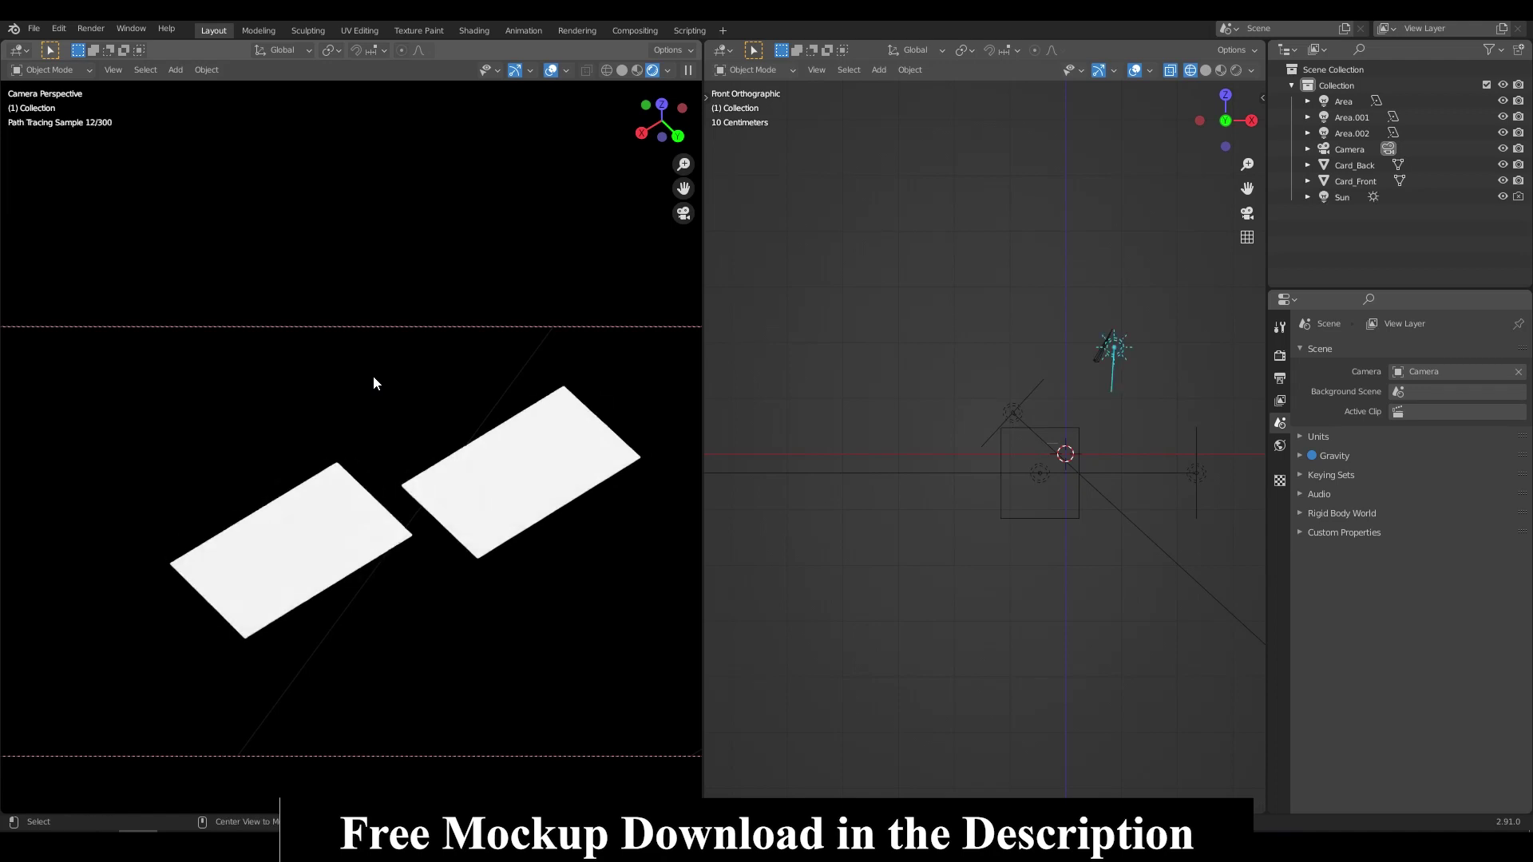
- Add a Block mesh beneath the two business cards
click(1106, 344)
mouse_move(1070, 505)
middle_down()
mouse_move(1034, 557)
mouse_move(965, 447)
middle_up()
right_click(1034, 557)
click(1033, 557)
key(ctrl+z)
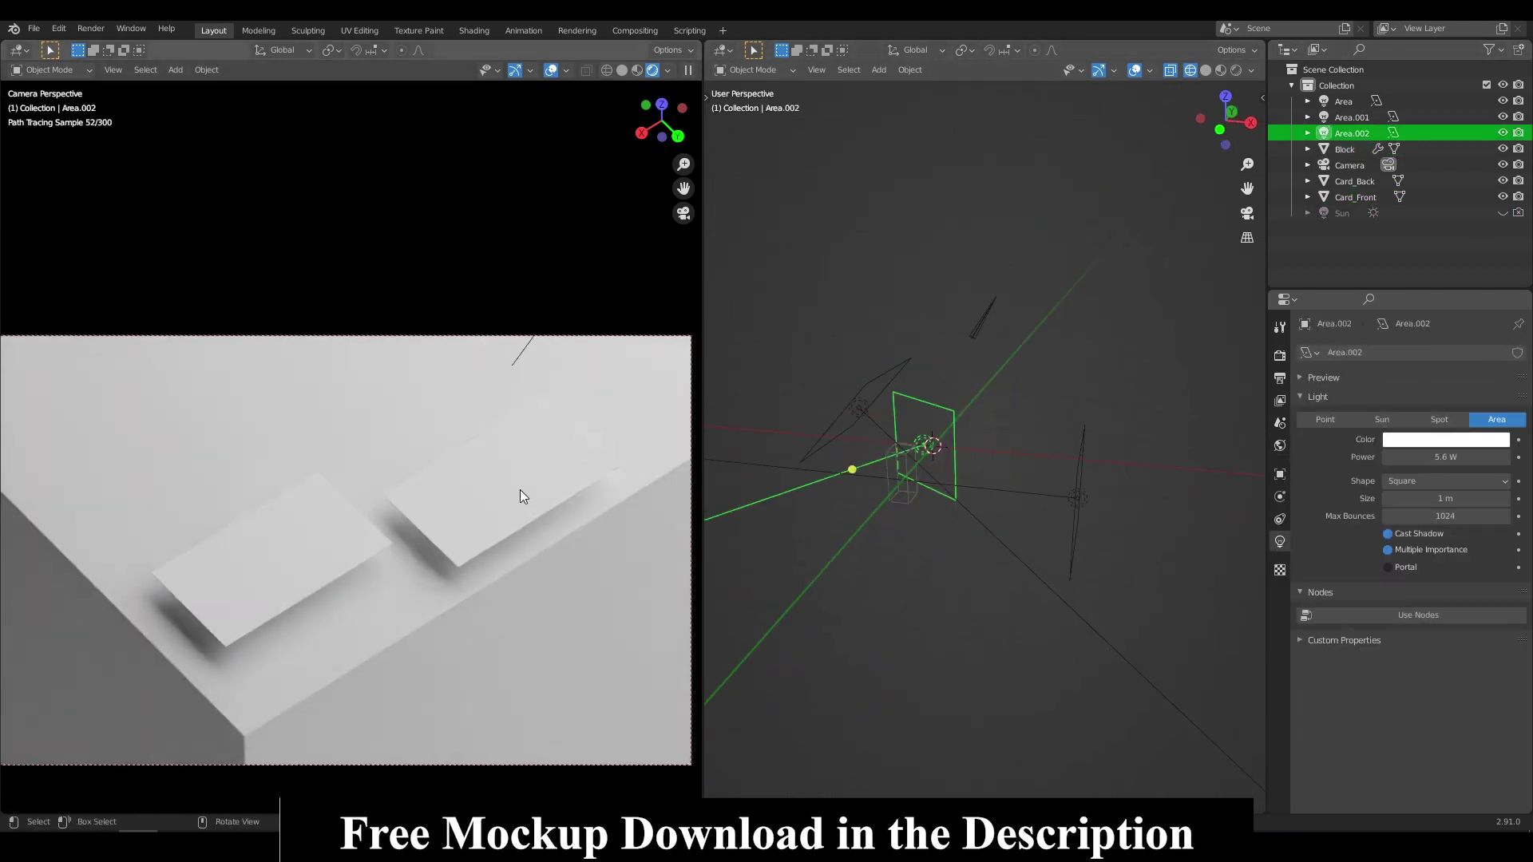
- Run a test render of the scene, then close the render window
key(F12)
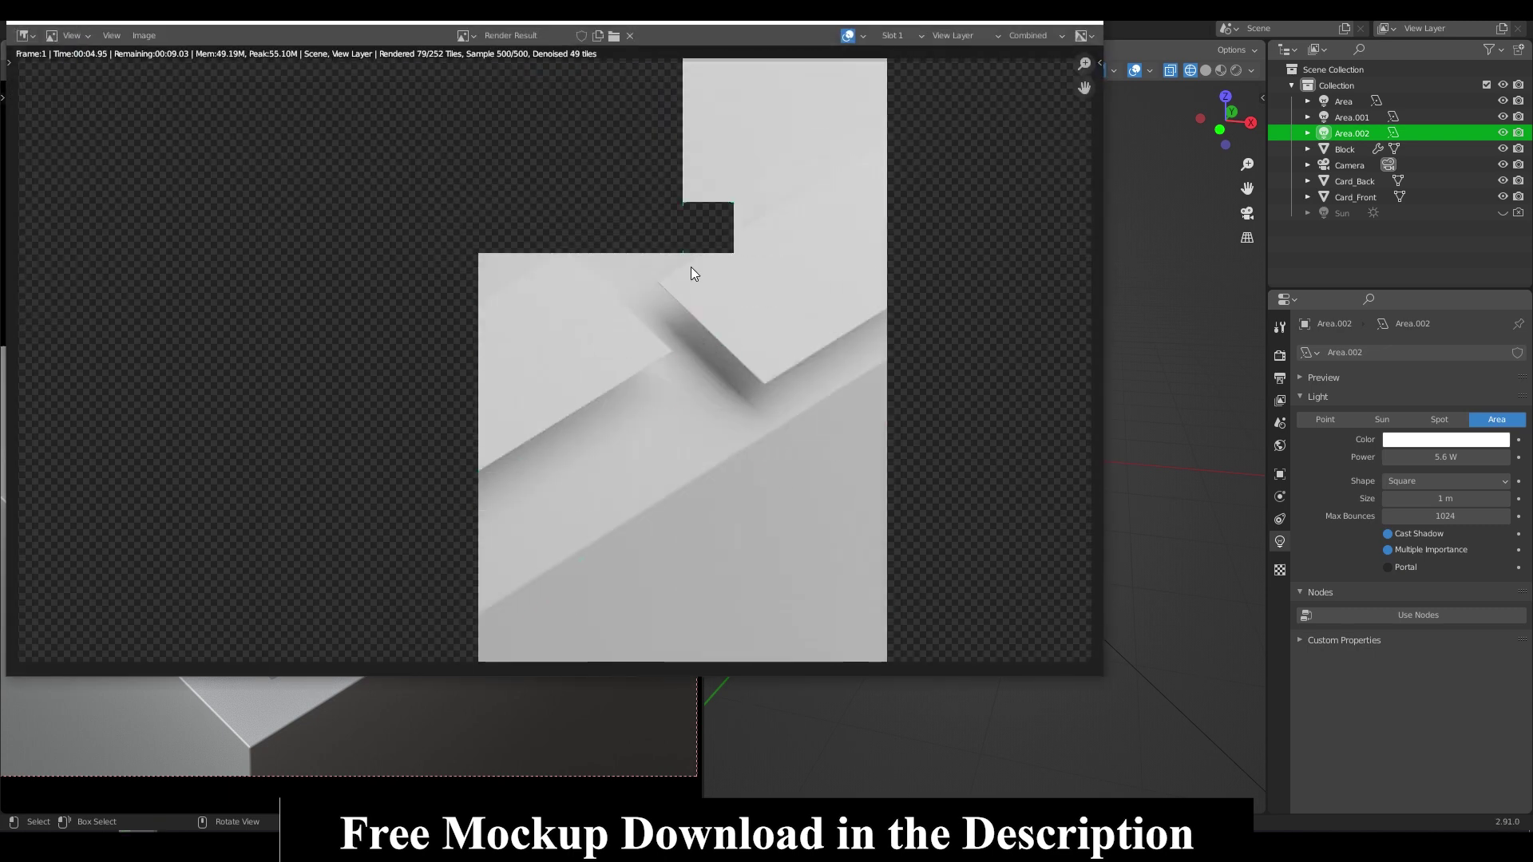
drag(486, 26, 689, 96)
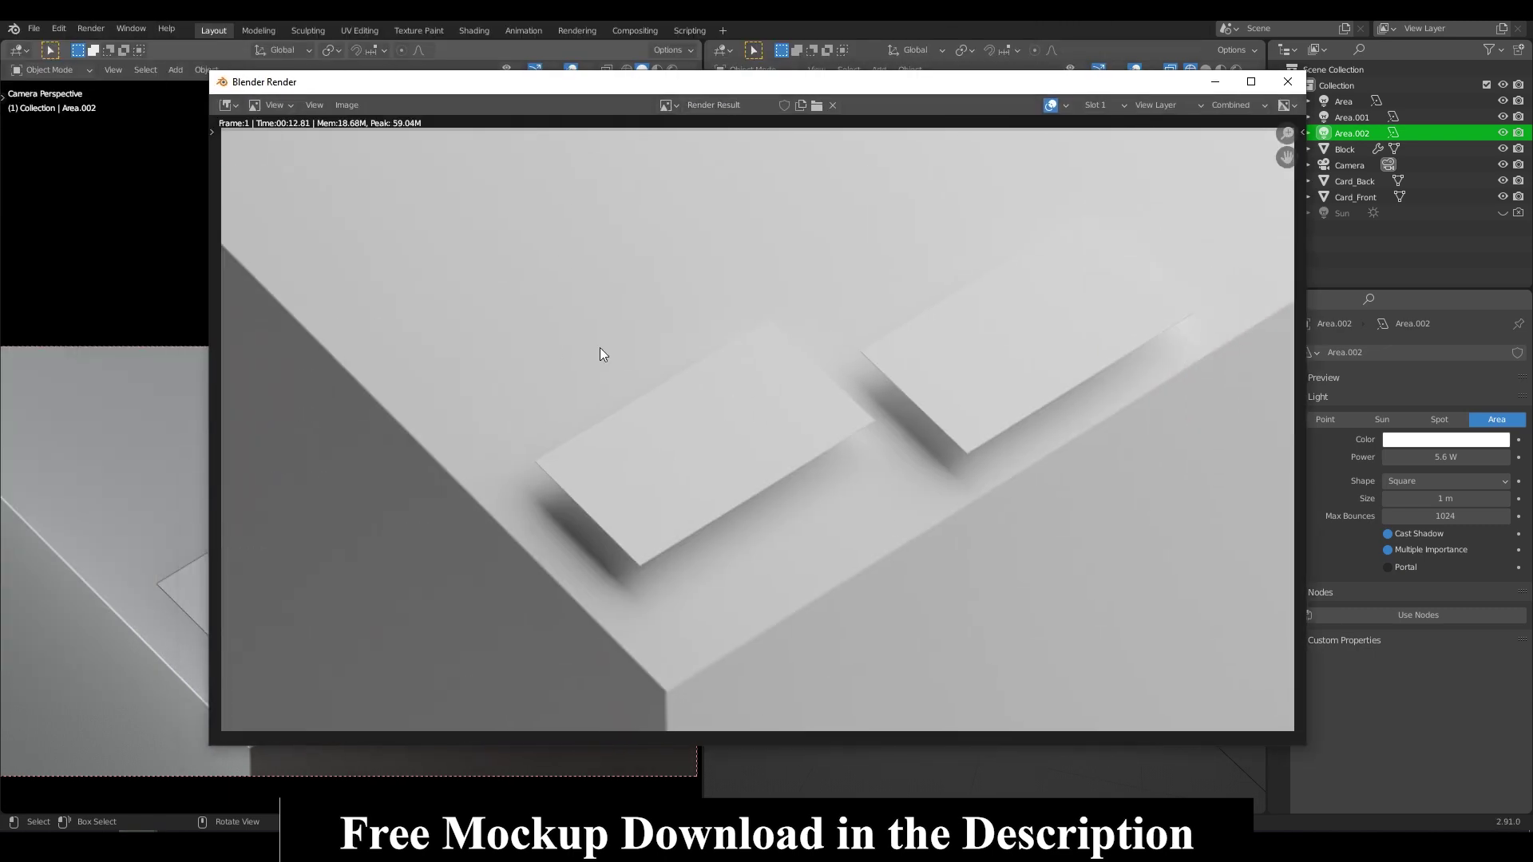
key(Escape)
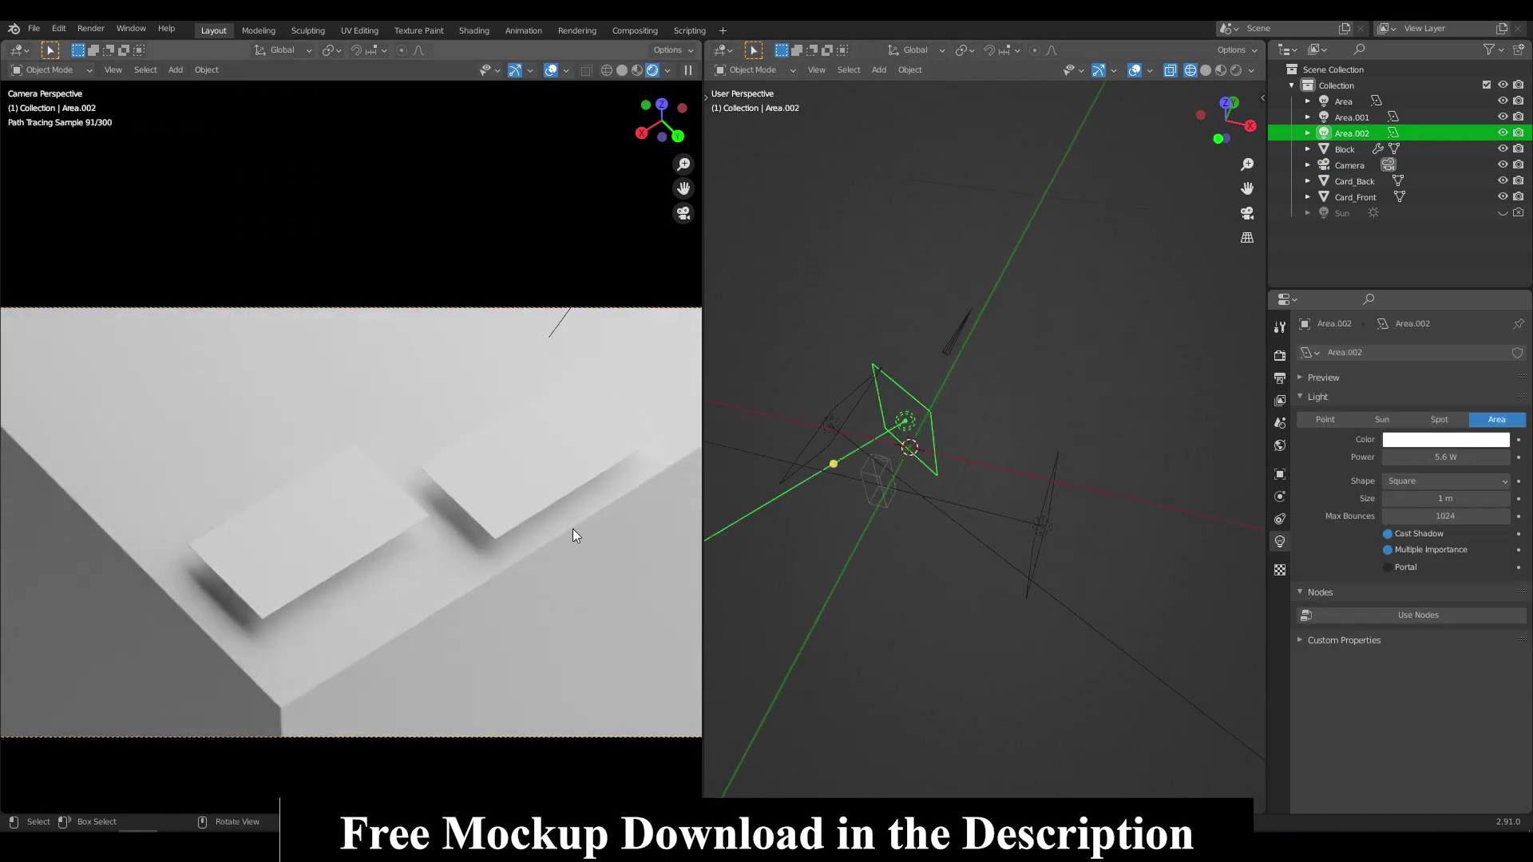
- Set the Area light's power to 25 W, re-aim it, and switch to top view
click(1281, 360)
scroll(1368, 794, down, 3)
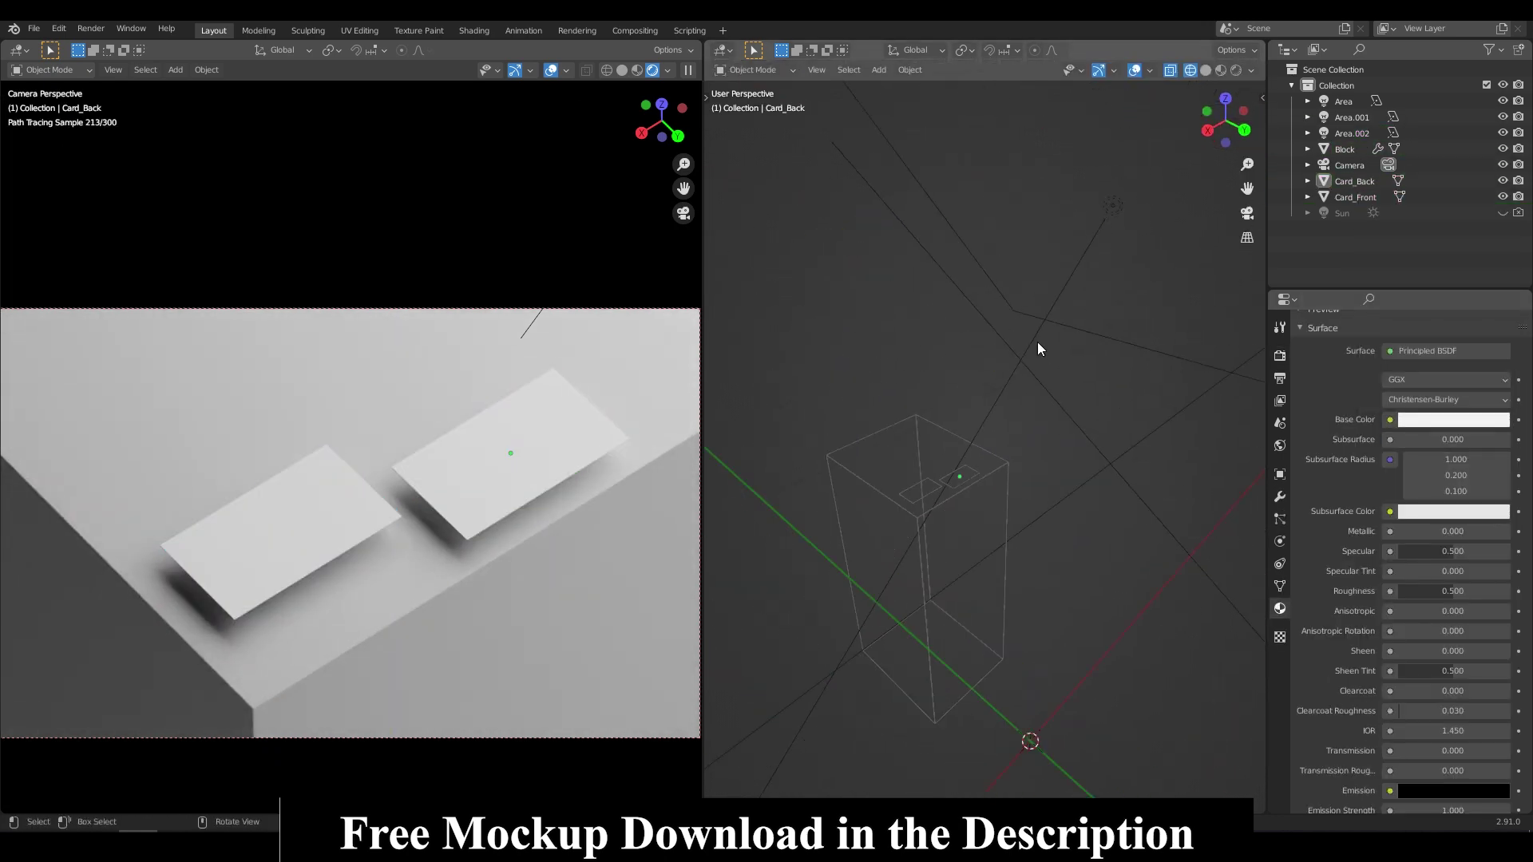
click(1215, 538)
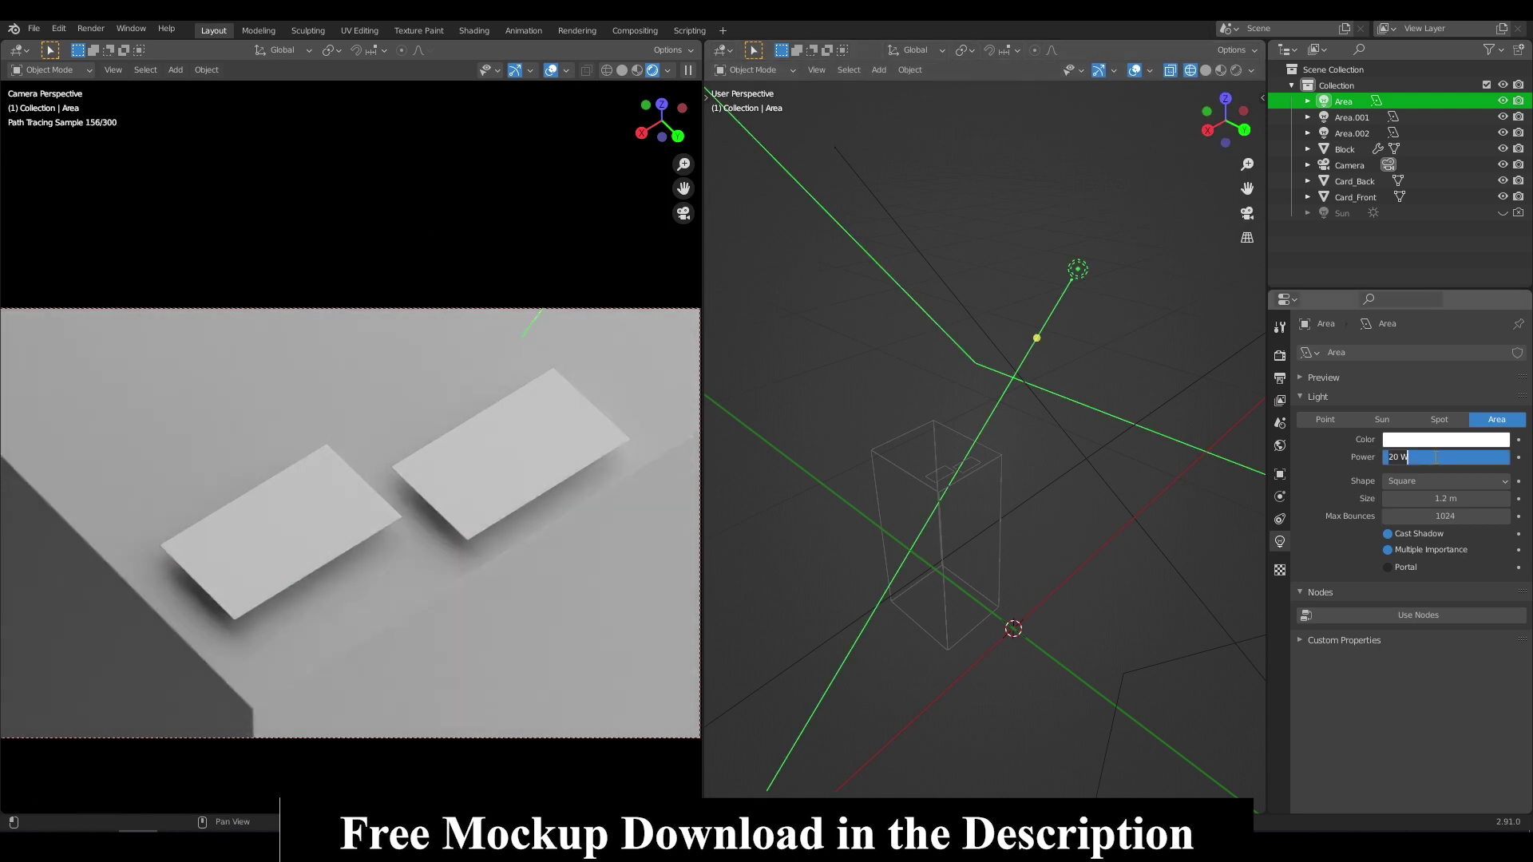
text(30)
key(Return)
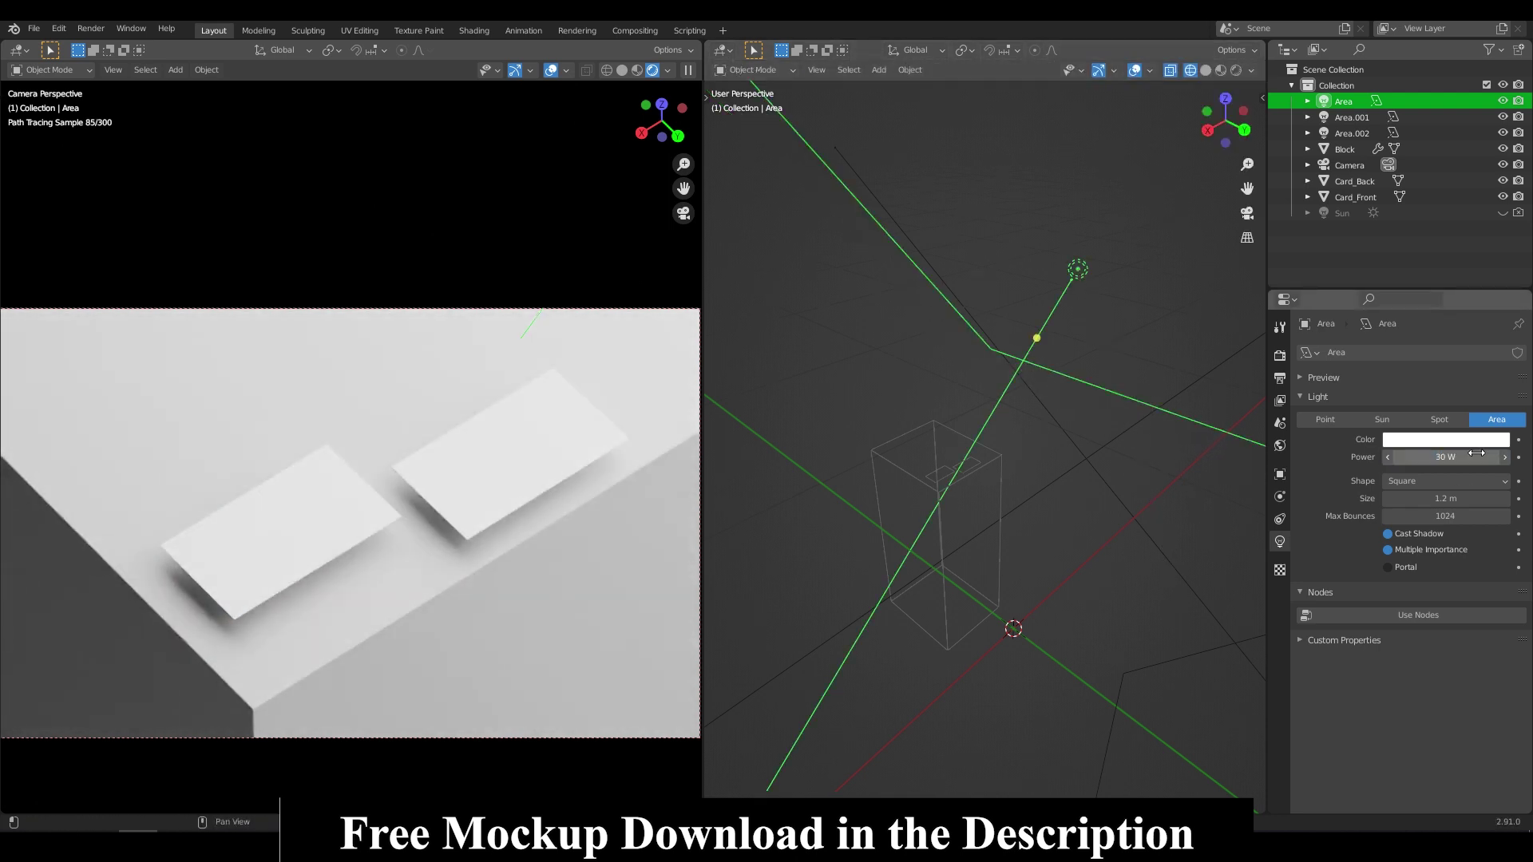
text(5)
key(Return)
key(KP_1)
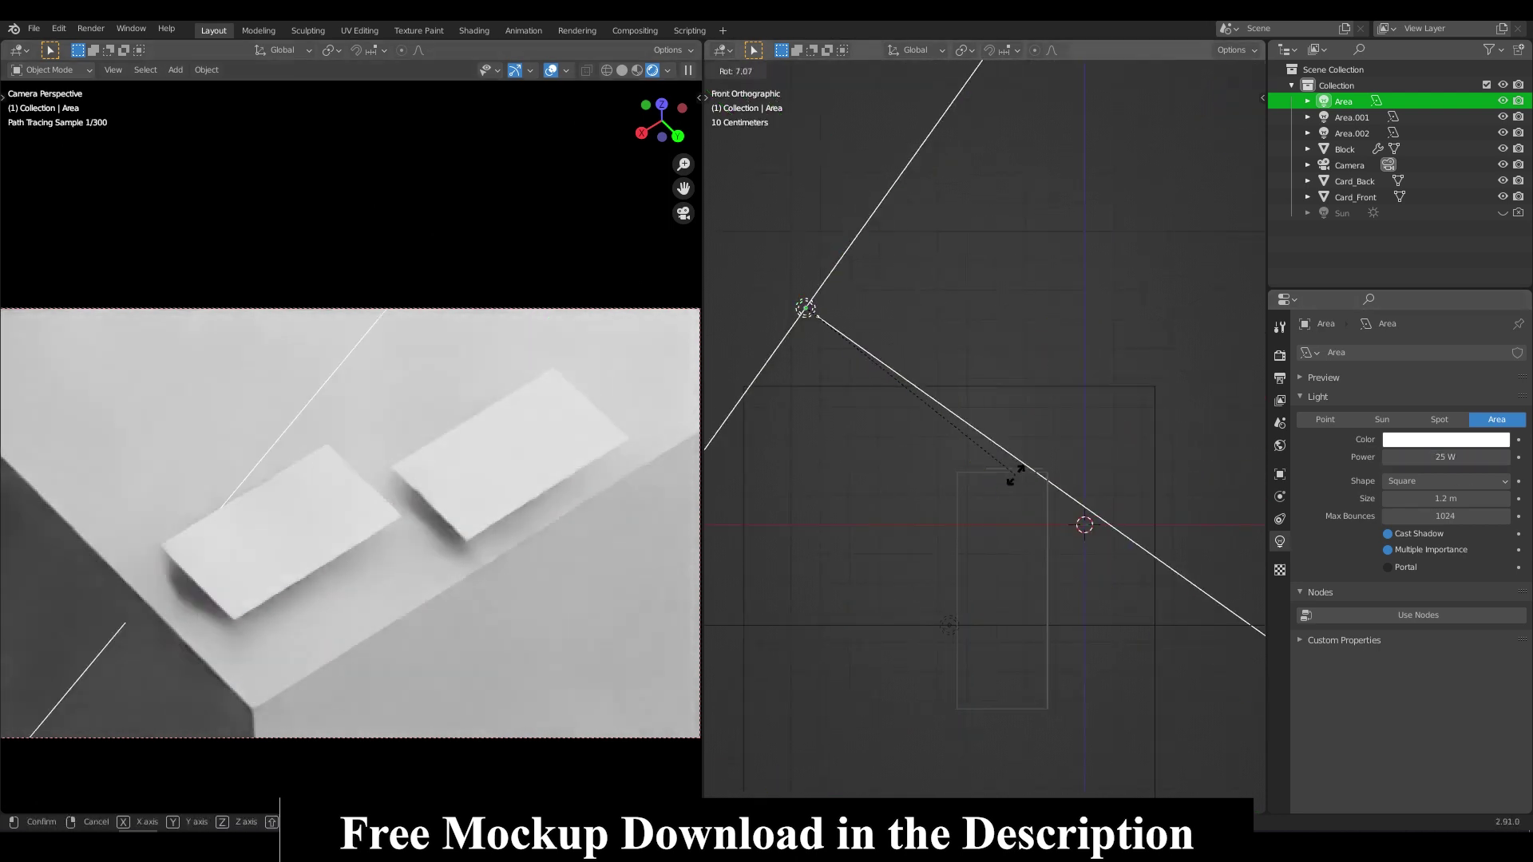
key(KP_7)
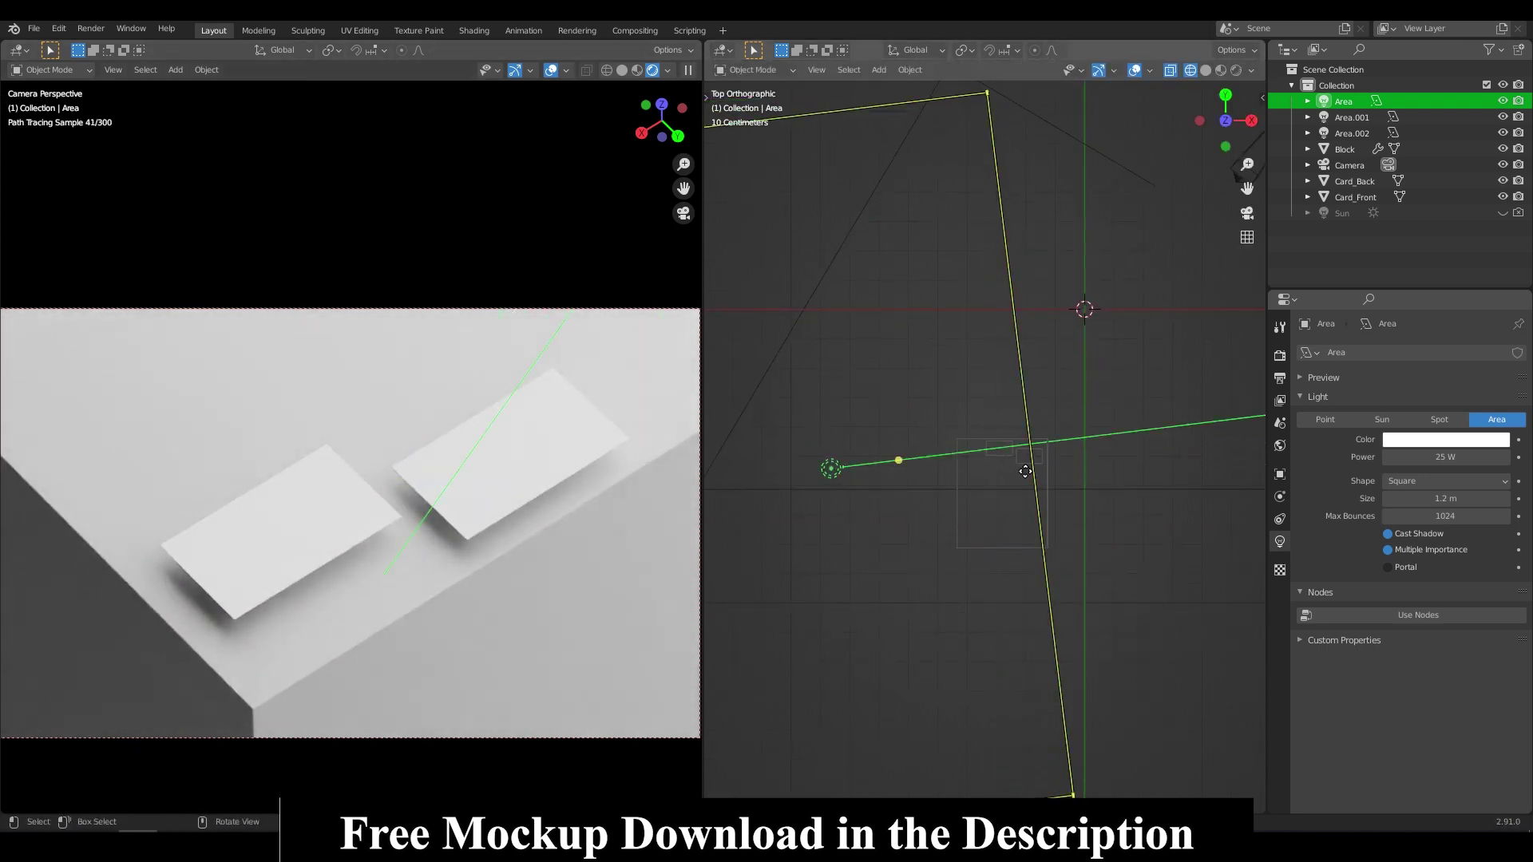
- Set the Block's Bevel Amount to 0.00085 m
click(1280, 497)
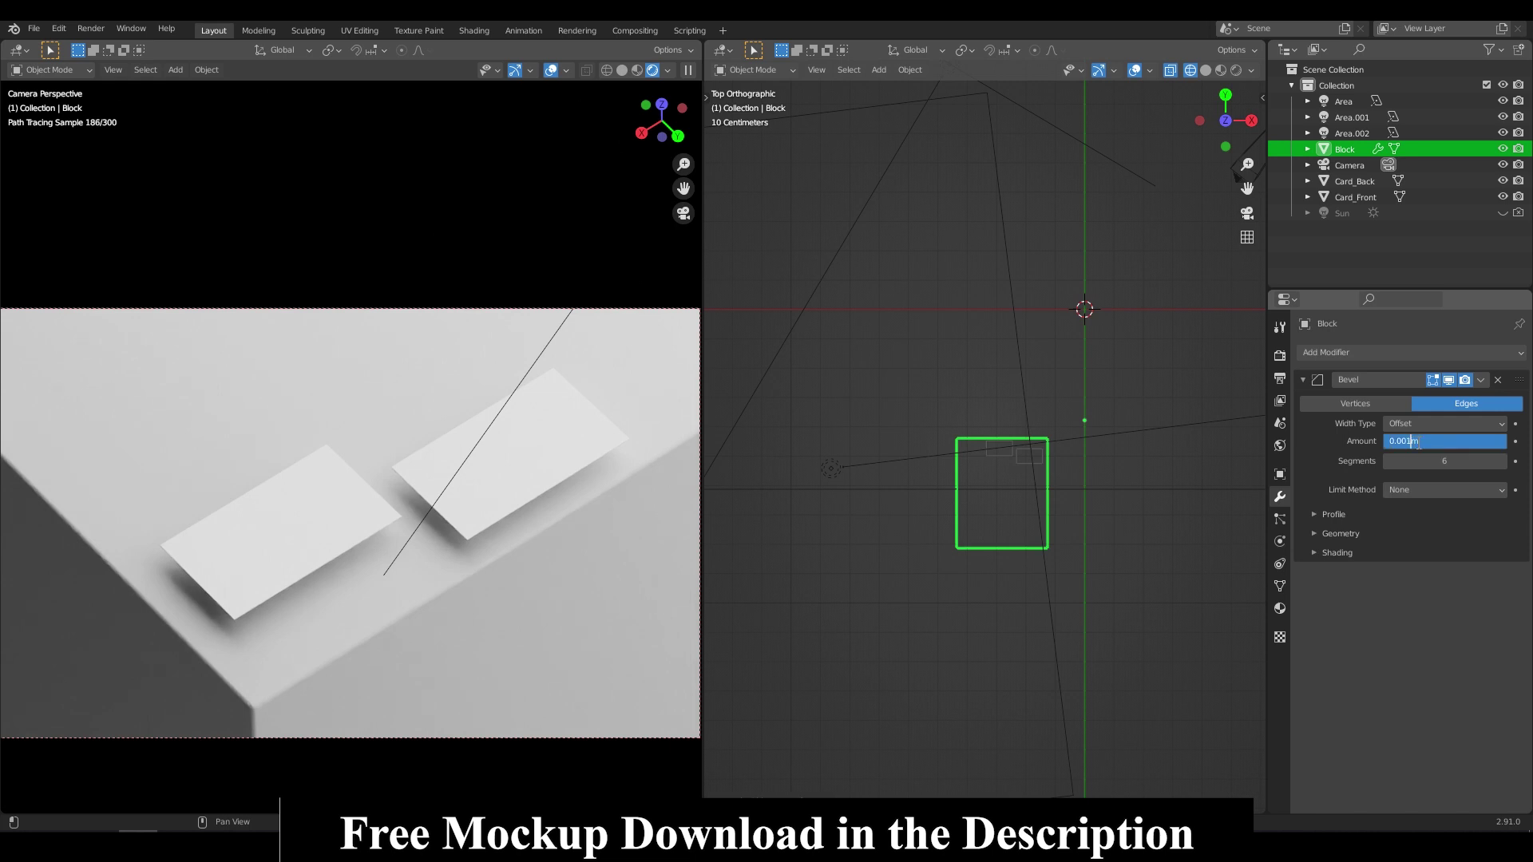
text(085)
key(Return)
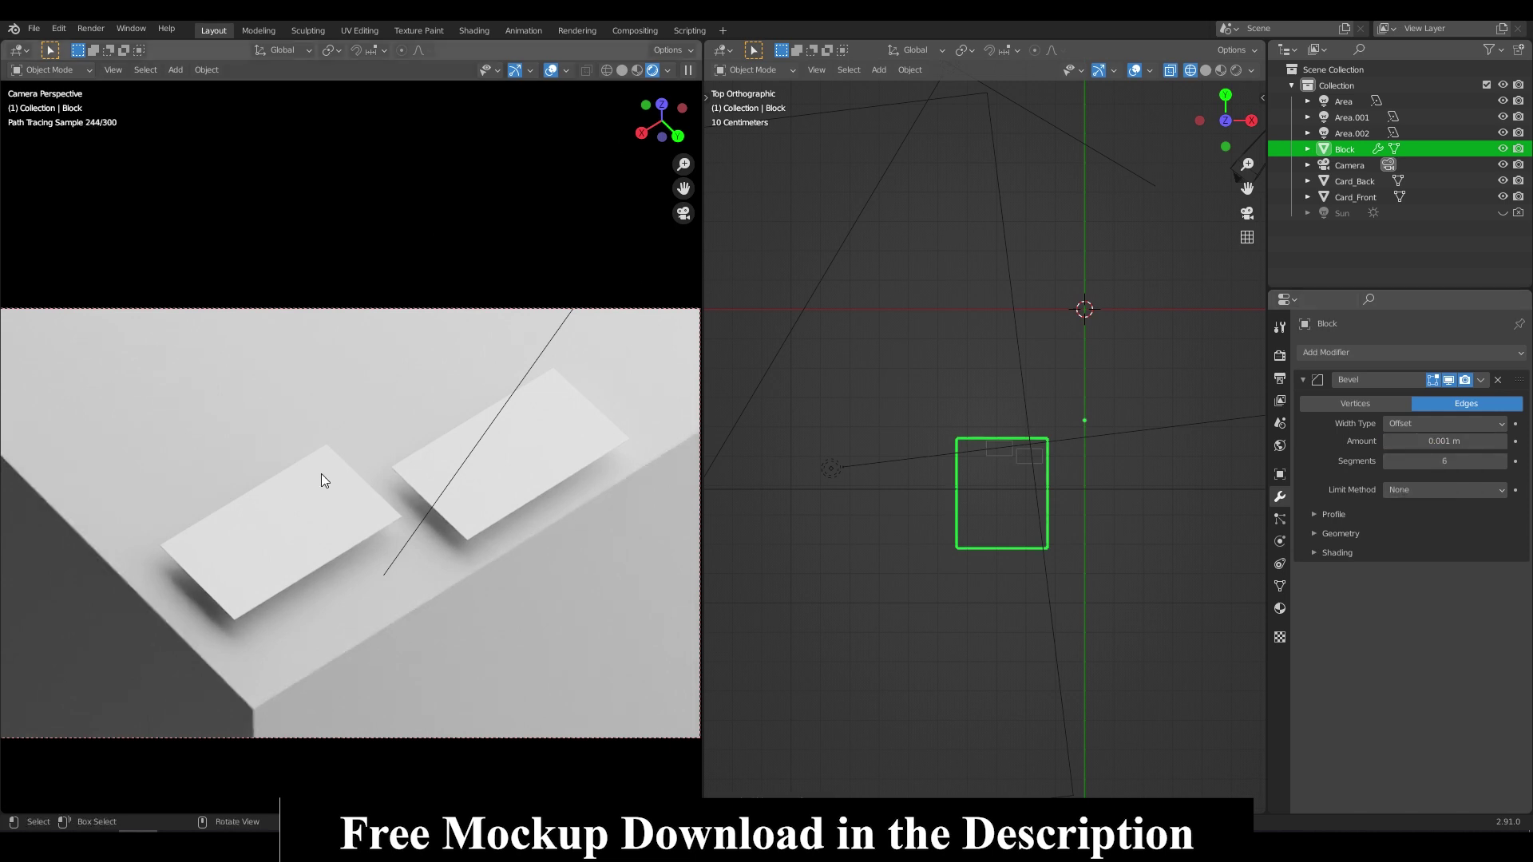
- Run a quick F12 render to check the bevel, then close it
click(642, 70)
click(1280, 356)
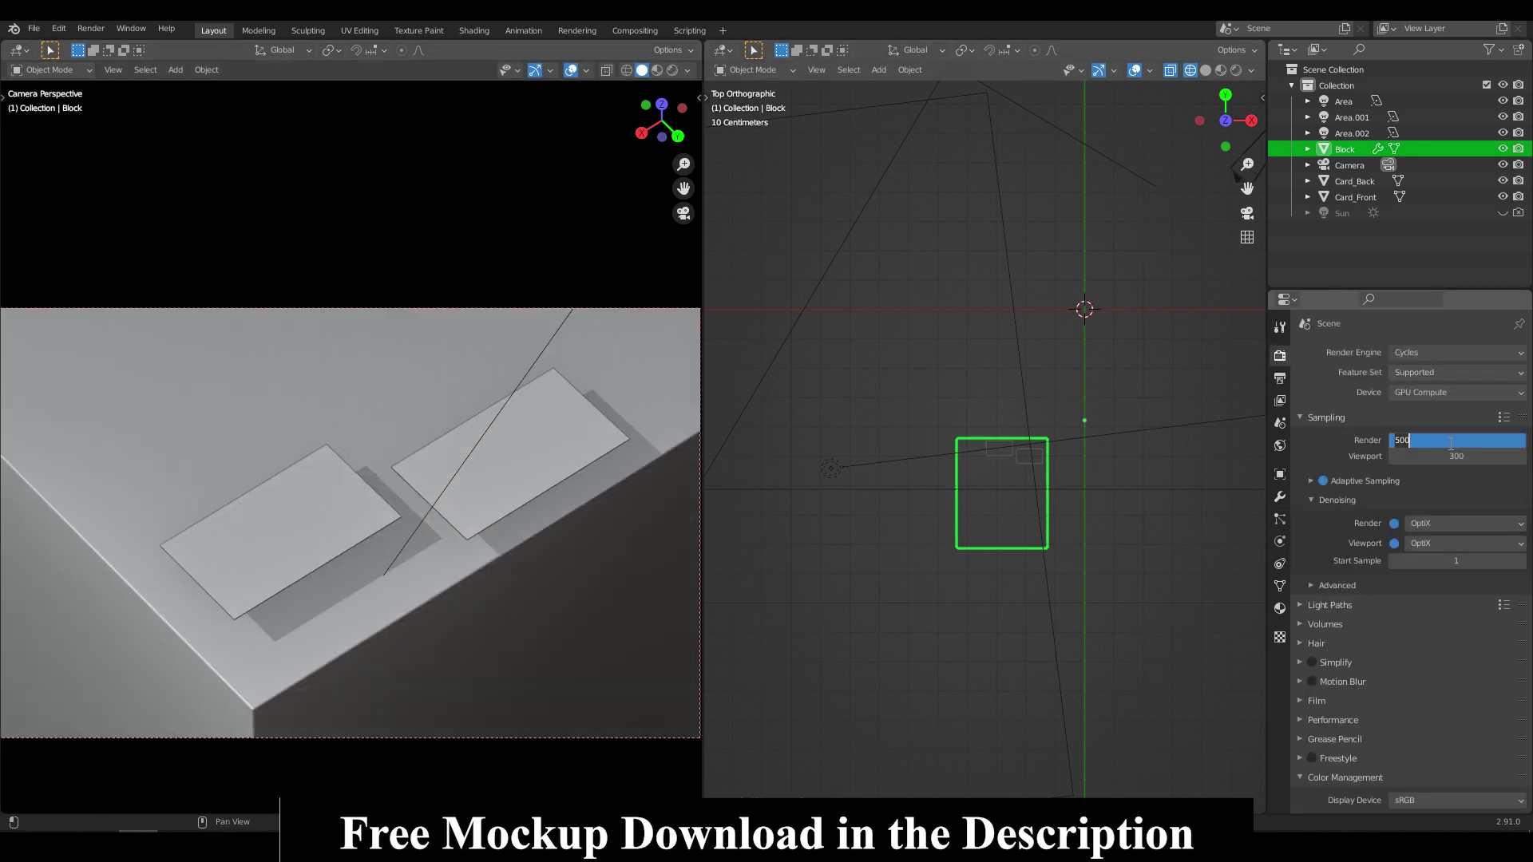
key(F12)
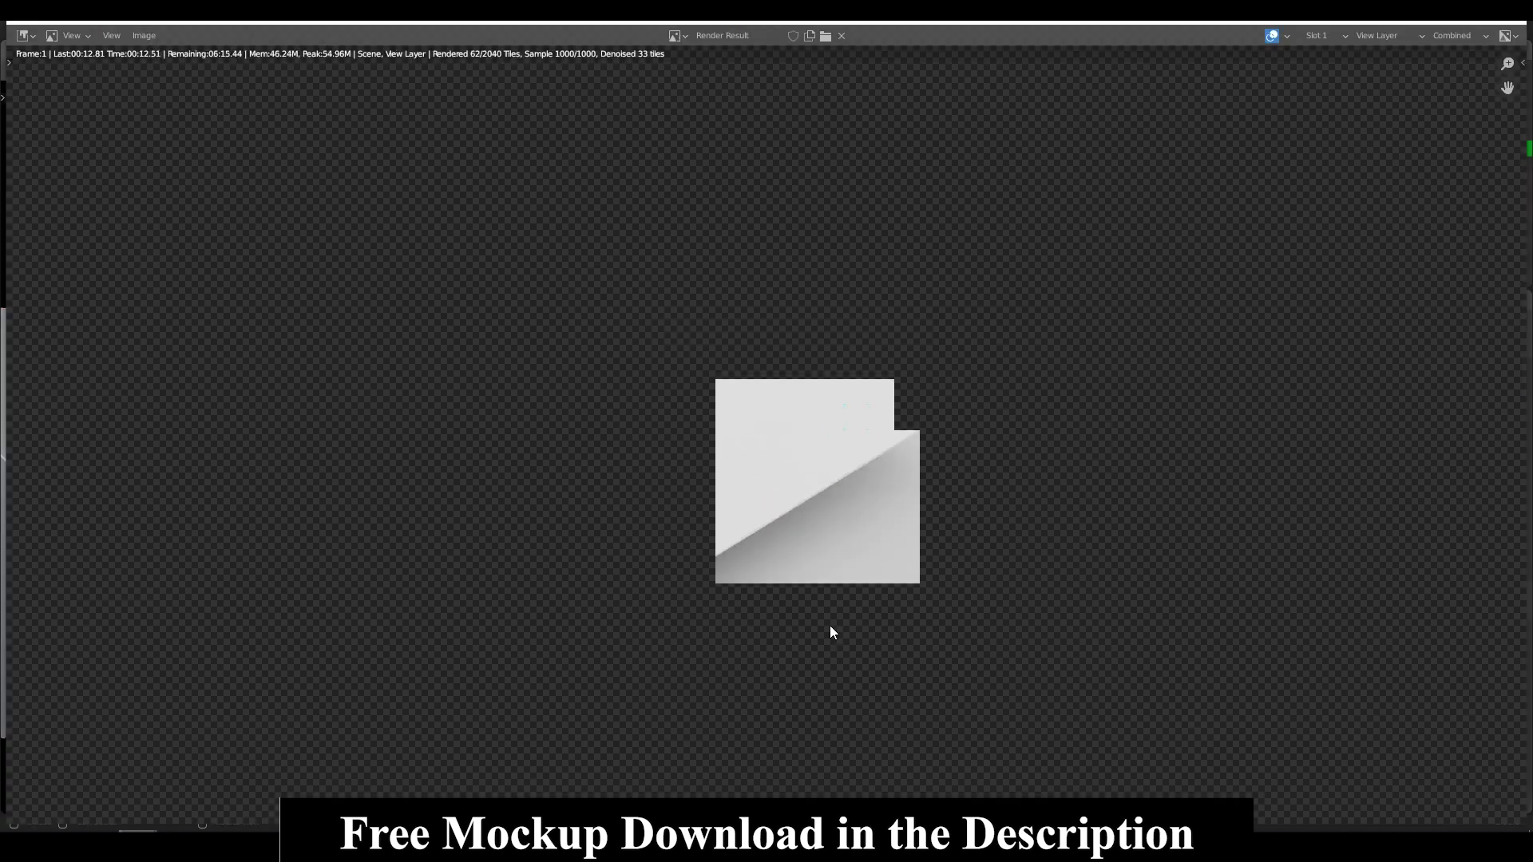
key(Escape)
- Set Card_Front and Card_Back Dimensions Z to 0.0002 m
key(n)
double_click(1185, 376)
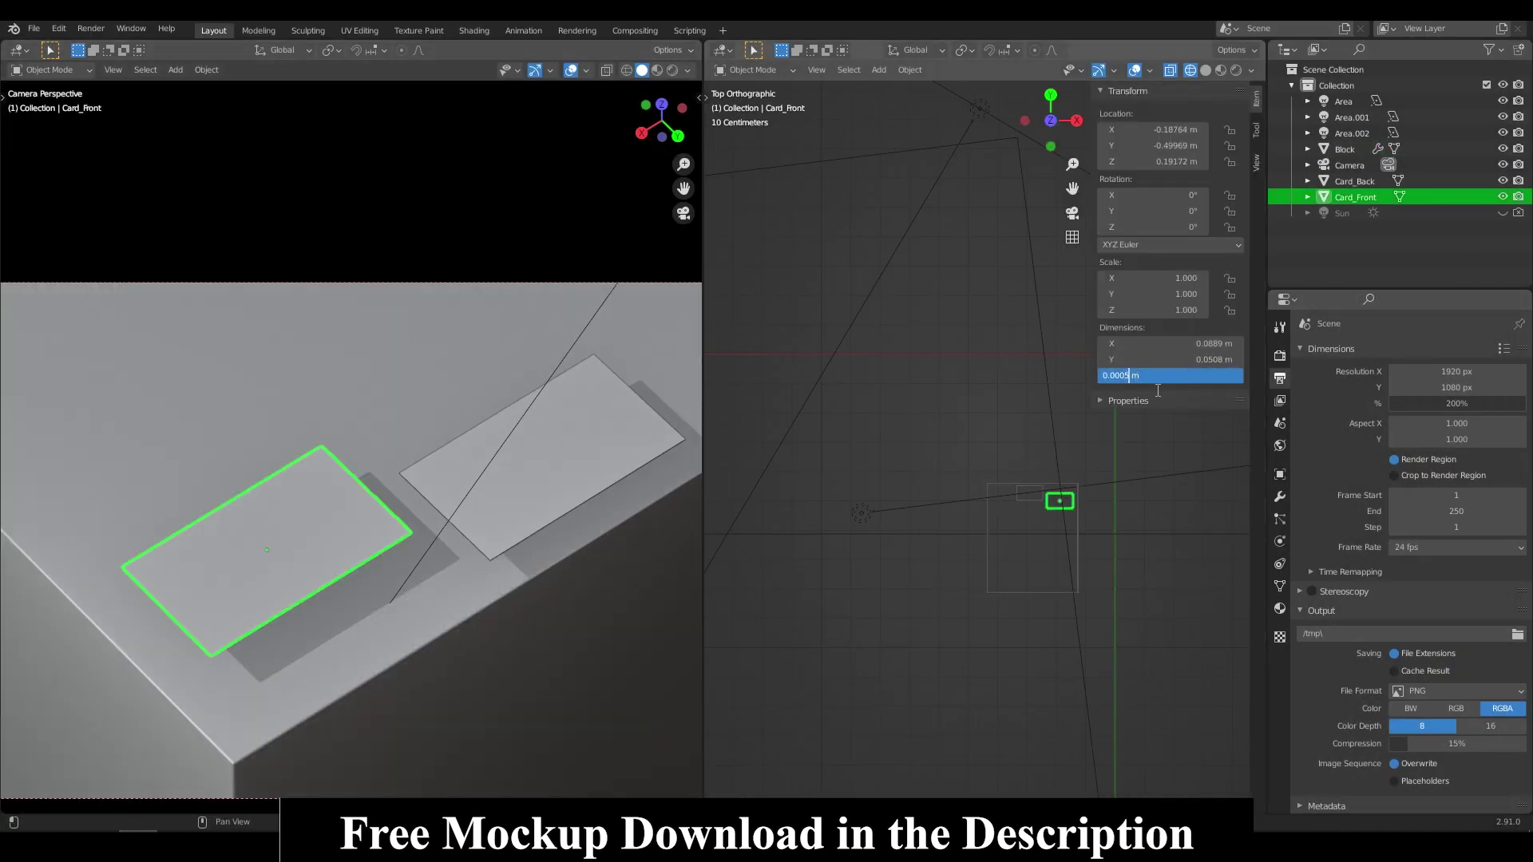
click(1029, 493)
double_click(1185, 375)
- Check the Render properties and render a preview image of the thin cards
click(1280, 356)
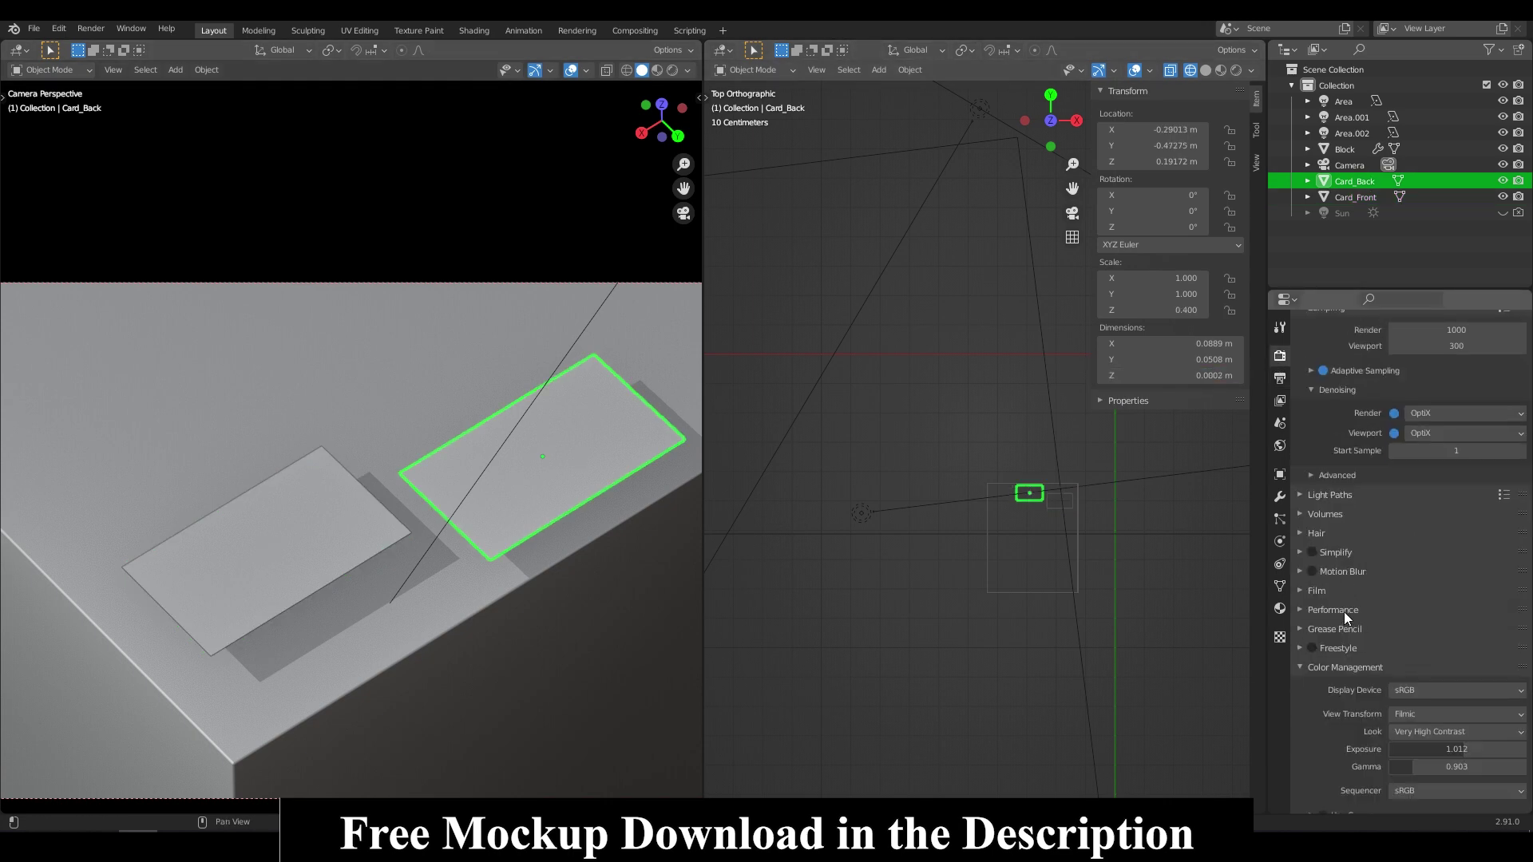
scroll(1330, 441, down, 5)
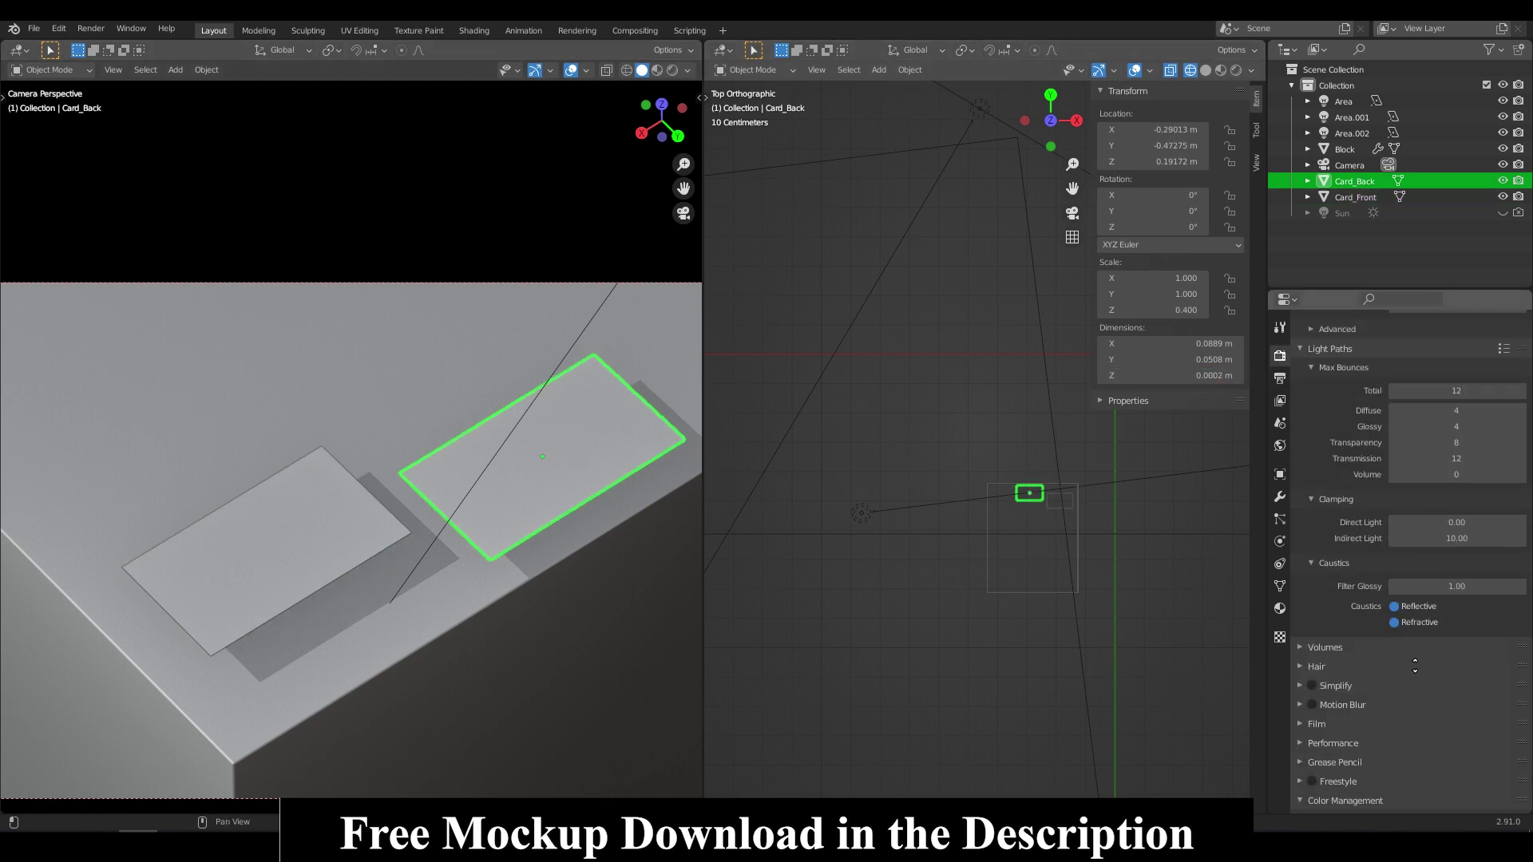
scroll(1330, 442, down, 5)
click(93, 30)
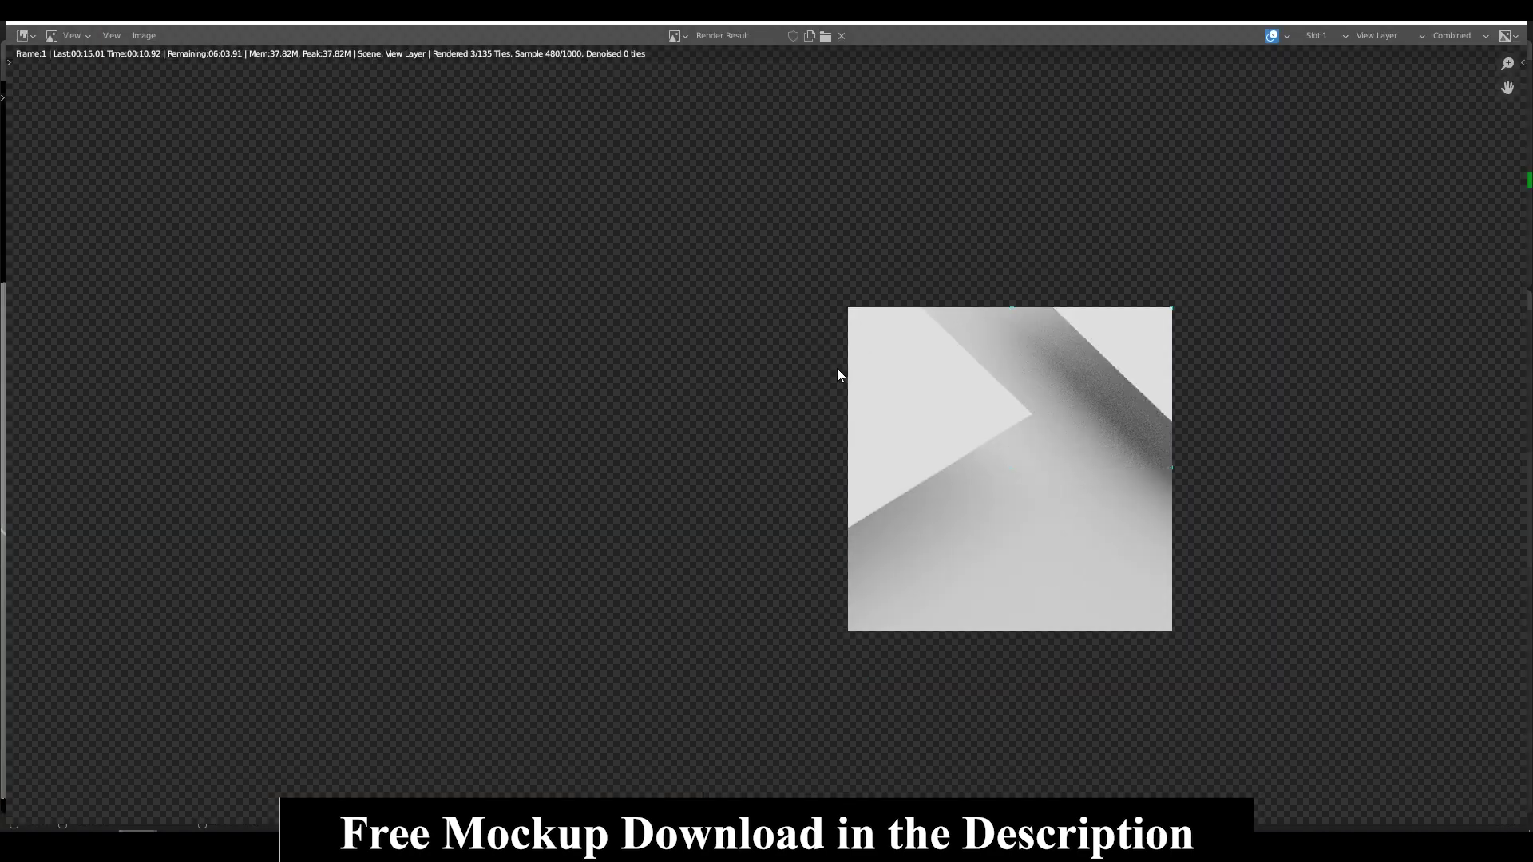
scroll(902, 318, down, 2)
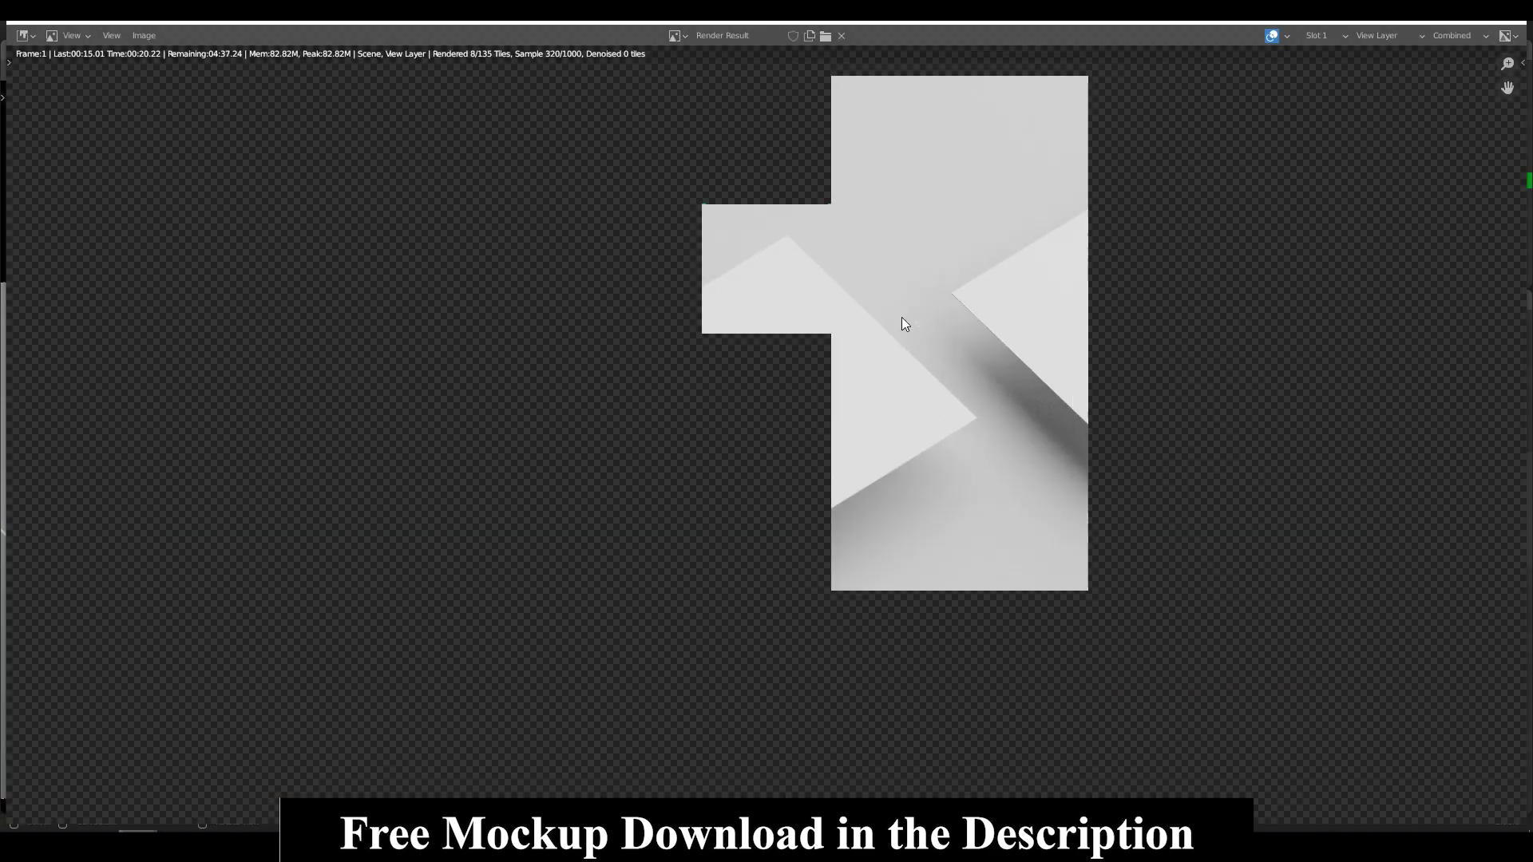
scroll(902, 318, down, 1)
scroll(901, 318, up, 2)
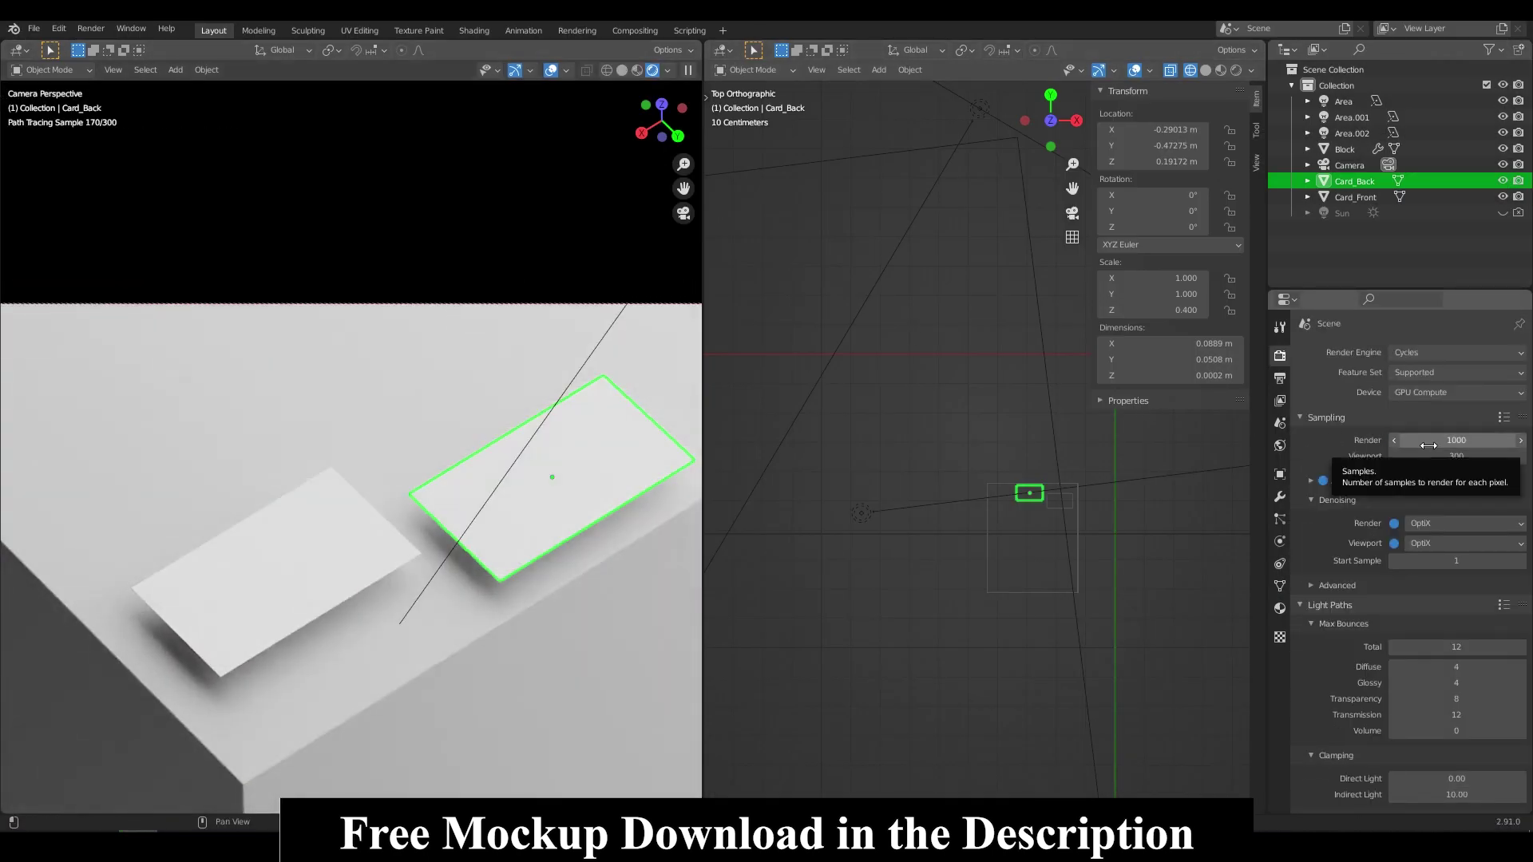
- Turn off Adaptive Sampling and inspect the resulting render
click(1324, 481)
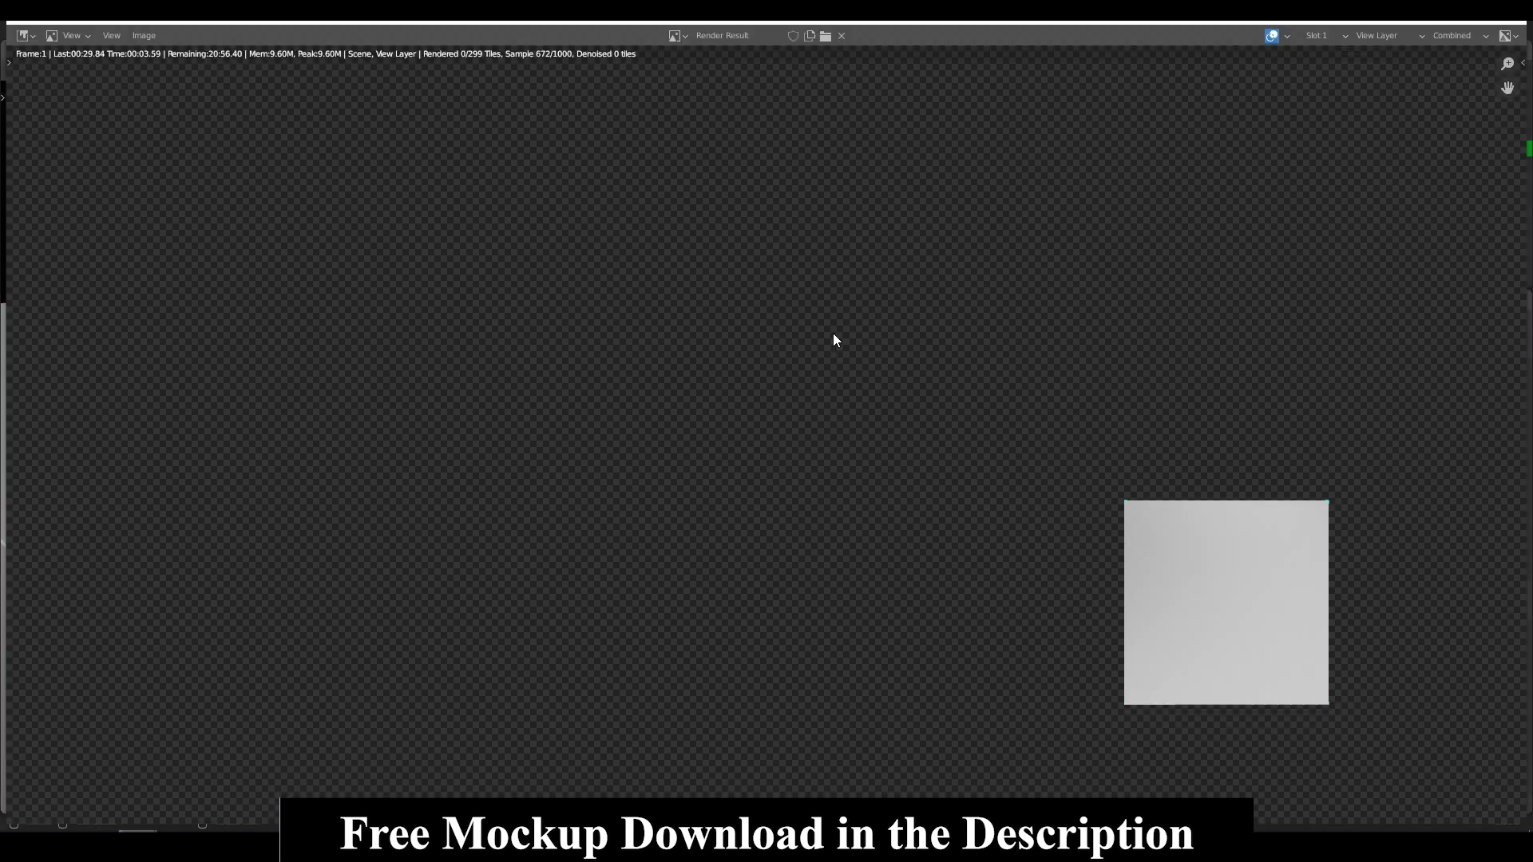
scroll(1051, 527, down, 2)
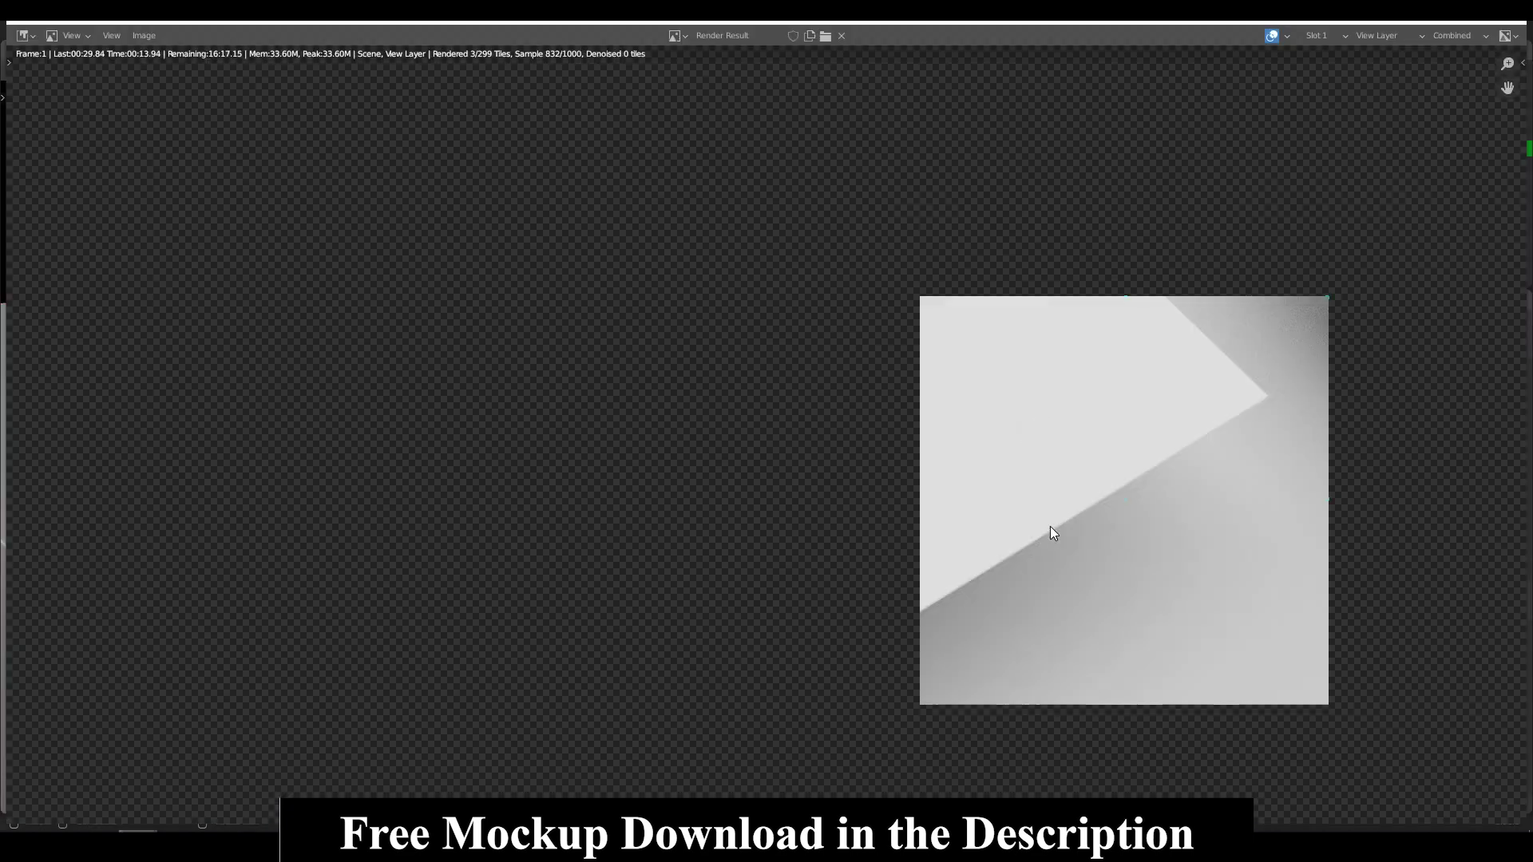
scroll(1051, 526, down, 3)
scroll(989, 491, up, 1)
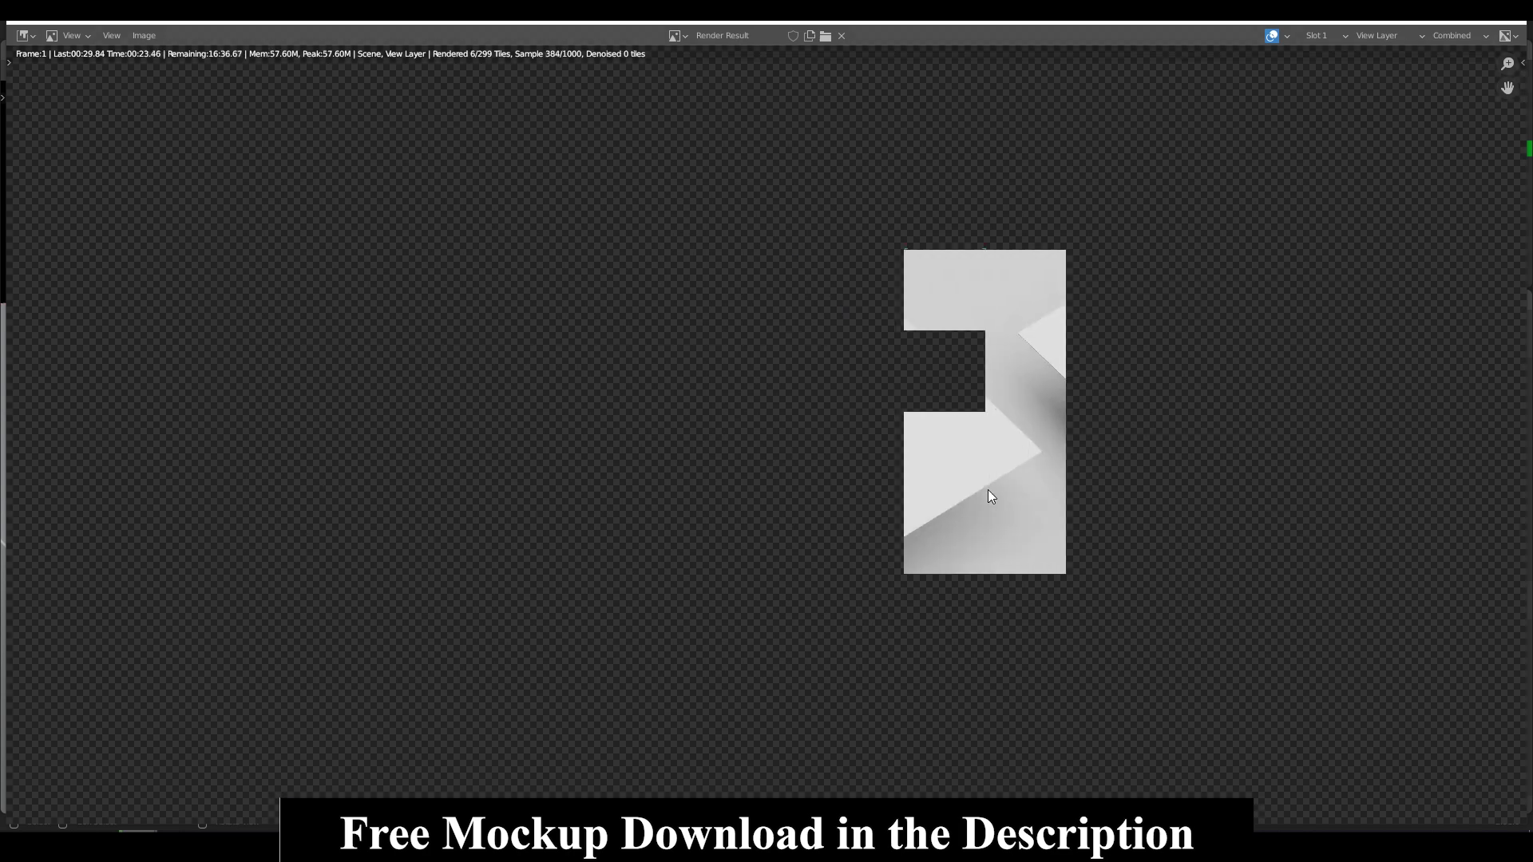
scroll(989, 479, up, 1)
scroll(989, 478, down, 2)
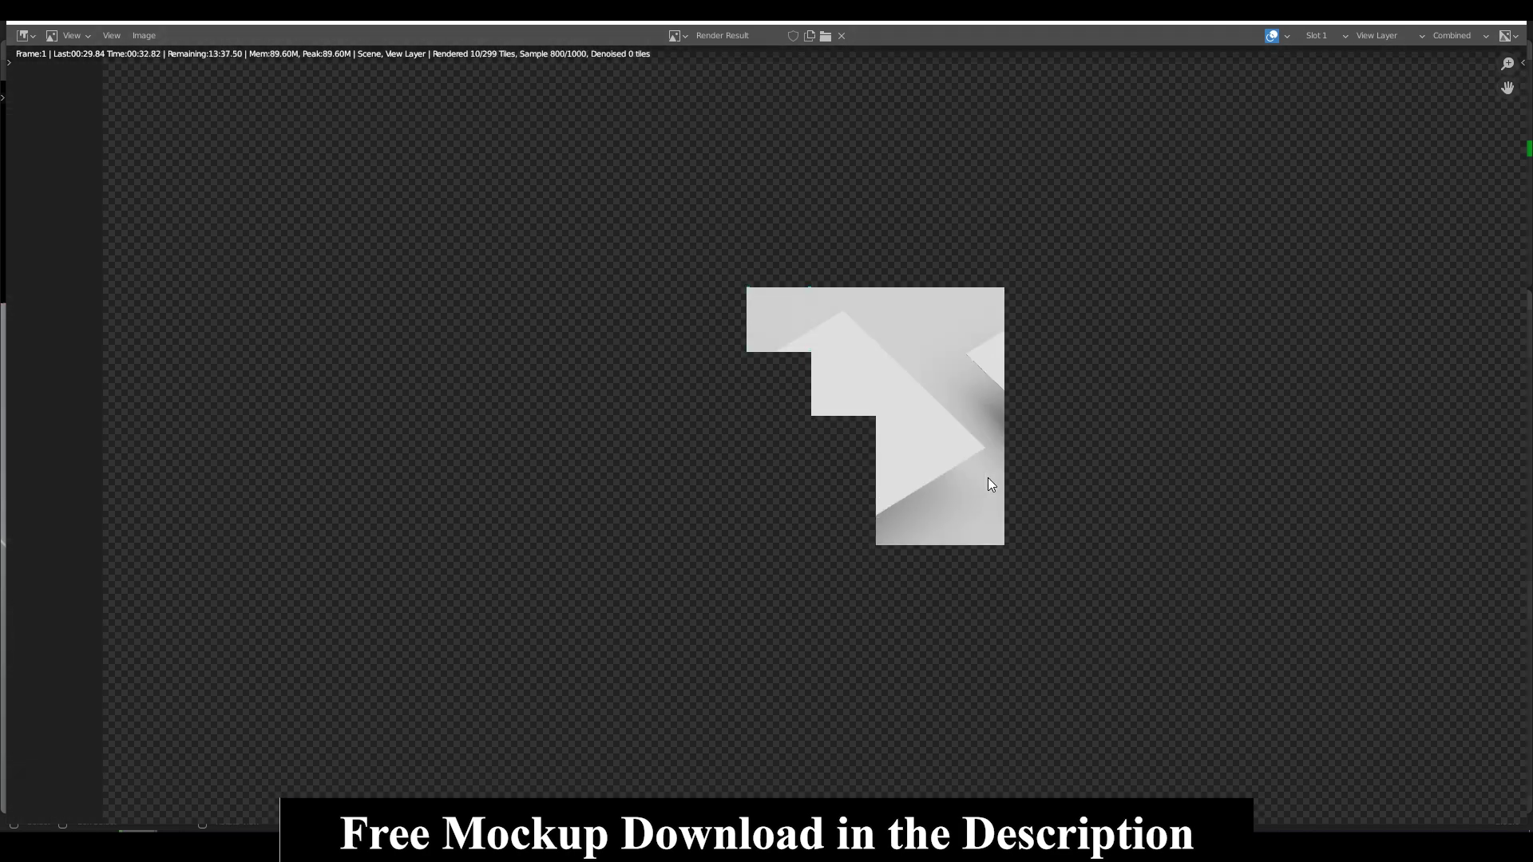
scroll(989, 477, up, 2)
scroll(989, 477, down, 3)
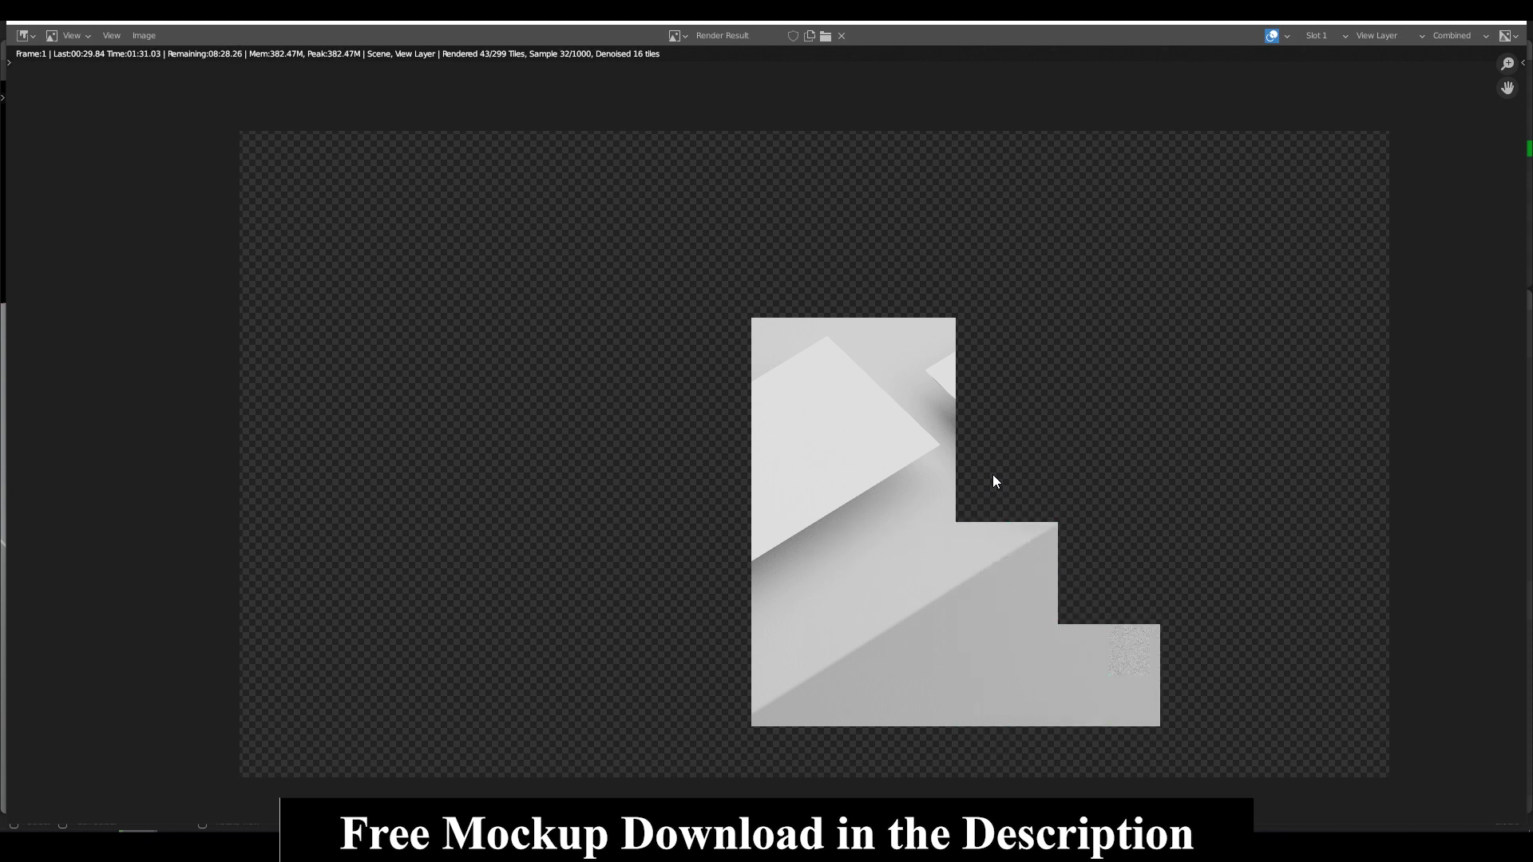
scroll(1093, 543, up, 2)
scroll(1046, 479, down, 1)
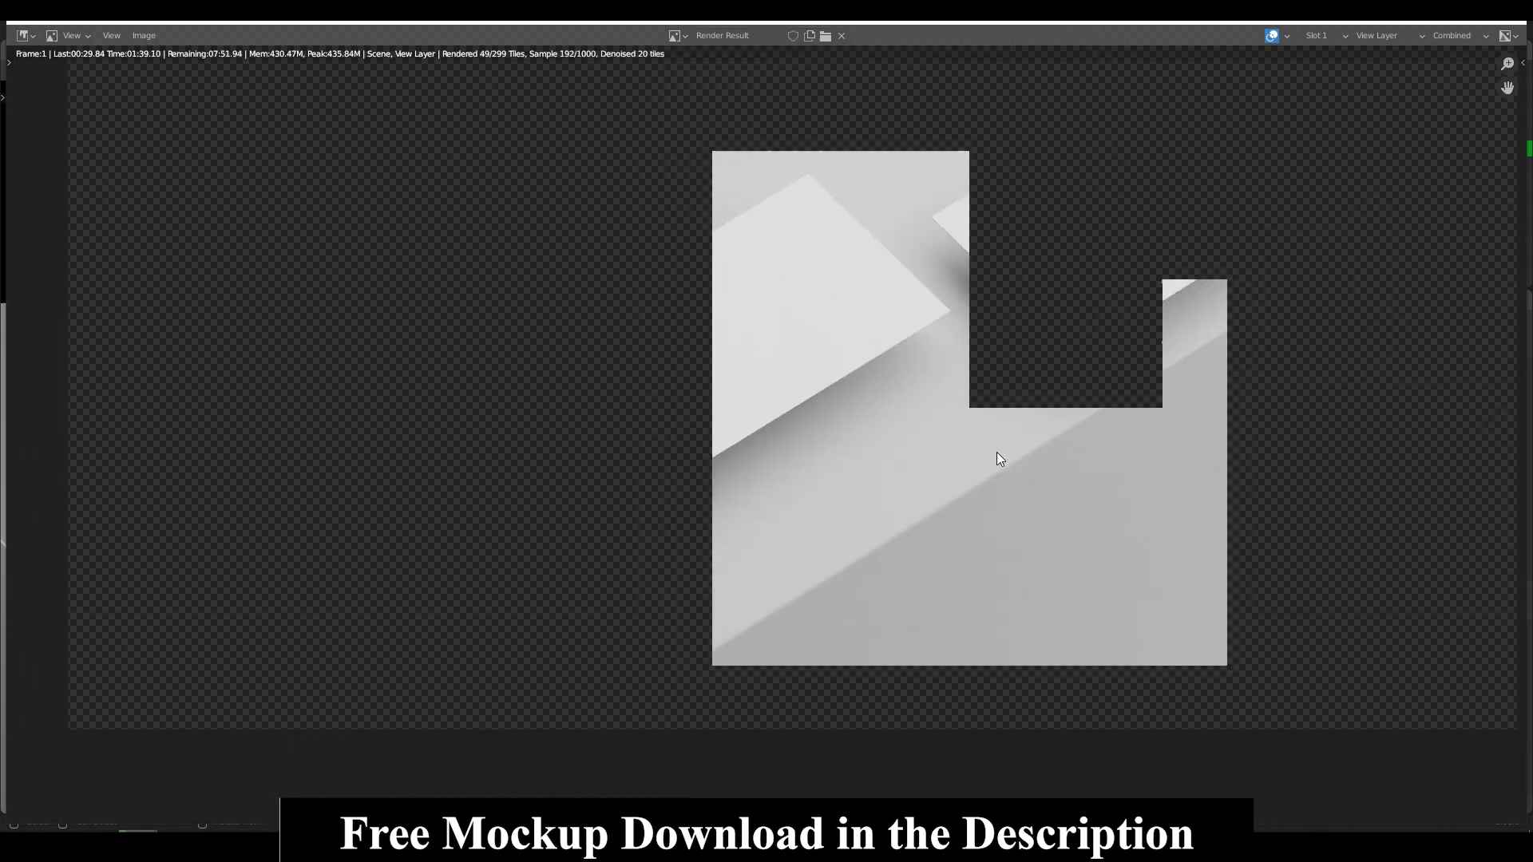
scroll(942, 463, up, 1)
scroll(1190, 601, up, 2)
scroll(1068, 537, down, 2)
scroll(1068, 538, down, 3)
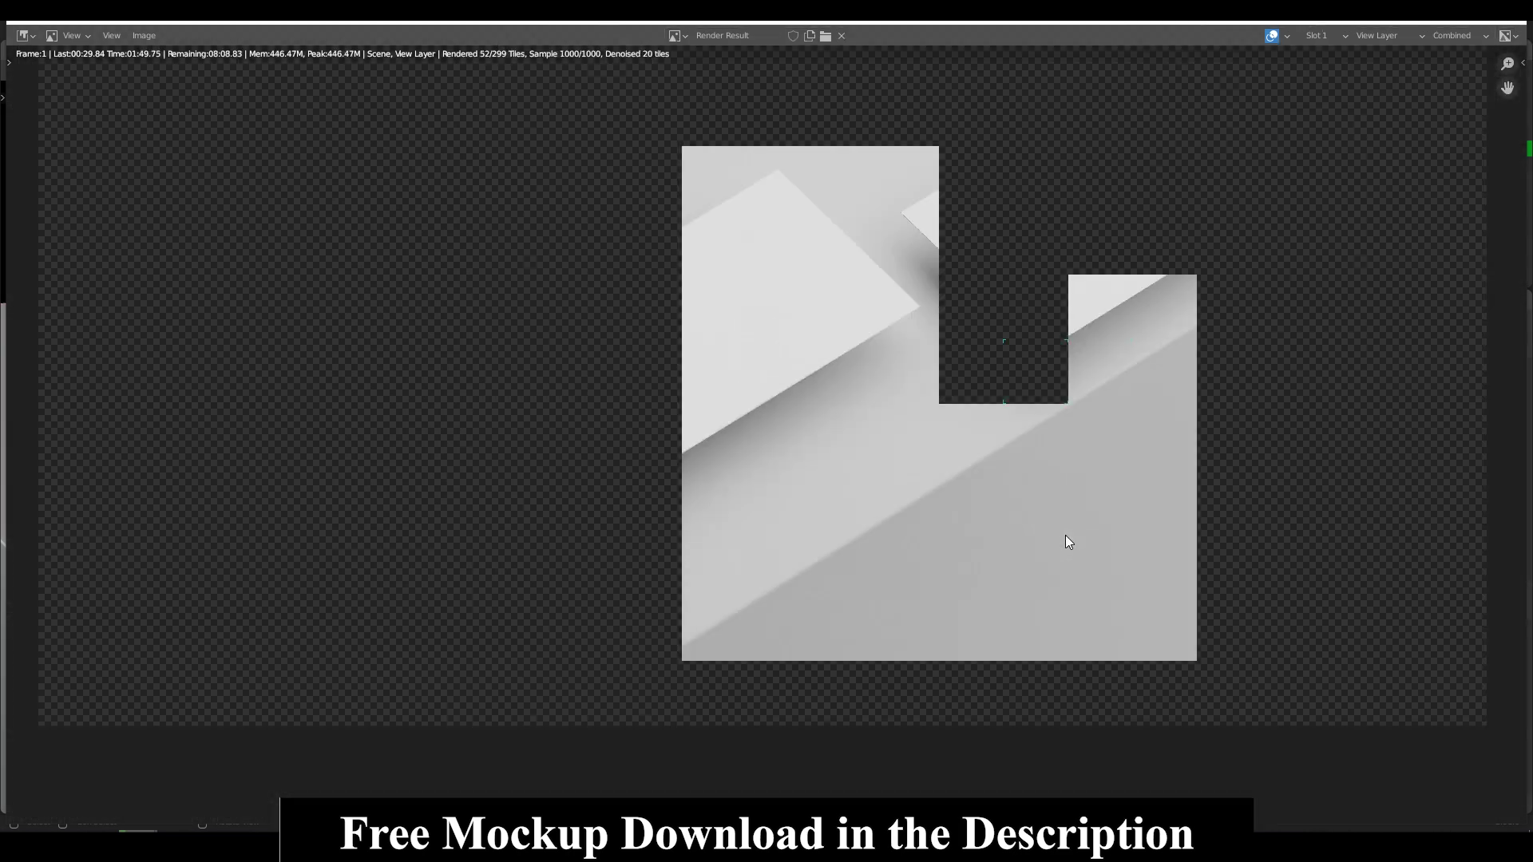
scroll(1020, 621, down, 1)
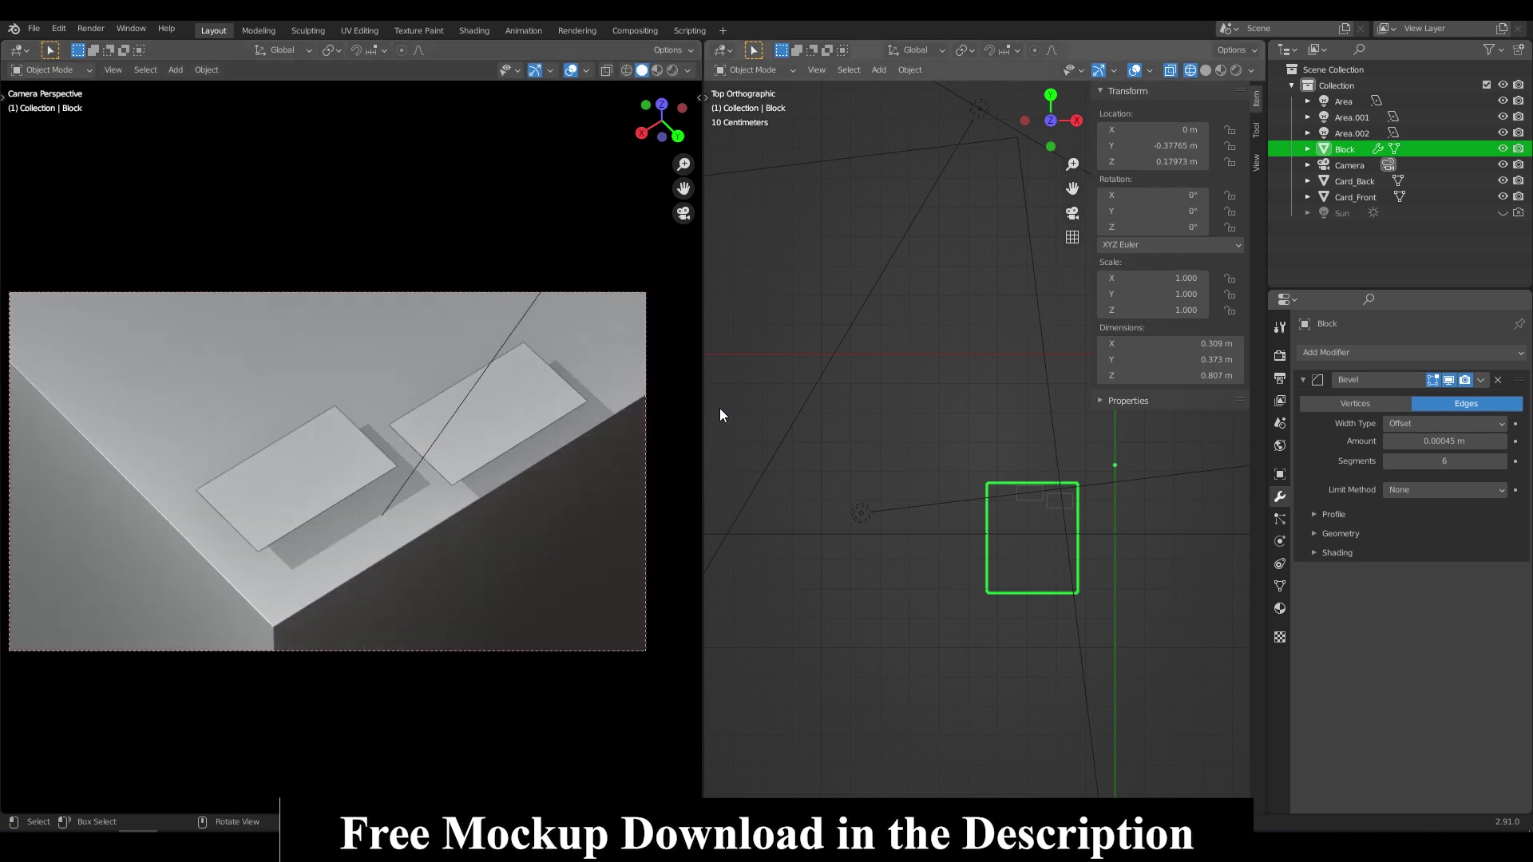
- Set render samples to 1000 and run a quick test render
click(1280, 356)
double_click(1459, 440)
text(1000)
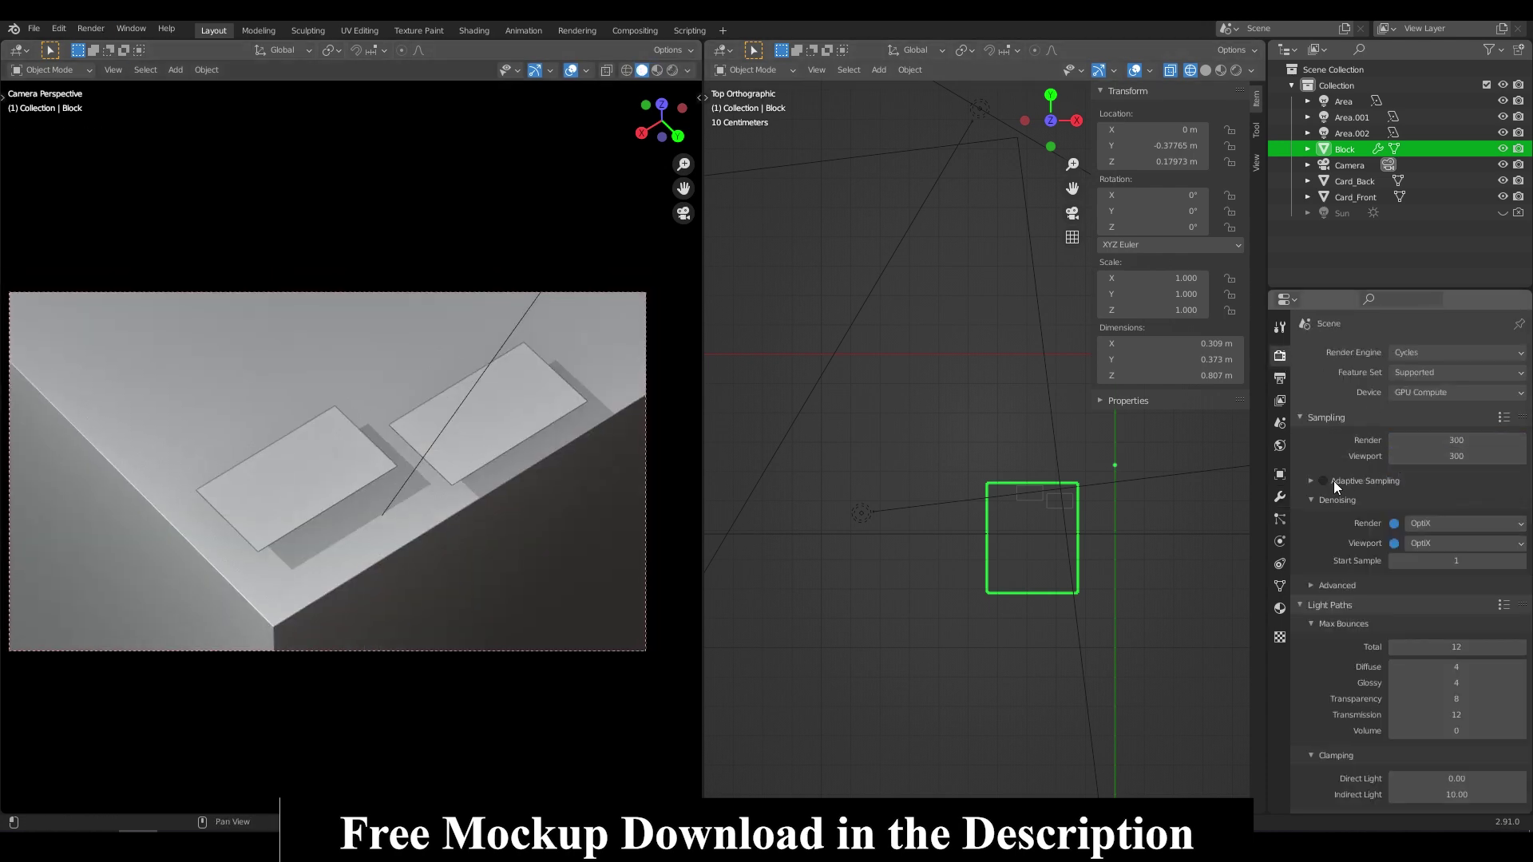
key(F12)
key(Escape)
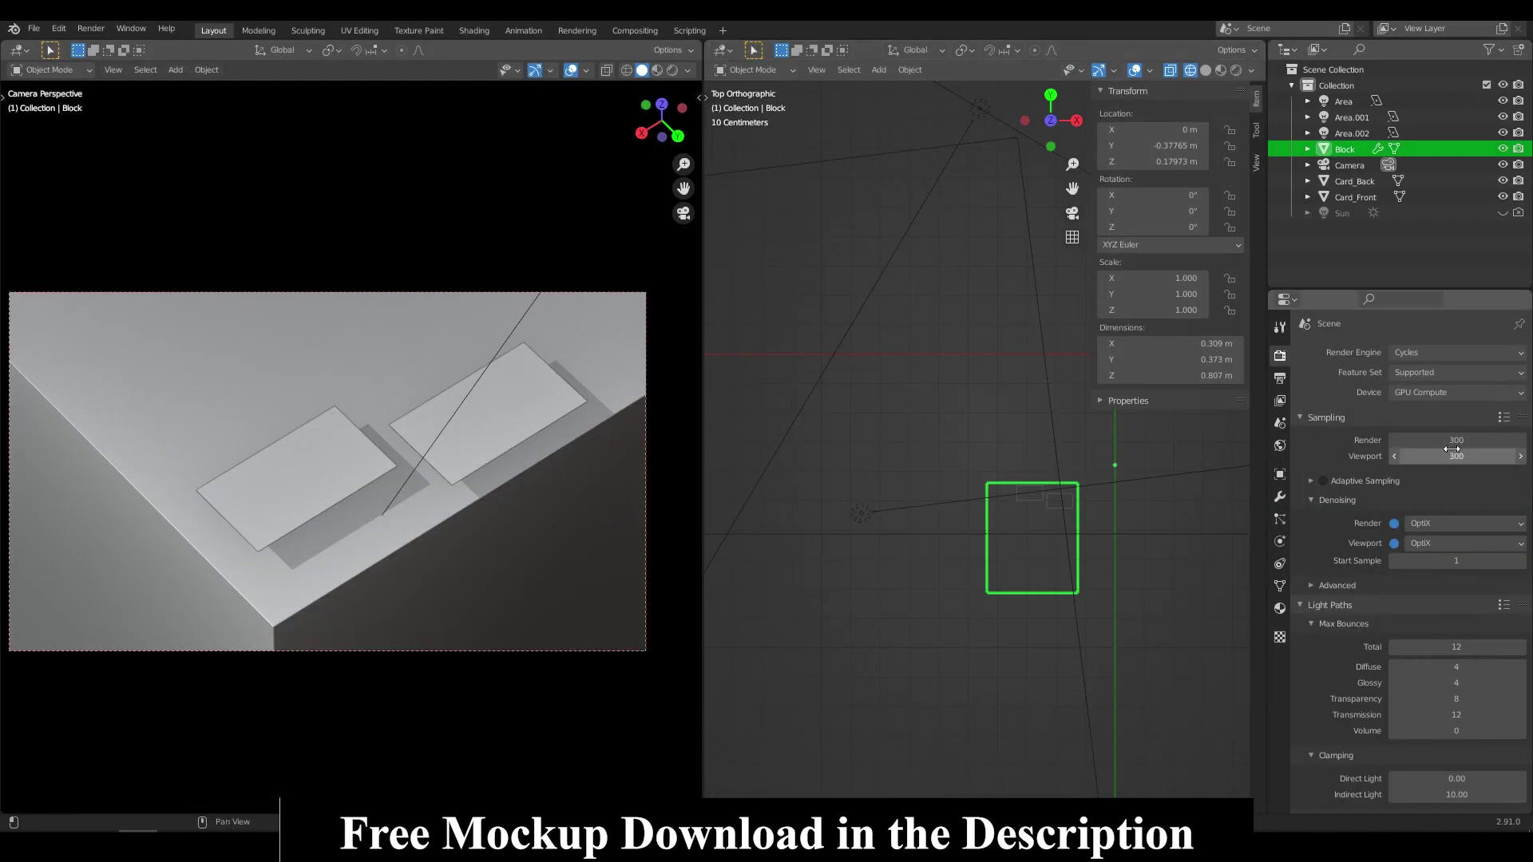
- Raise render samples to 2000 and start the final render
double_click(1459, 441)
text(1)
key(F12)
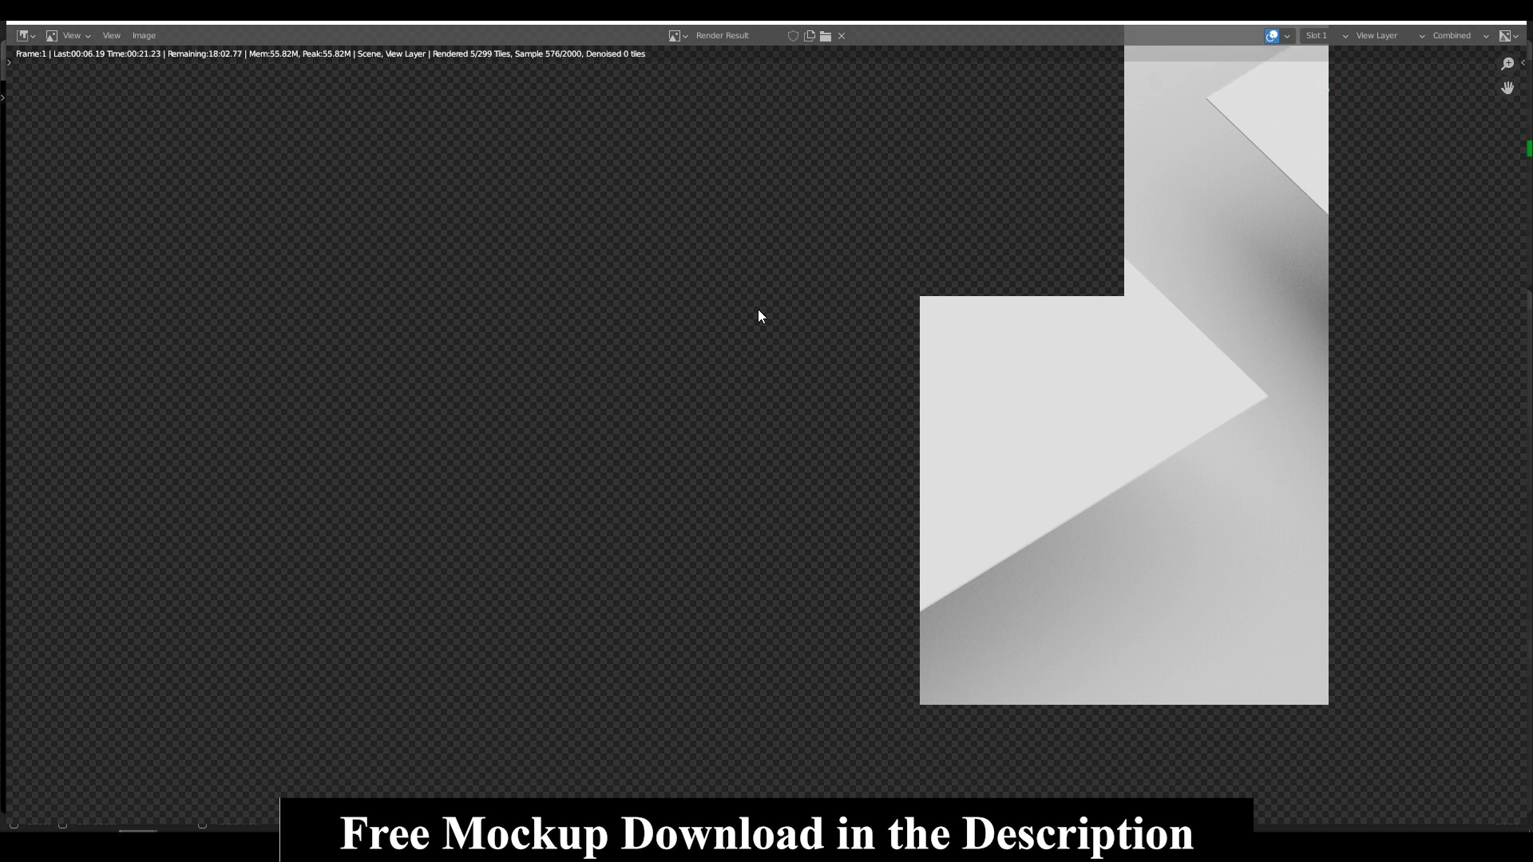
- Zoom and pan around the card render while it finishes
scroll(1026, 307, down, 3)
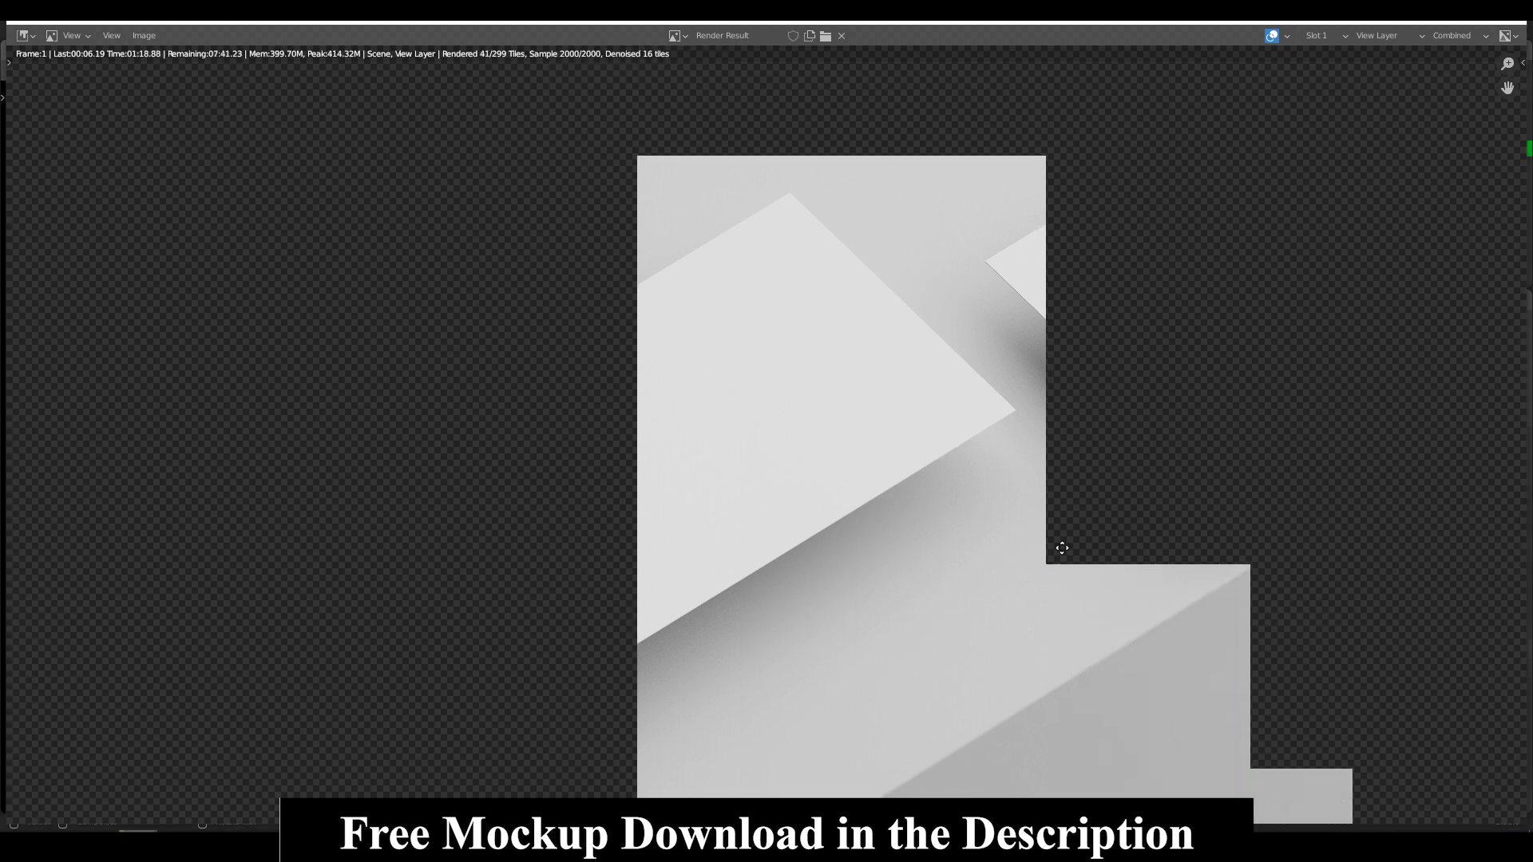
scroll(1061, 567, down, 1)
scroll(1054, 570, down, 2)
scroll(1006, 577, up, 2)
scroll(887, 562, down, 1)
key(t)
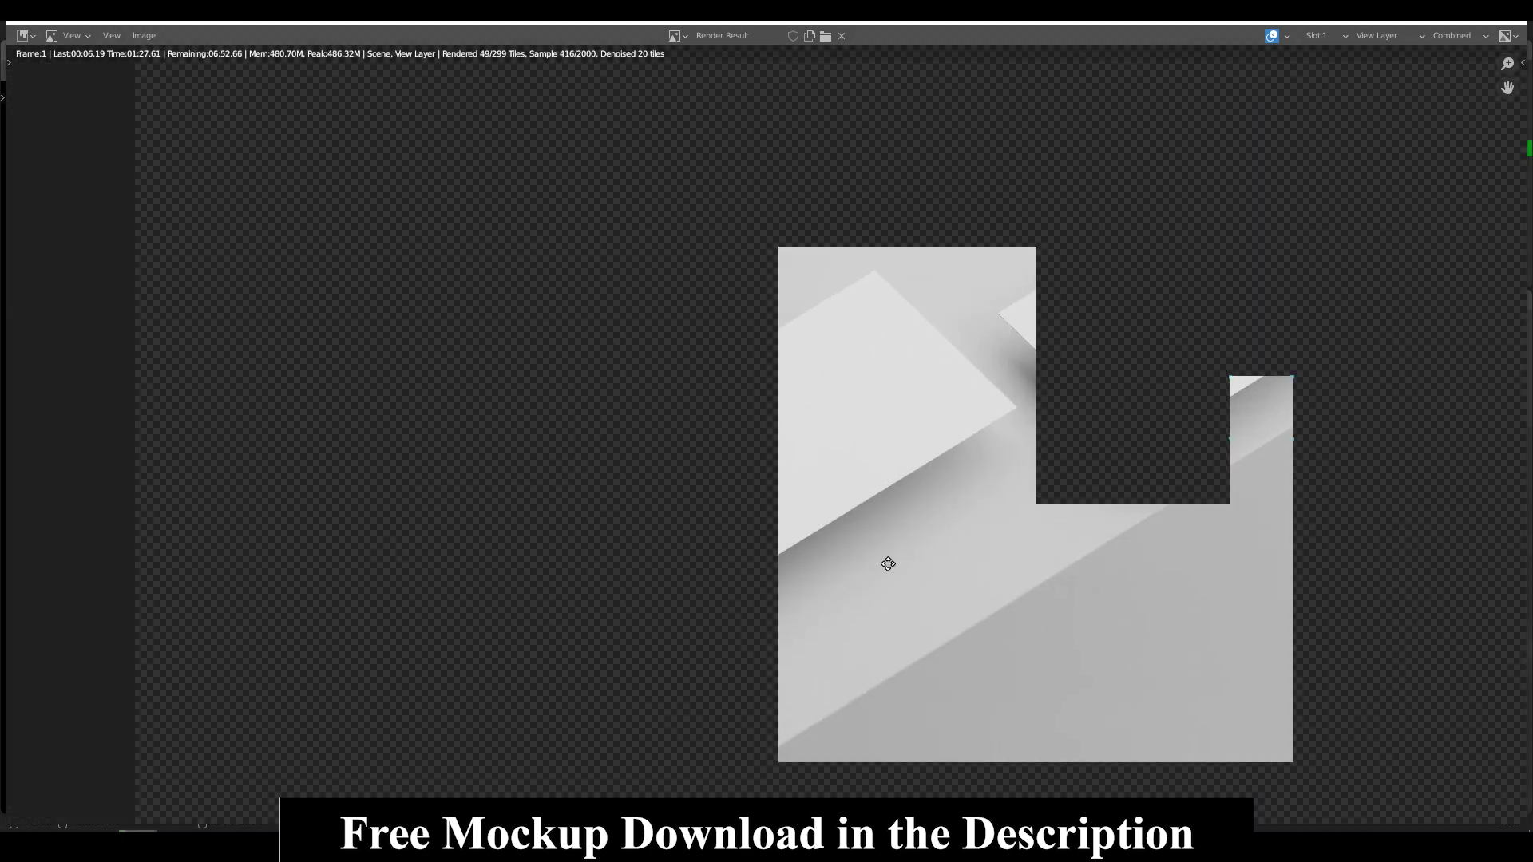
scroll(892, 570, down, 1)
scroll(975, 487, up, 5)
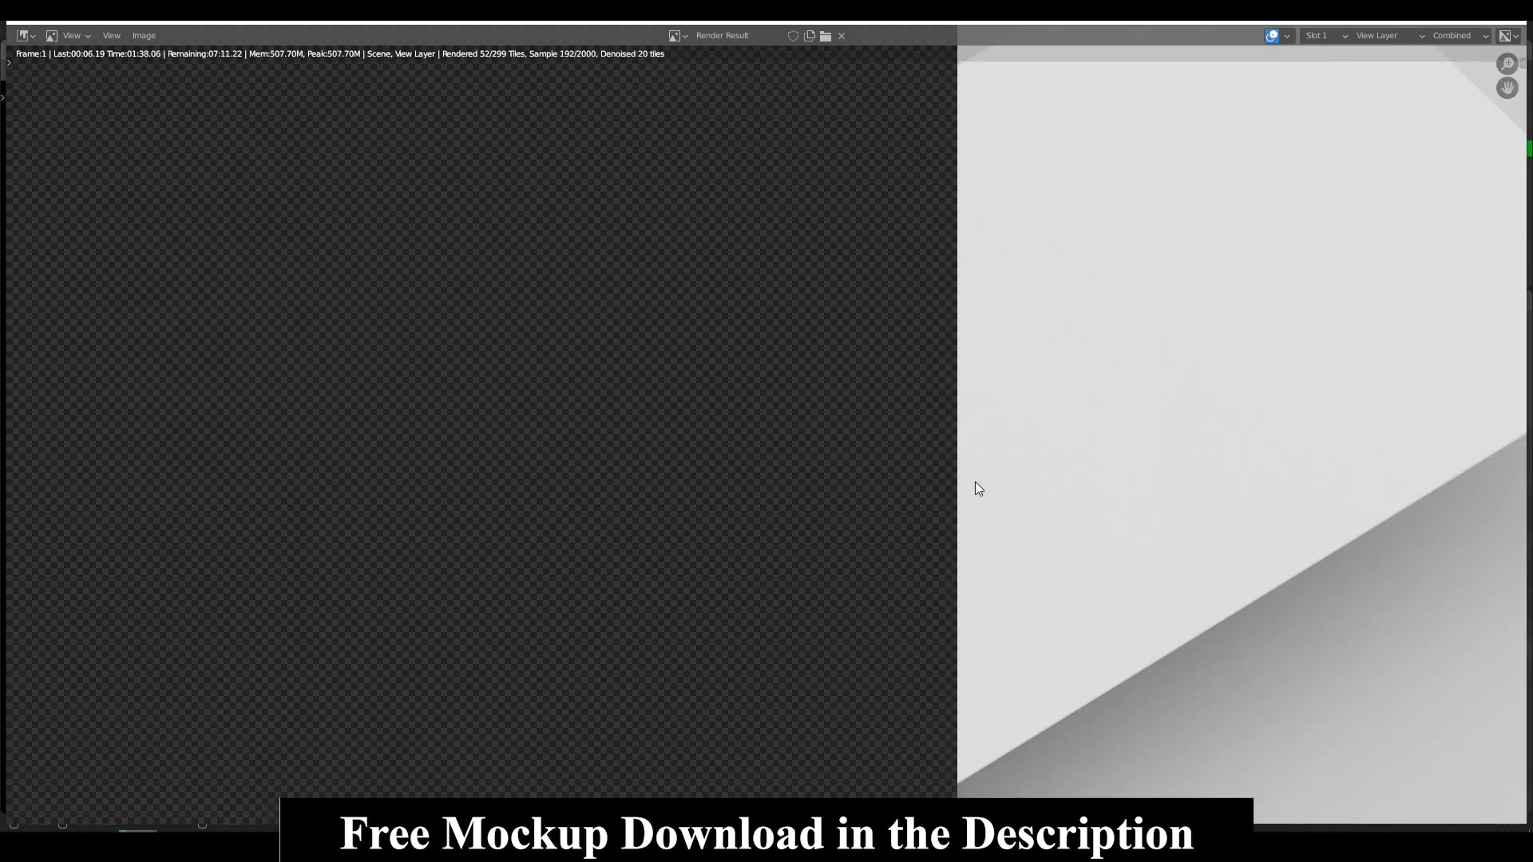
scroll(975, 485, down, 3)
scroll(982, 500, down, 2)
middle_drag(670, 515, 758, 598)
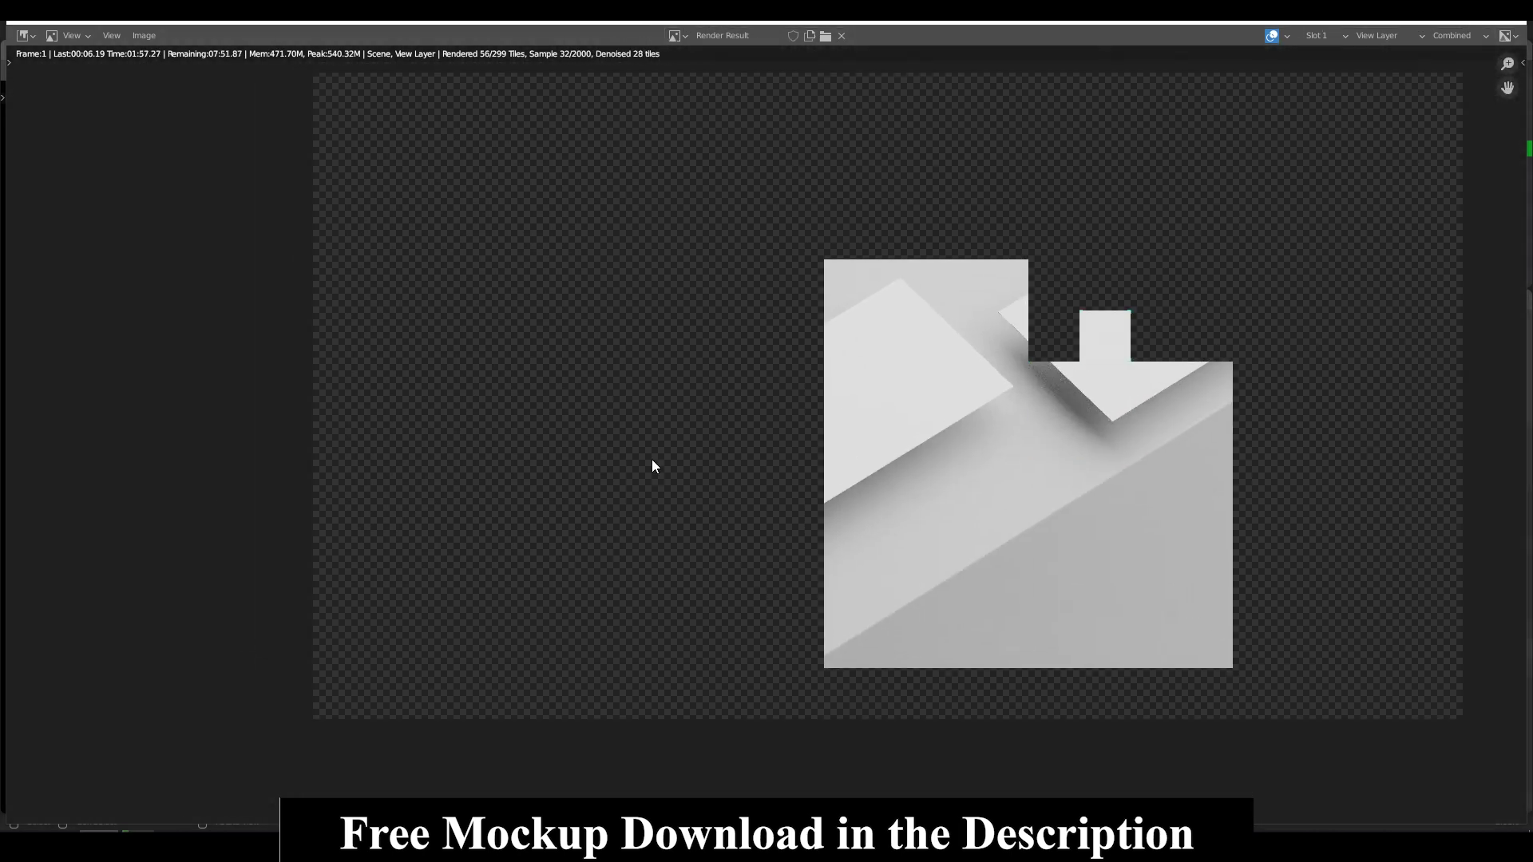
scroll(1112, 463, up, 1)
scroll(1111, 463, up, 3)
middle_drag(1266, 483, 852, 593)
scroll(1036, 524, down, 3)
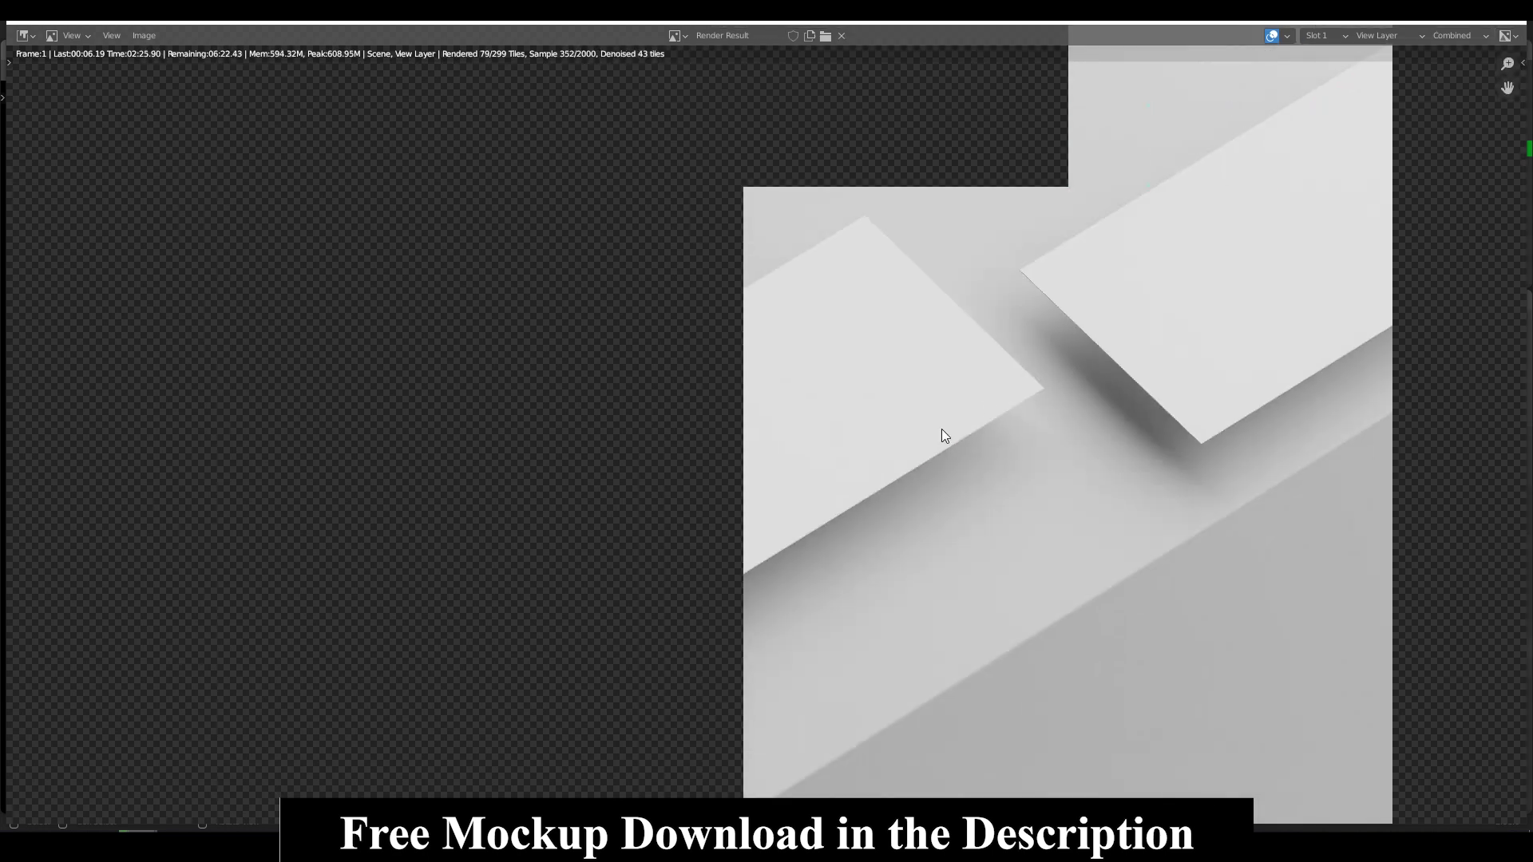
scroll(942, 431, down, 1)
scroll(968, 462, down, 1)
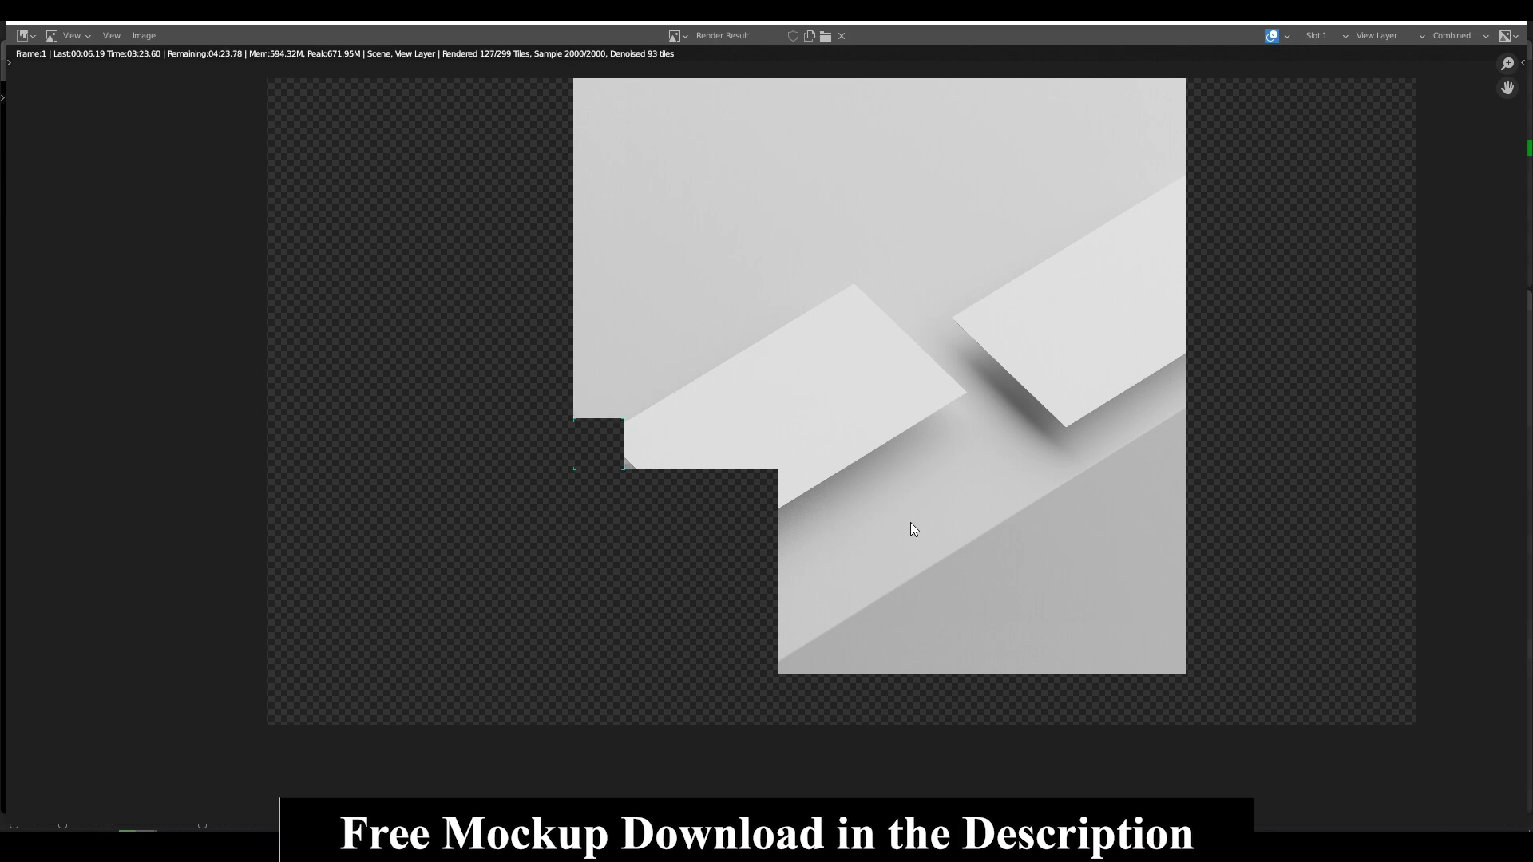
scroll(744, 534, up, 4)
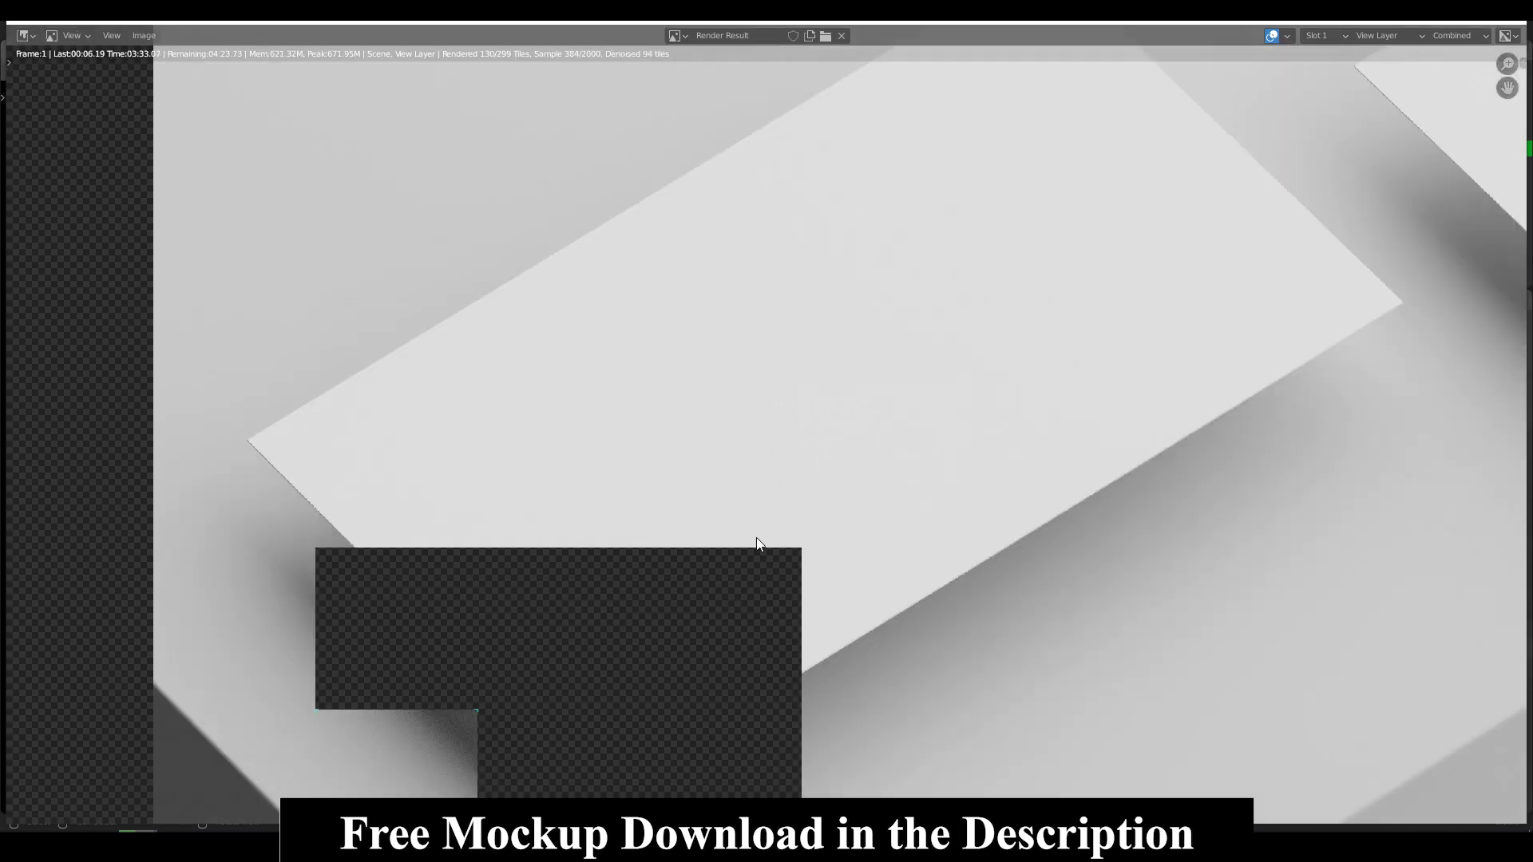
scroll(755, 538, down, 2)
scroll(979, 610, down, 2)
scroll(979, 610, up, 1)
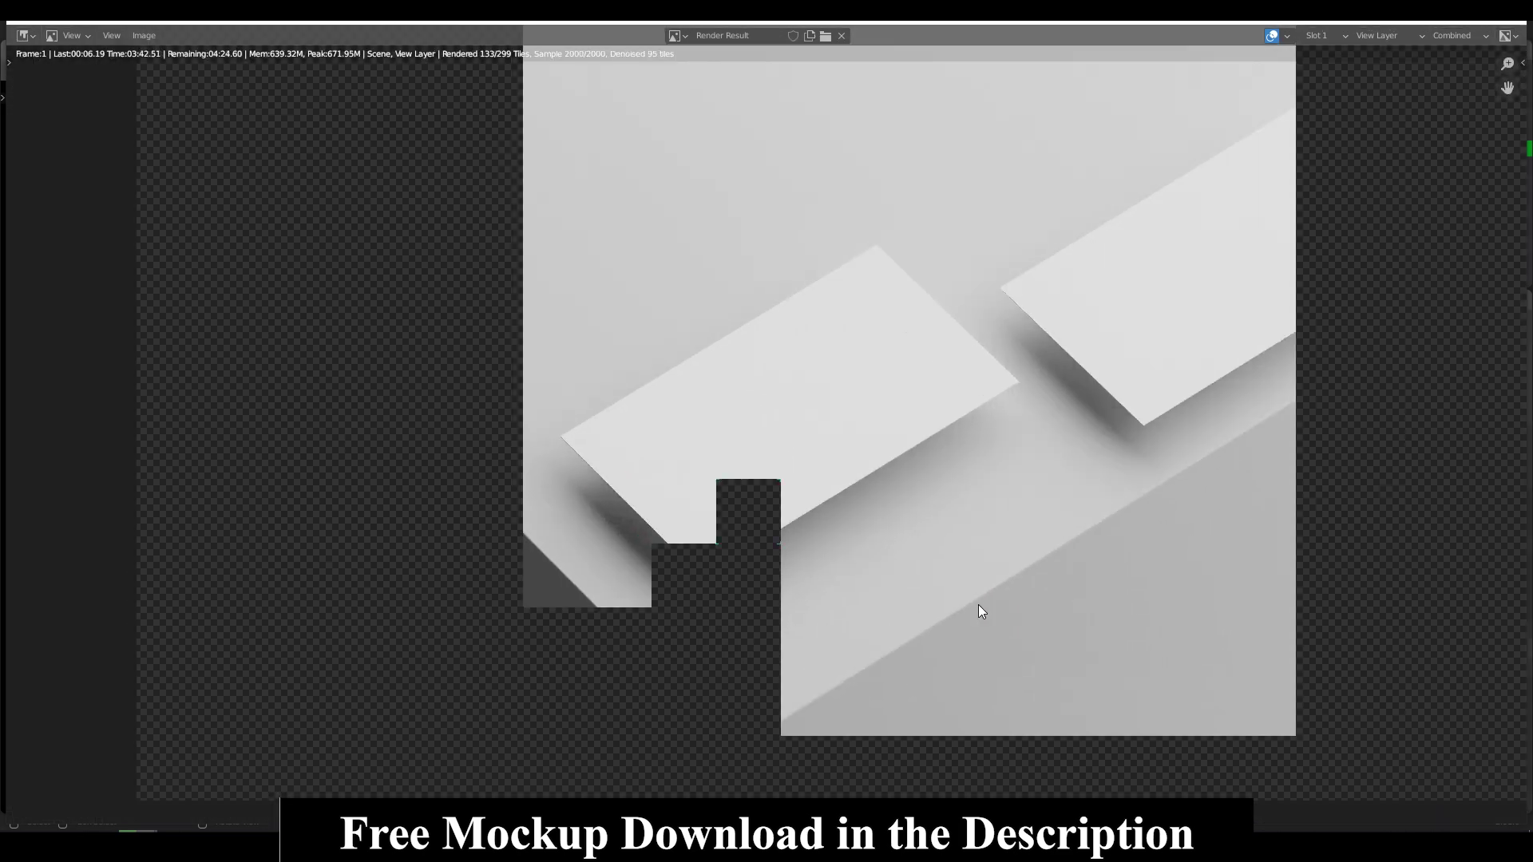
scroll(980, 605, down, 2)
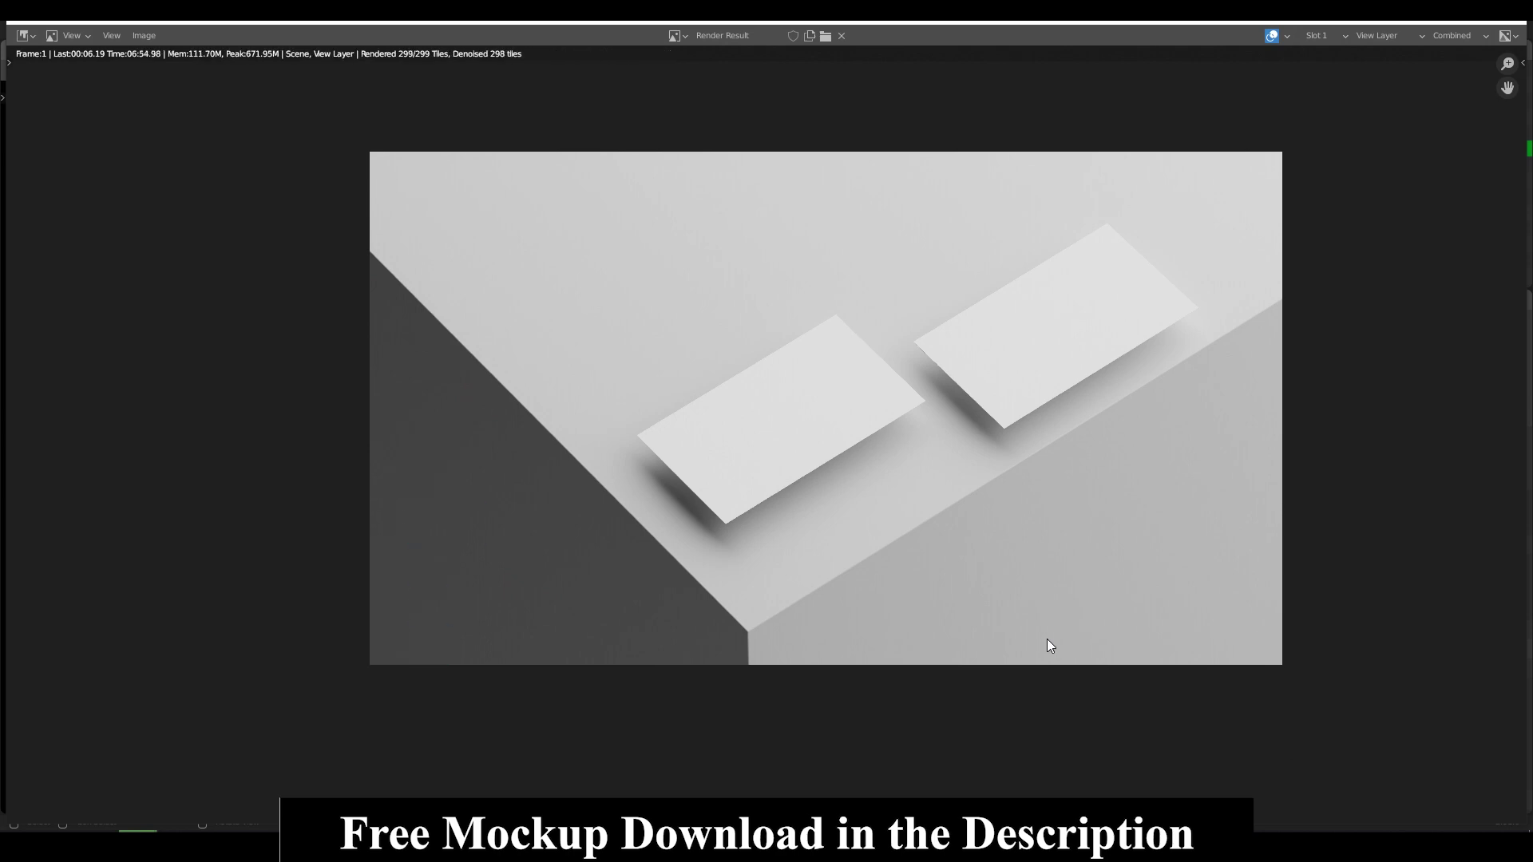
- Save the render as a 16-bit RGB PNG in a new Export folder
click(144, 35)
click(175, 132)
text(i)
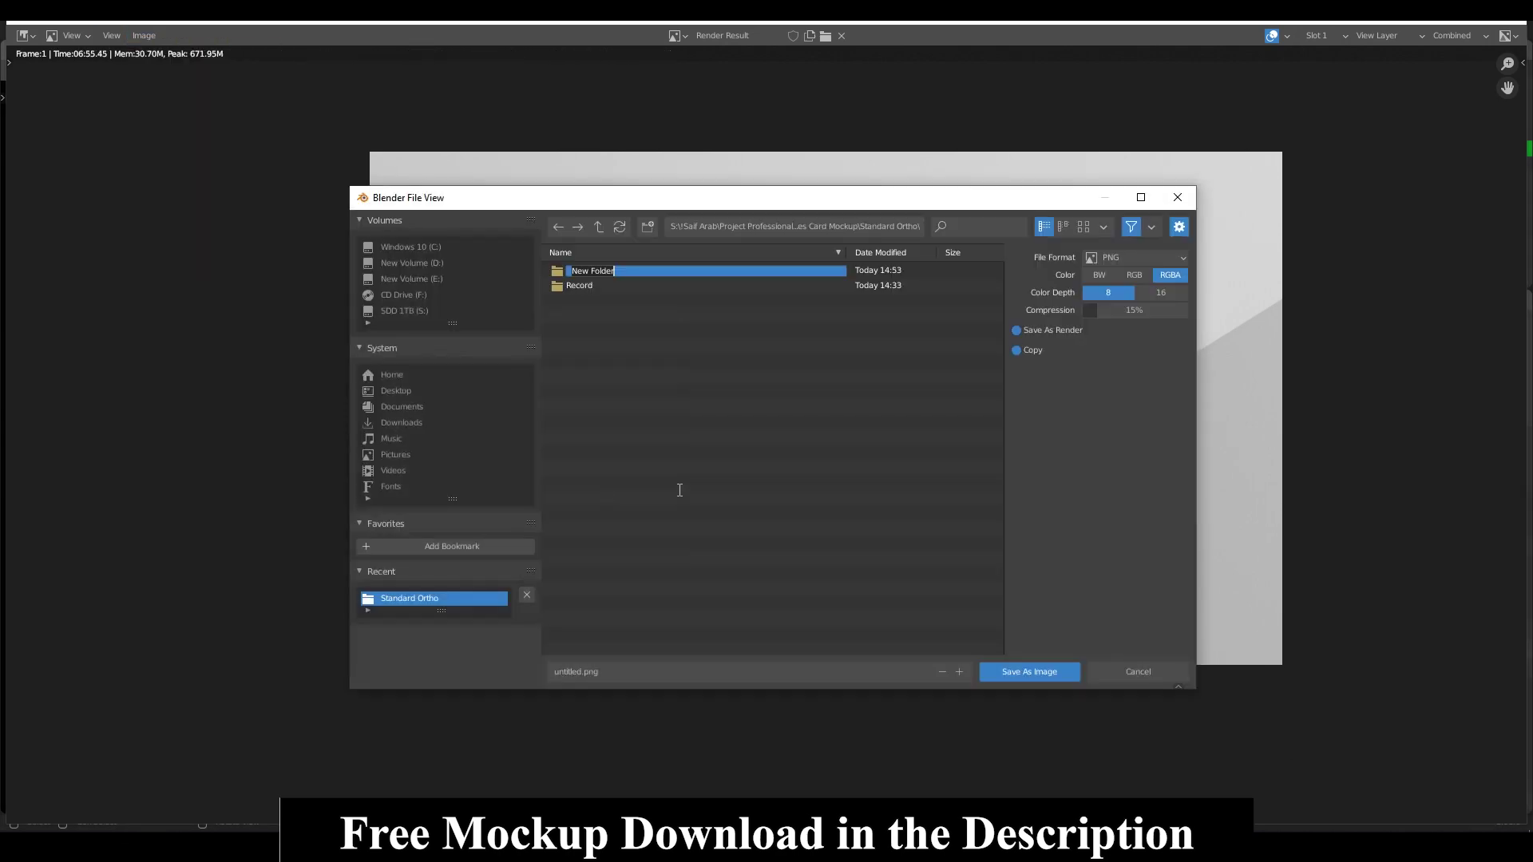
text(Export)
key(Return)
click(1134, 257)
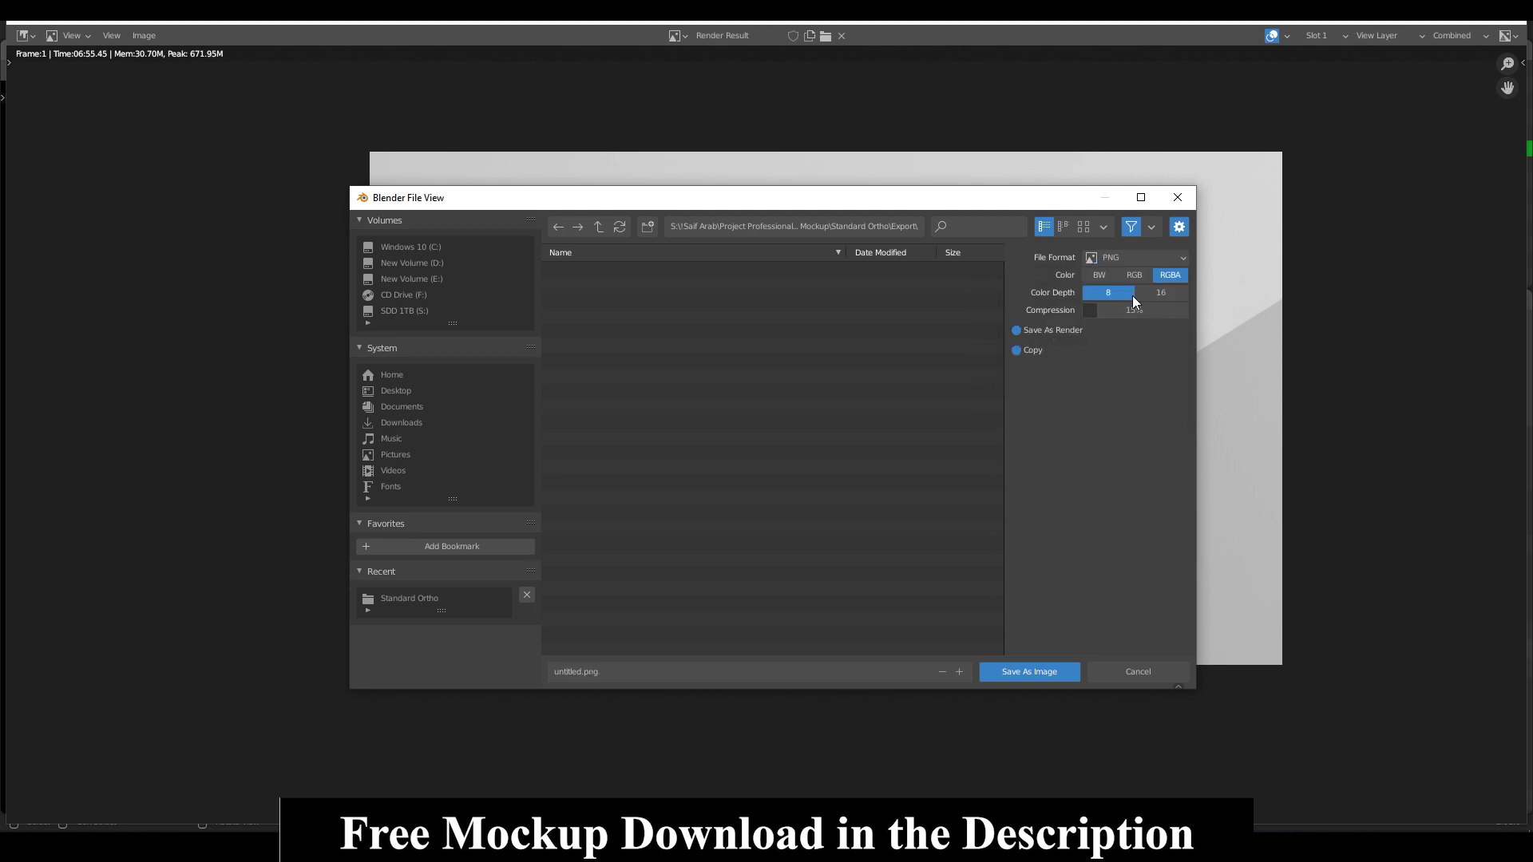
click(1134, 275)
click(1161, 292)
click(668, 672)
key(Return)
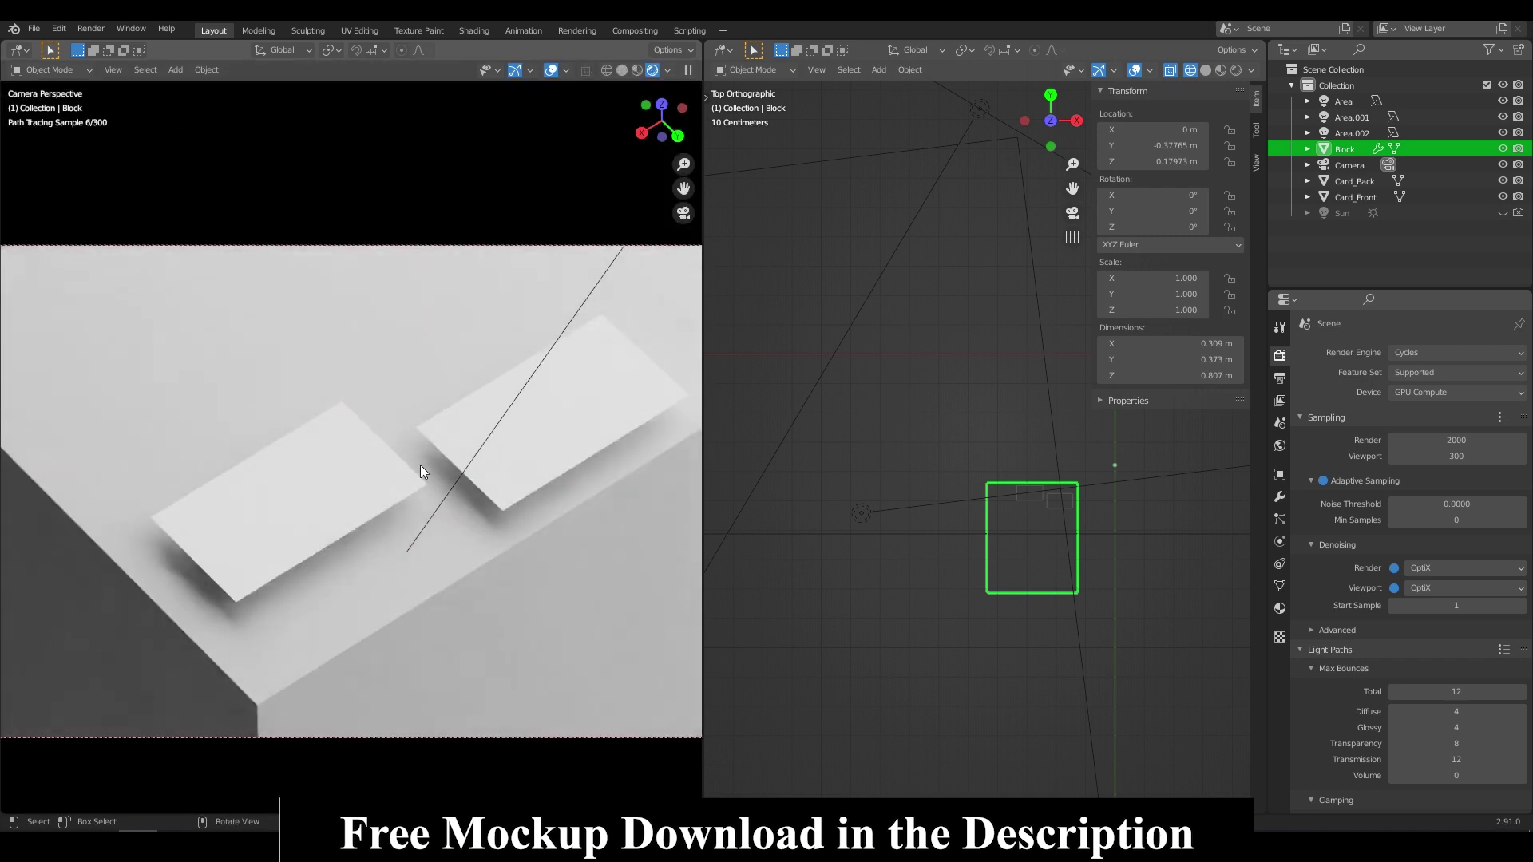
- Give Card_Front a new material and move the area lights into a new collection
click(395, 463)
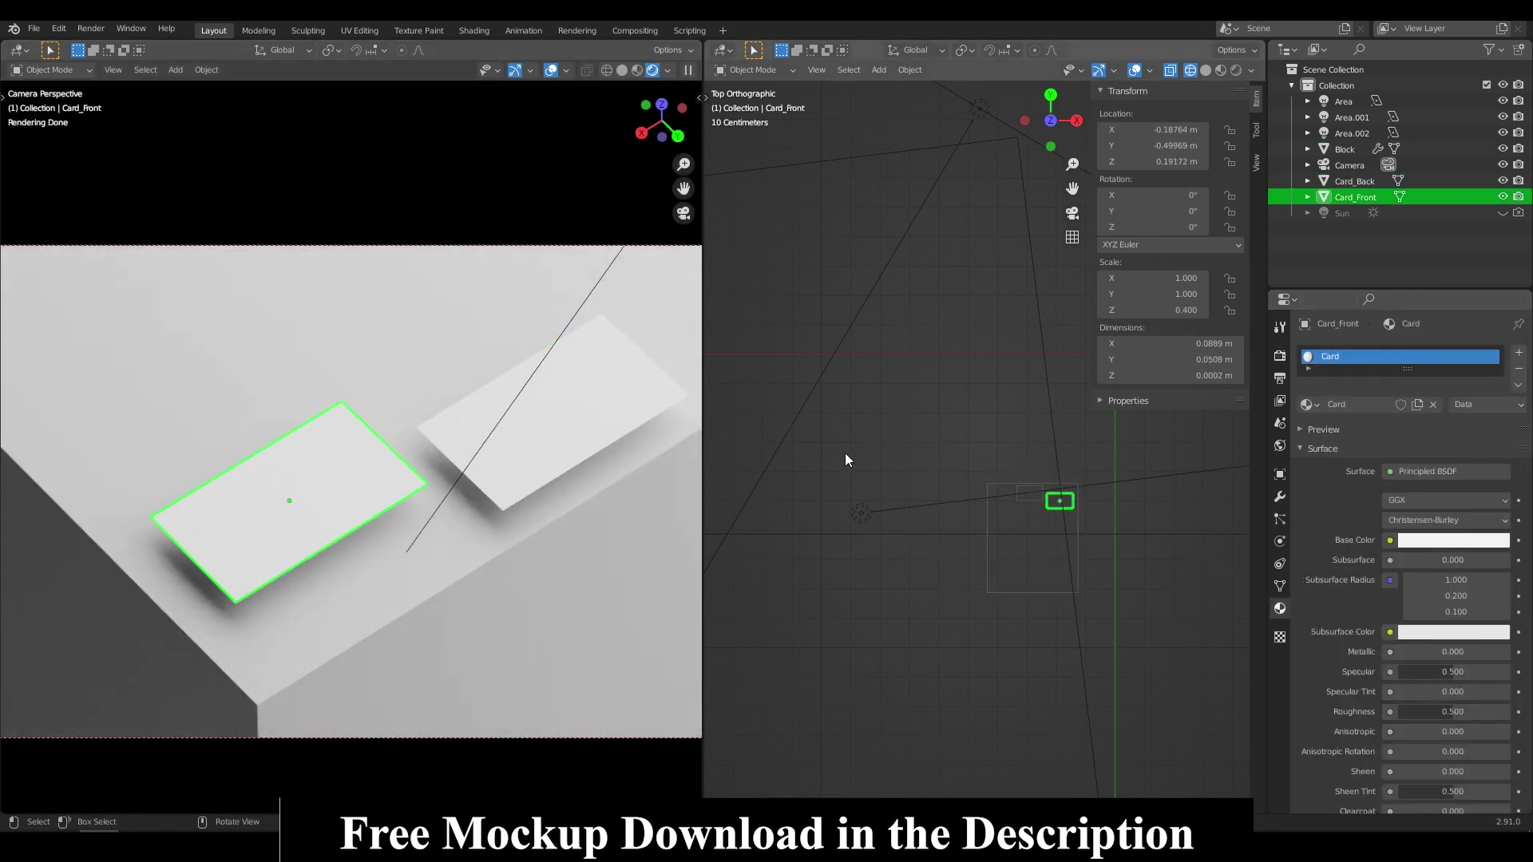
click(1519, 353)
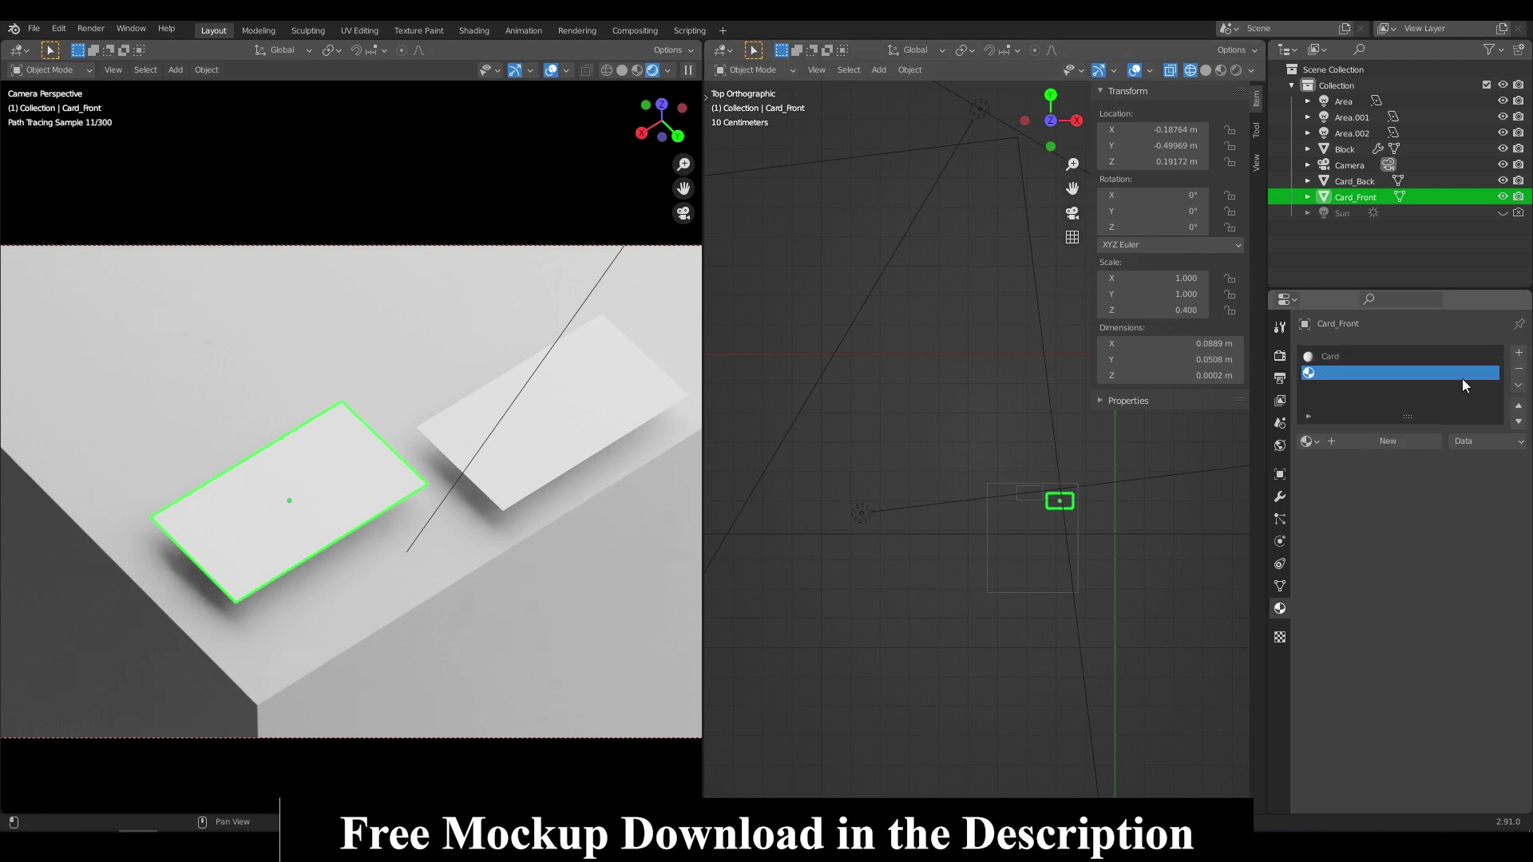
click(1388, 441)
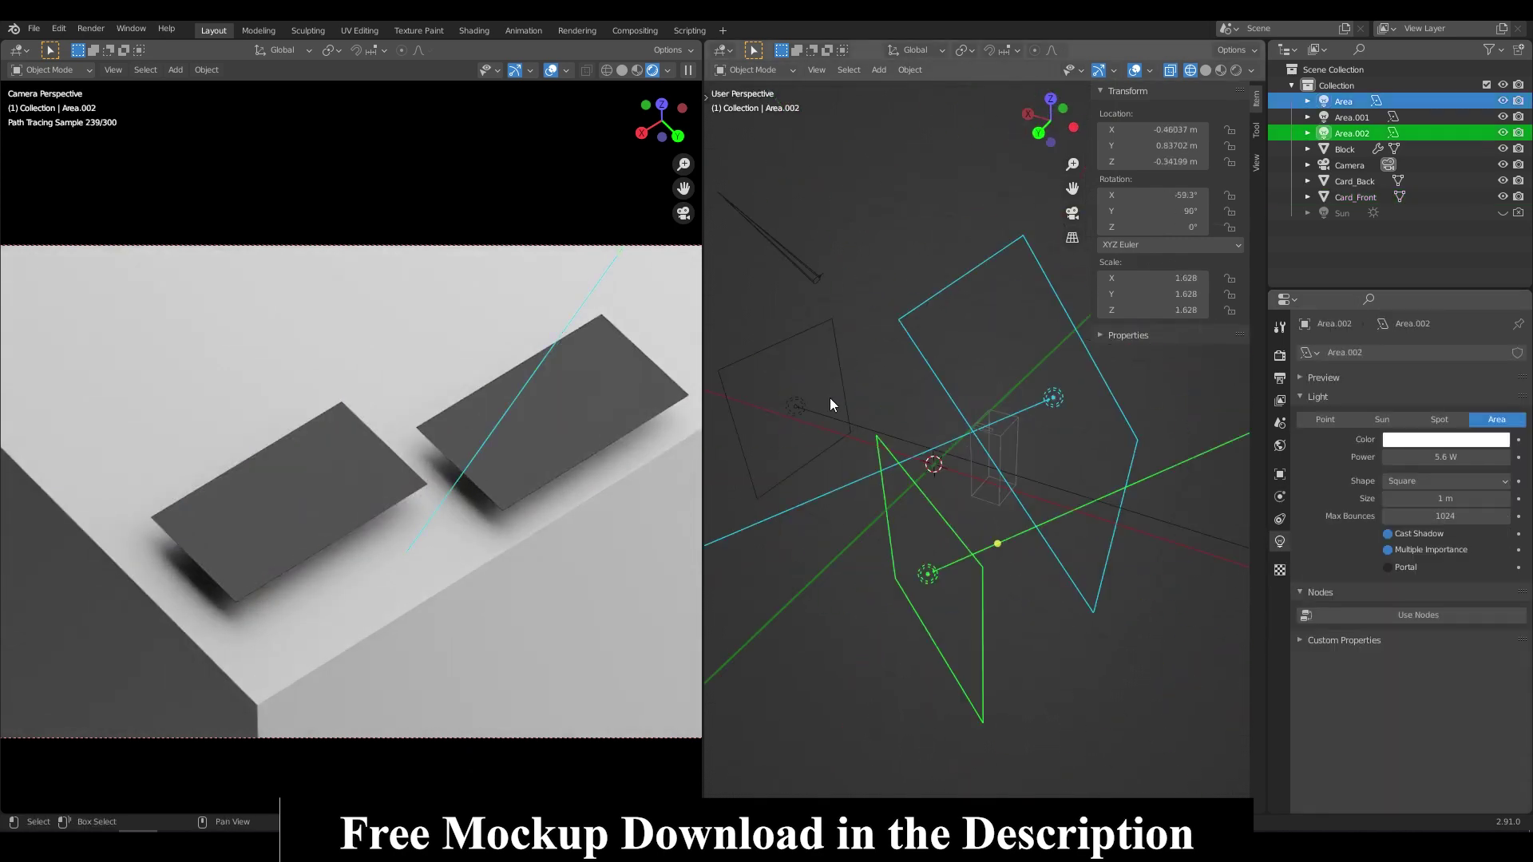
key(m)
click(914, 477)
- Name the new collection and exclude the Base lights from the scene
text(Ba)
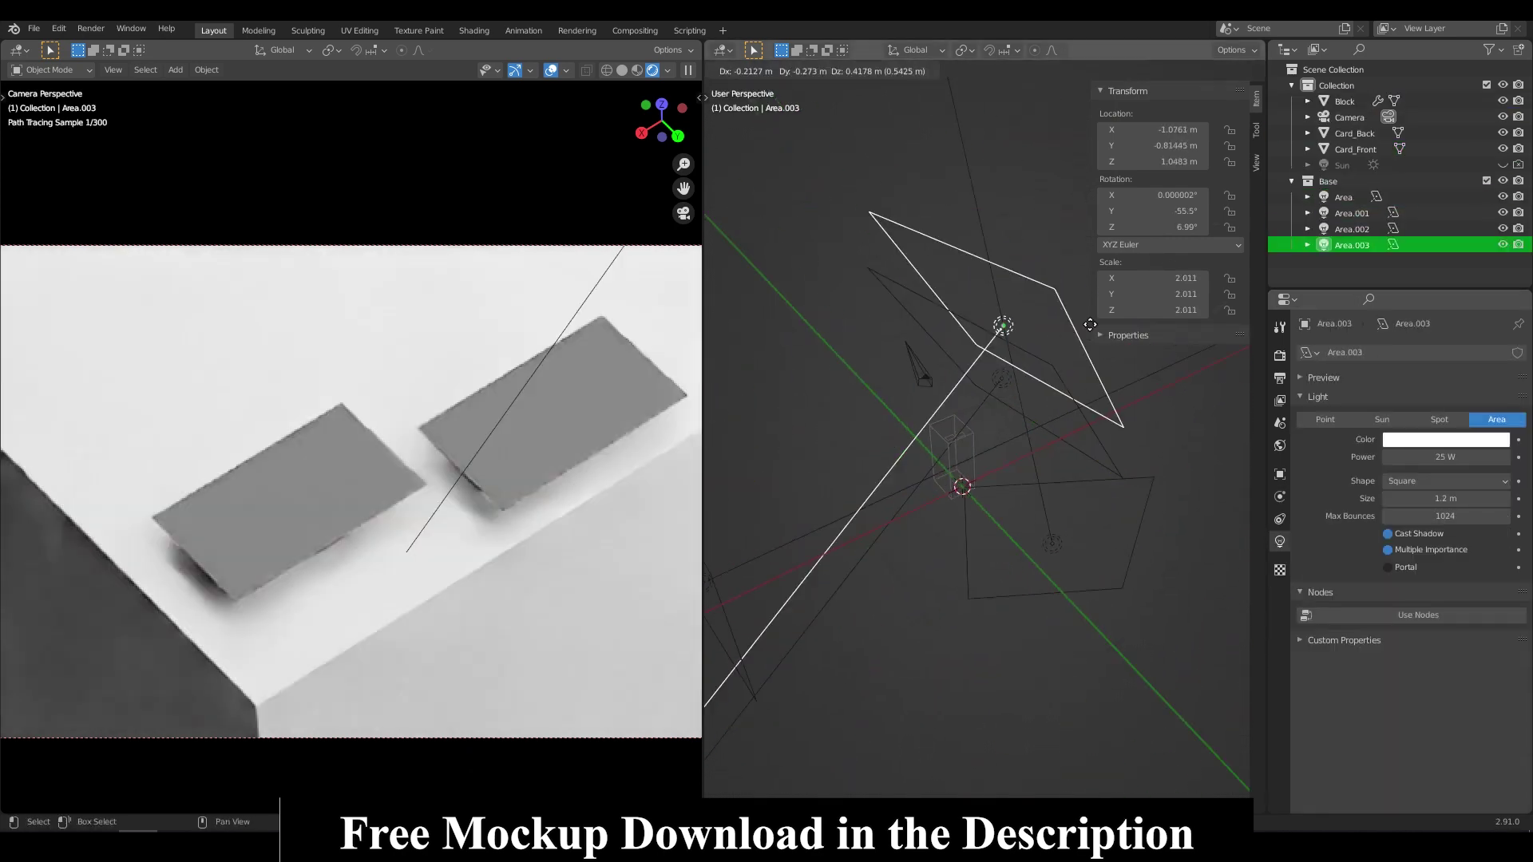
text(mion)
key(Return)
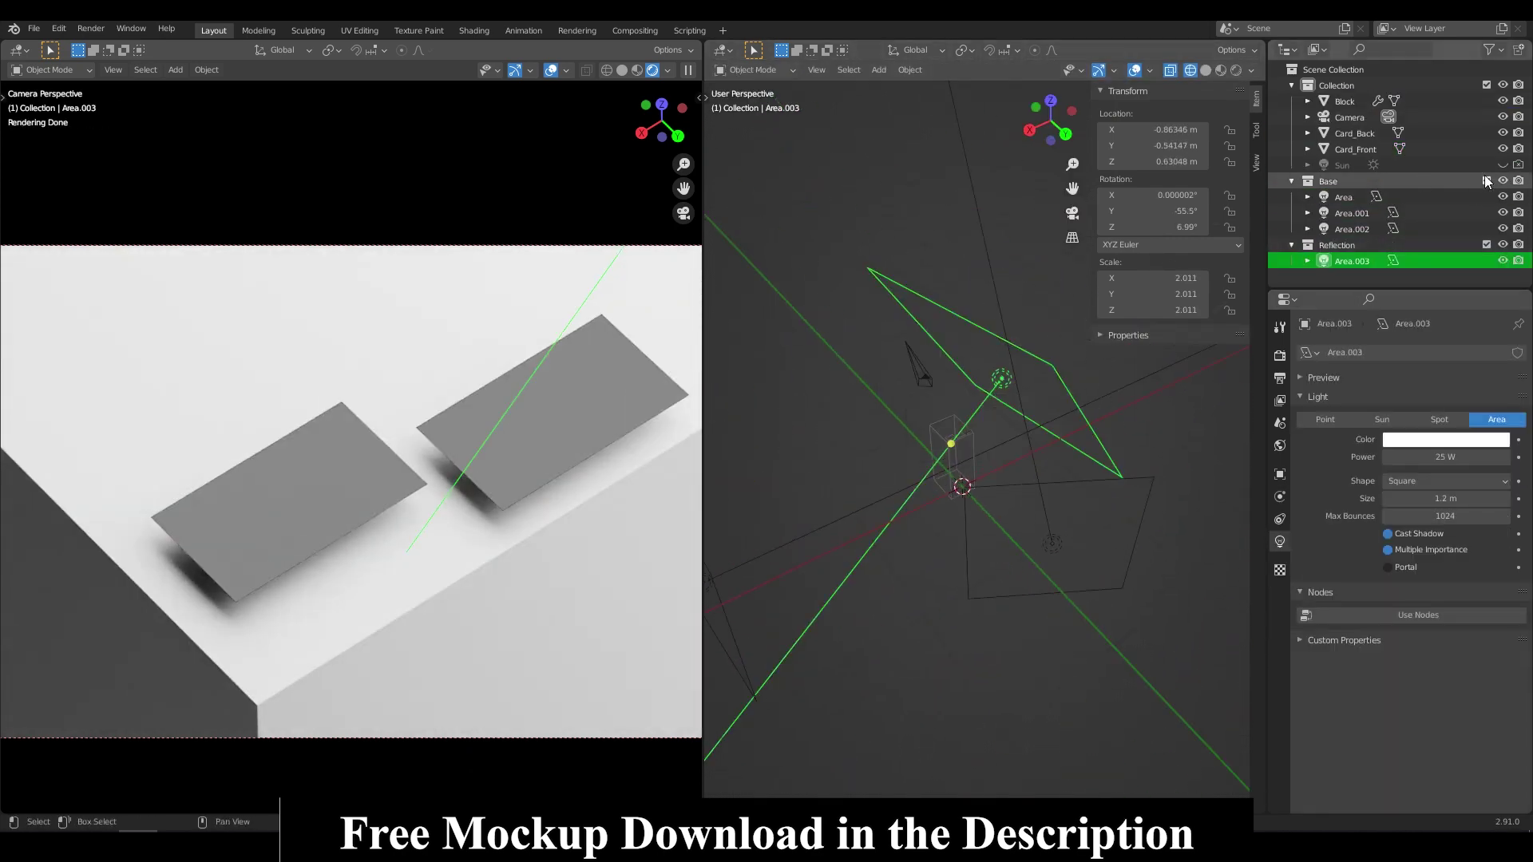
click(1487, 181)
- Scale down the reflection light and rotate it toward the cards
middle_drag(1027, 492, 1190, 482)
key(s)
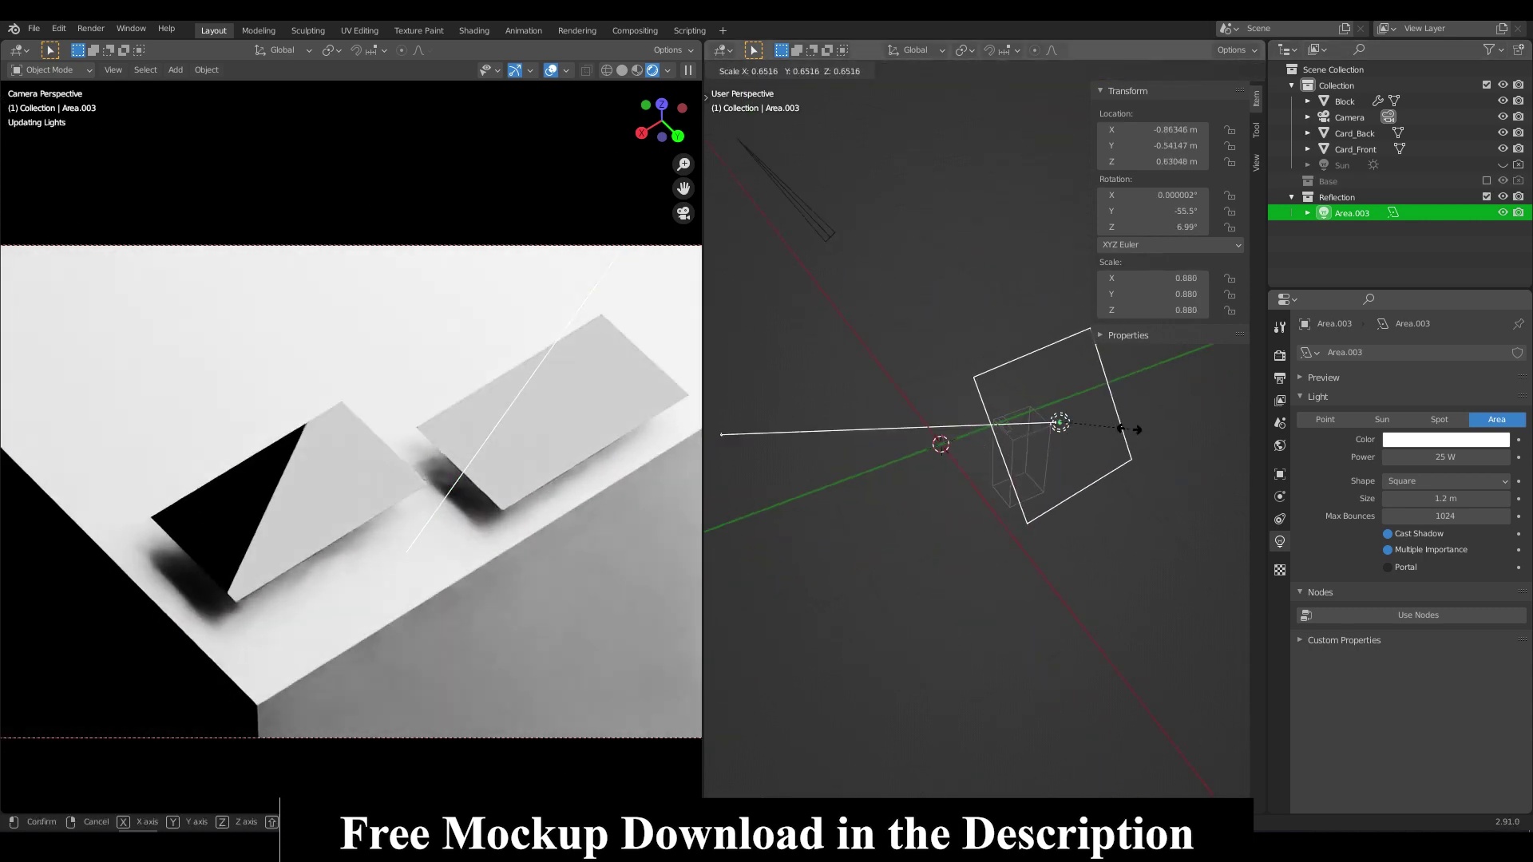
click(1142, 435)
key(KP_3)
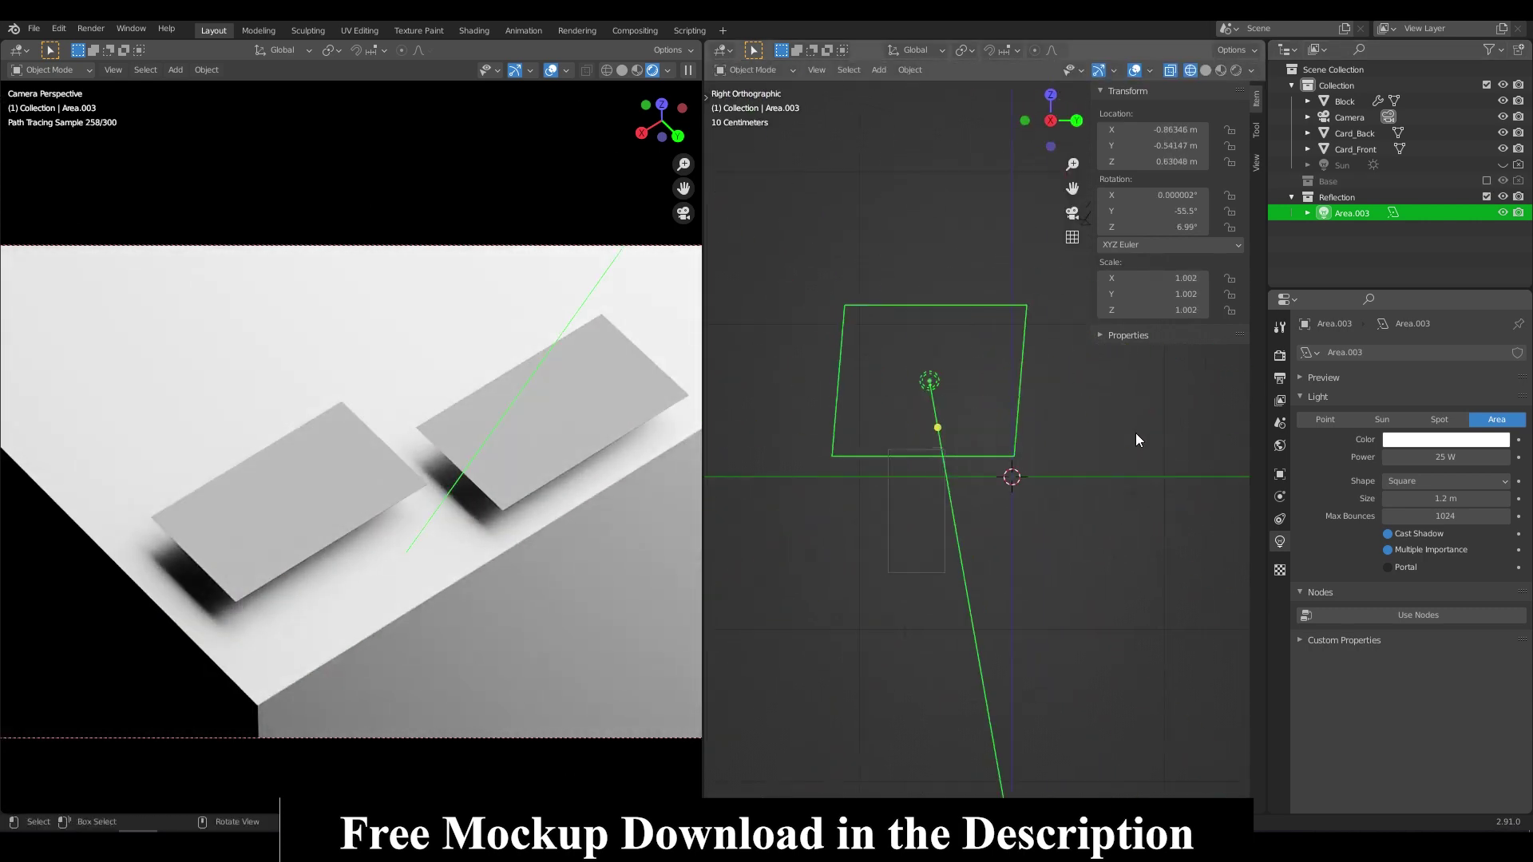
key(KP_1)
key(r)
click(1028, 478)
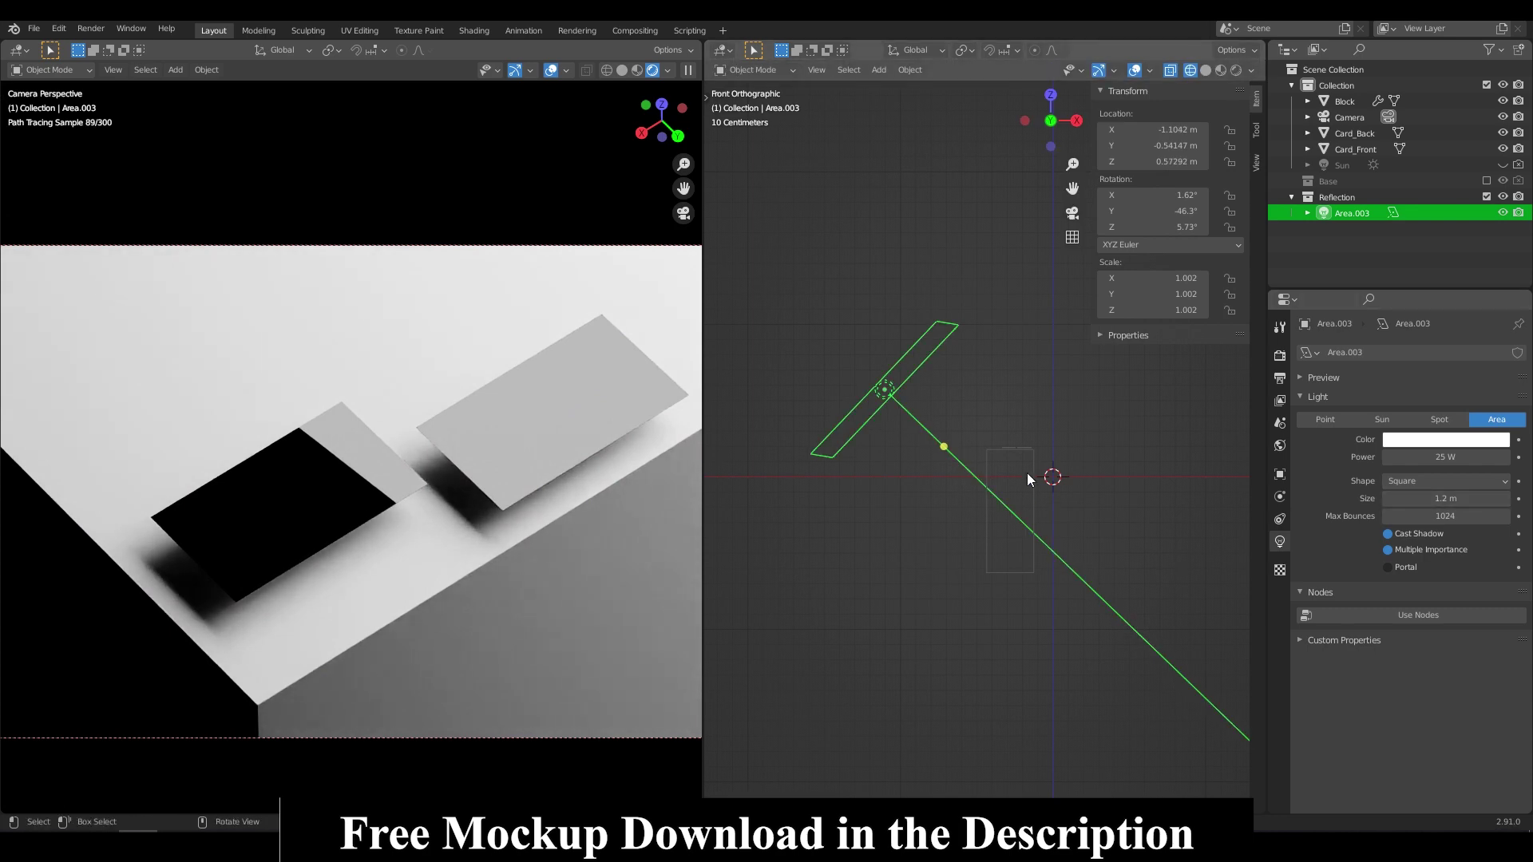
- Lower Card_Front's roughness, raise the light to 36.4 W, and mark a render region
click(1355, 149)
click(1280, 609)
mouse_move(1412, 621)
mouse_down()
mouse_move(1462, 621)
mouse_move(1399, 620)
mouse_up()
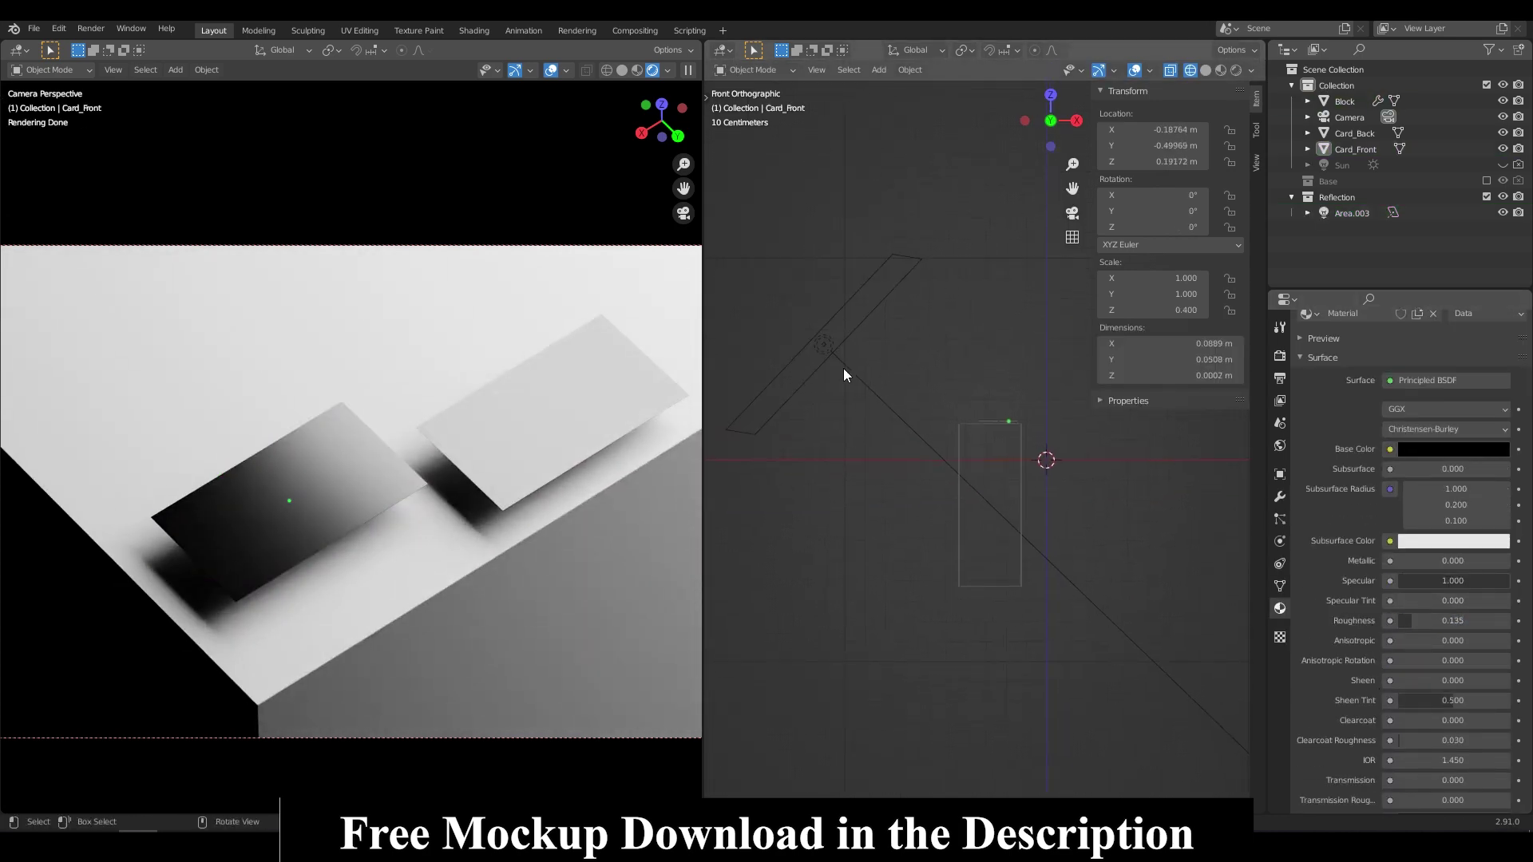
click(844, 367)
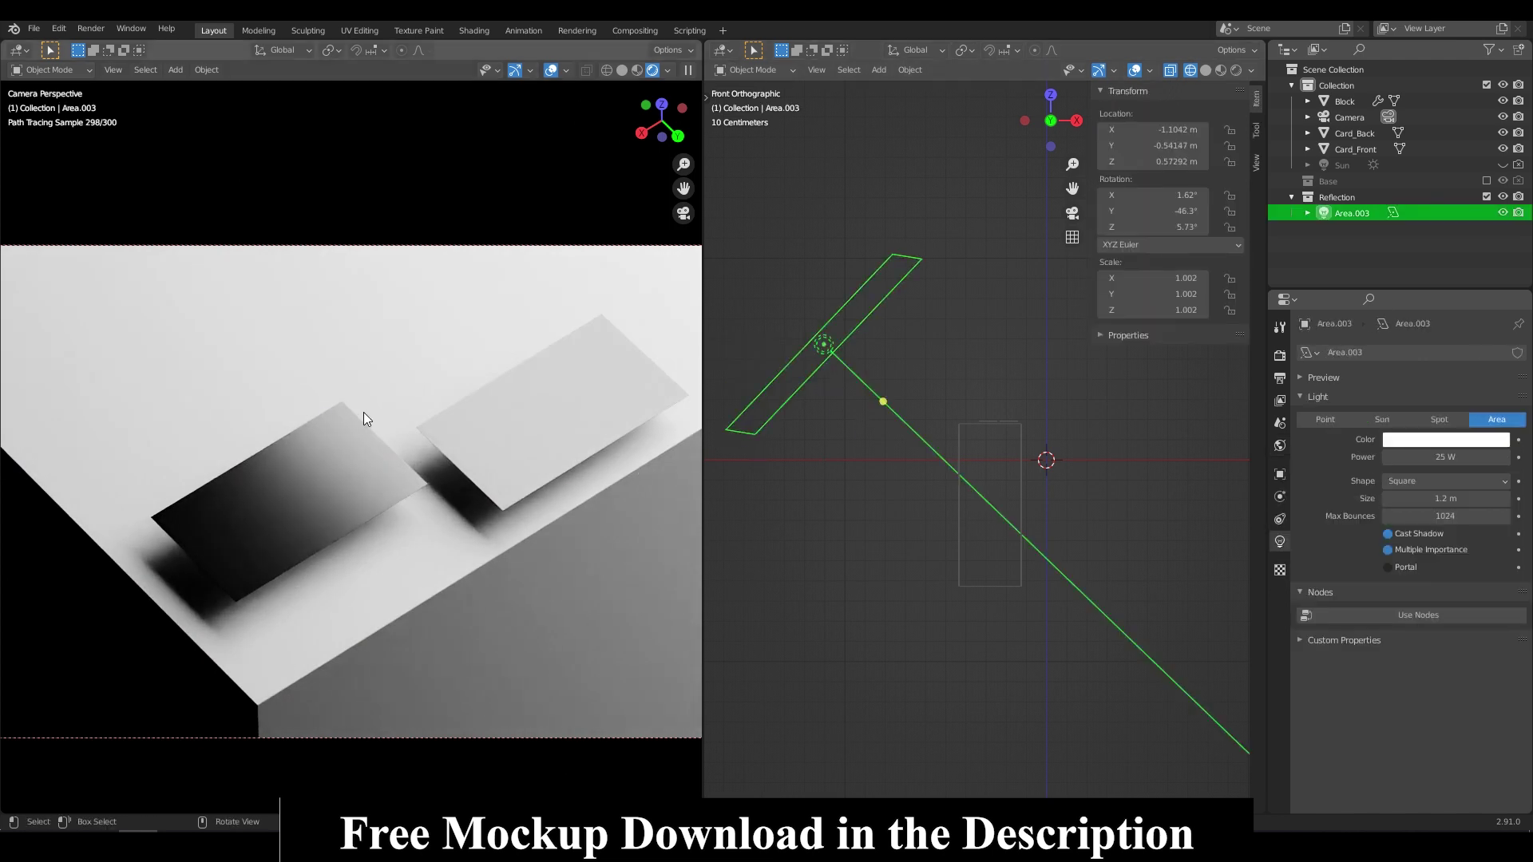
click(362, 415)
click(1449, 577)
click(835, 361)
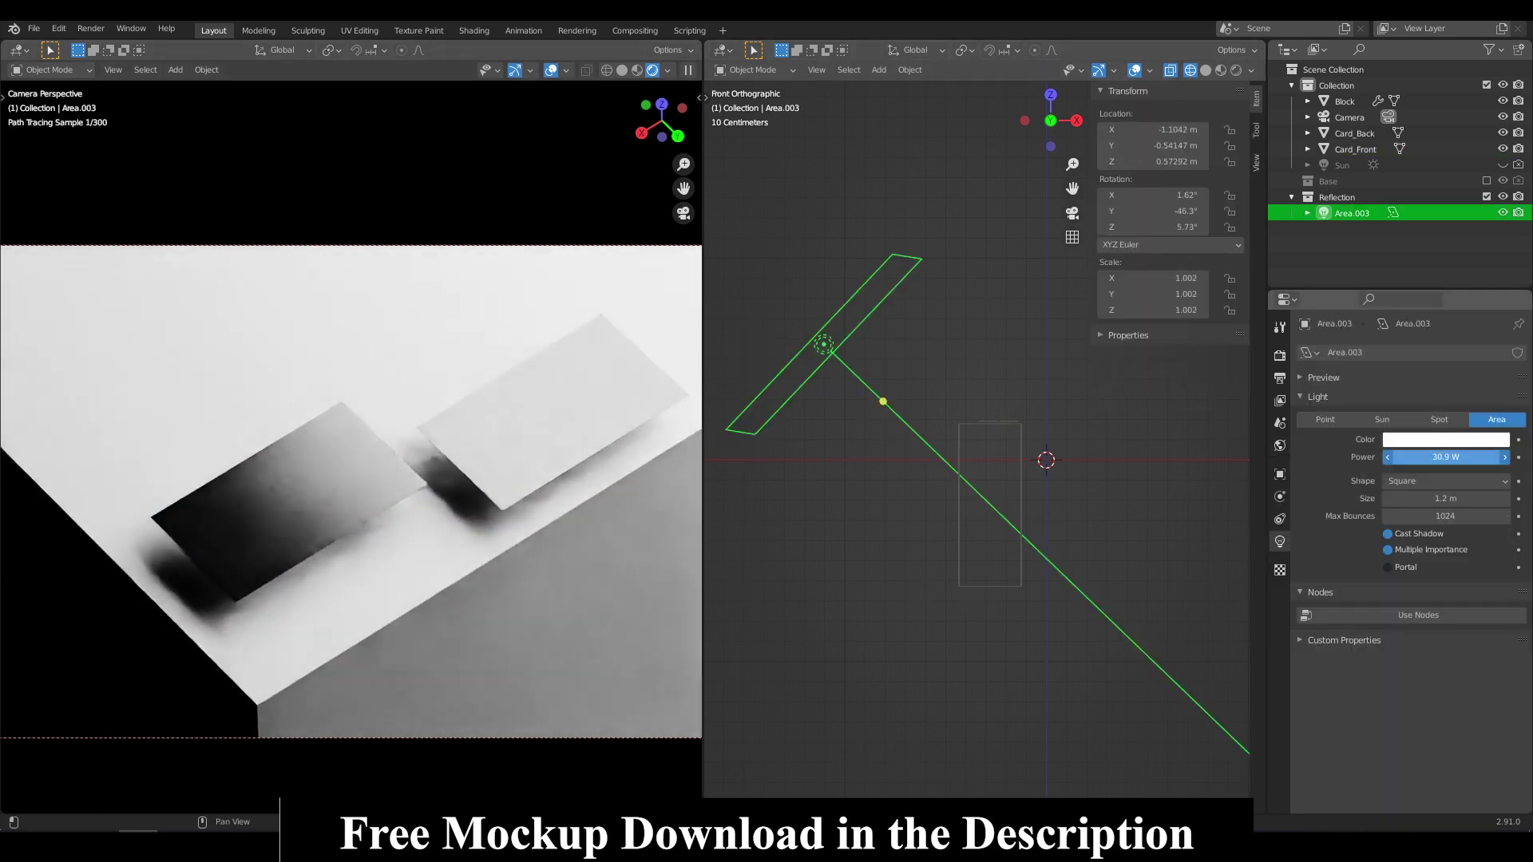
key(ctrl+b)
drag(436, 387, 169, 606)
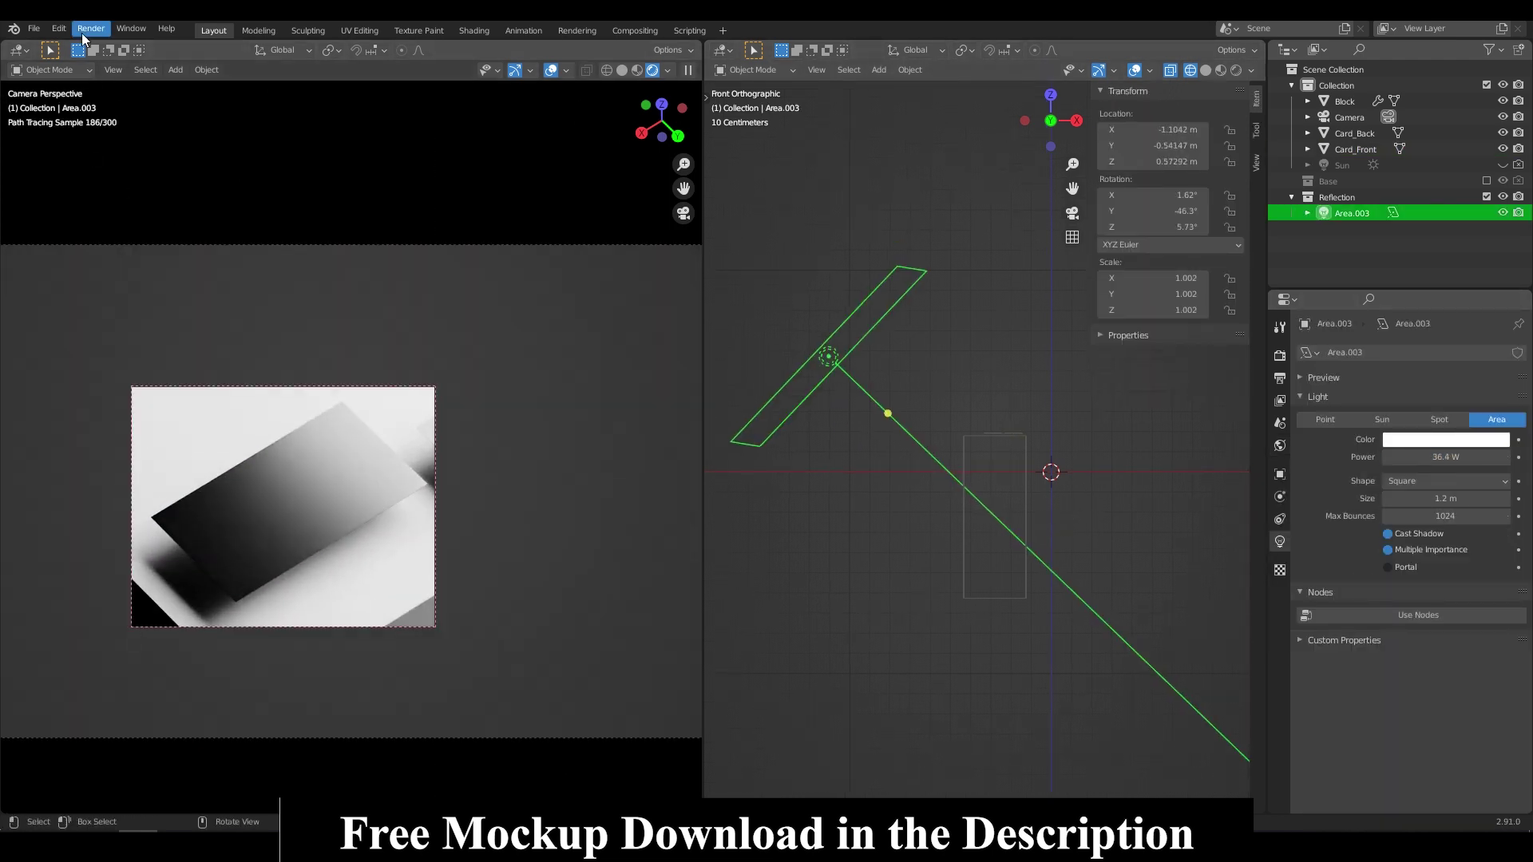
- Render the marked region of the front card and inspect the reflection
click(91, 28)
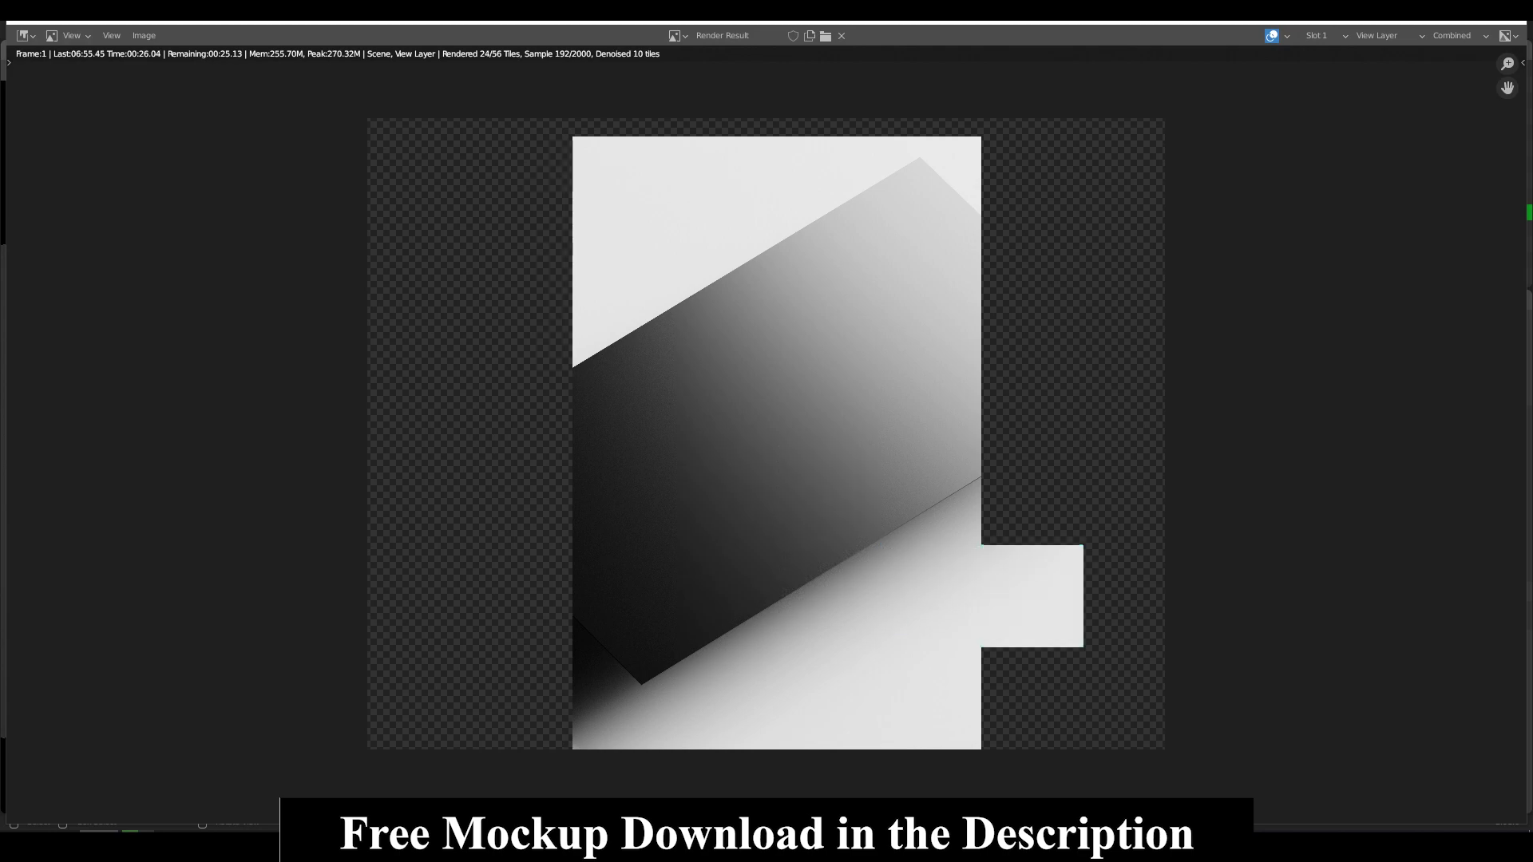
scroll(904, 553, up, 2)
scroll(904, 553, down, 2)
middle_drag(791, 328, 788, 389)
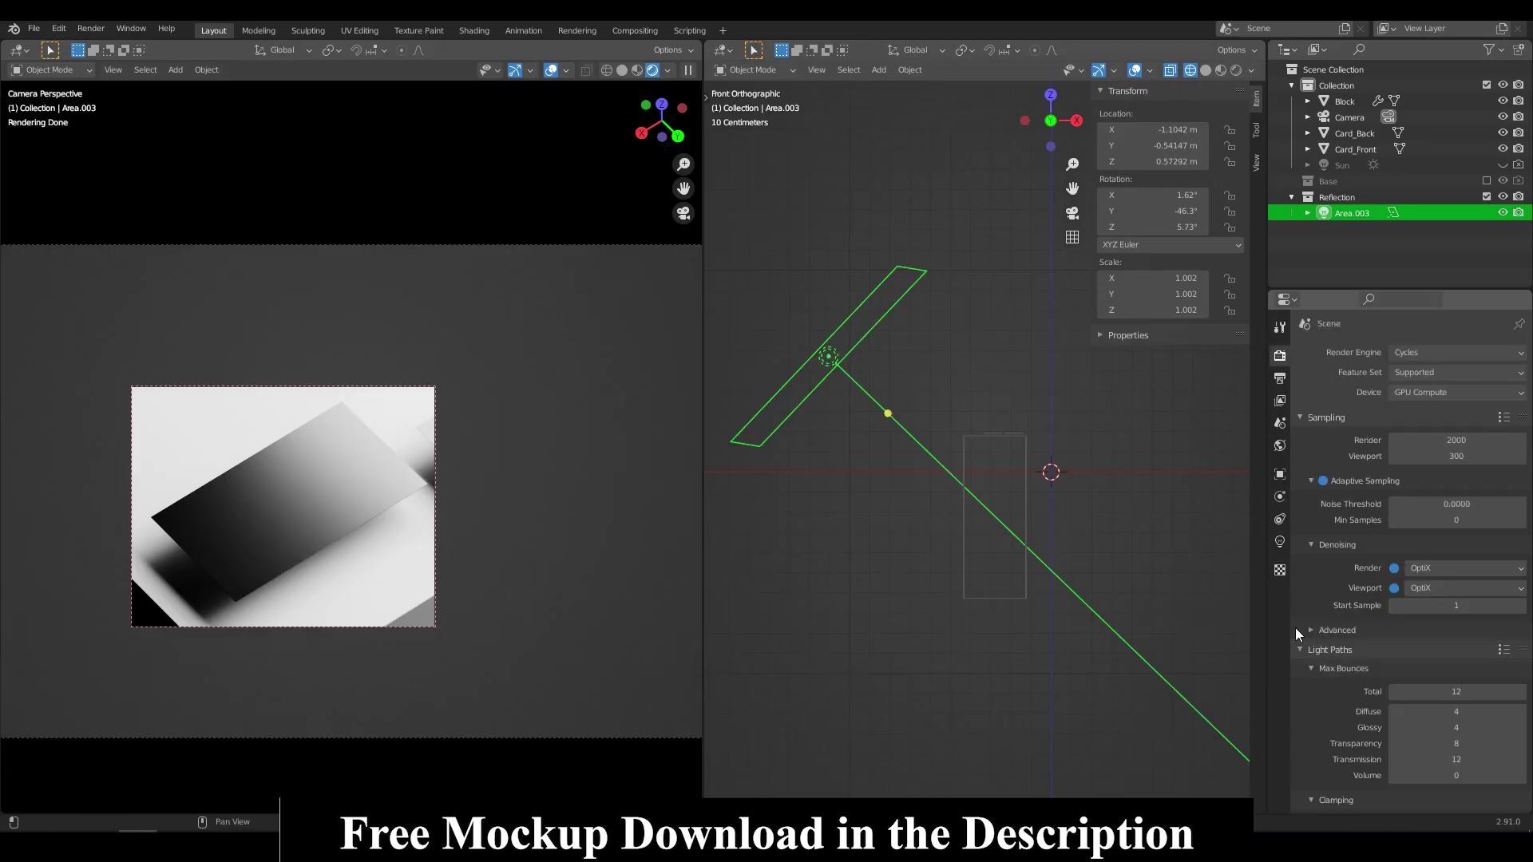
scroll(1359, 546, up, 2)
scroll(1341, 559, up, 2)
scroll(1346, 639, up, 2)
scroll(1349, 772, down, 2)
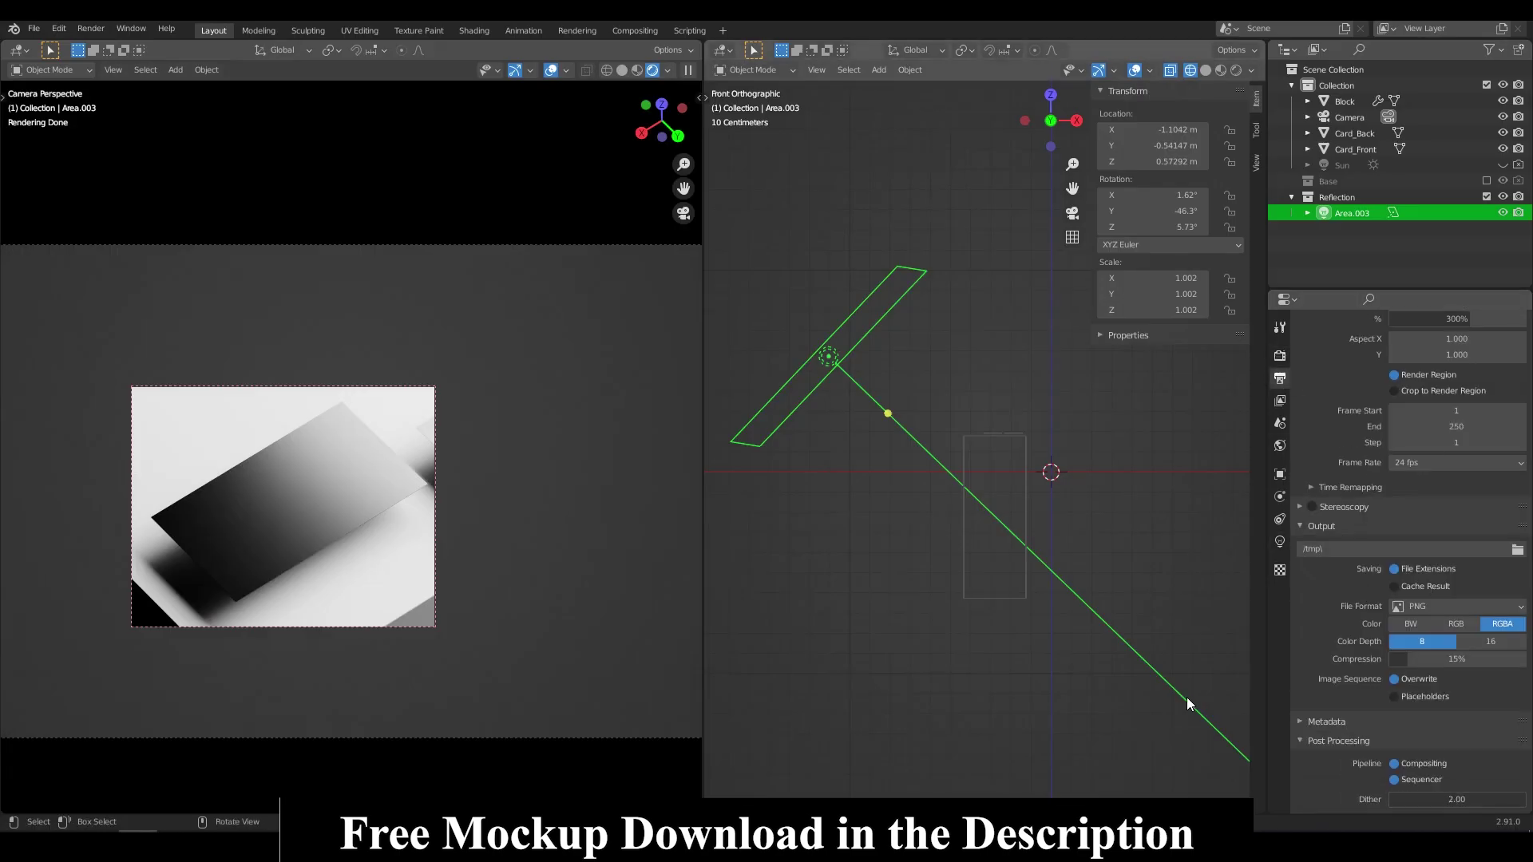
click(91, 28)
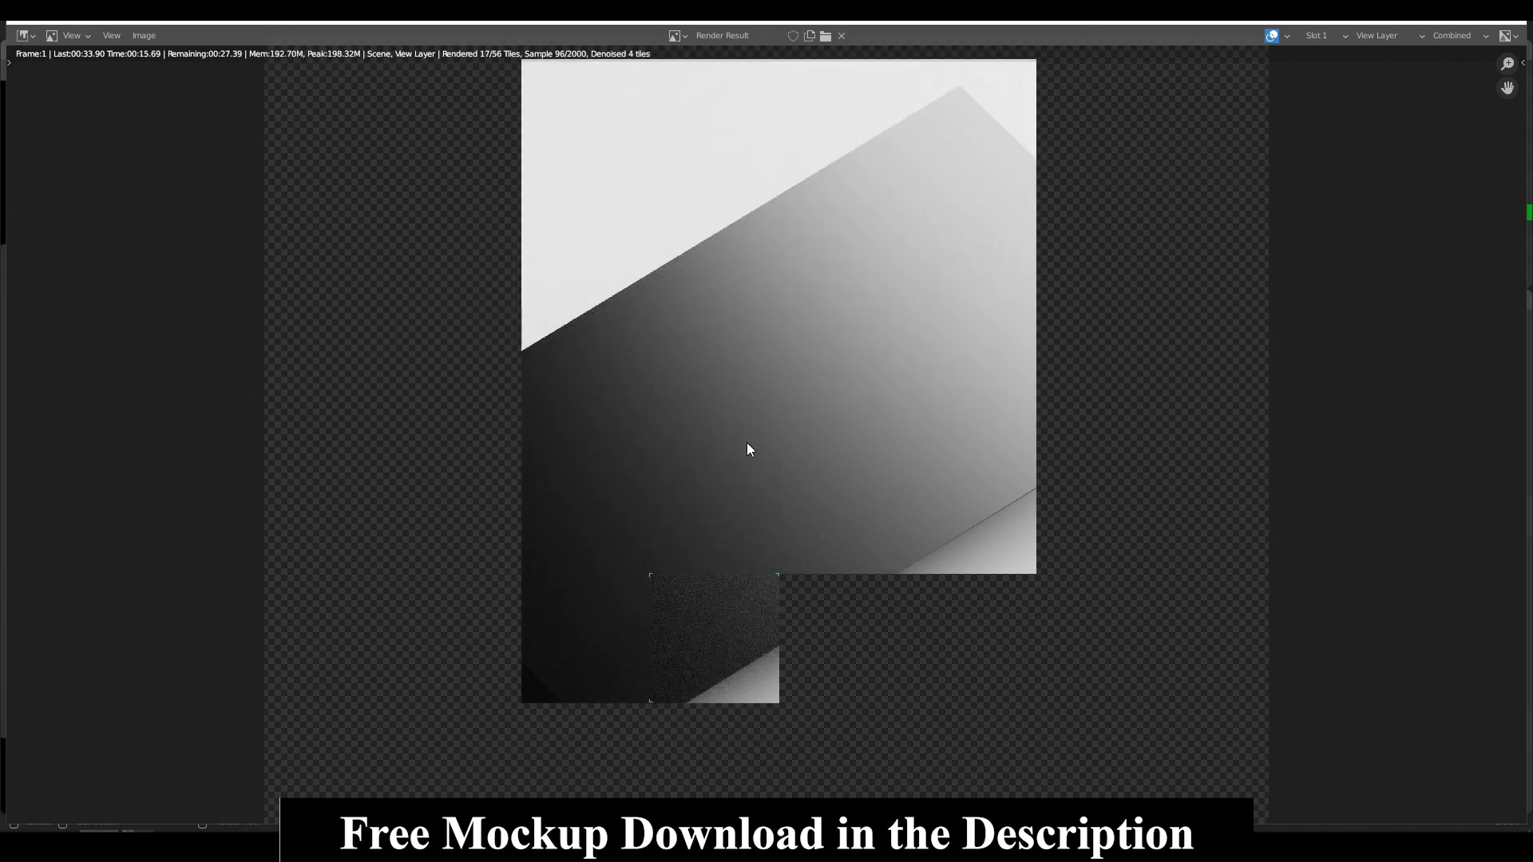
scroll(750, 443, down, 2)
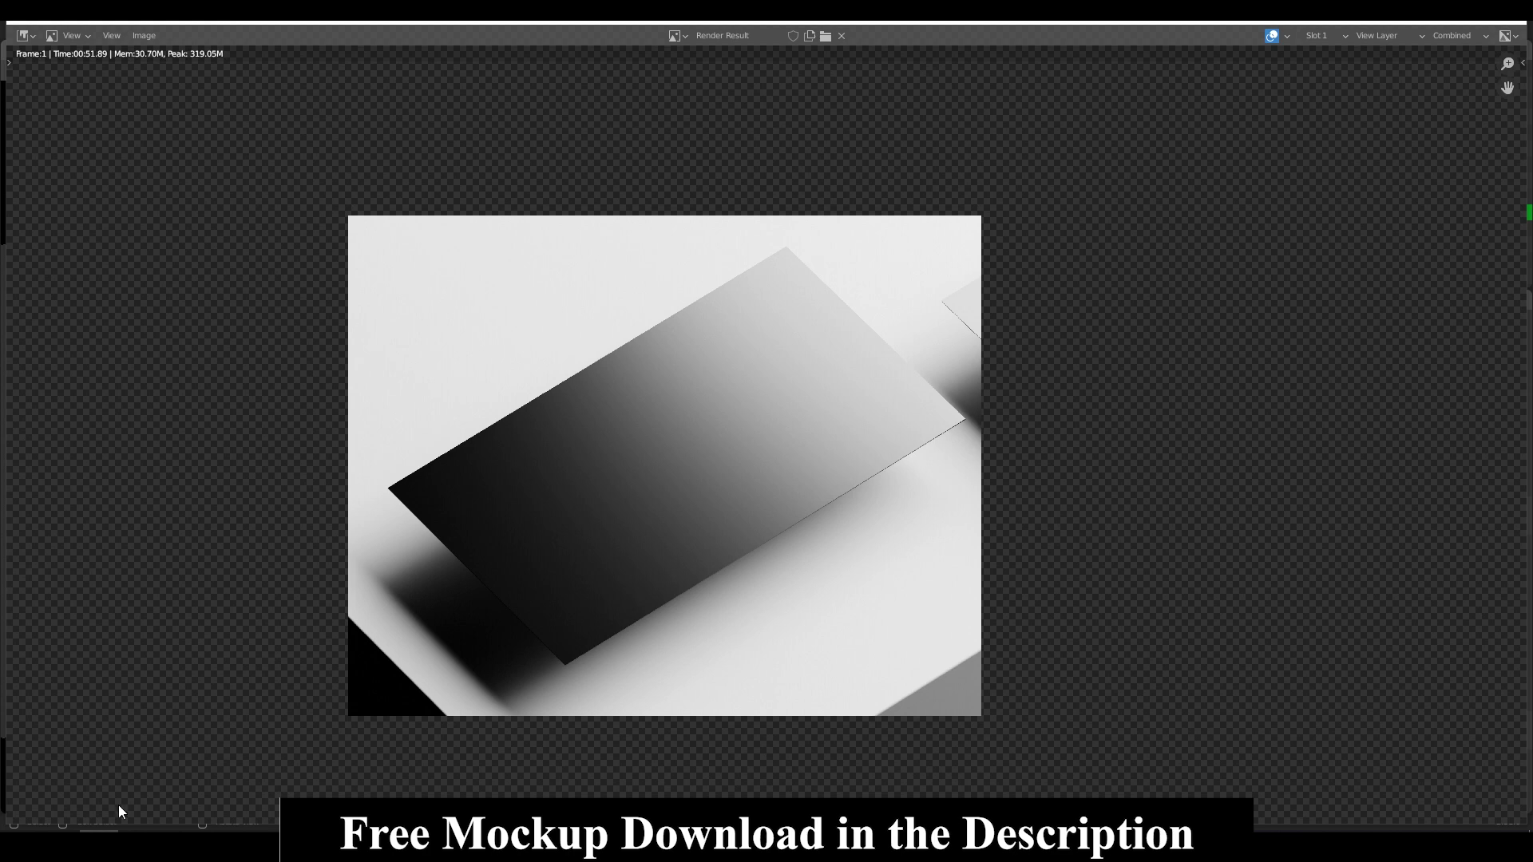
- Save the reflection render as an image, then close the render window
click(144, 35)
click(168, 177)
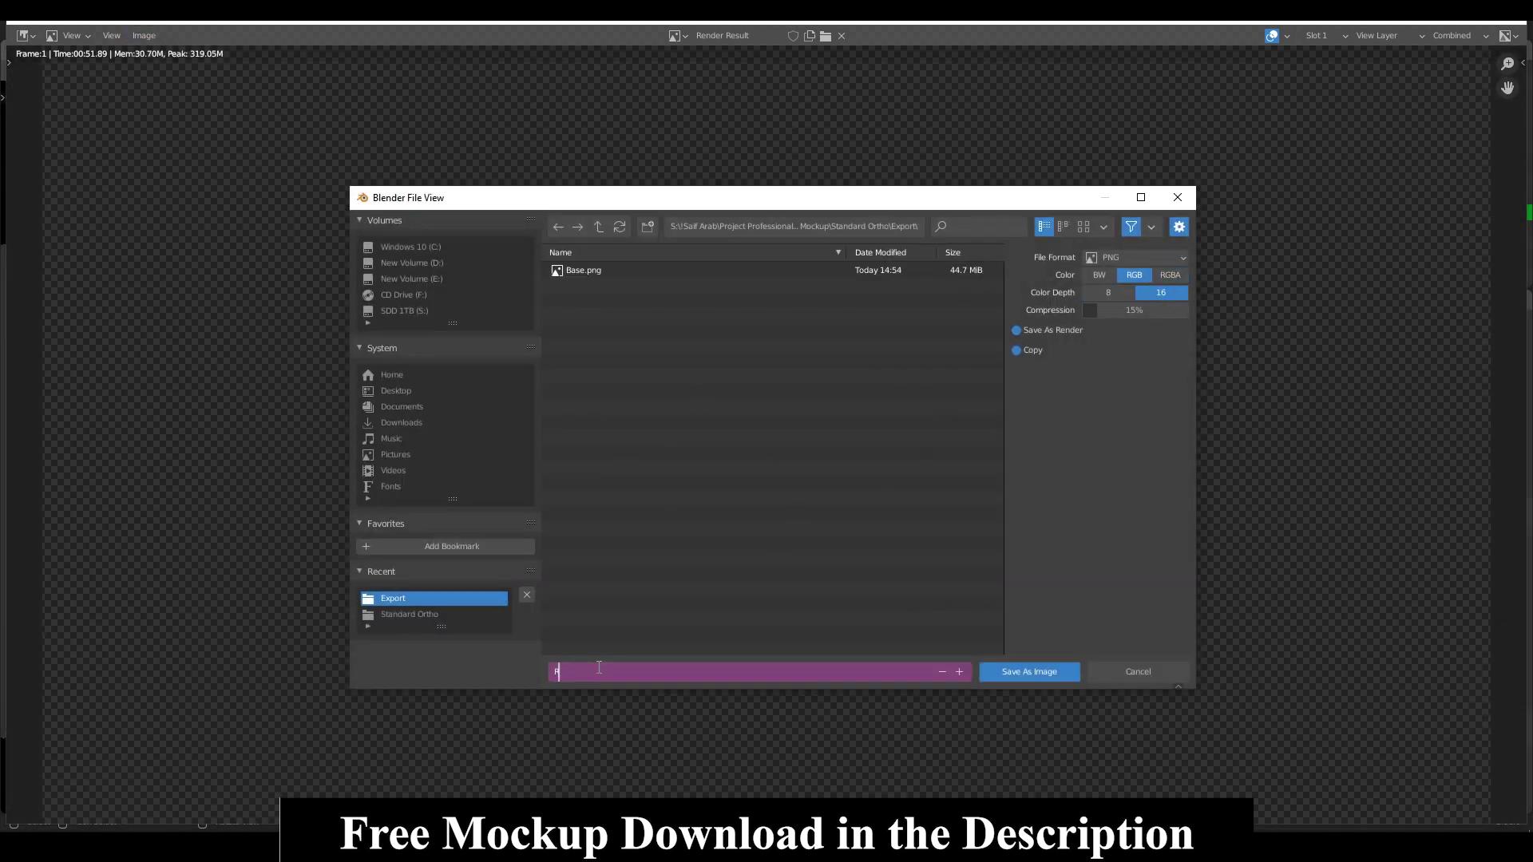
click(1031, 669)
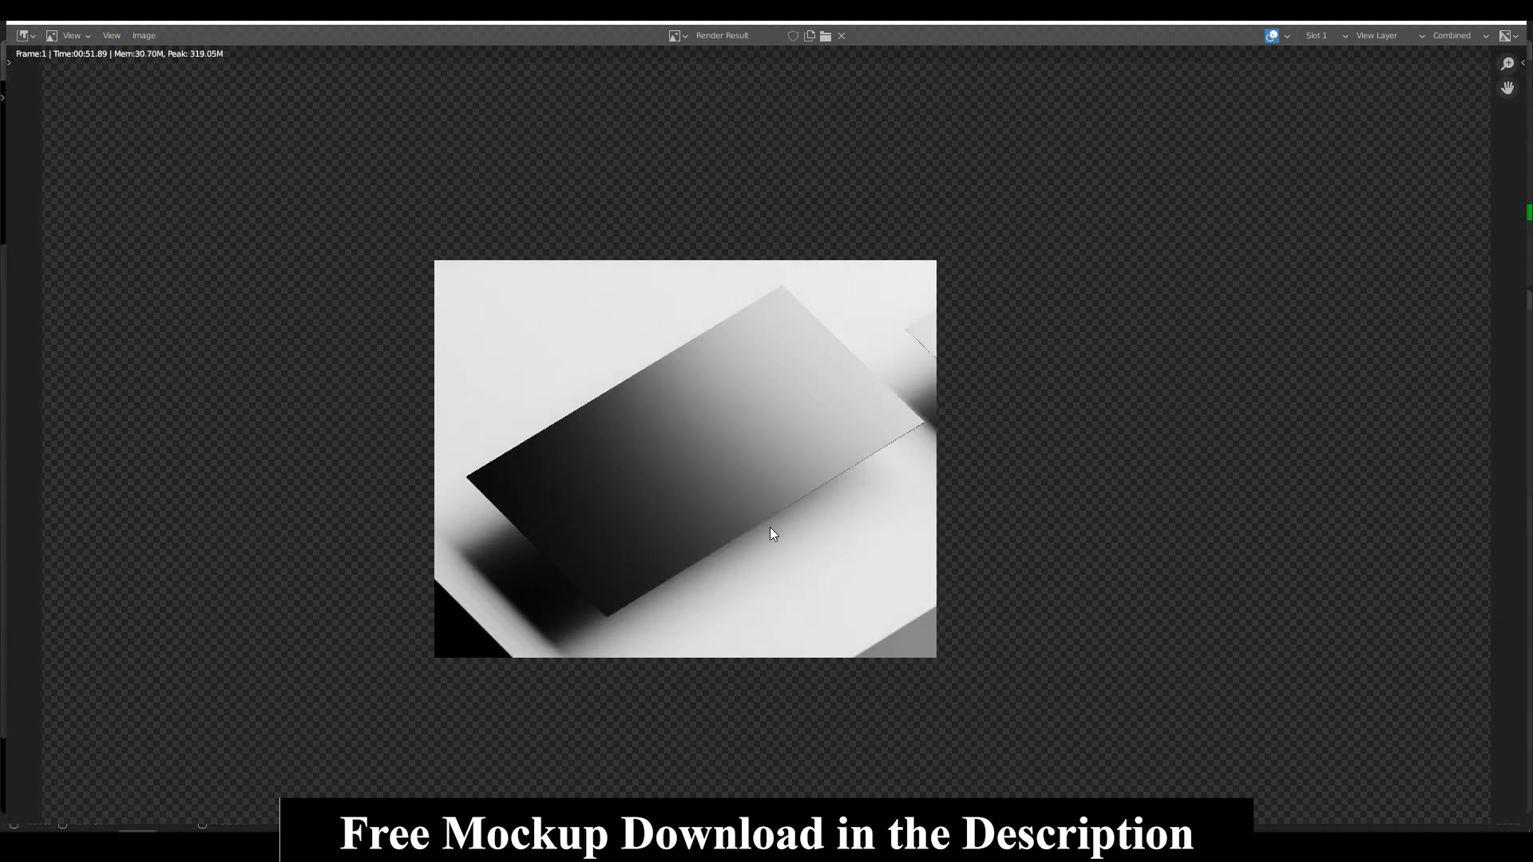
key(Escape)
- Mark a new render region in the camera view
scroll(372, 548, down, 2)
key(ctrl+b)
drag(603, 345, 362, 524)
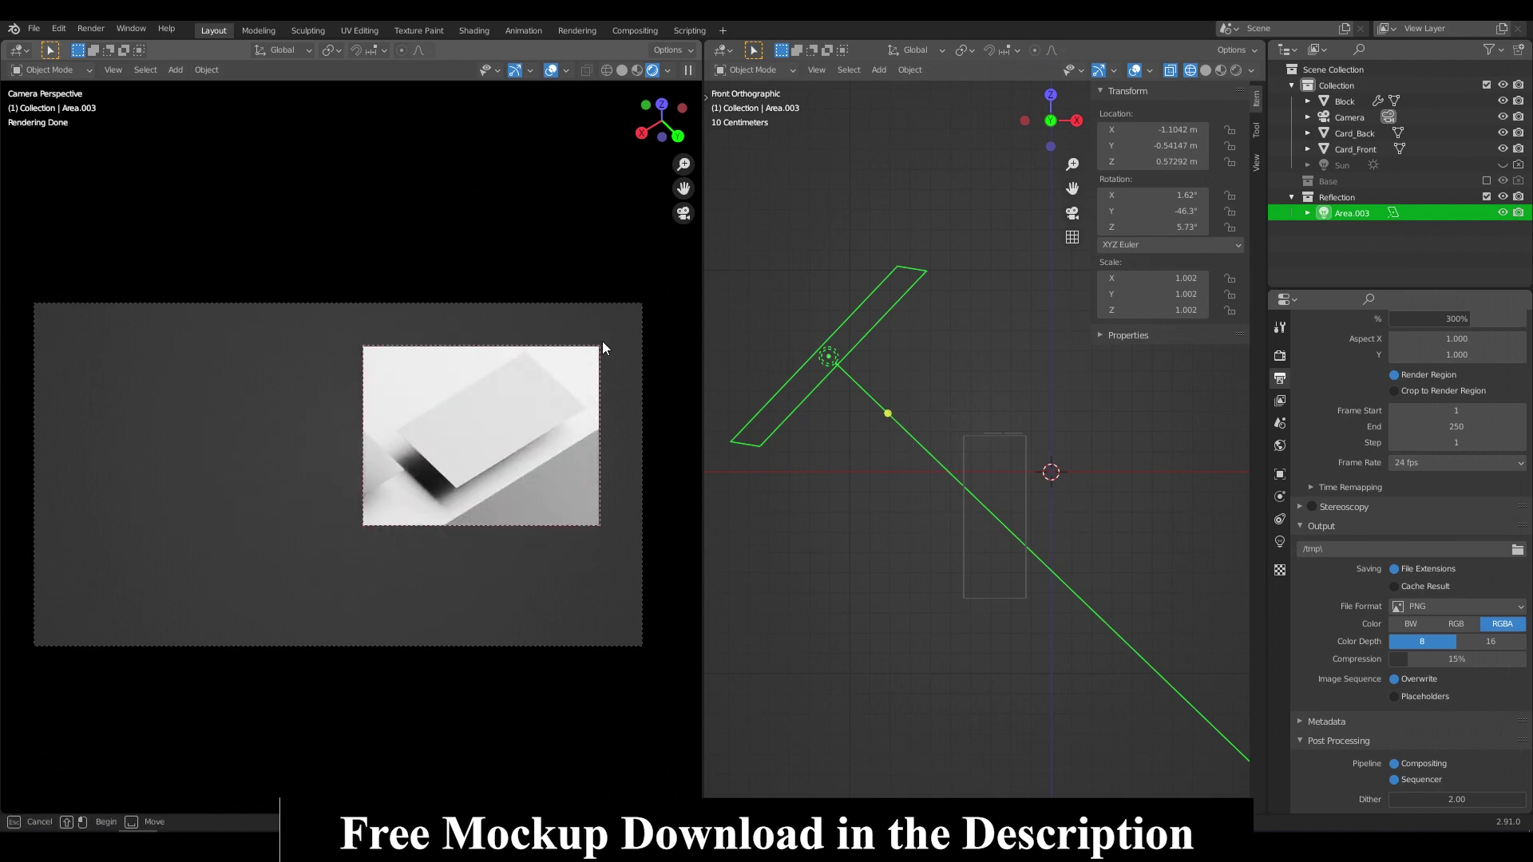
- Draw a render region over the back card, reposition the reflection light, and render
drag(602, 342, 381, 493)
key(g)
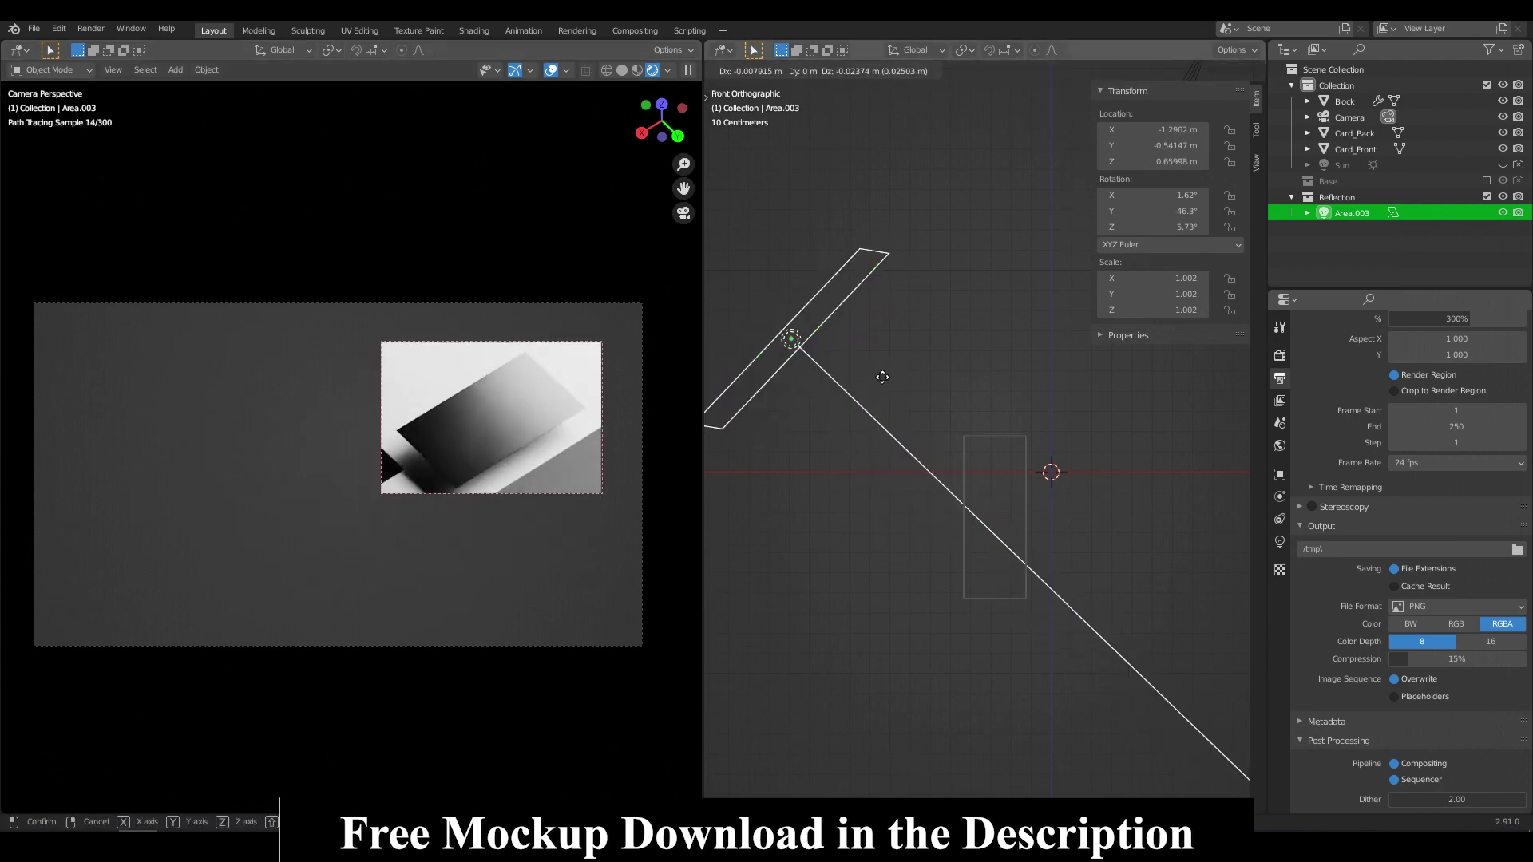
click(882, 377)
key(ctrl+alt+b)
key(F12)
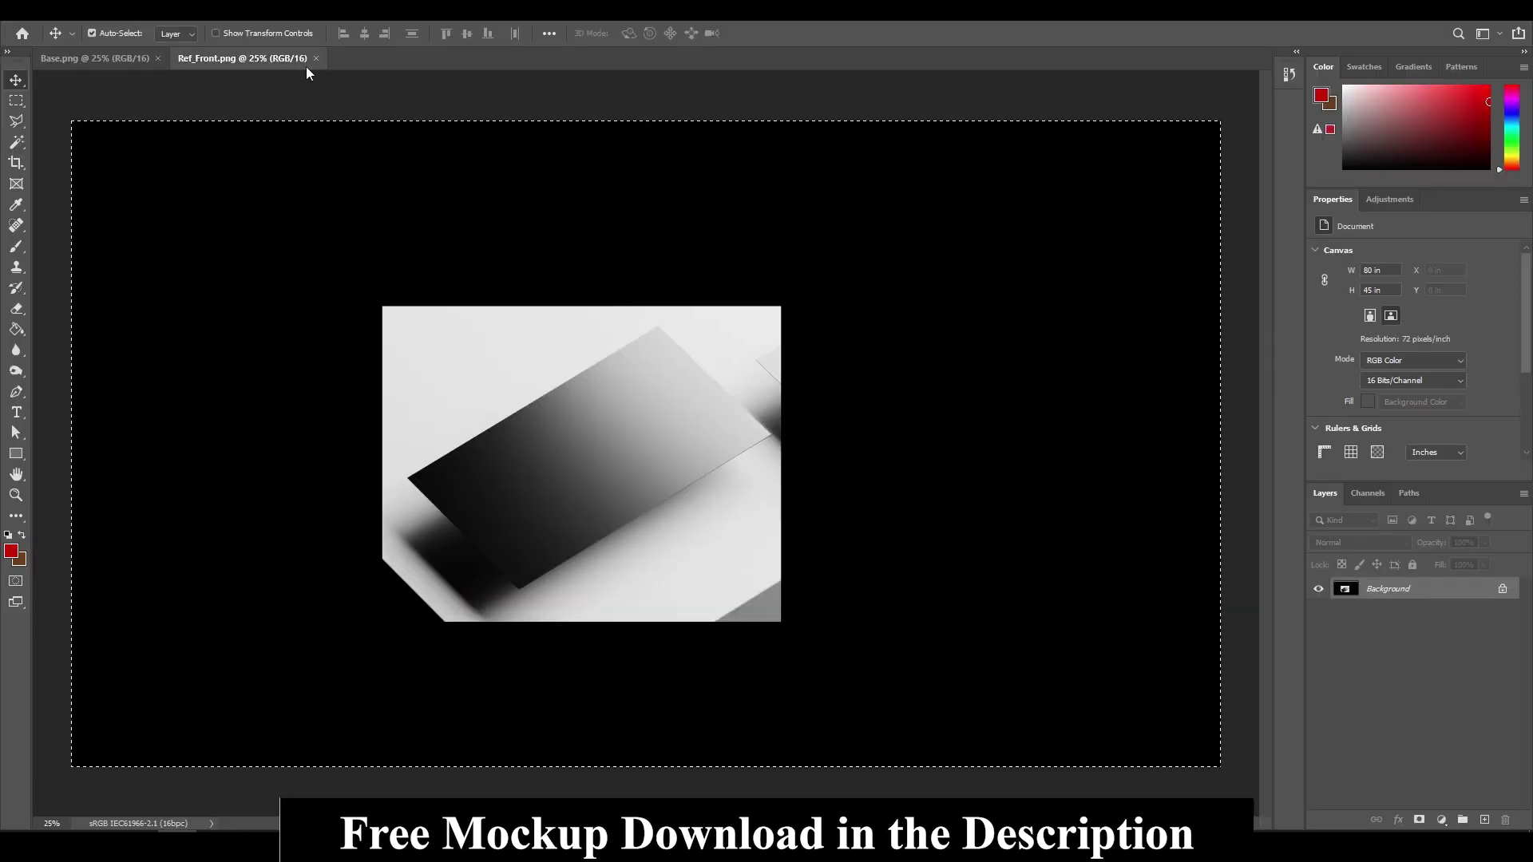
- Paste the back reflection into Base as a hidden Screen layer and save the render
click(94, 57)
key(ctrl+v)
click(1360, 542)
click(1342, 630)
click(1319, 588)
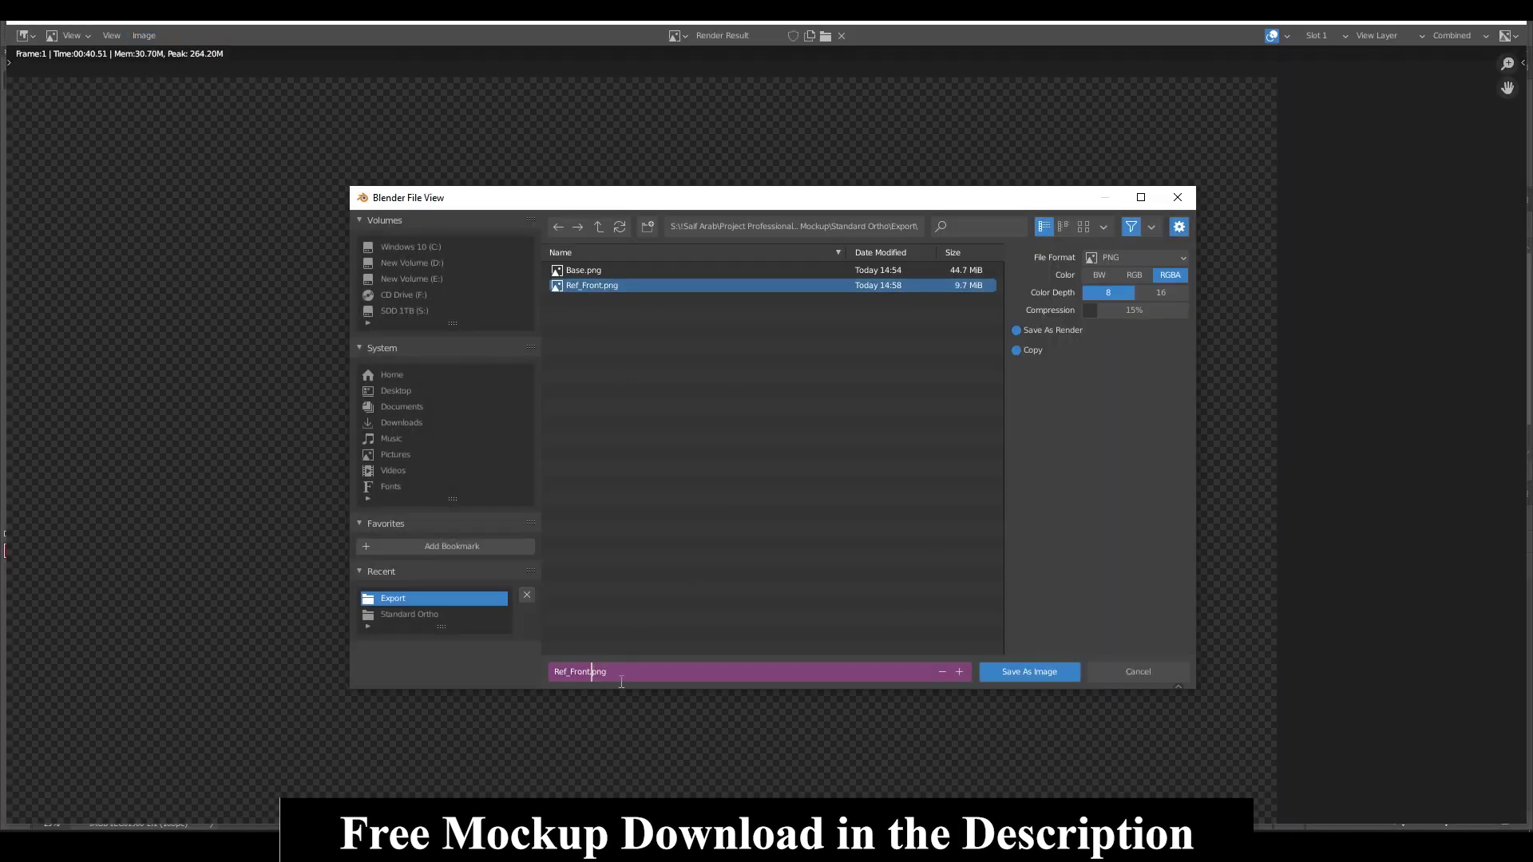
click(1045, 675)
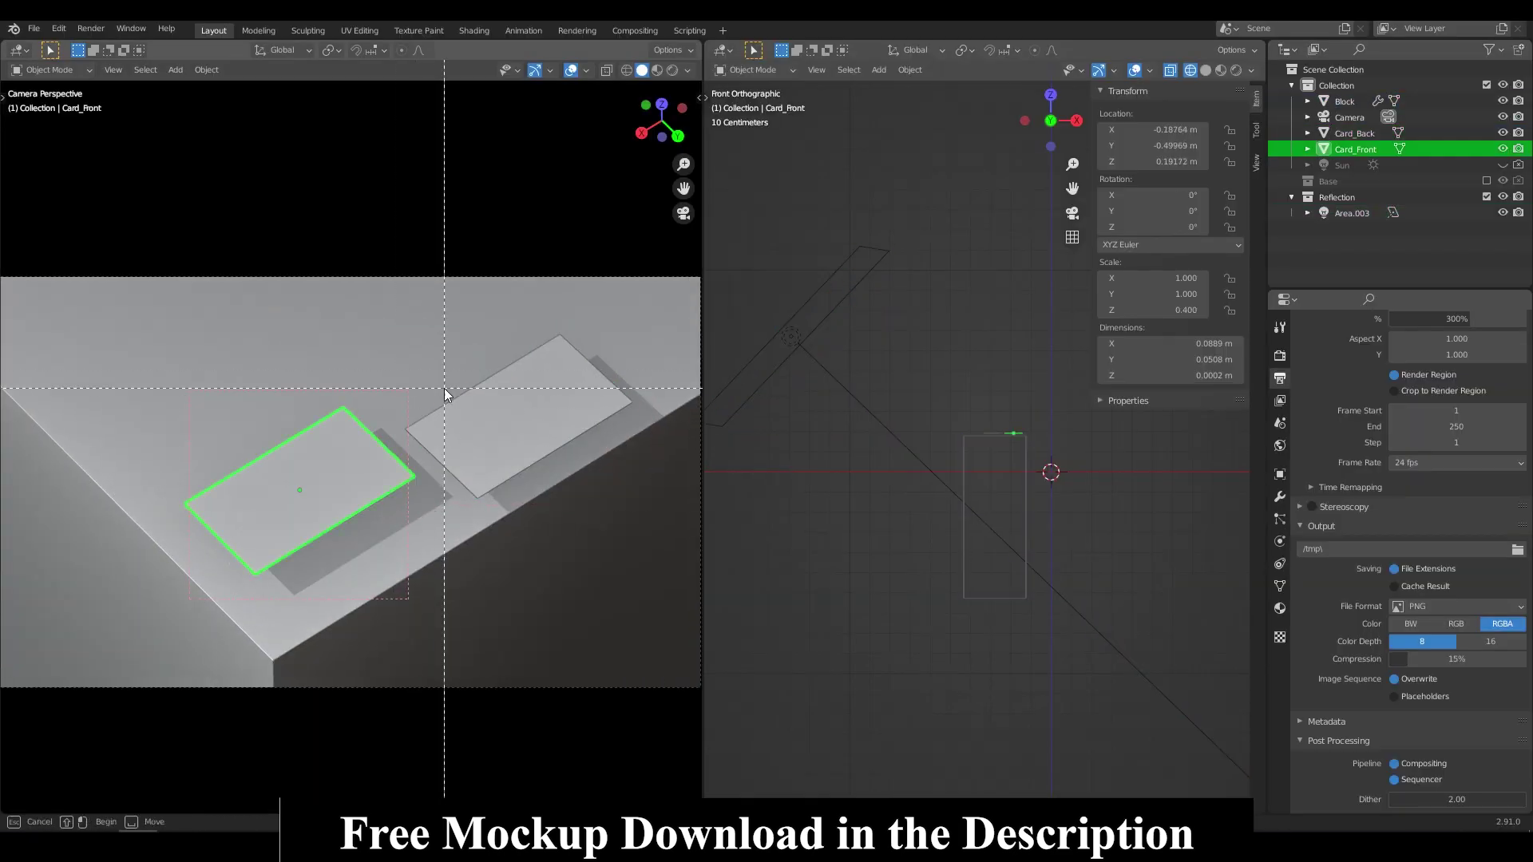
- Set a render region around the front card and exclude the Reflection collection
key(a)
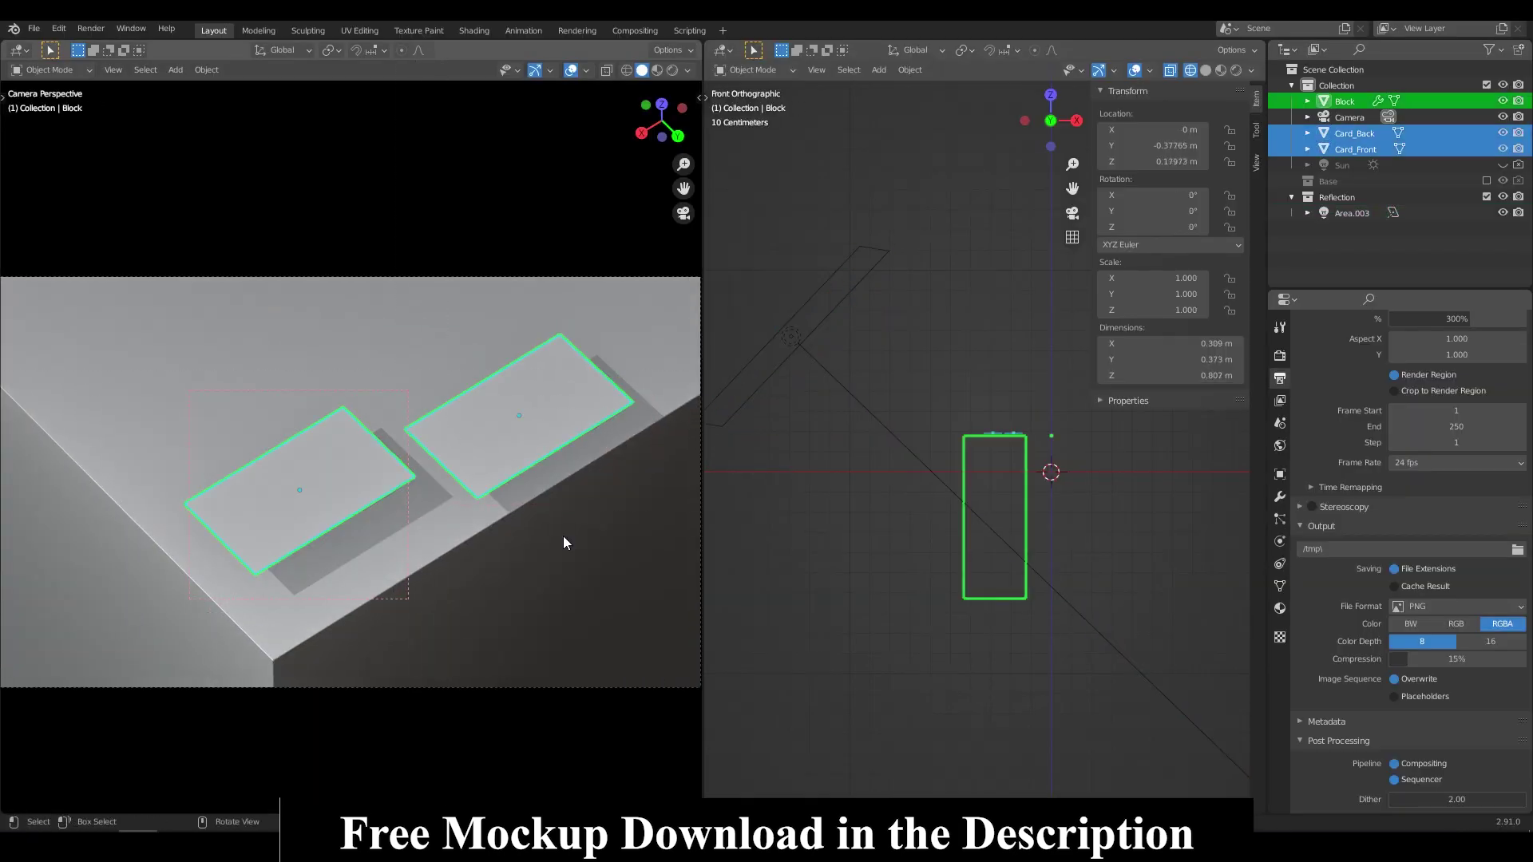
click(563, 535)
key(ctrl+b)
drag(171, 591, 170, 591)
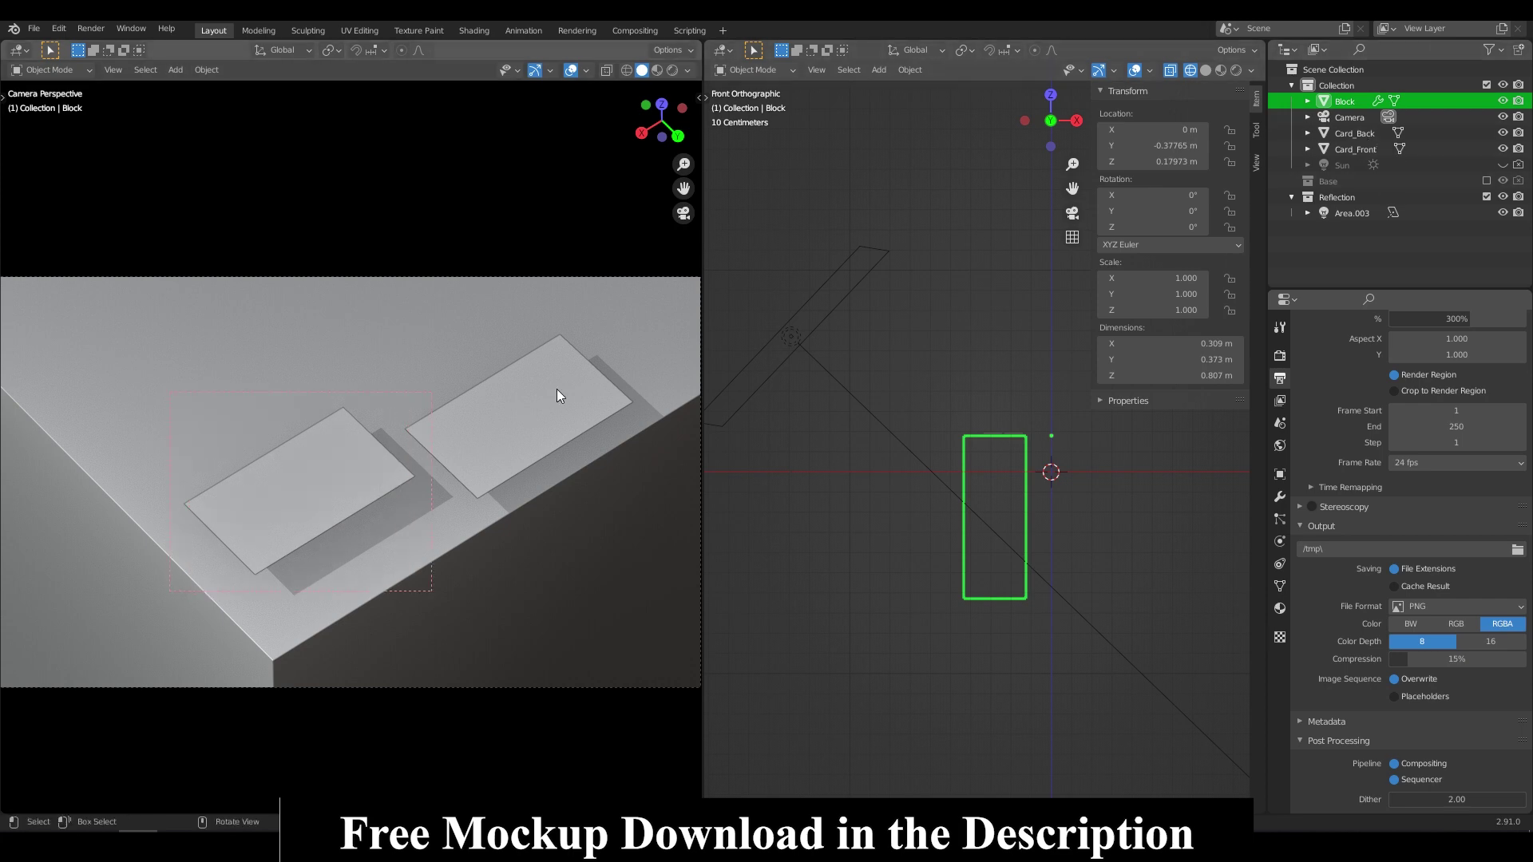
click(1355, 150)
click(1487, 198)
click(673, 70)
- Give Card_Front a new material in its third slot with white Emission
click(1280, 609)
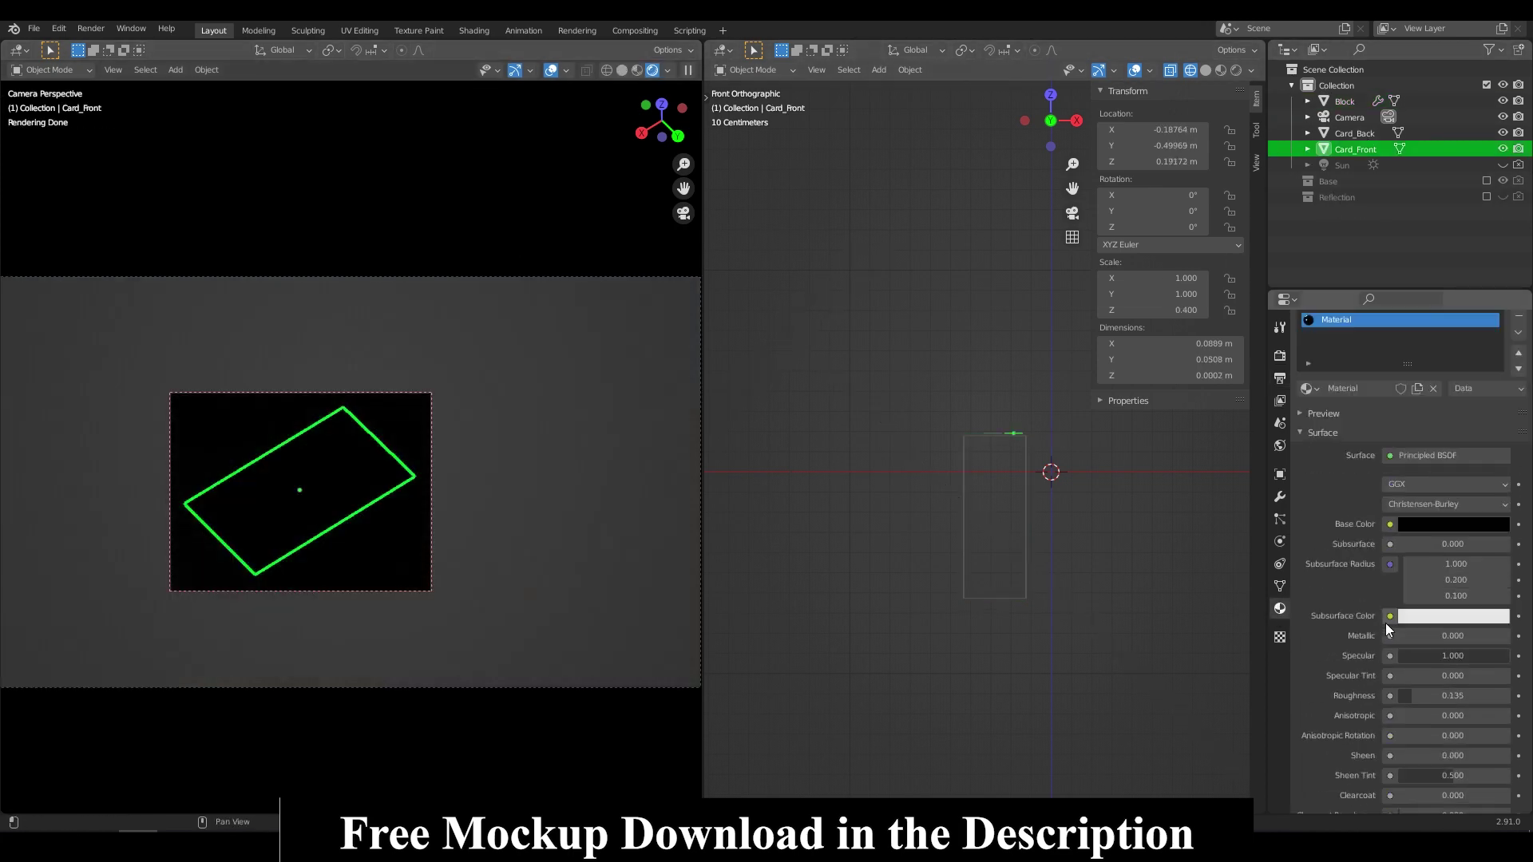
click(1329, 372)
click(1357, 389)
click(1358, 441)
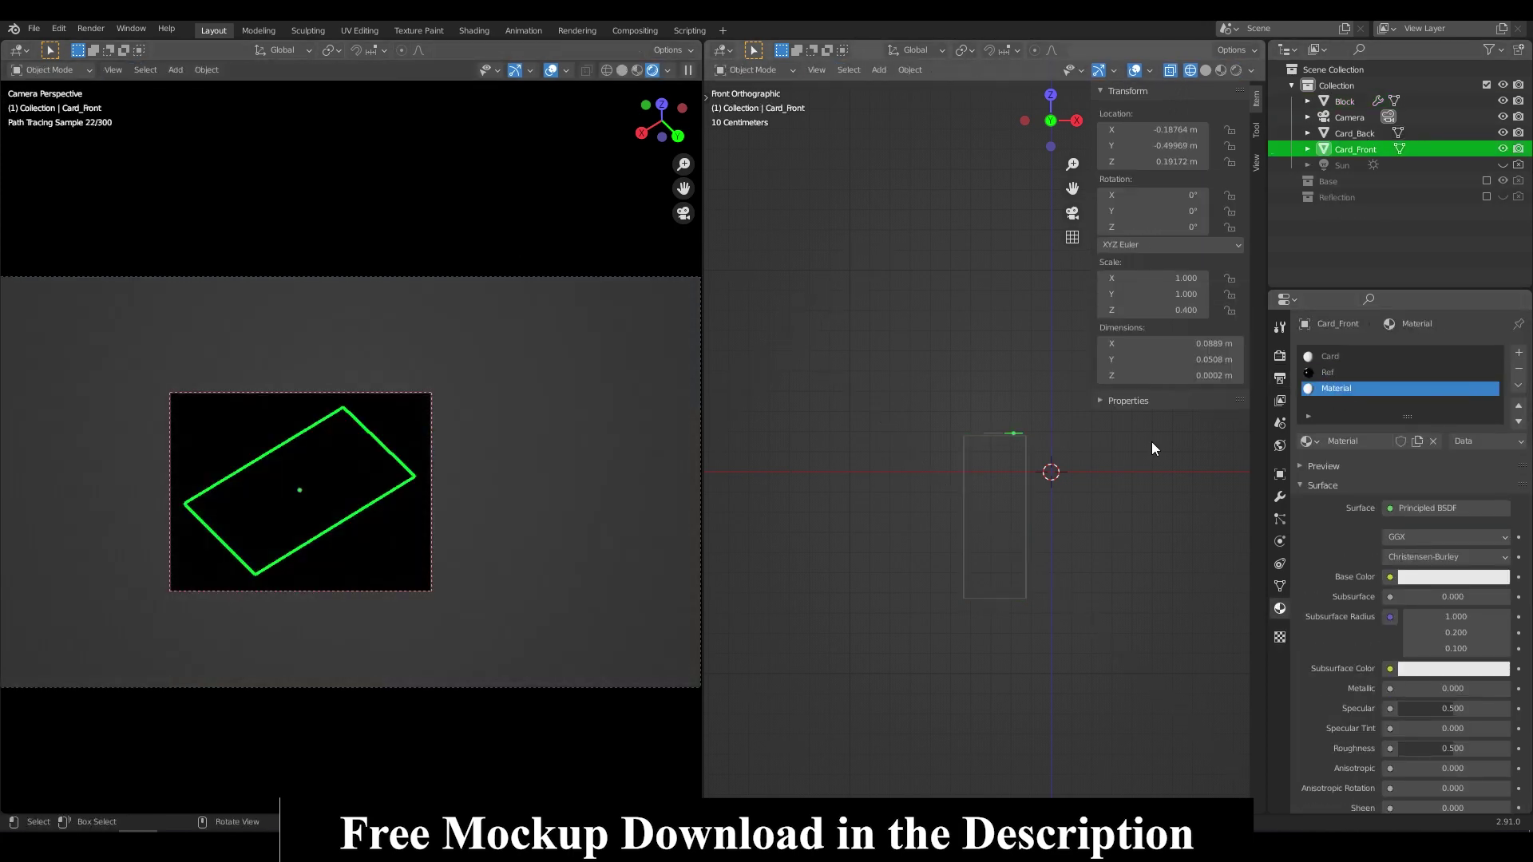
scroll(1405, 559, down, 5)
click(1454, 503)
click(408, 530)
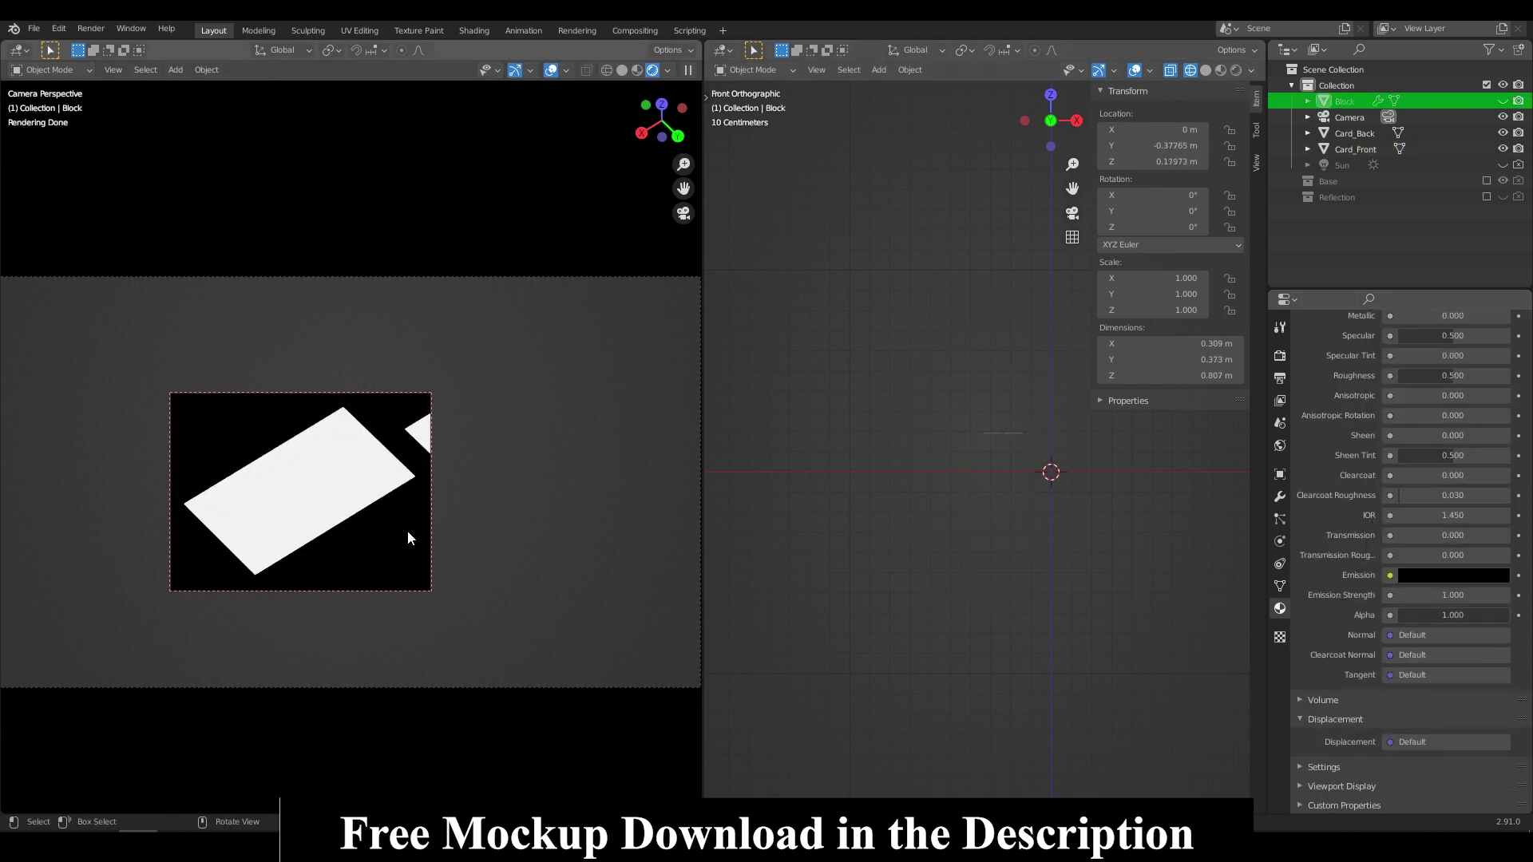
- Render the white front card and save it as Mask_Front.png
key(F12)
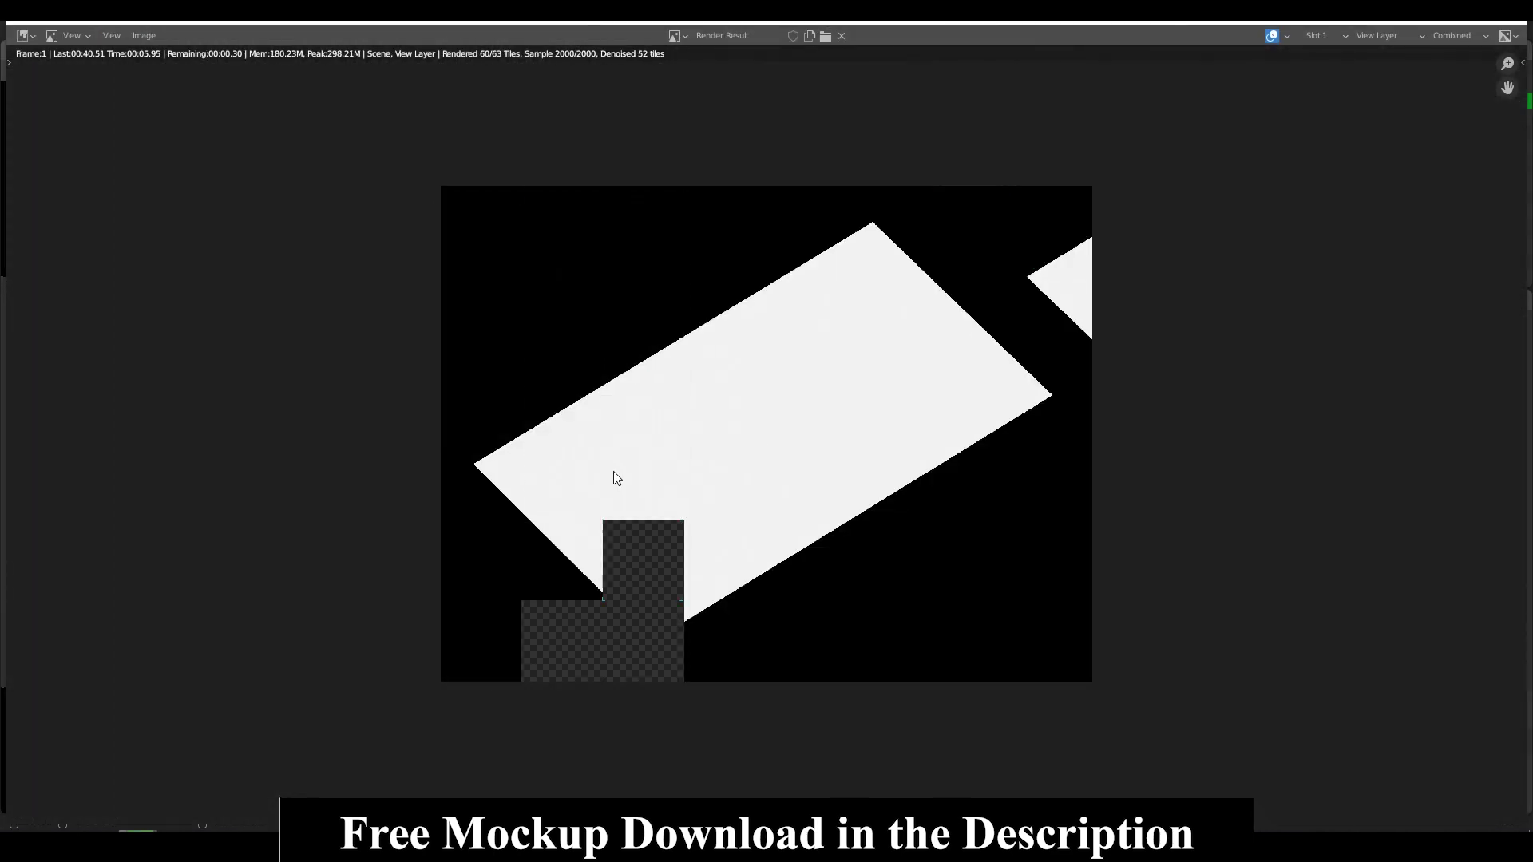
scroll(617, 477, up, 2)
scroll(627, 520, down, 1)
click(143, 35)
click(160, 152)
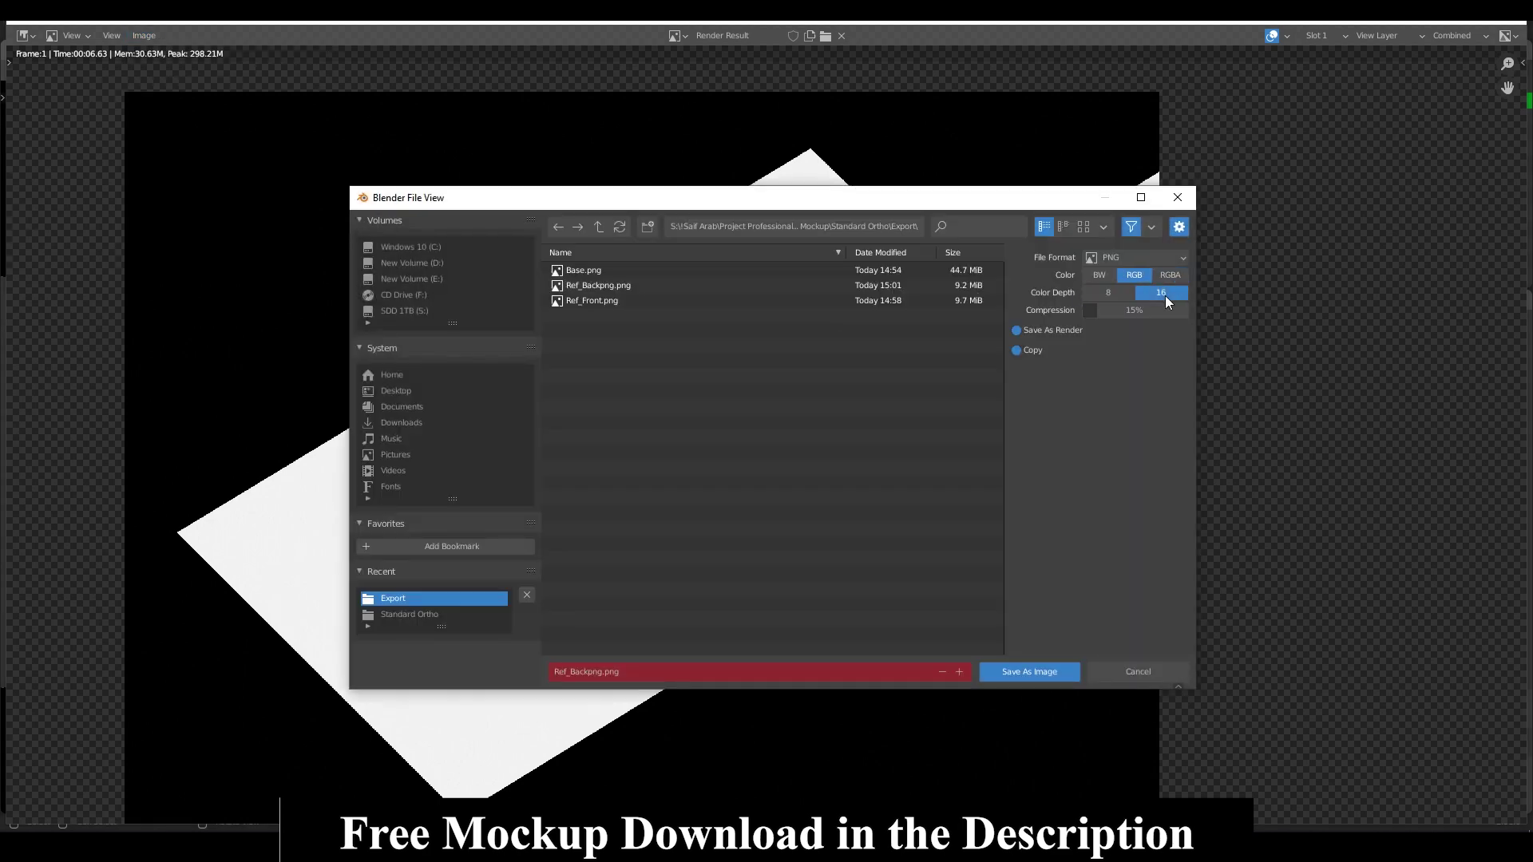
key(Return)
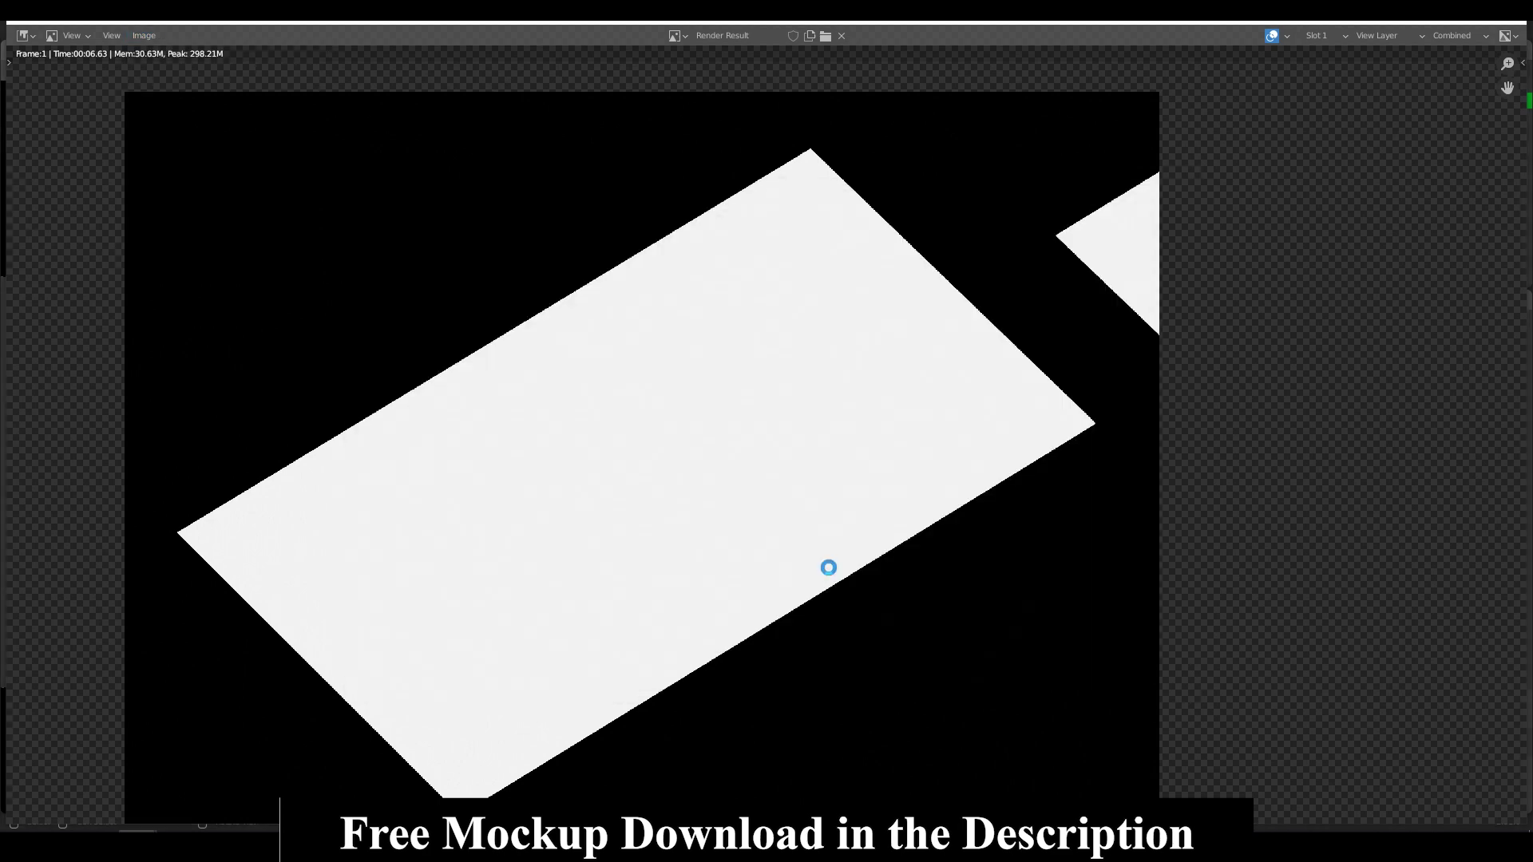
key(Escape)
- Check the rendering options and save a second mask render
scroll(475, 500, up, 2)
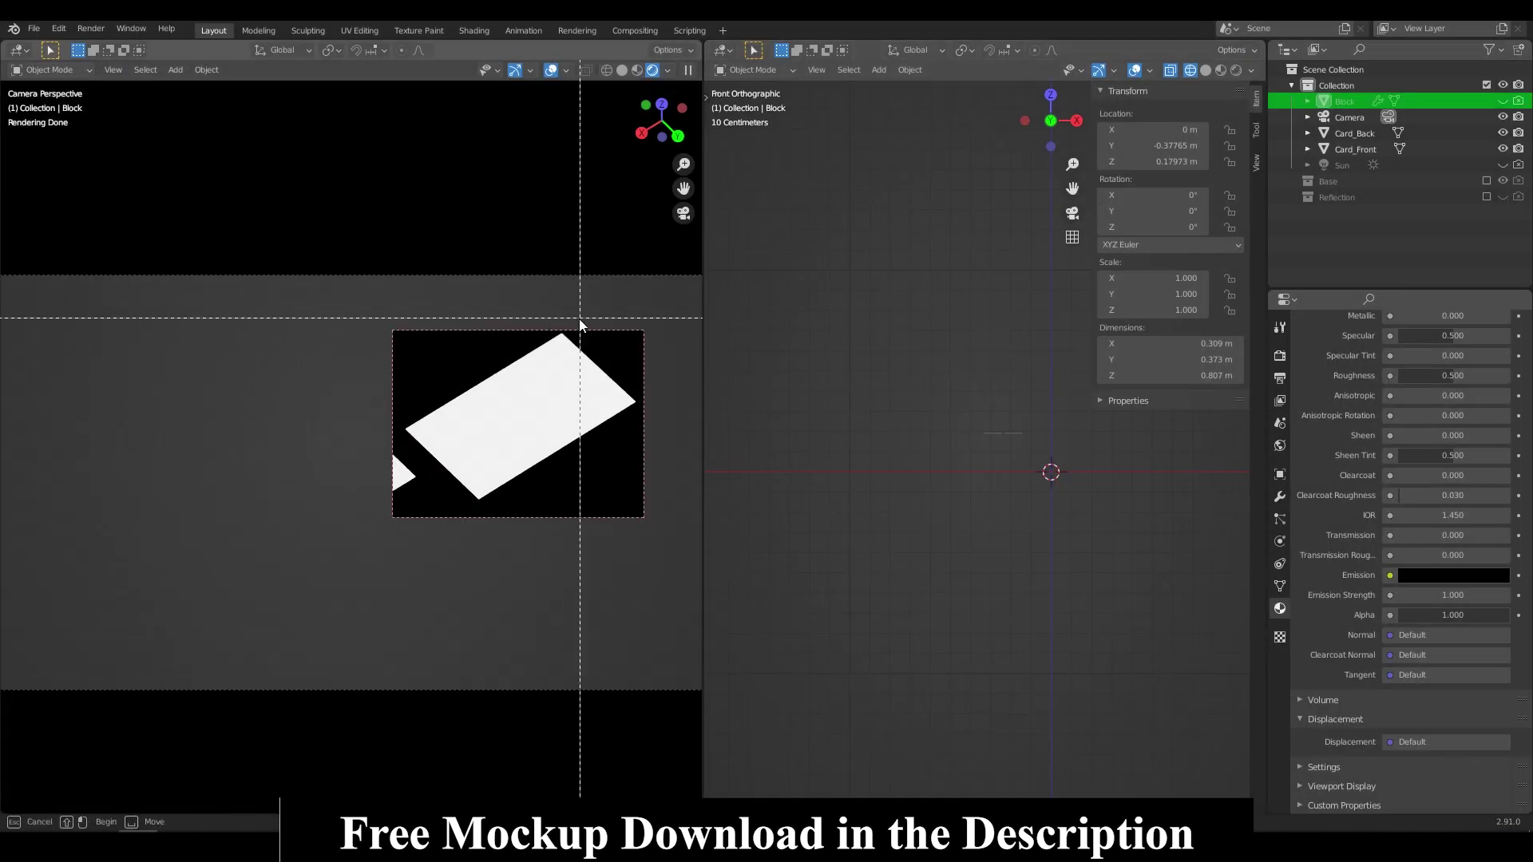
click(90, 29)
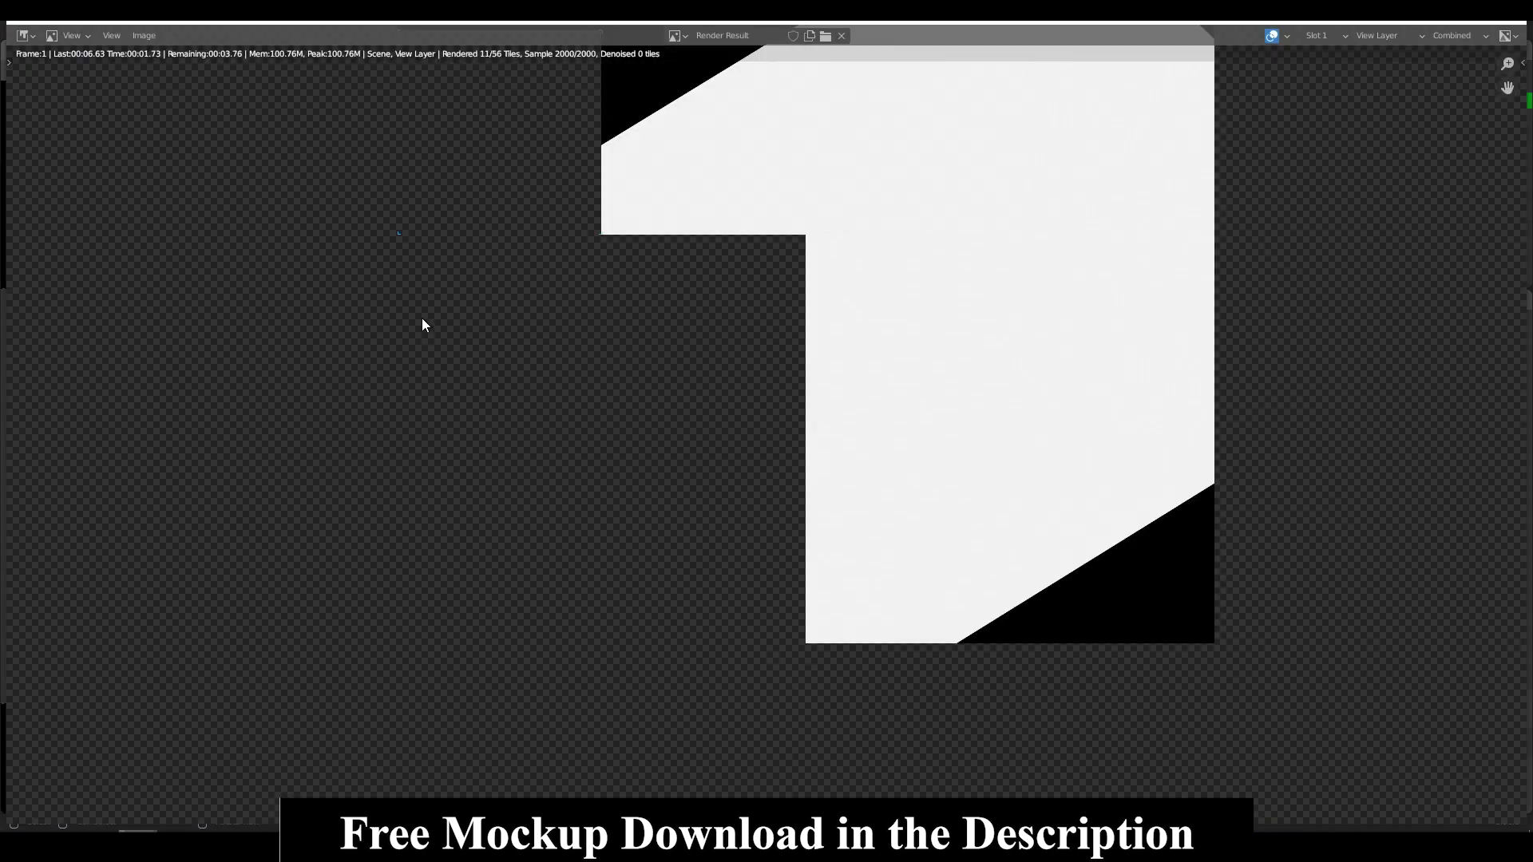
scroll(421, 318, up, 2)
scroll(601, 314, down, 3)
scroll(827, 581, up, 3)
scroll(827, 580, down, 2)
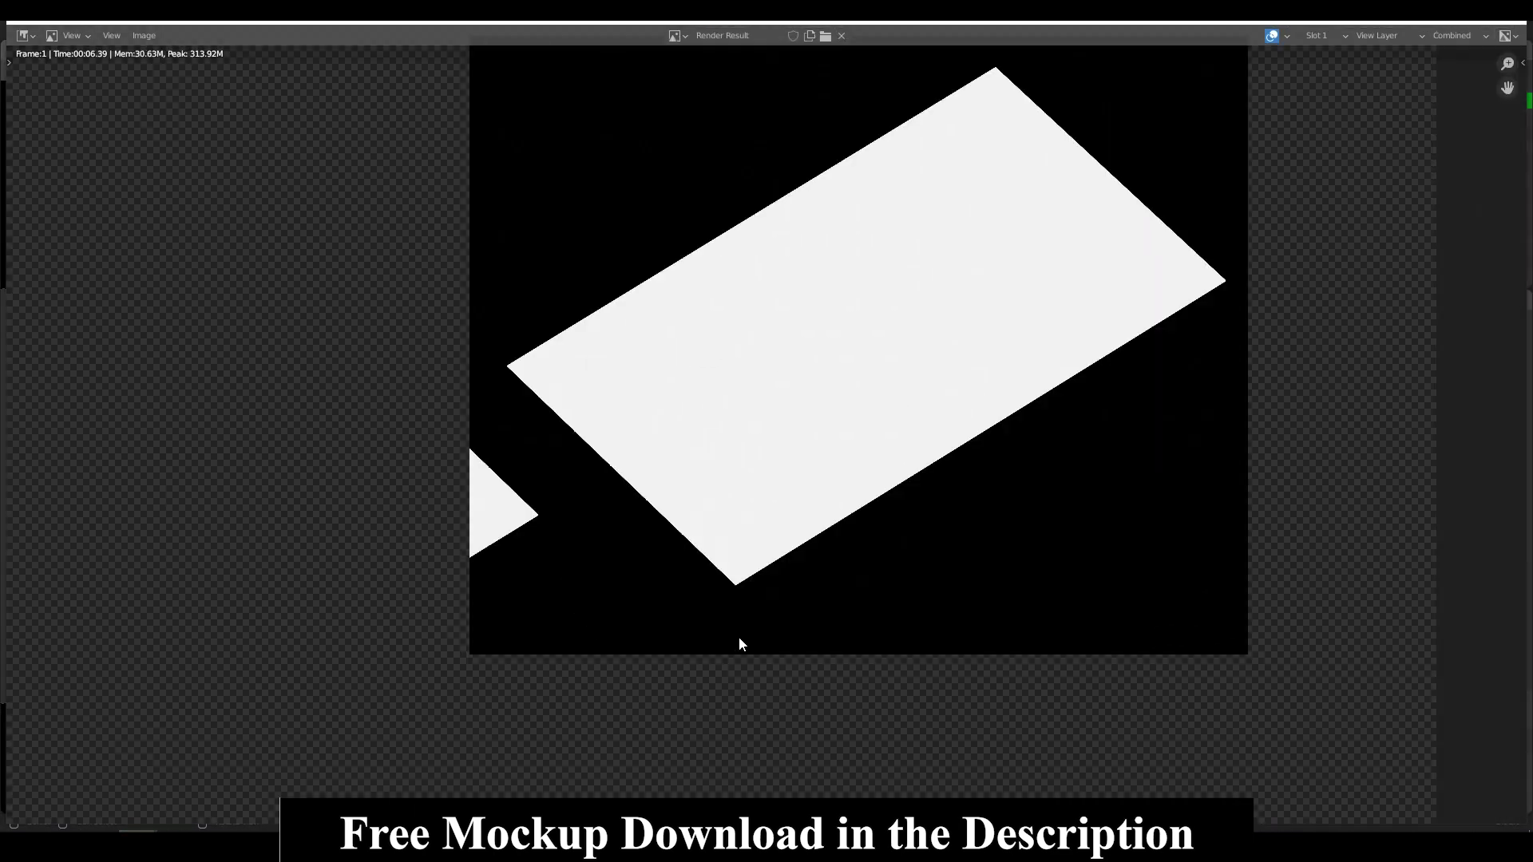
scroll(740, 636, down, 1)
scroll(639, 509, up, 1)
click(144, 35)
click(160, 149)
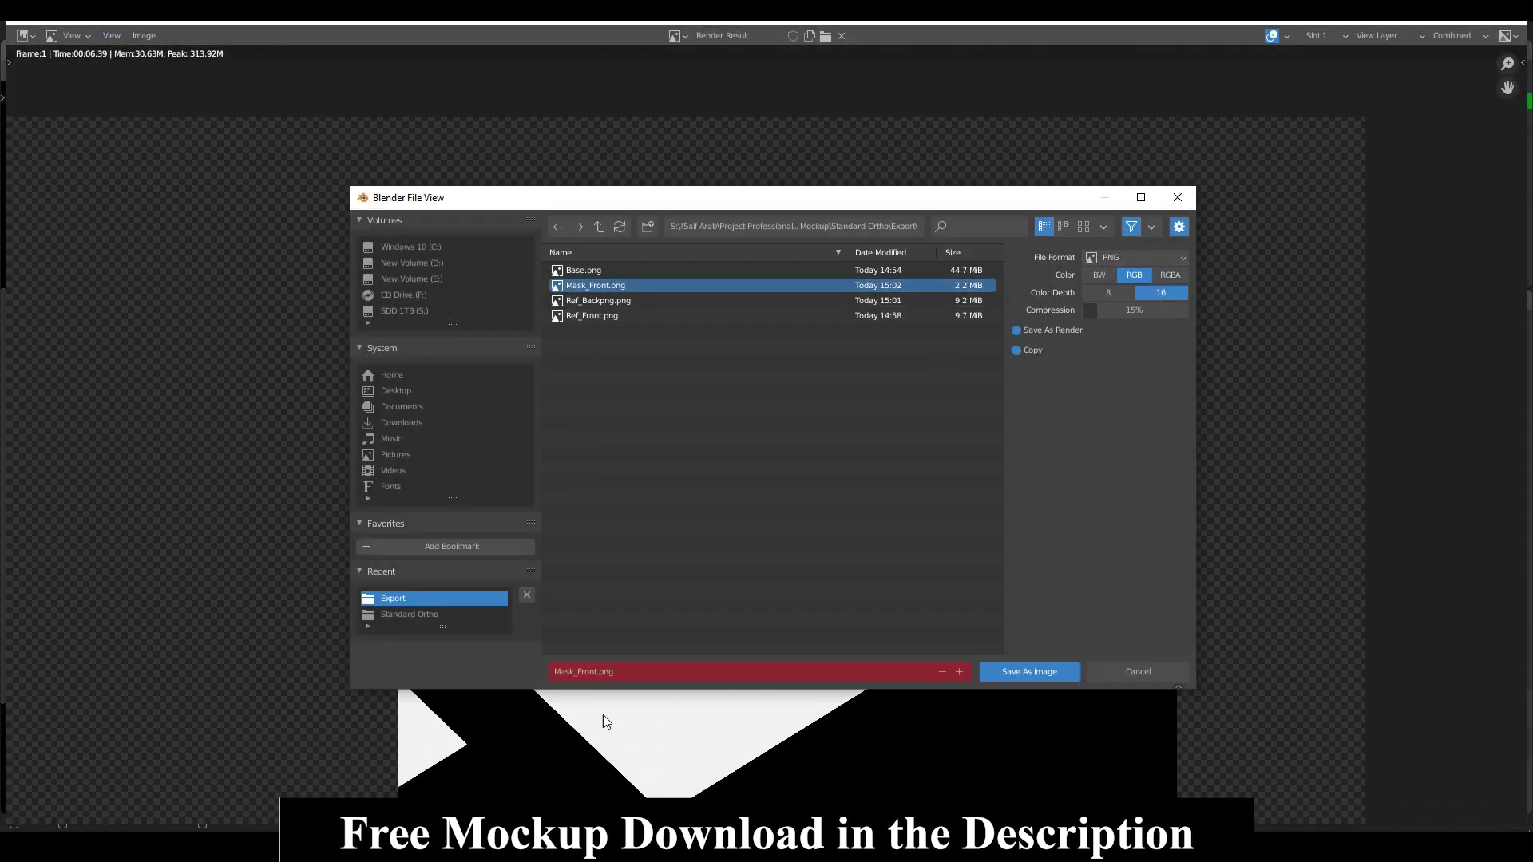
key(Return)
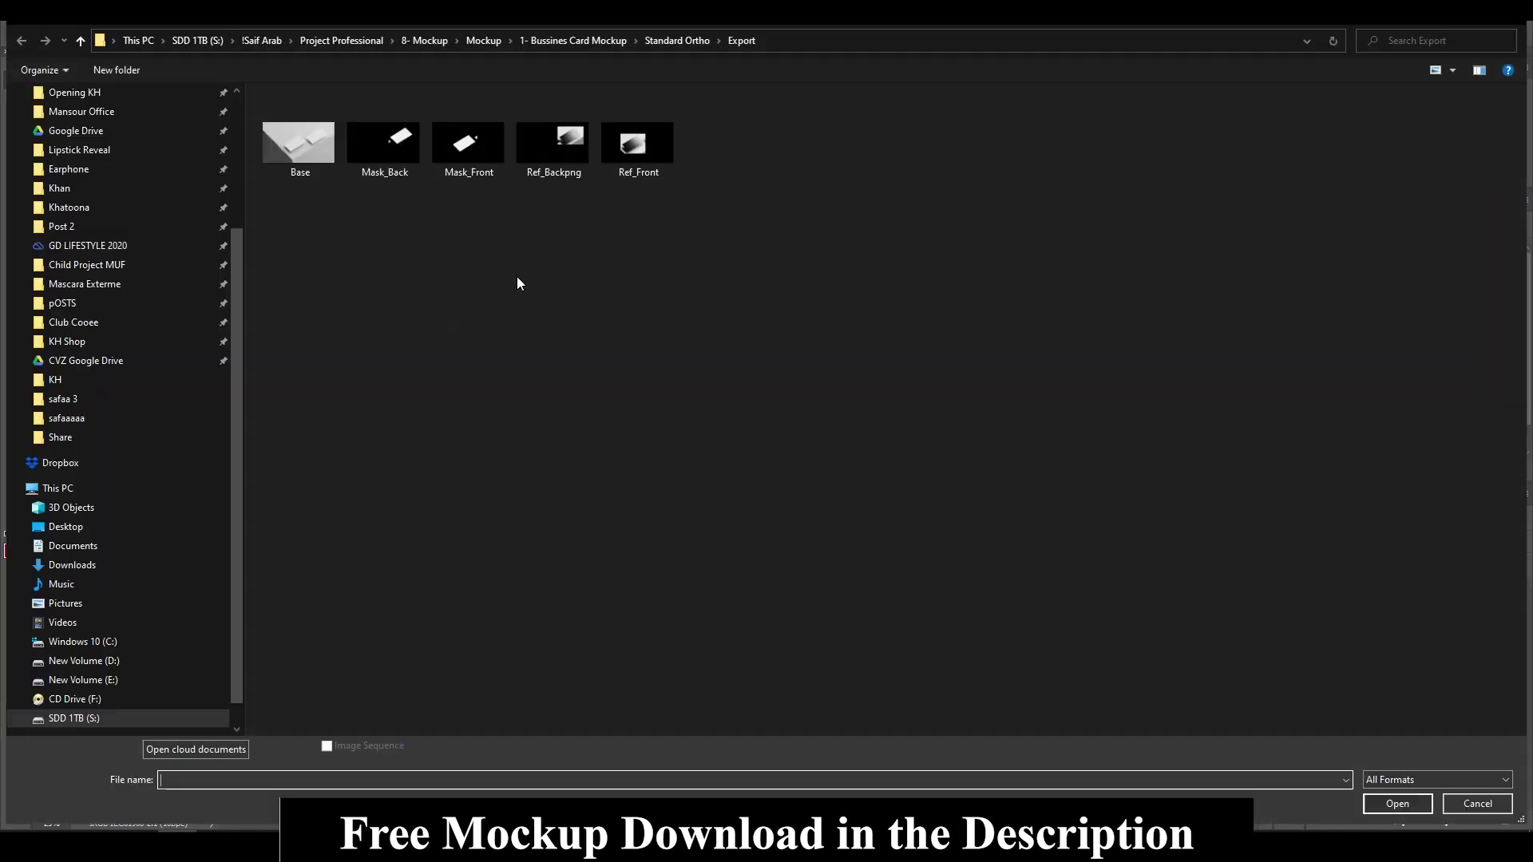
- Paste the front card mask into Base and delete its stray triangle
key(ctrl+c)
key(ctrl+Tab)
key(ctrl+v)
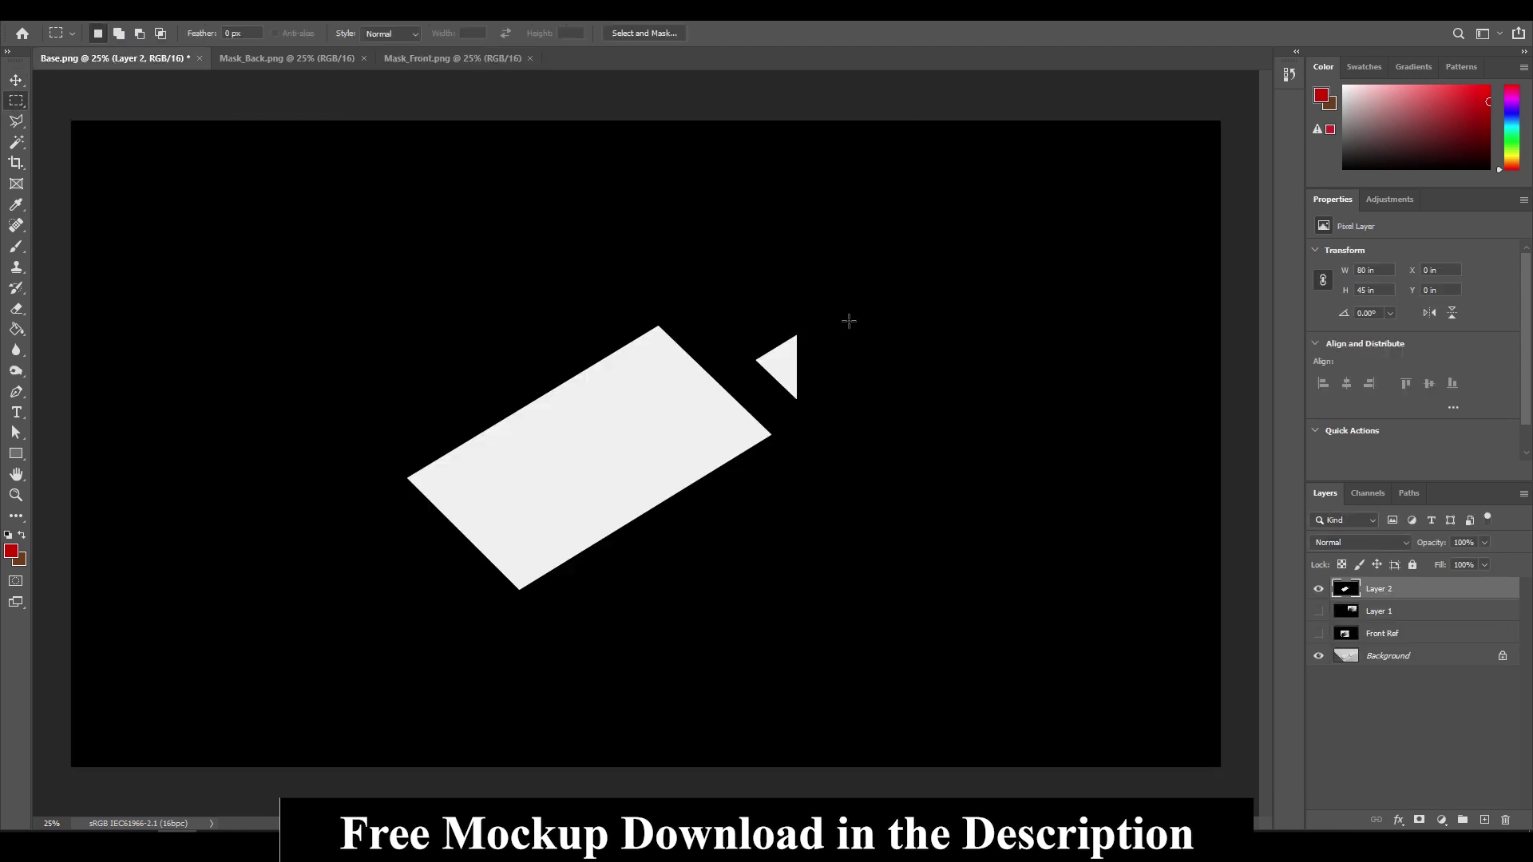
drag(849, 321, 751, 403)
key(Delete)
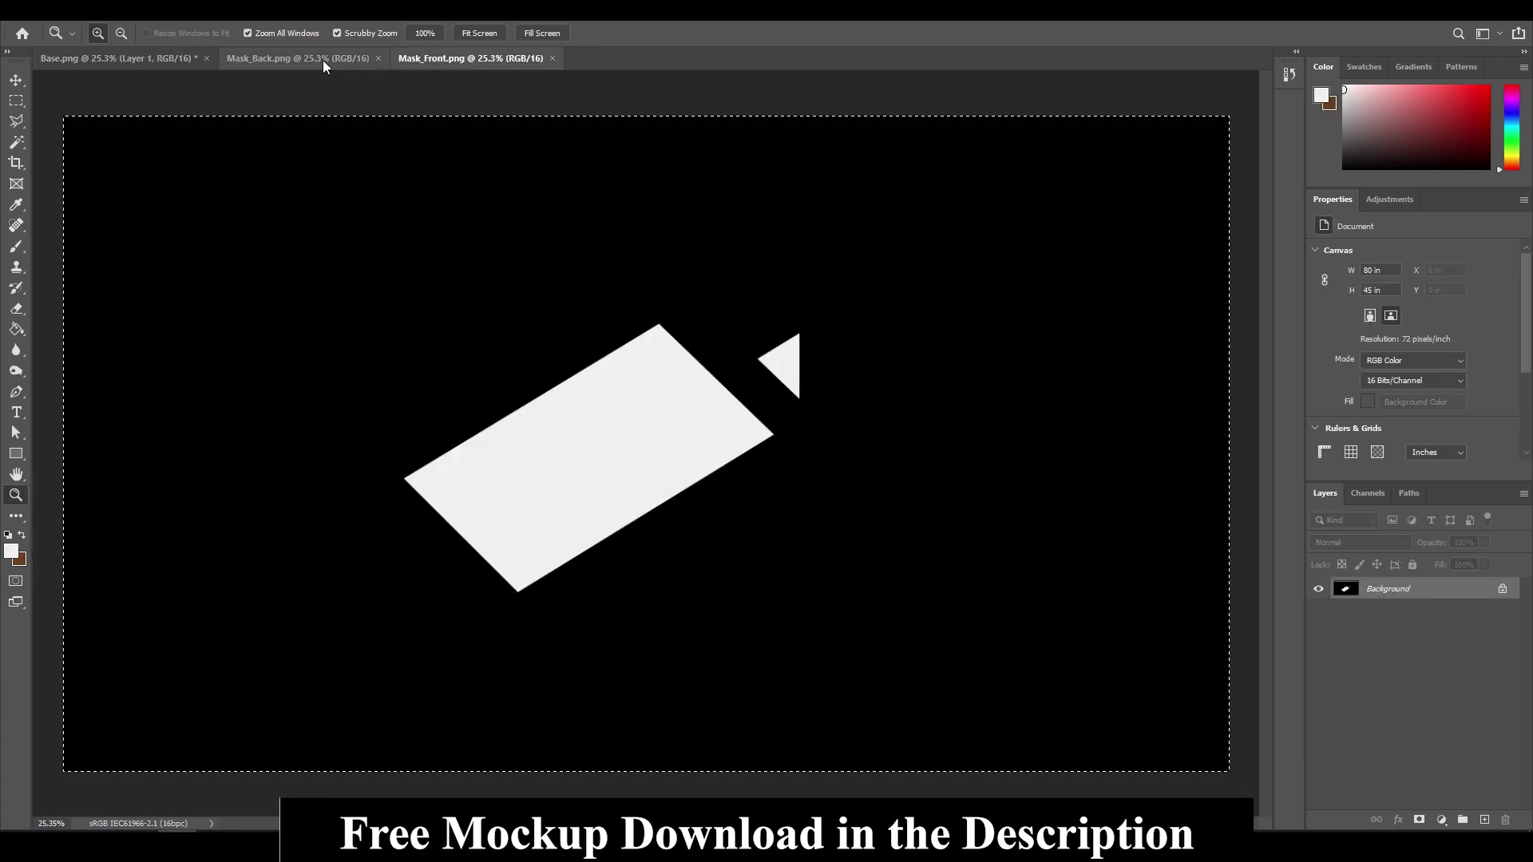
click(323, 61)
text(Mask_Fro)
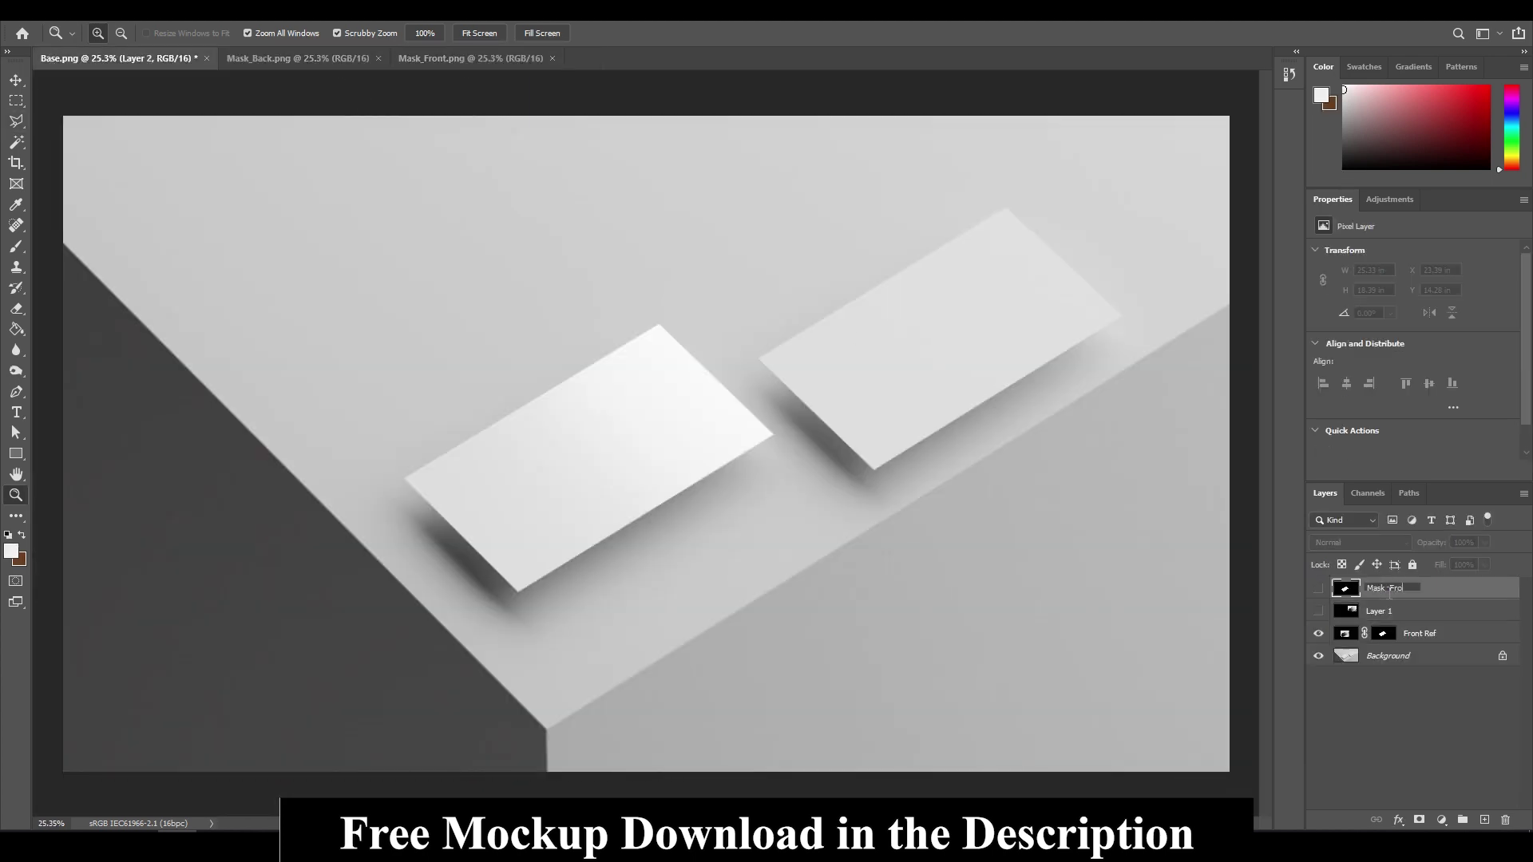
- Rename the other mask layer, show the masked Ref_Back layer, and lower exposure gamma
text(nt)
double_click(1380, 611)
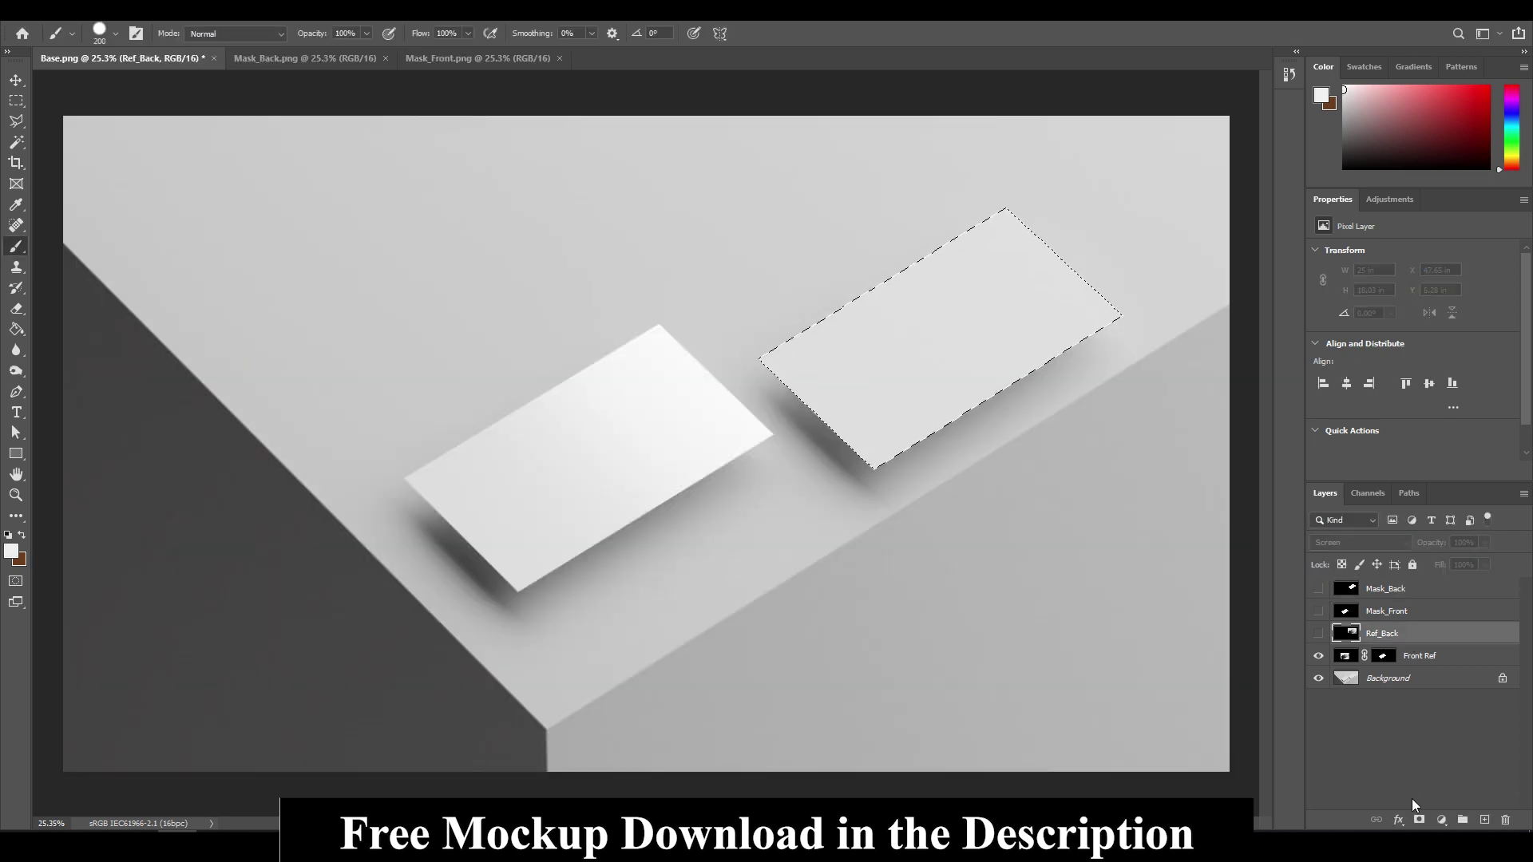
click(1320, 633)
key(z)
drag(661, 438, 889, 479)
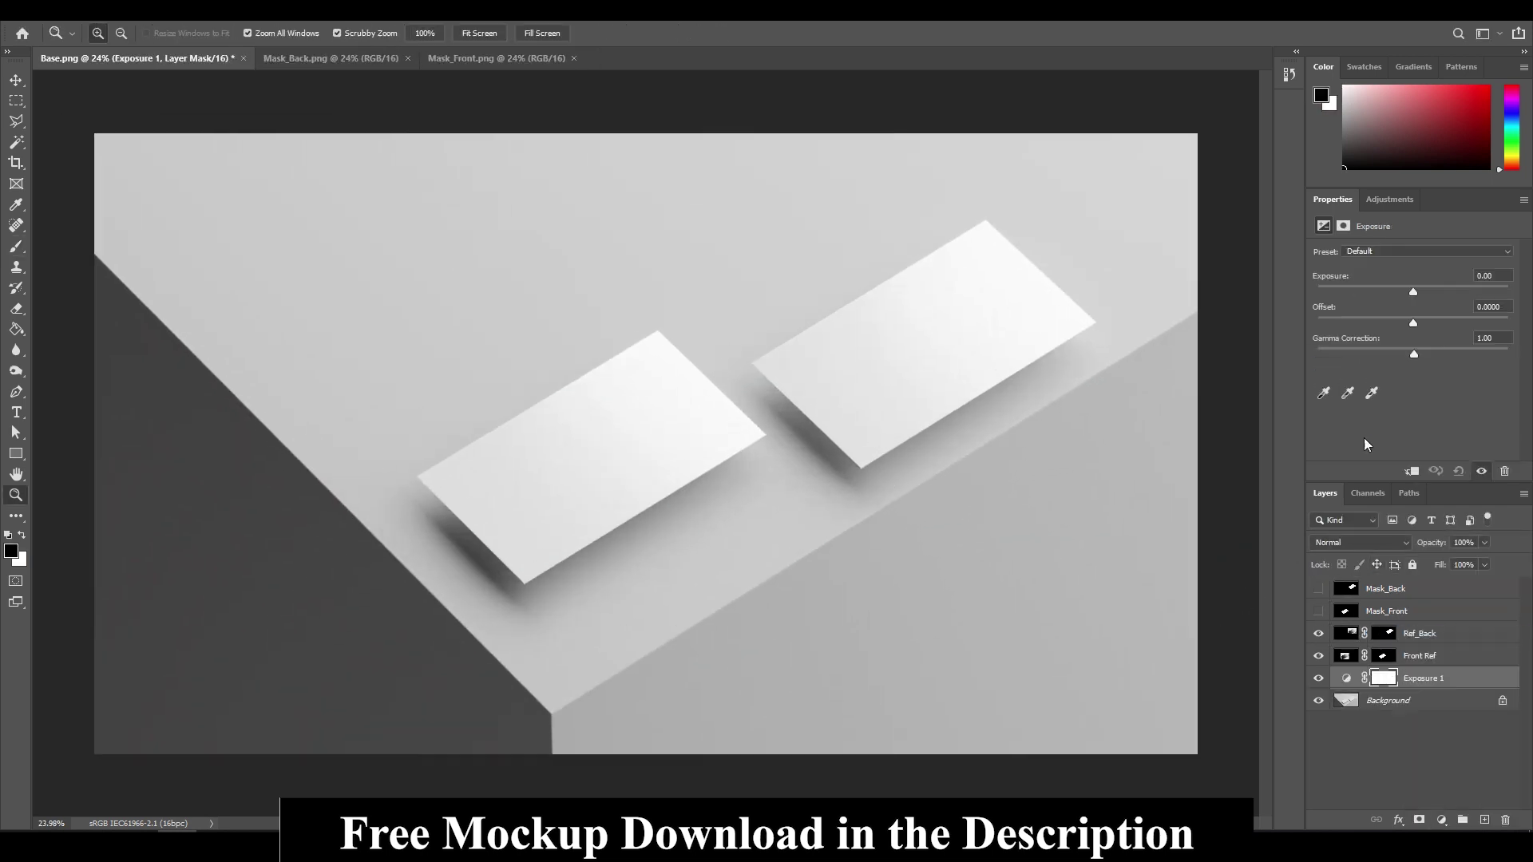
drag(1414, 349, 1430, 349)
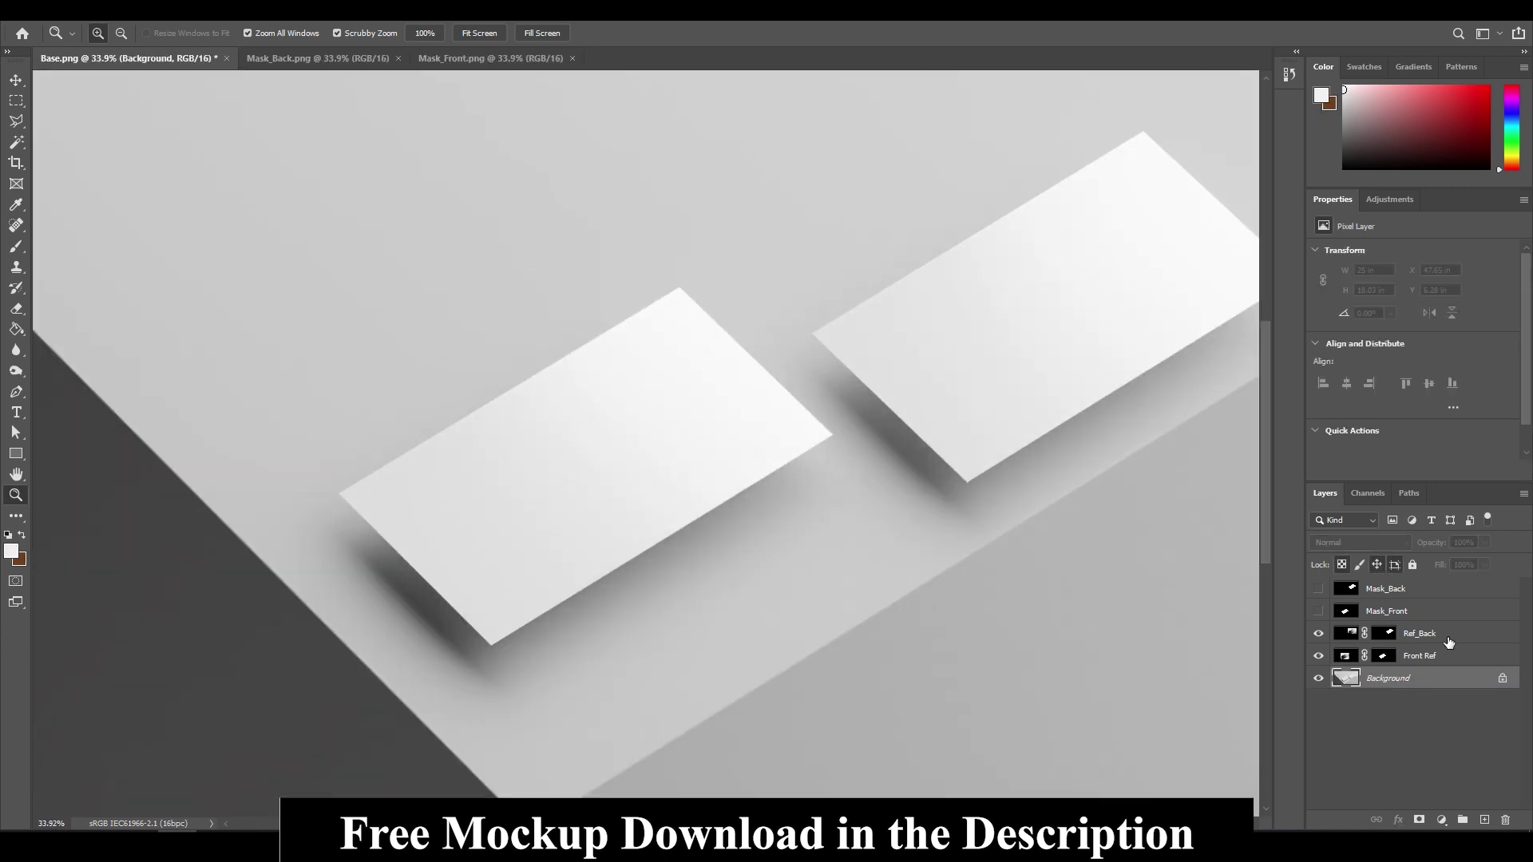
- Draw a trial white rectangle over the front card in Base
drag(476, 495, 349, 515)
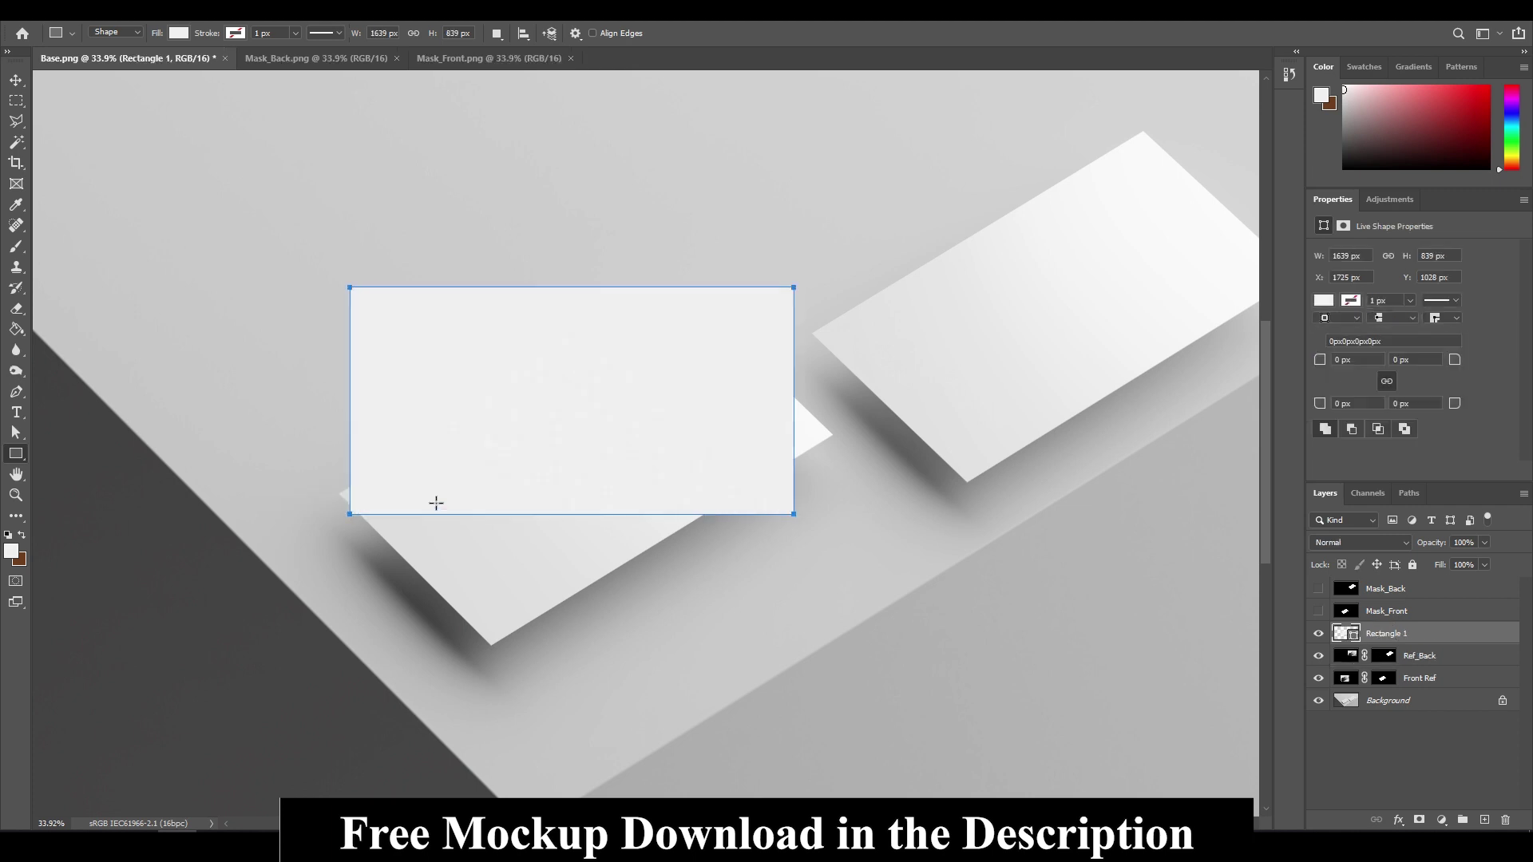
click(367, 496)
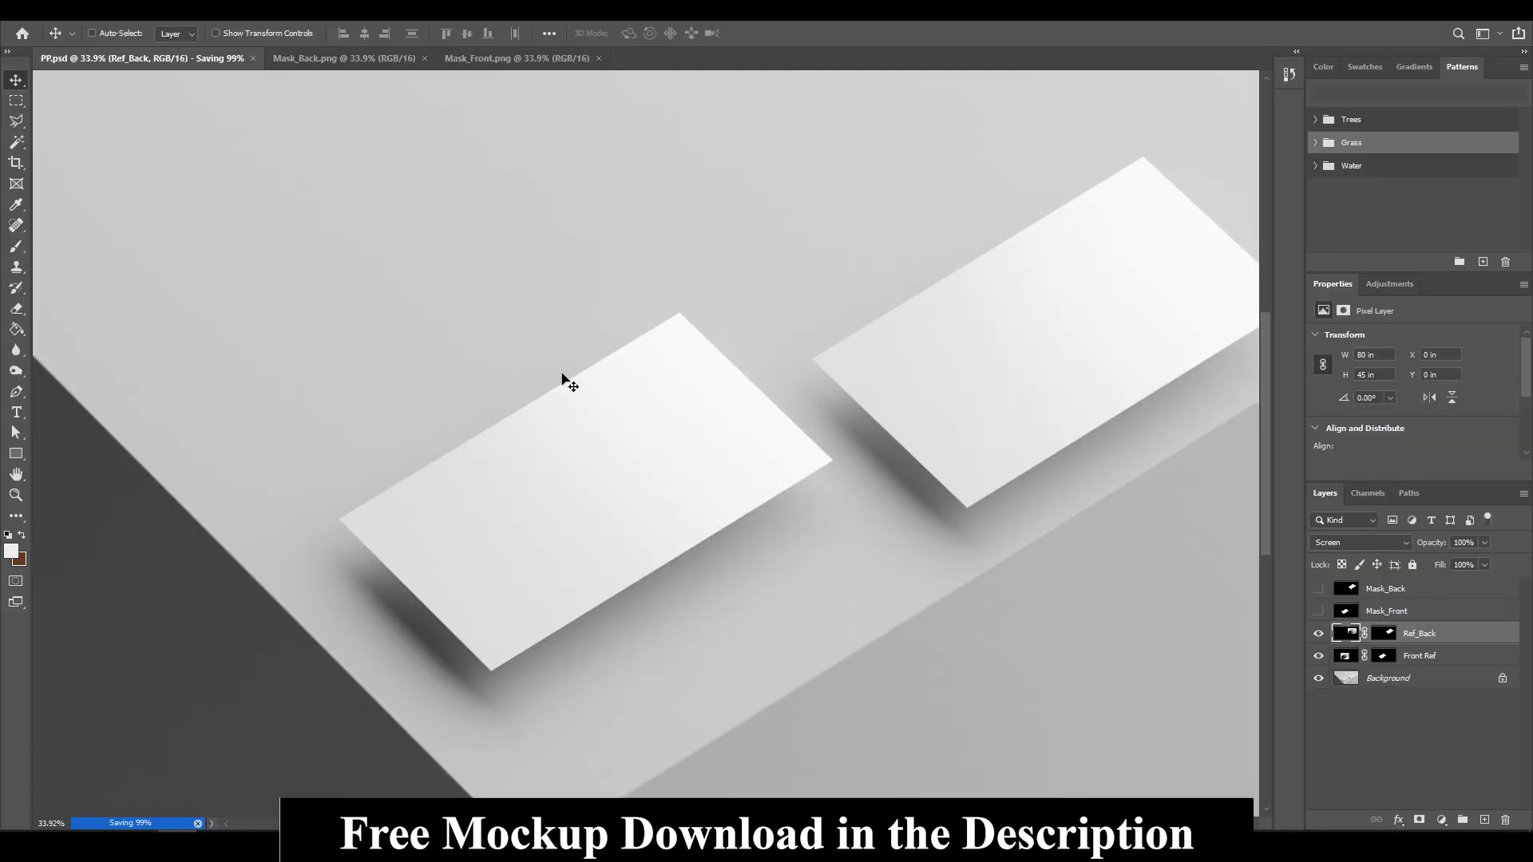
alt+scroll(609, 411, up, 2)
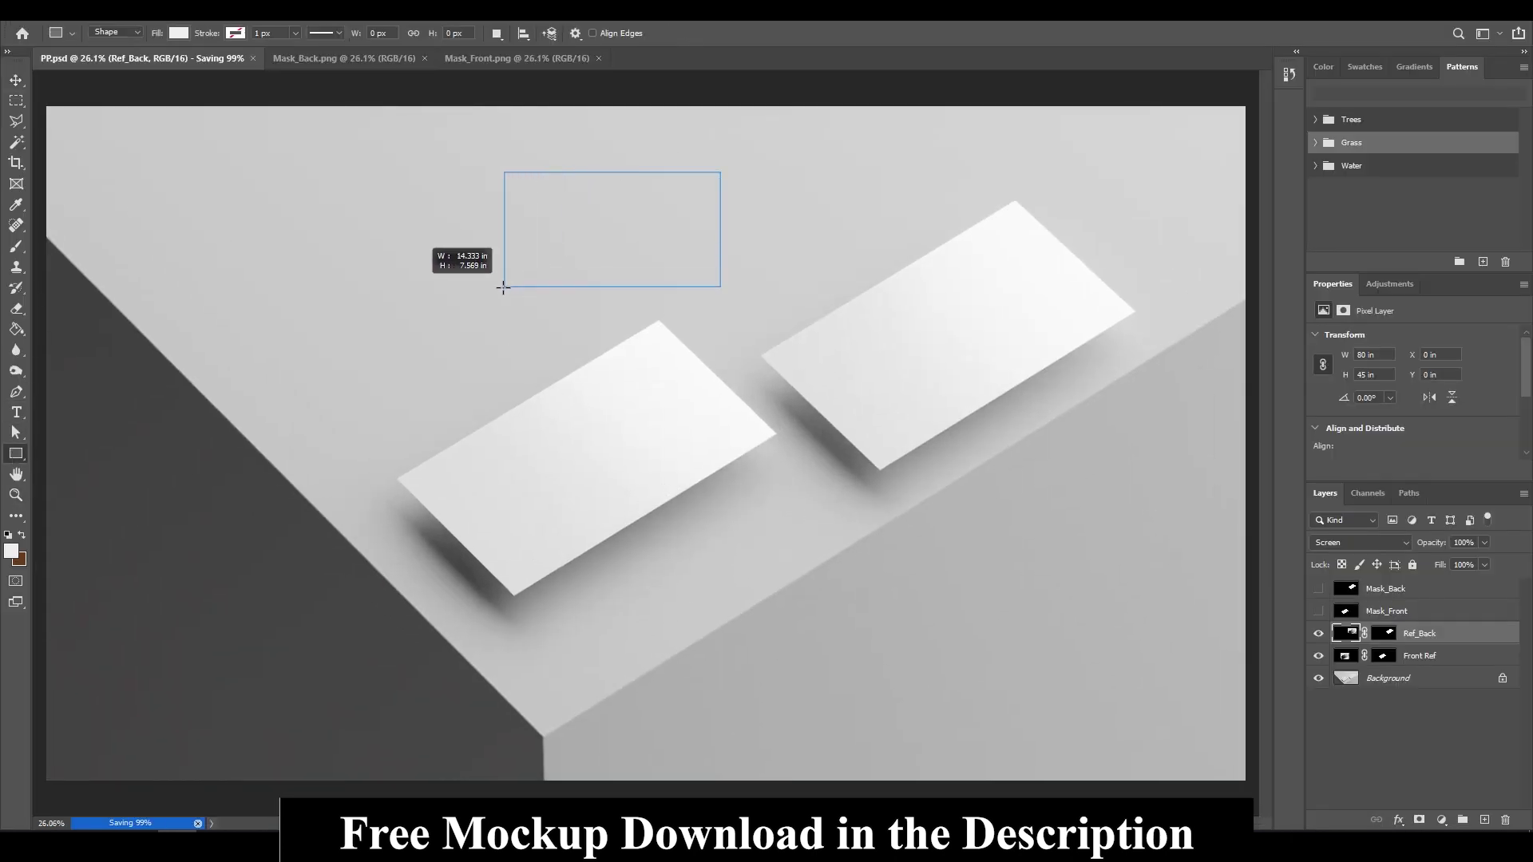
click(645, 205)
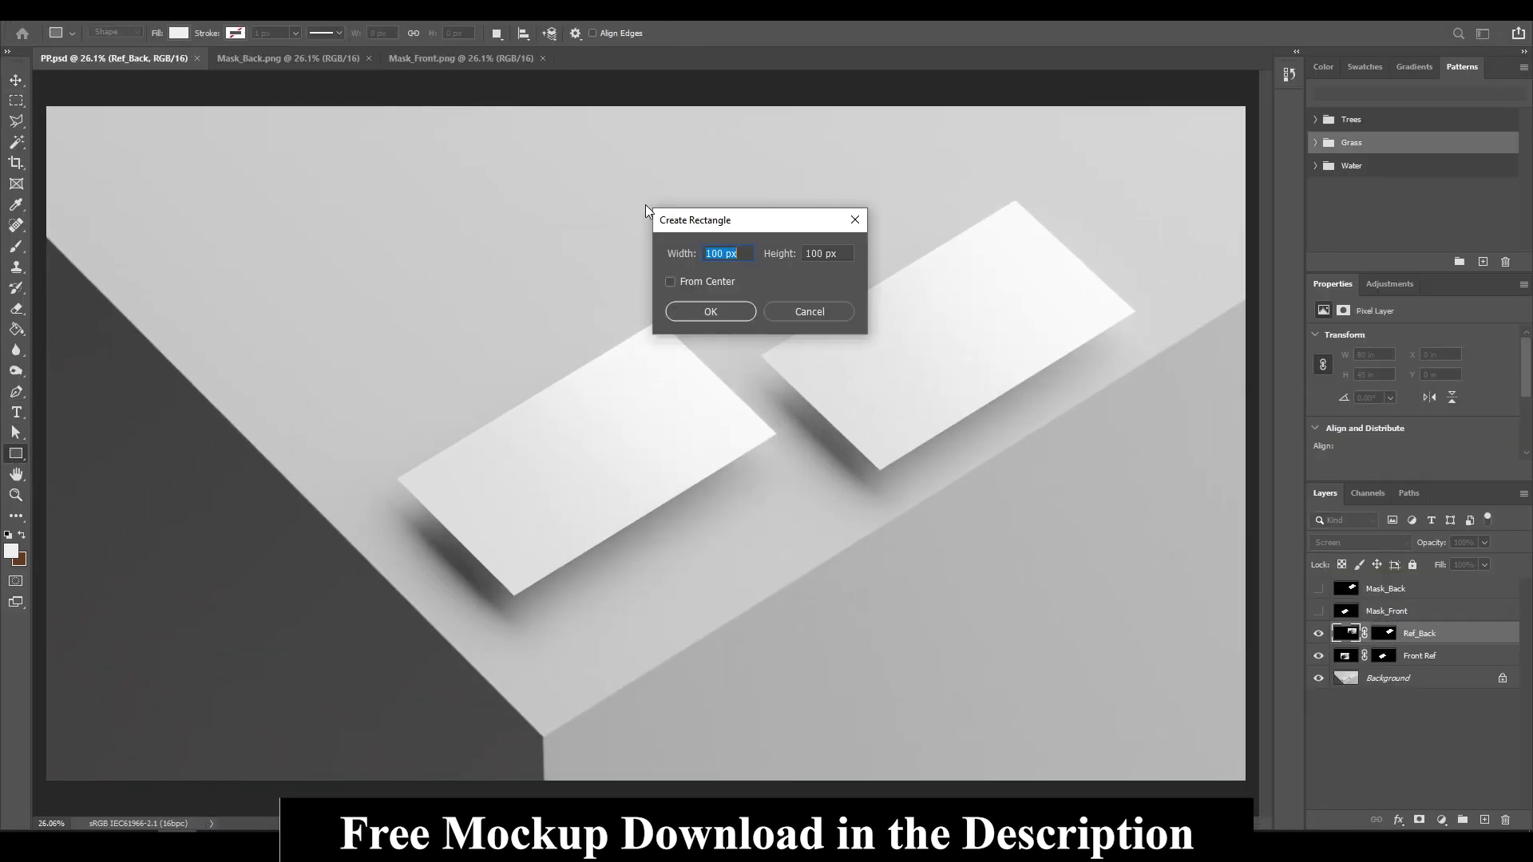
click(817, 312)
- Create a new 3.5 × 2 inch document and check its image size
key(ctrl+n)
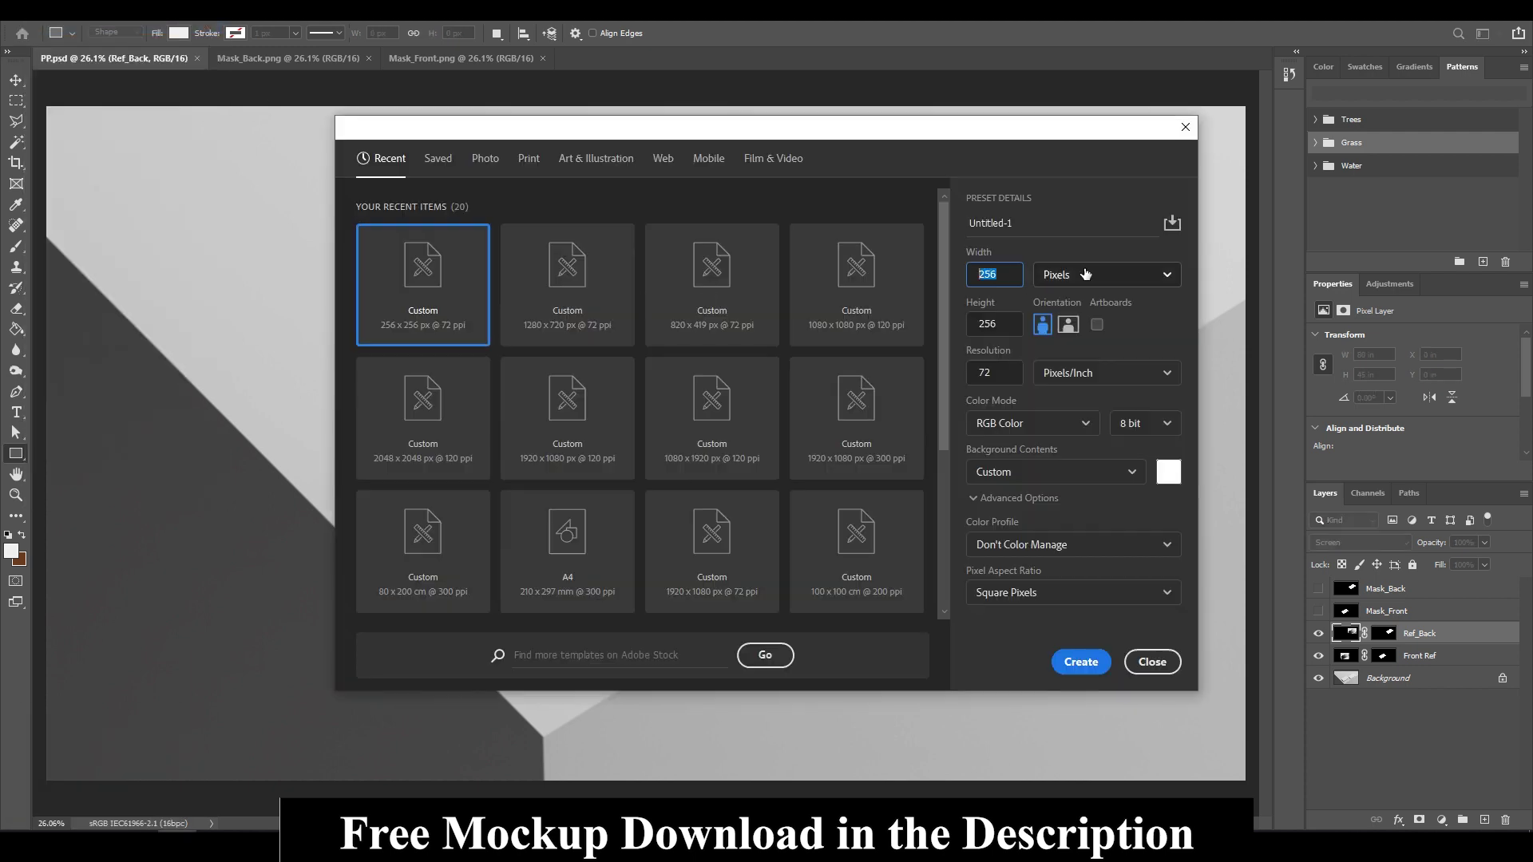
click(1080, 662)
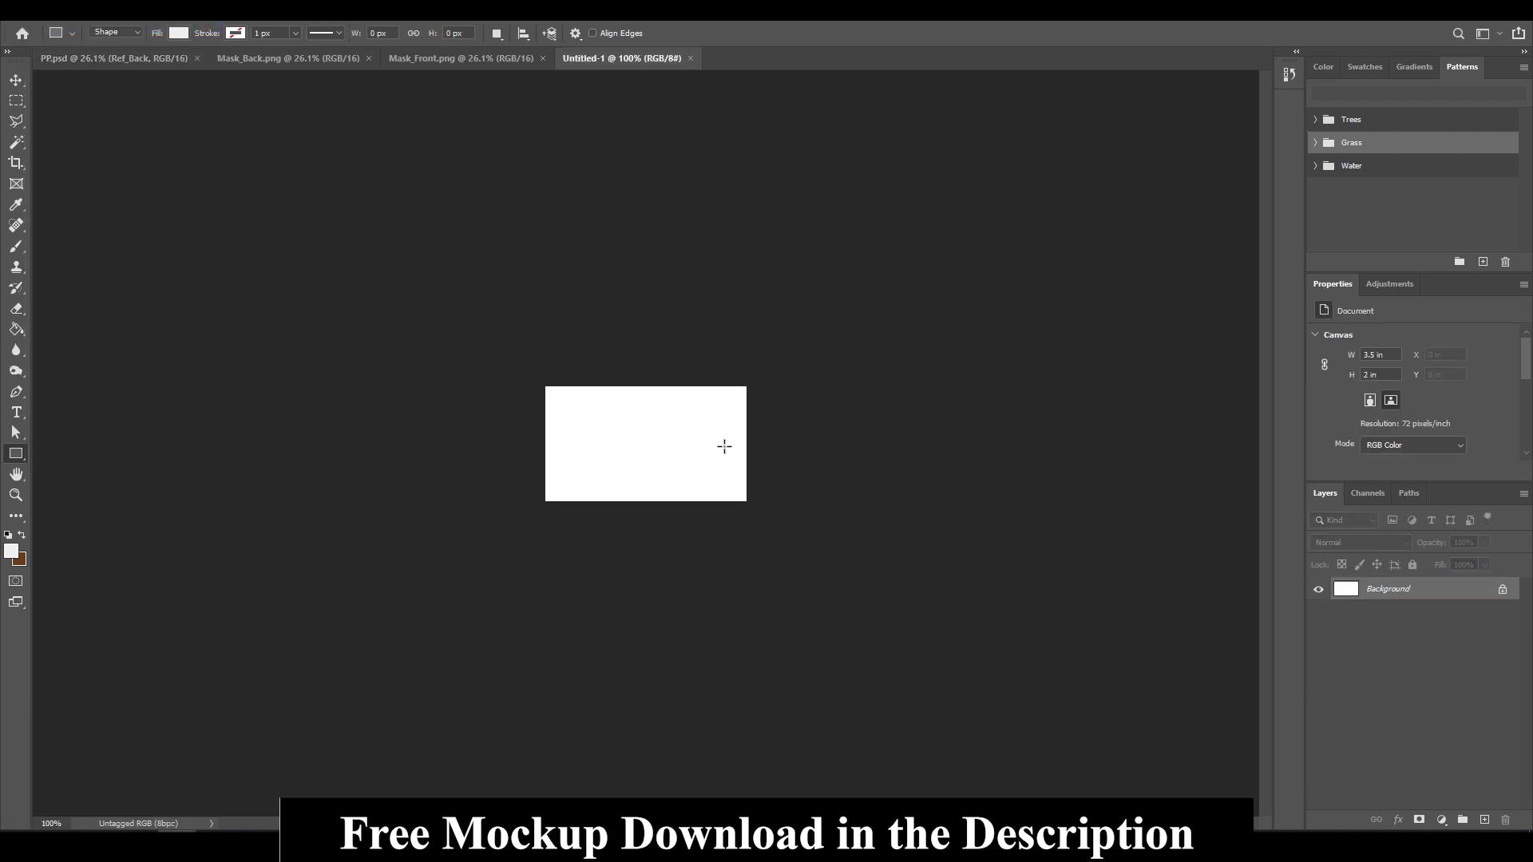
click(100, 16)
click(111, 127)
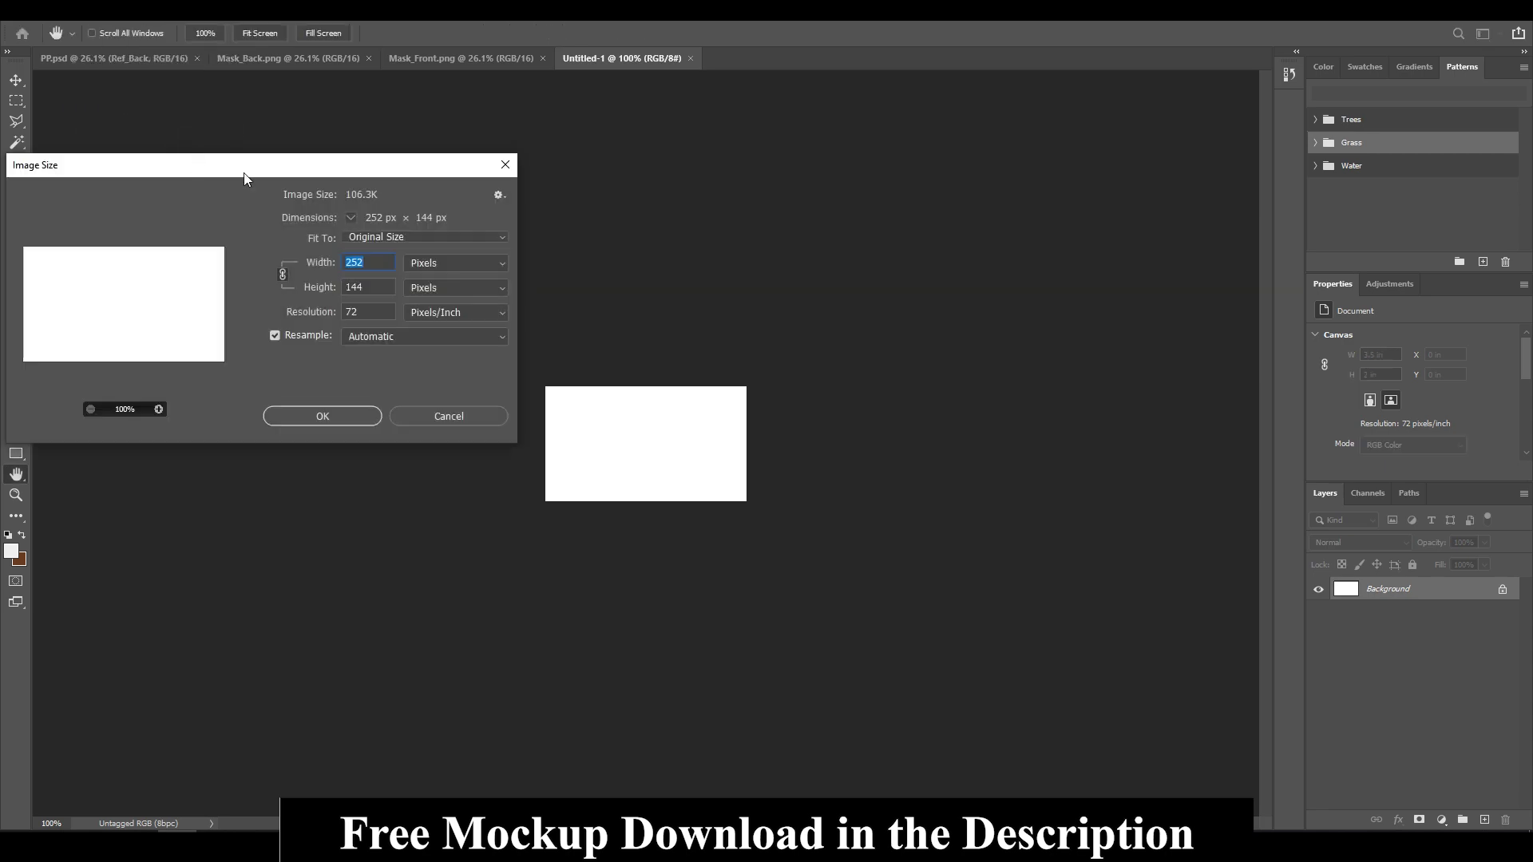
key(Escape)
click(100, 16)
key(Escape)
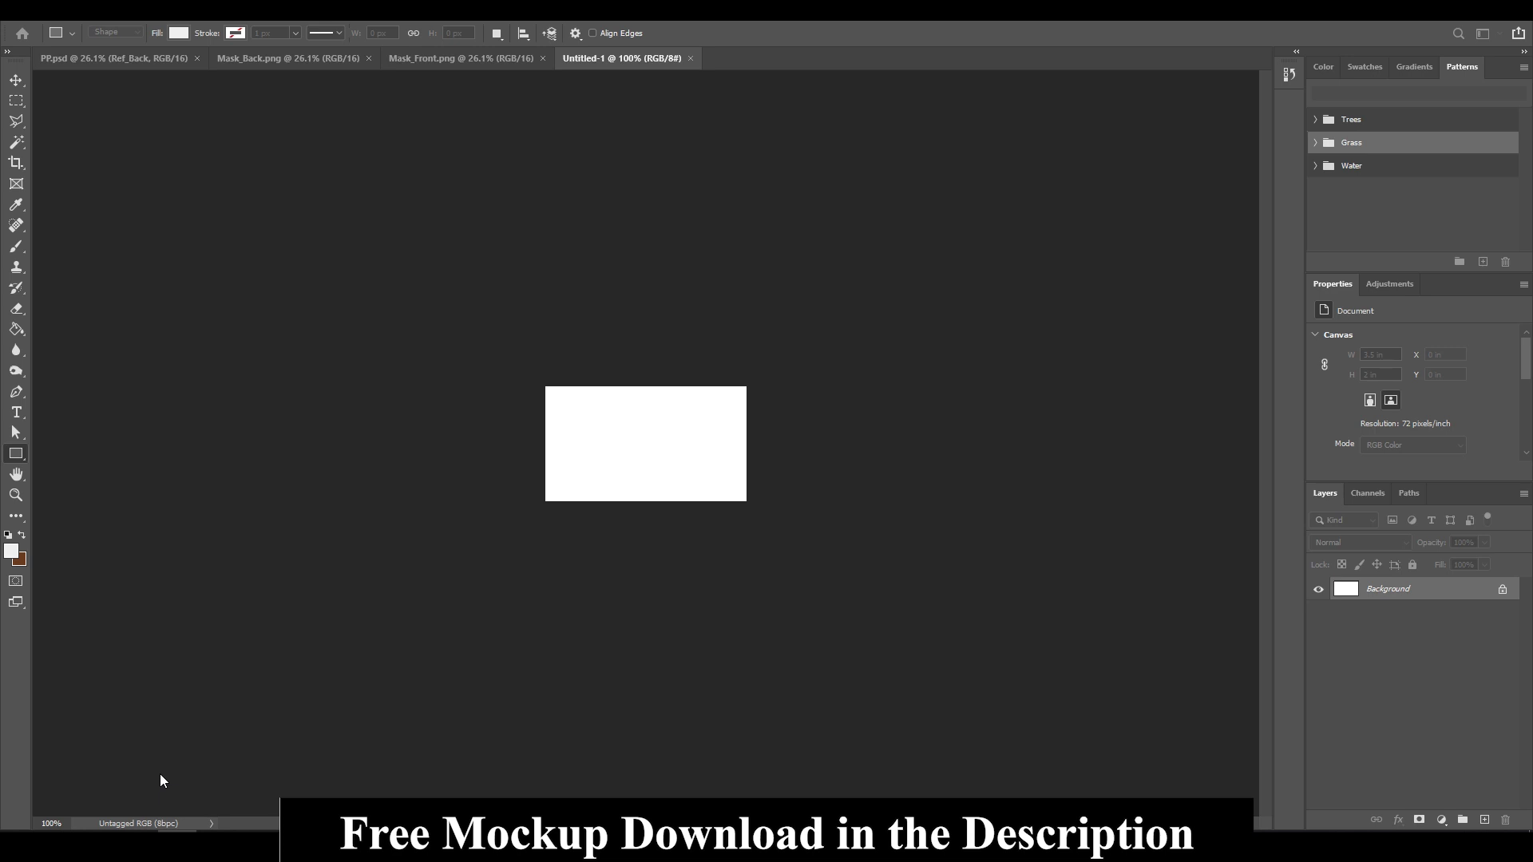
- Enlarge the canvas to 14 × 8 inches, then to 42 × 24 inches
key(ctrl+alt+c)
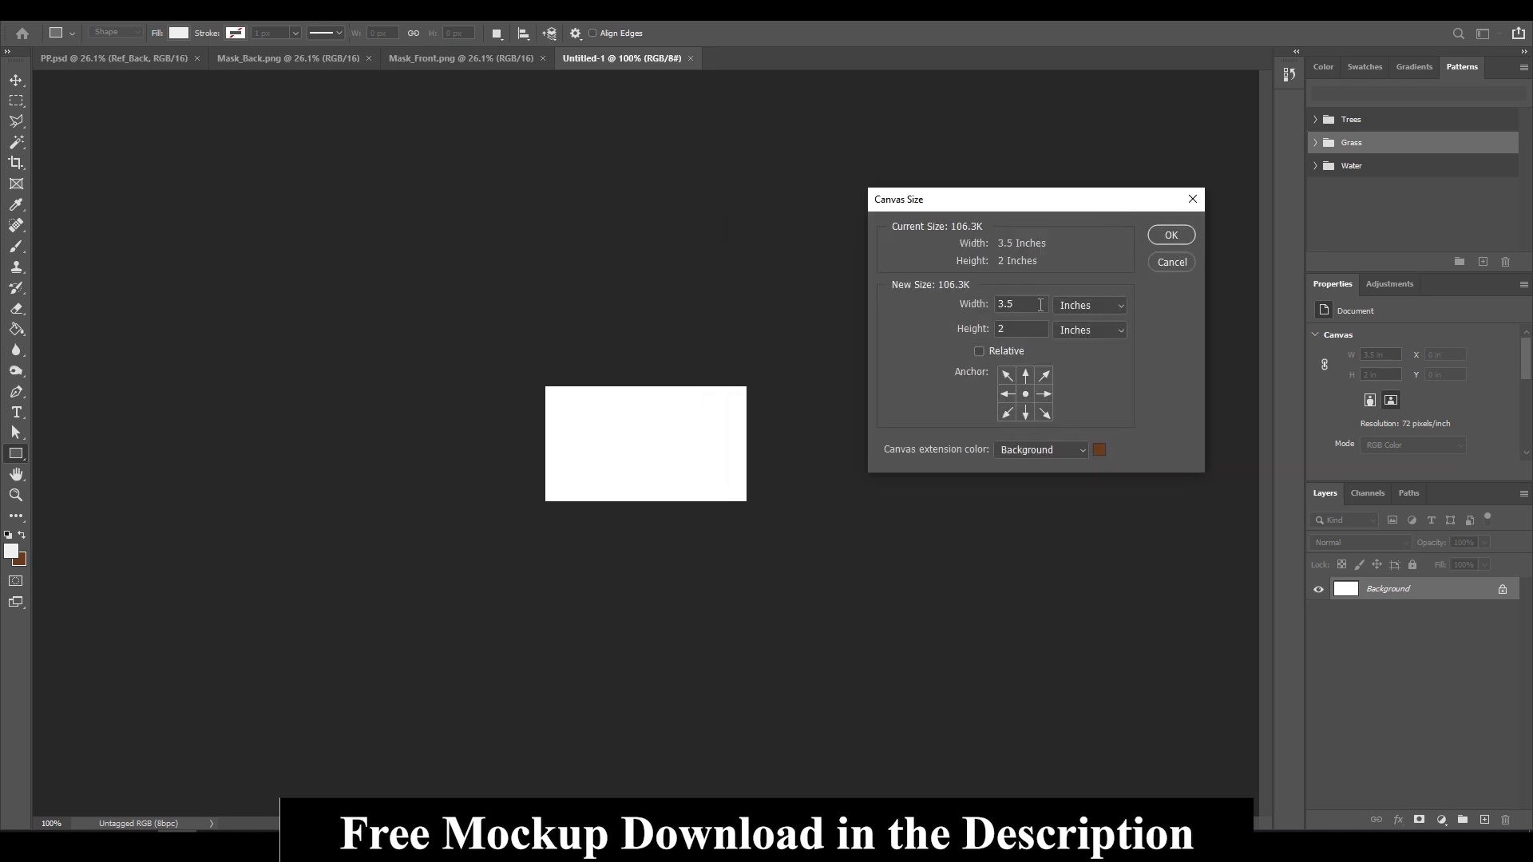
click(1172, 235)
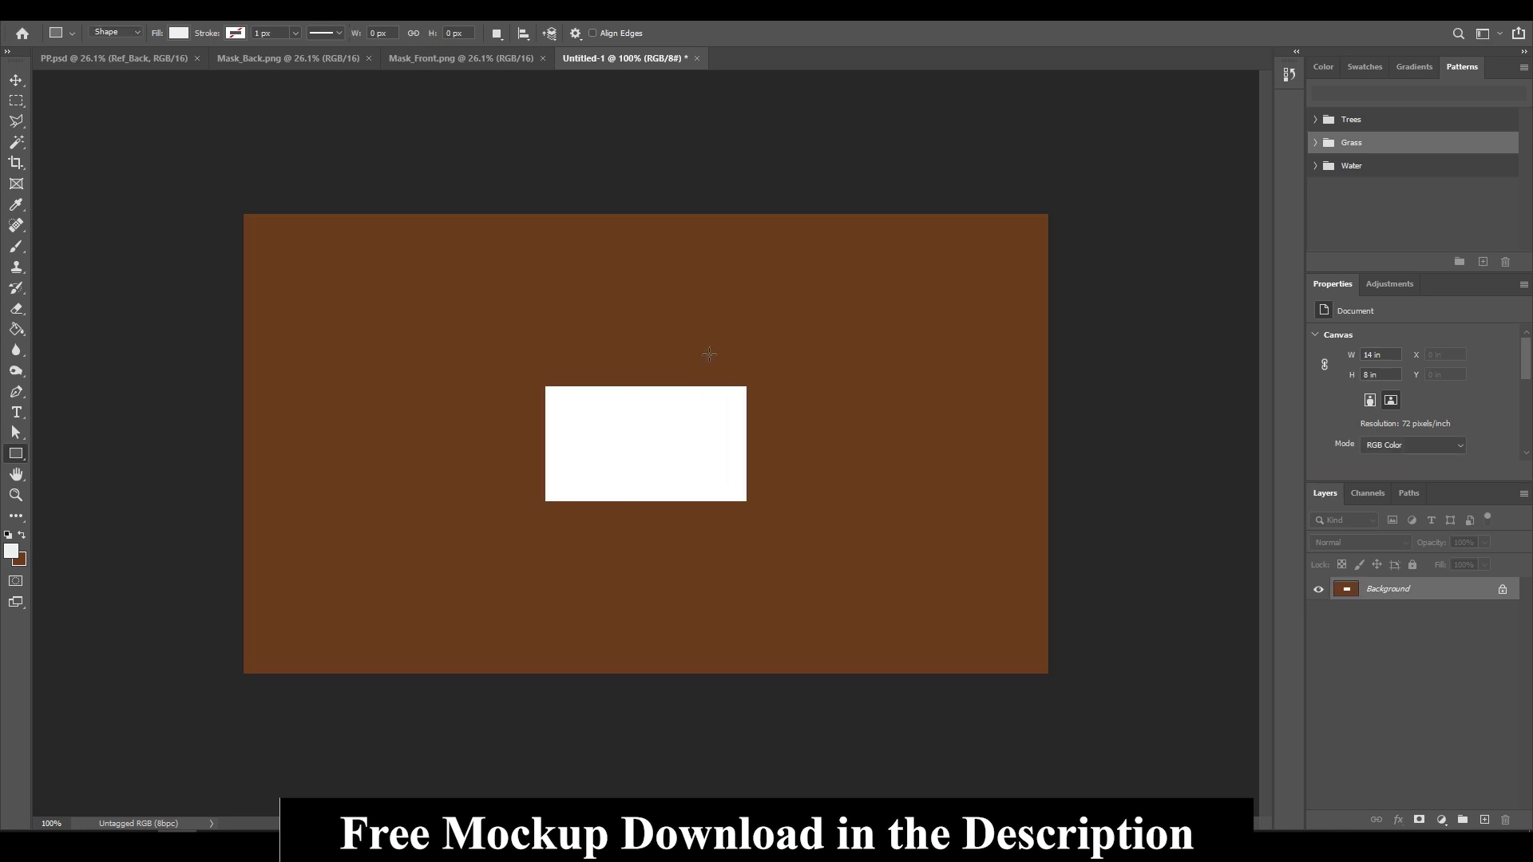
drag(1055, 210, 244, 675)
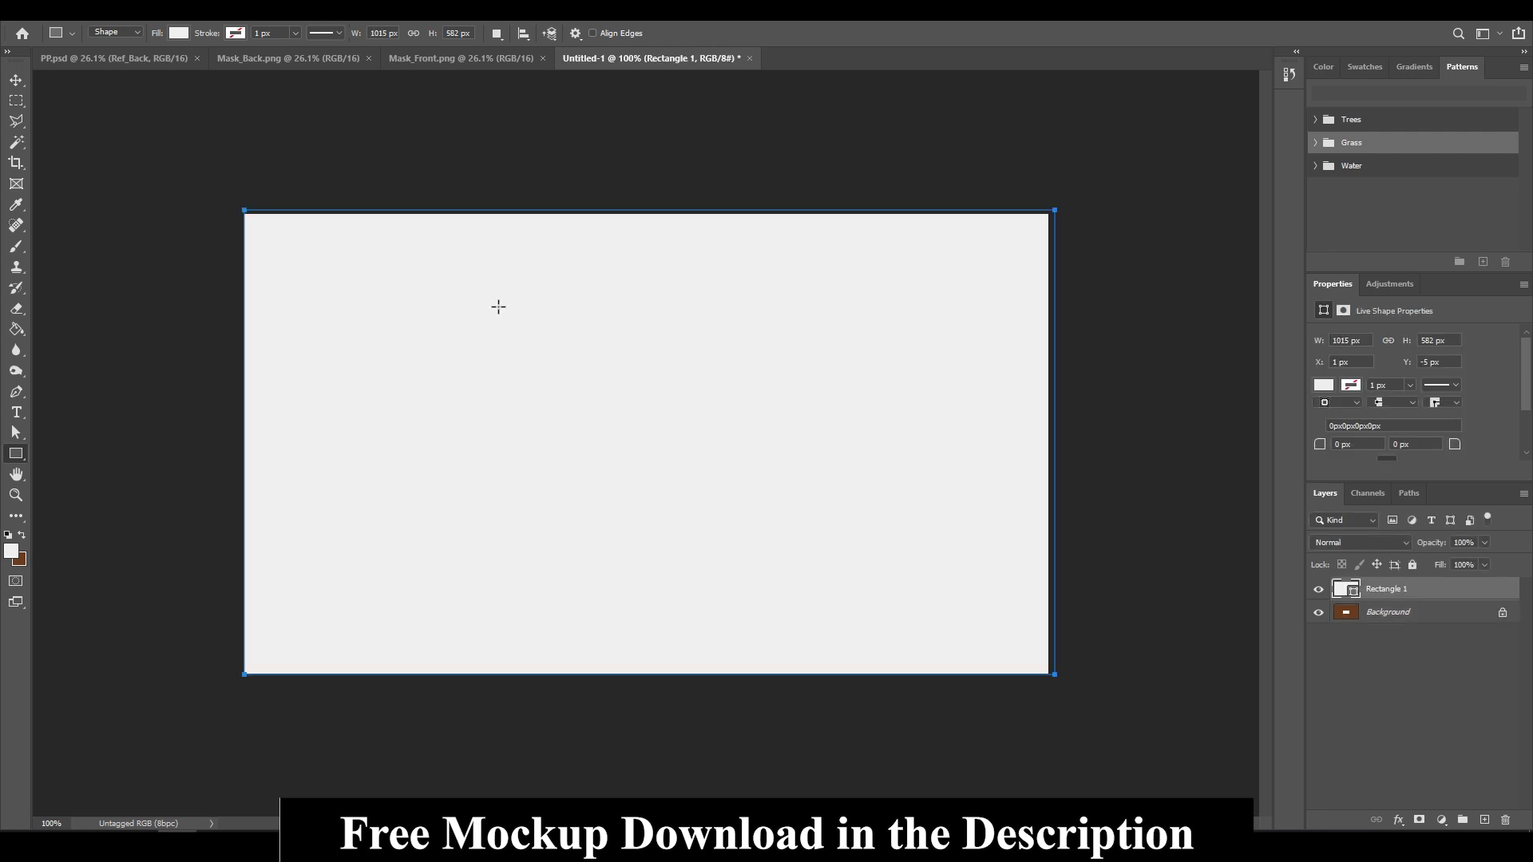
click(89, 10)
click(100, 140)
text(42)
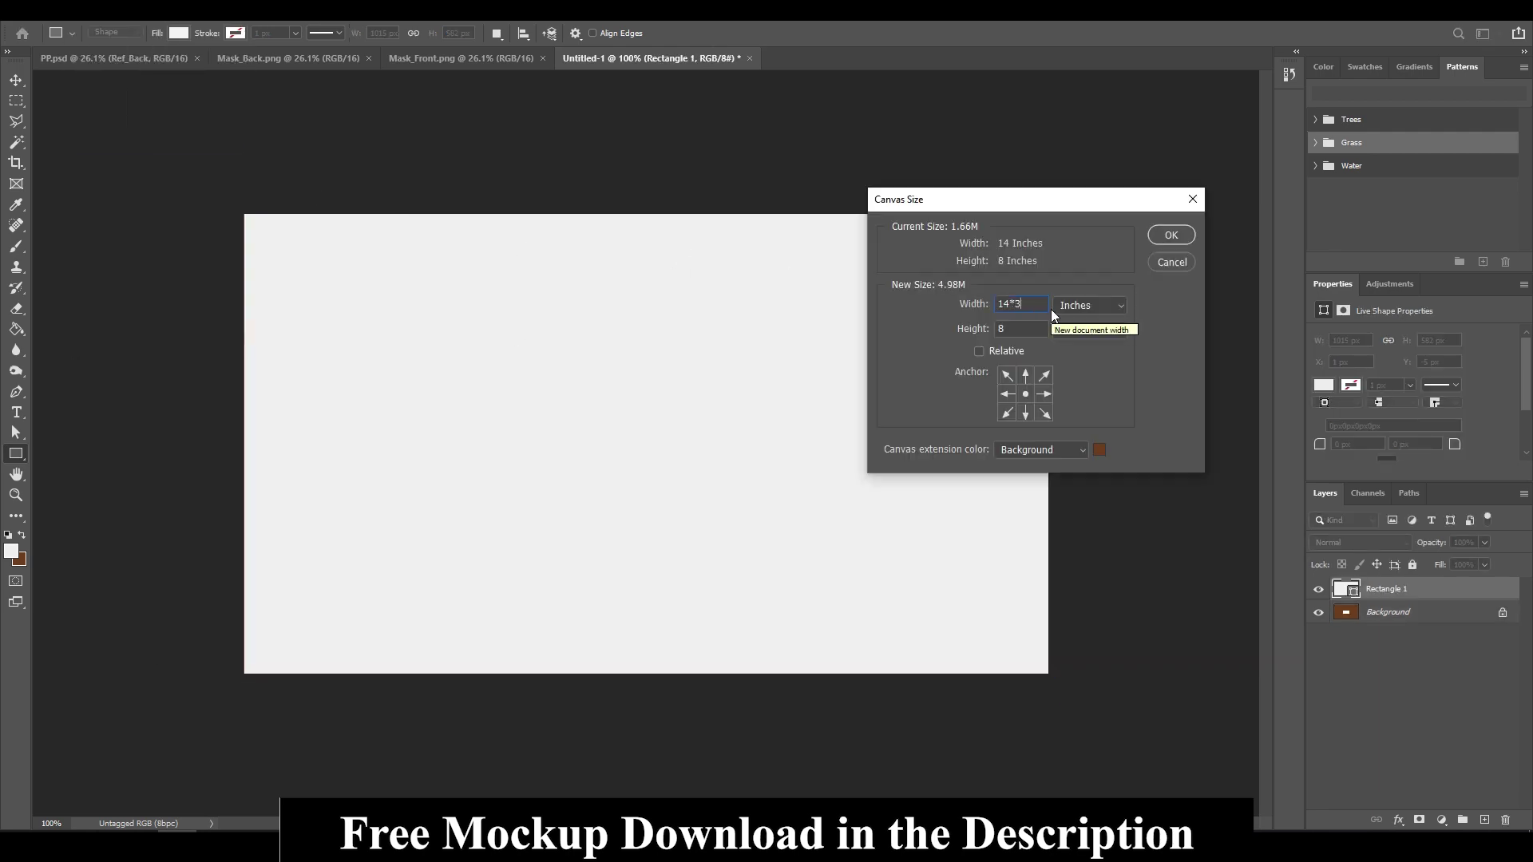
click(1025, 331)
text(24)
key(Return)
- Create a small white rectangle sized 3 on the enlarged canvas
key(z)
drag(616, 315, 1107, 435)
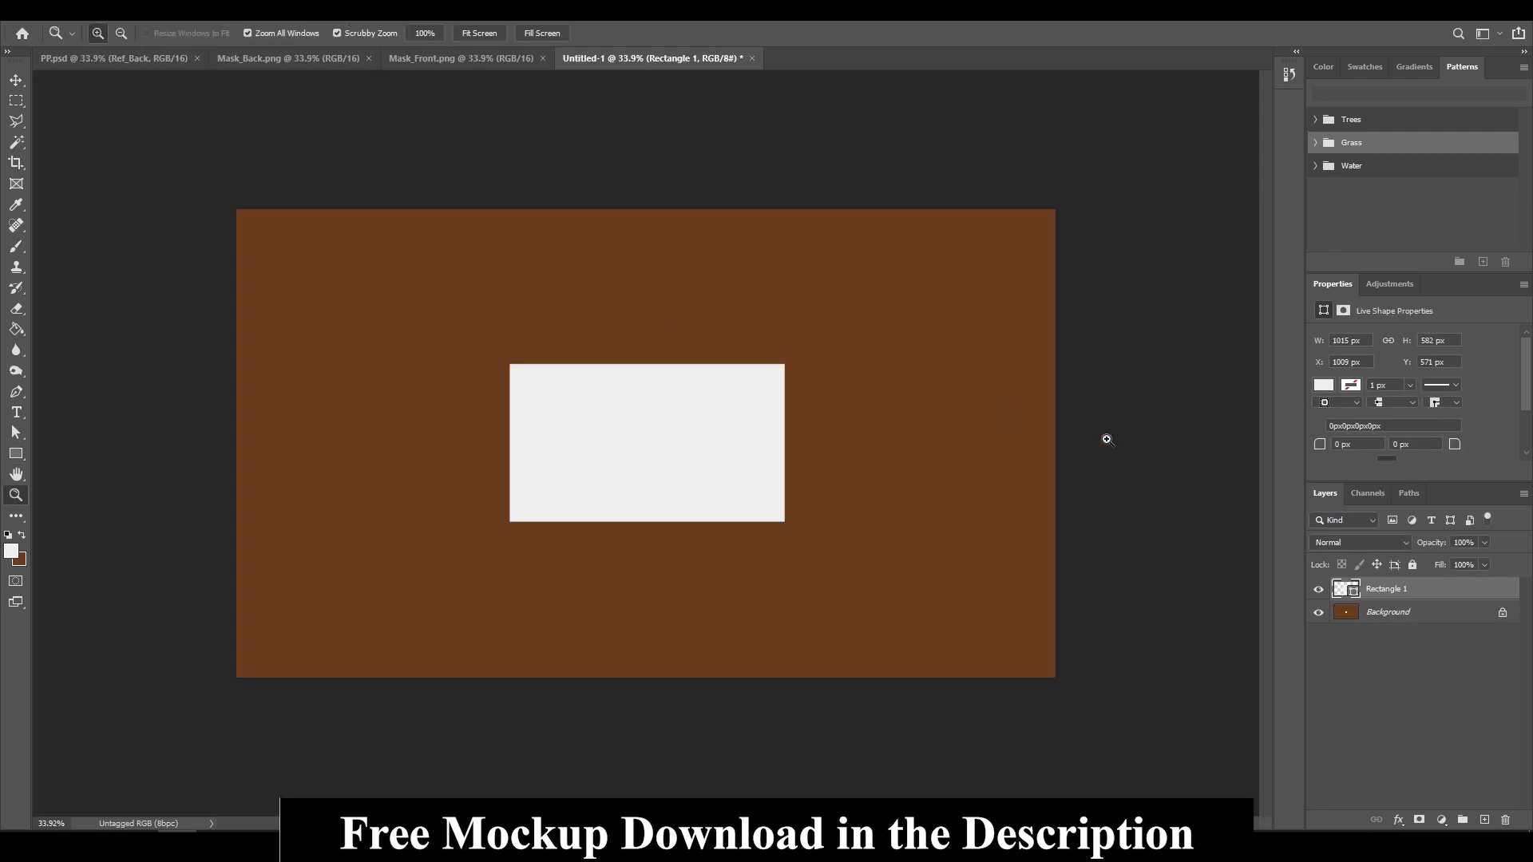
key(alt+i)
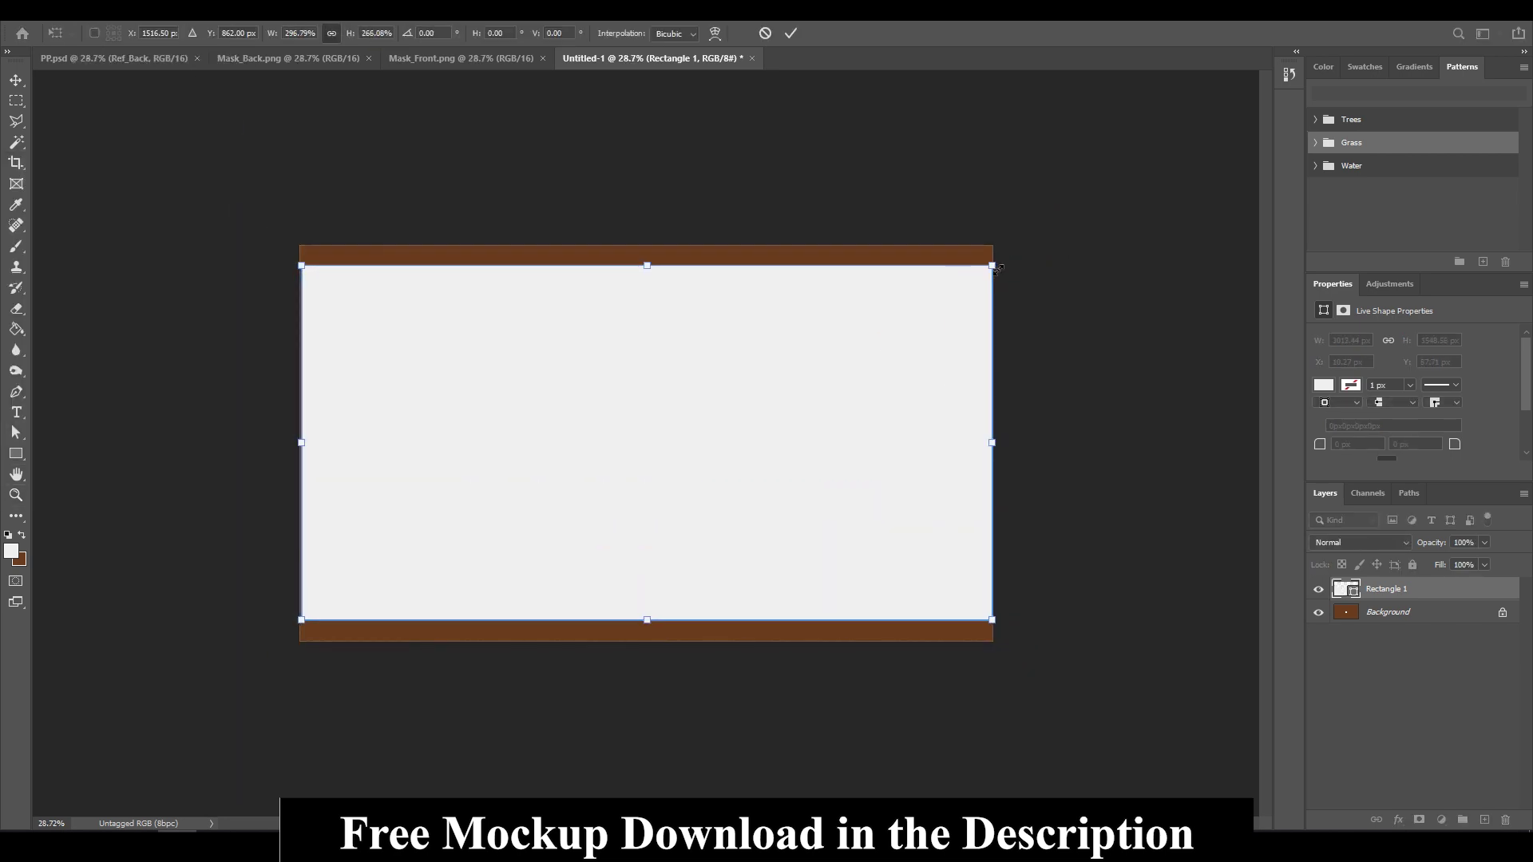
click(575, 336)
text(3.5)
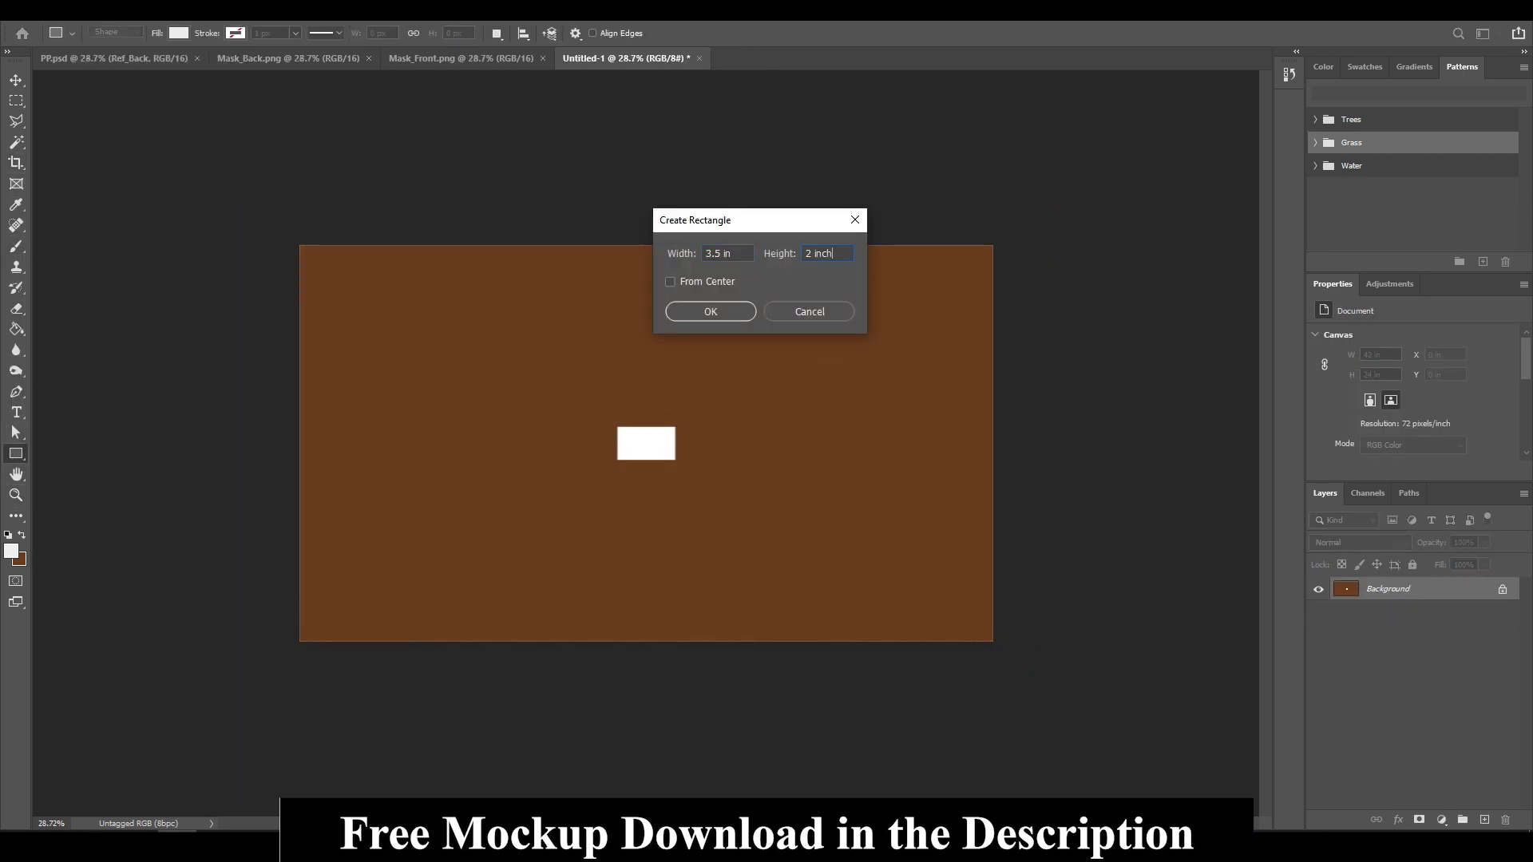
key(Return)
- Stretch the rectangle with Free Transform to cover the canvas edge to edge
key(ctrl+t)
drag(637, 331, 756, 266)
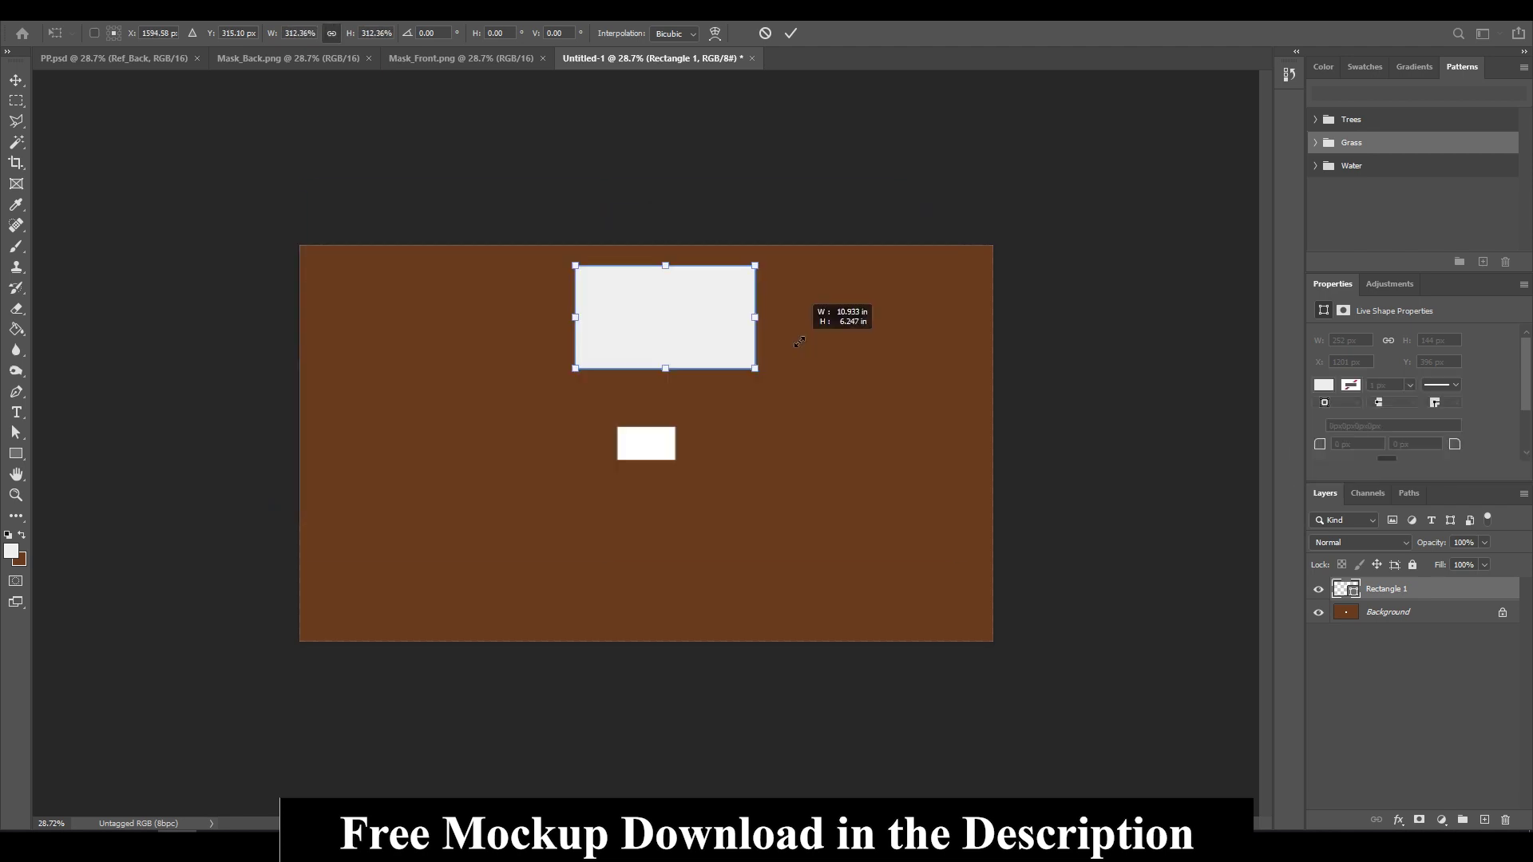
drag(879, 336, 623, 479)
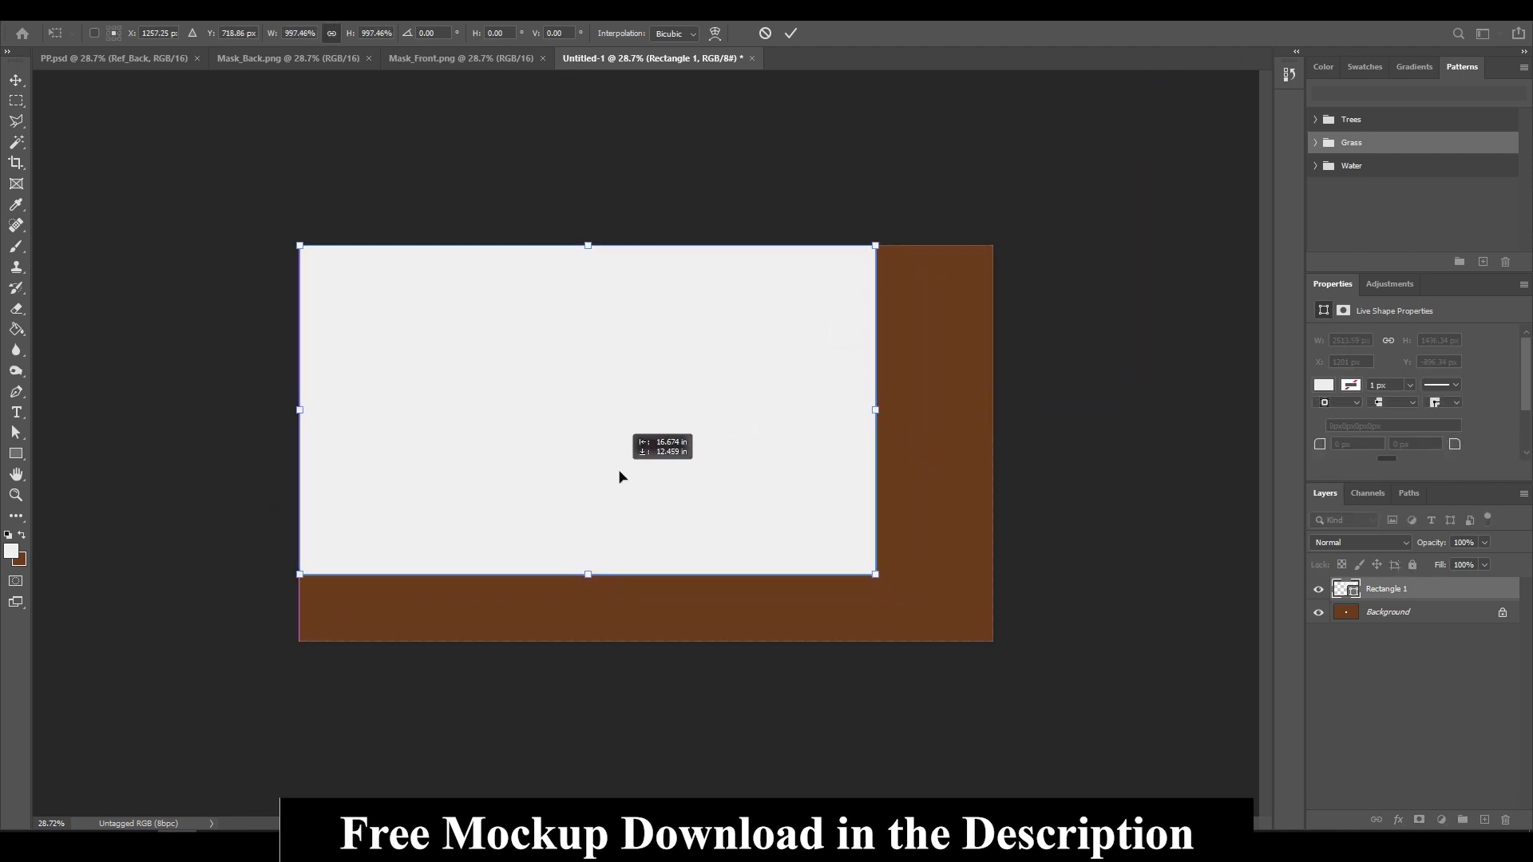
drag(898, 596, 991, 644)
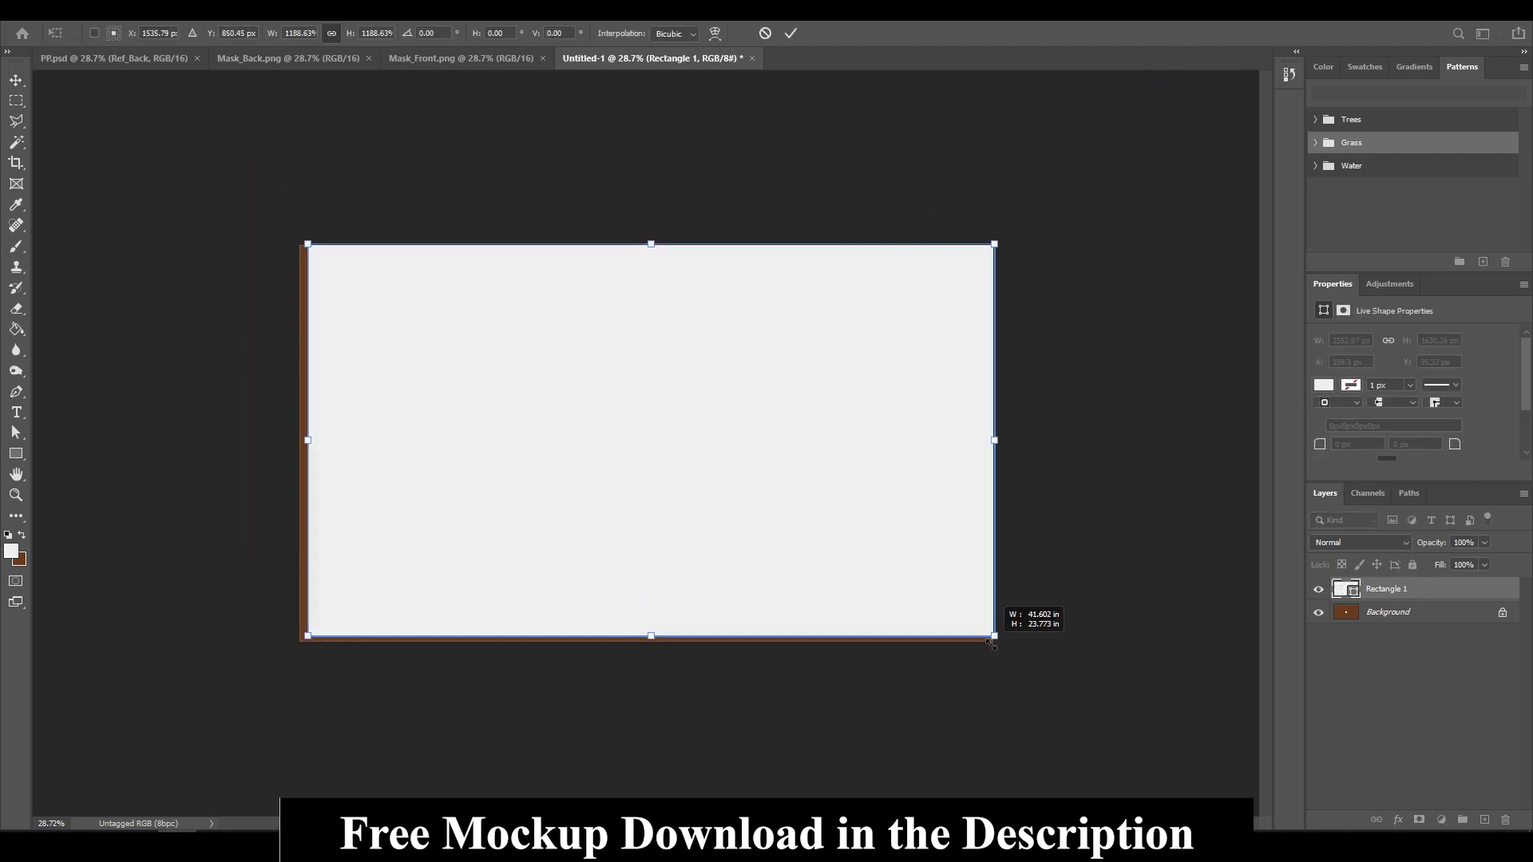
drag(722, 397, 712, 397)
drag(894, 312, 907, 315)
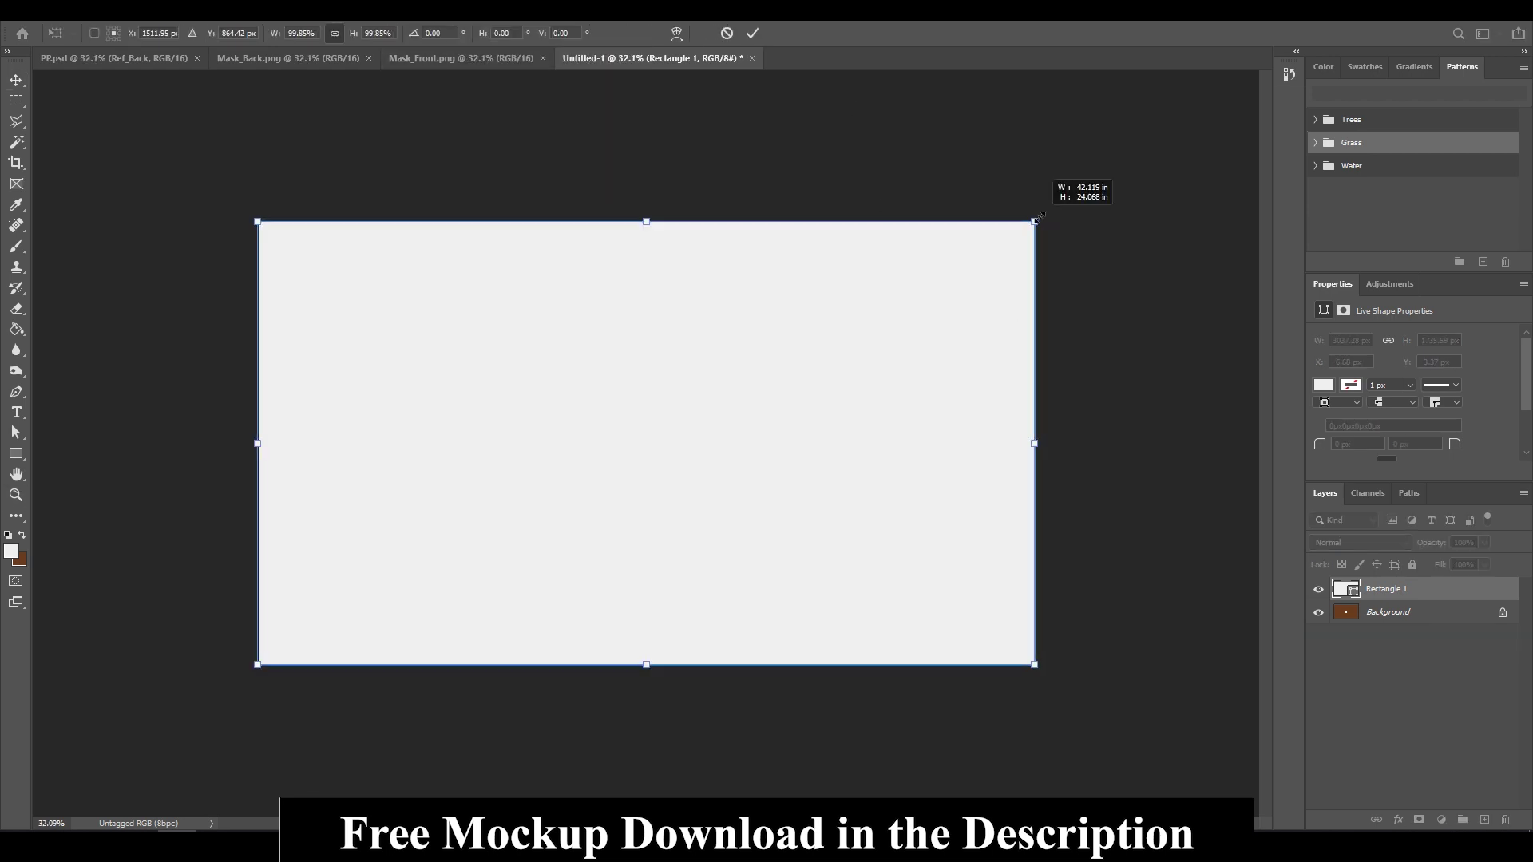
drag(1038, 217, 1035, 221)
key(Return)
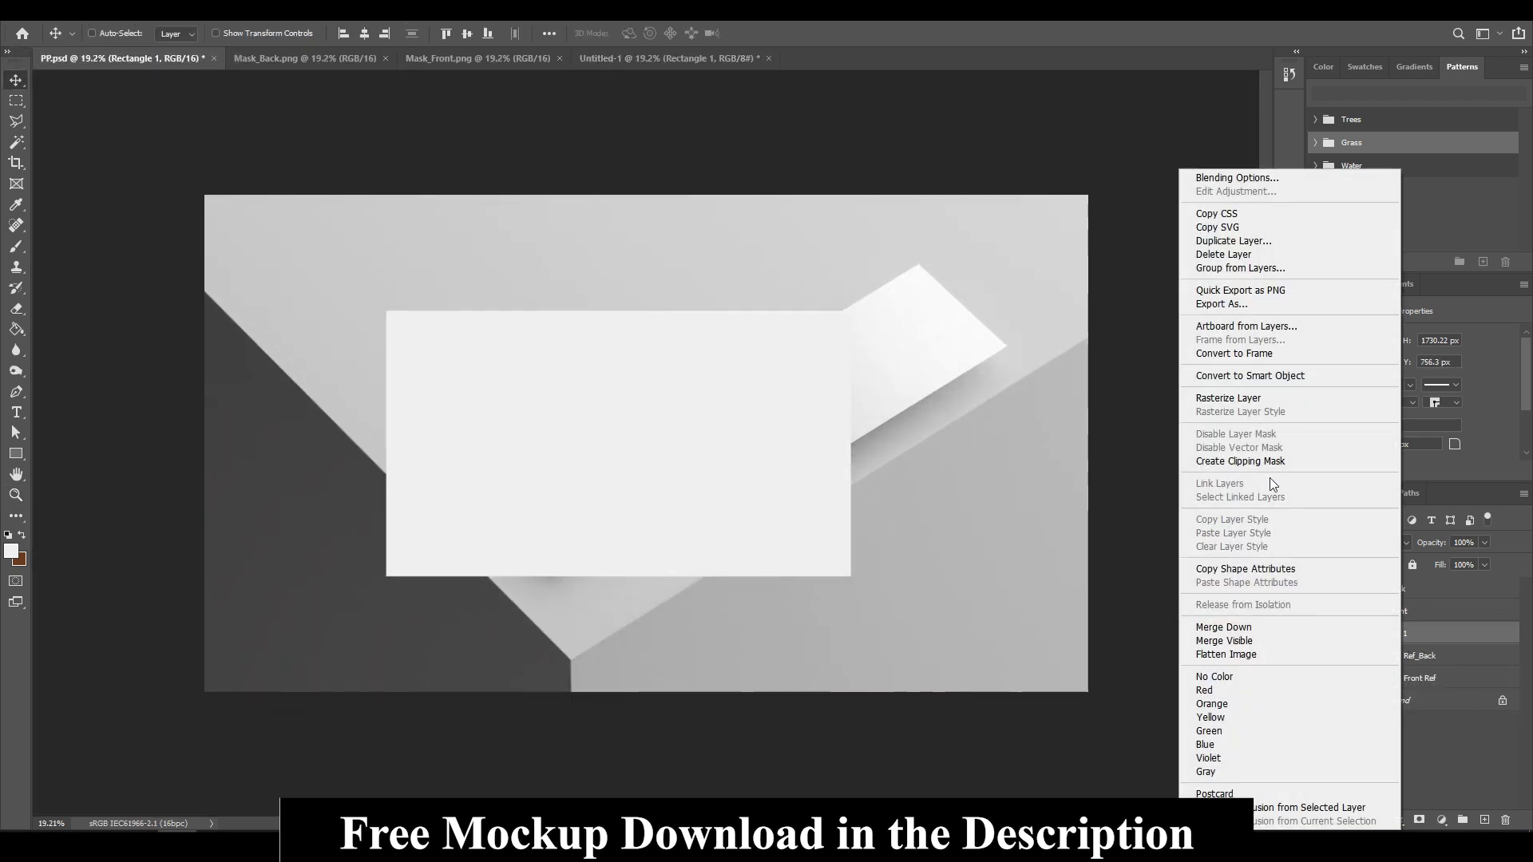
- Convert Rectangle 1 to a smart object and scale it onto the left card
click(1251, 375)
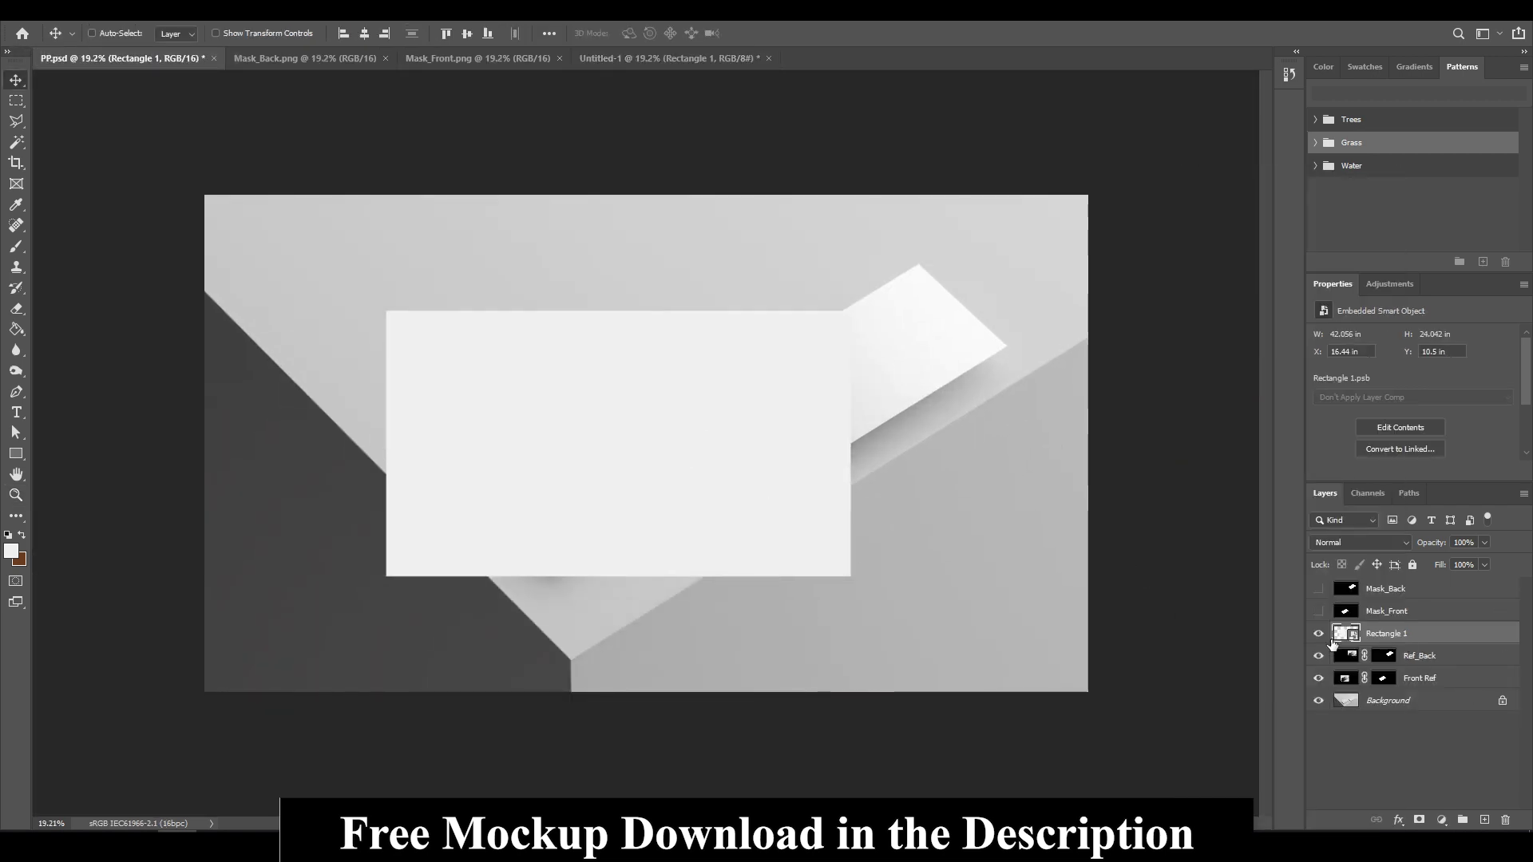
key(ctrl+t)
drag(851, 311, 751, 381)
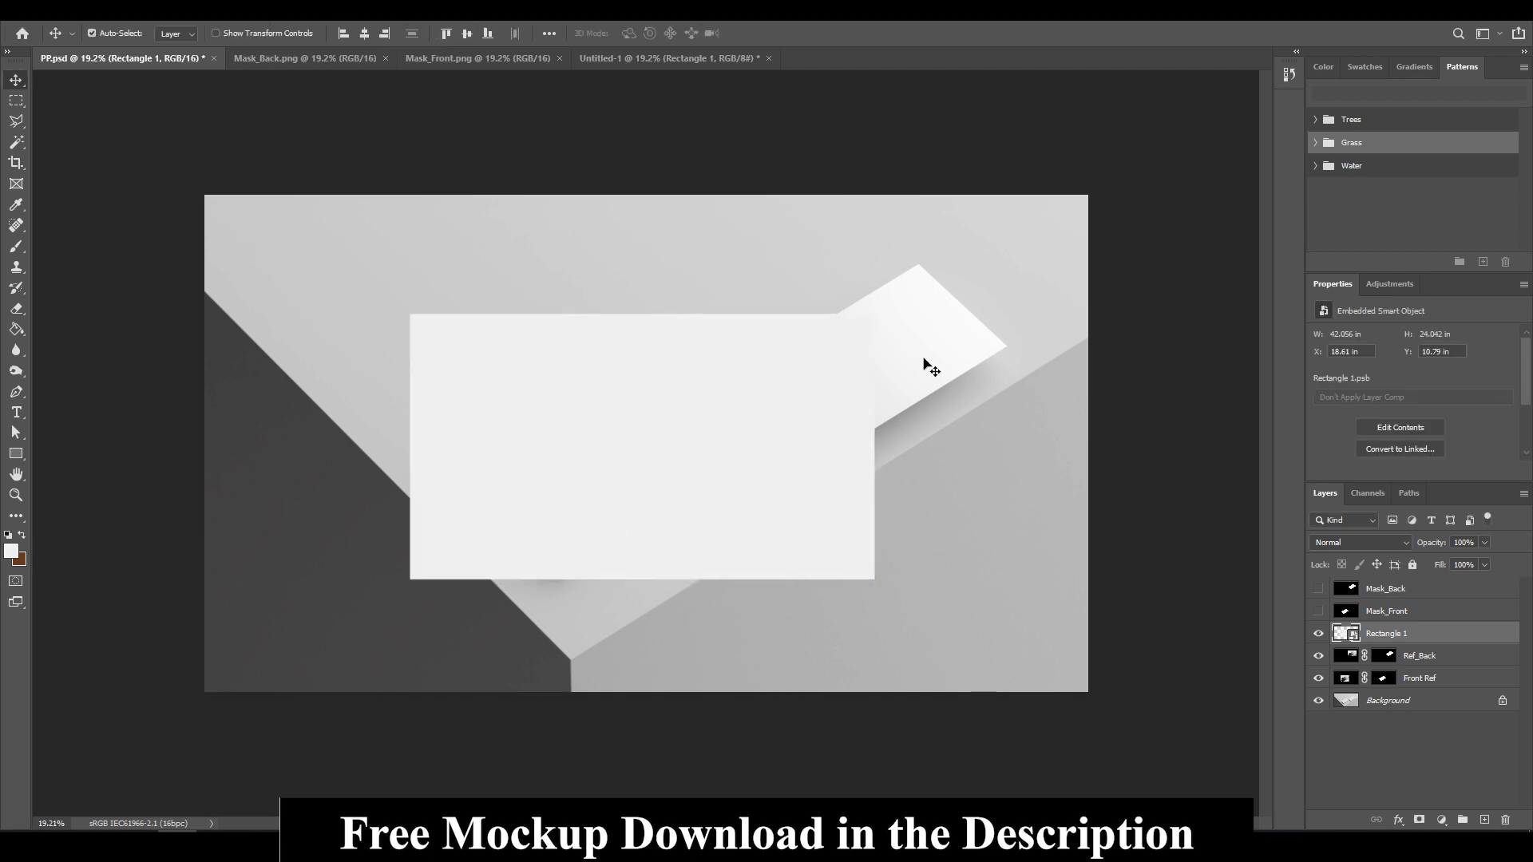
mouse_move(932, 424)
mouse_down()
mouse_move(643, 429)
mouse_move(756, 434)
mouse_up()
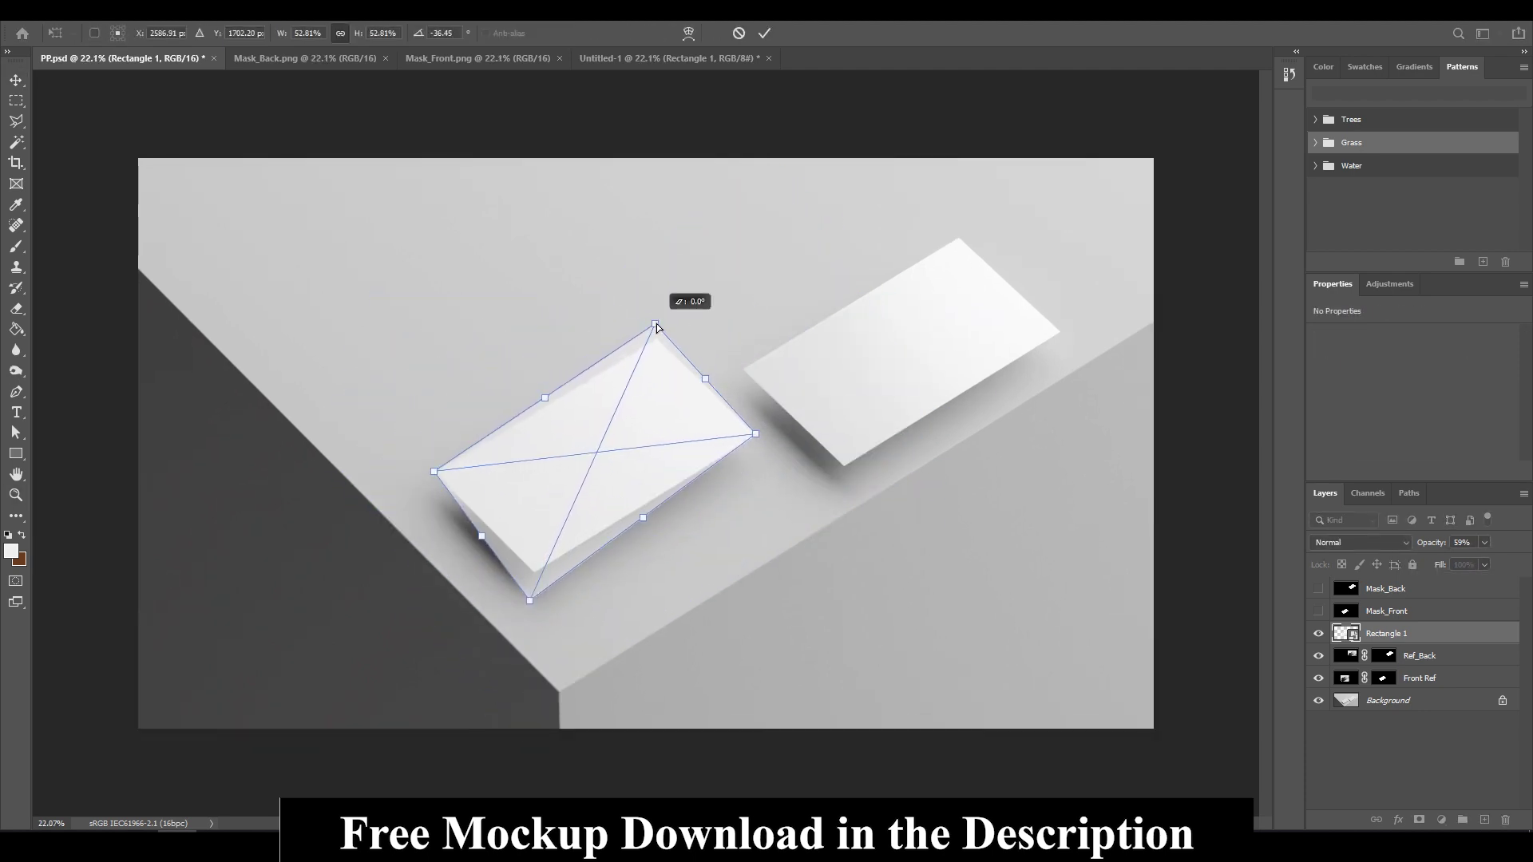
- Fit the smart object's corners precisely to the left card's corners
key(ctrl+1)
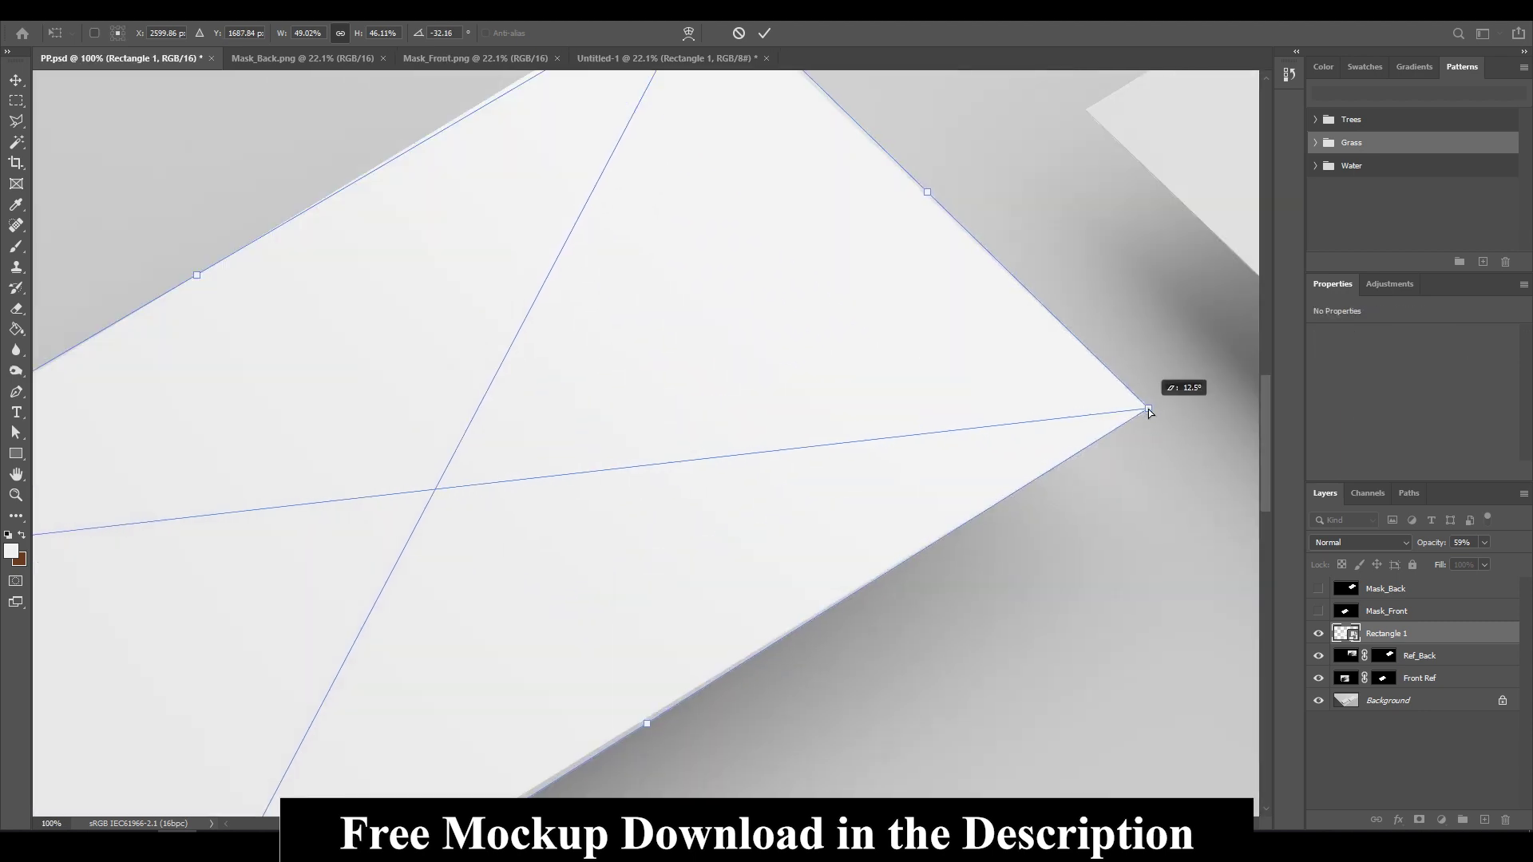
key(ctrl+plus)
key(ctrl+plus)
drag(921, 420, 838, 472)
drag(1061, 520, 1062, 525)
mouse_move(602, 189)
mouse_down()
mouse_move(911, 521)
mouse_move(877, 510)
mouse_up()
mouse_move(784, 472)
mouse_down()
mouse_move(741, 508)
mouse_move(631, 404)
mouse_move(594, 390)
mouse_up()
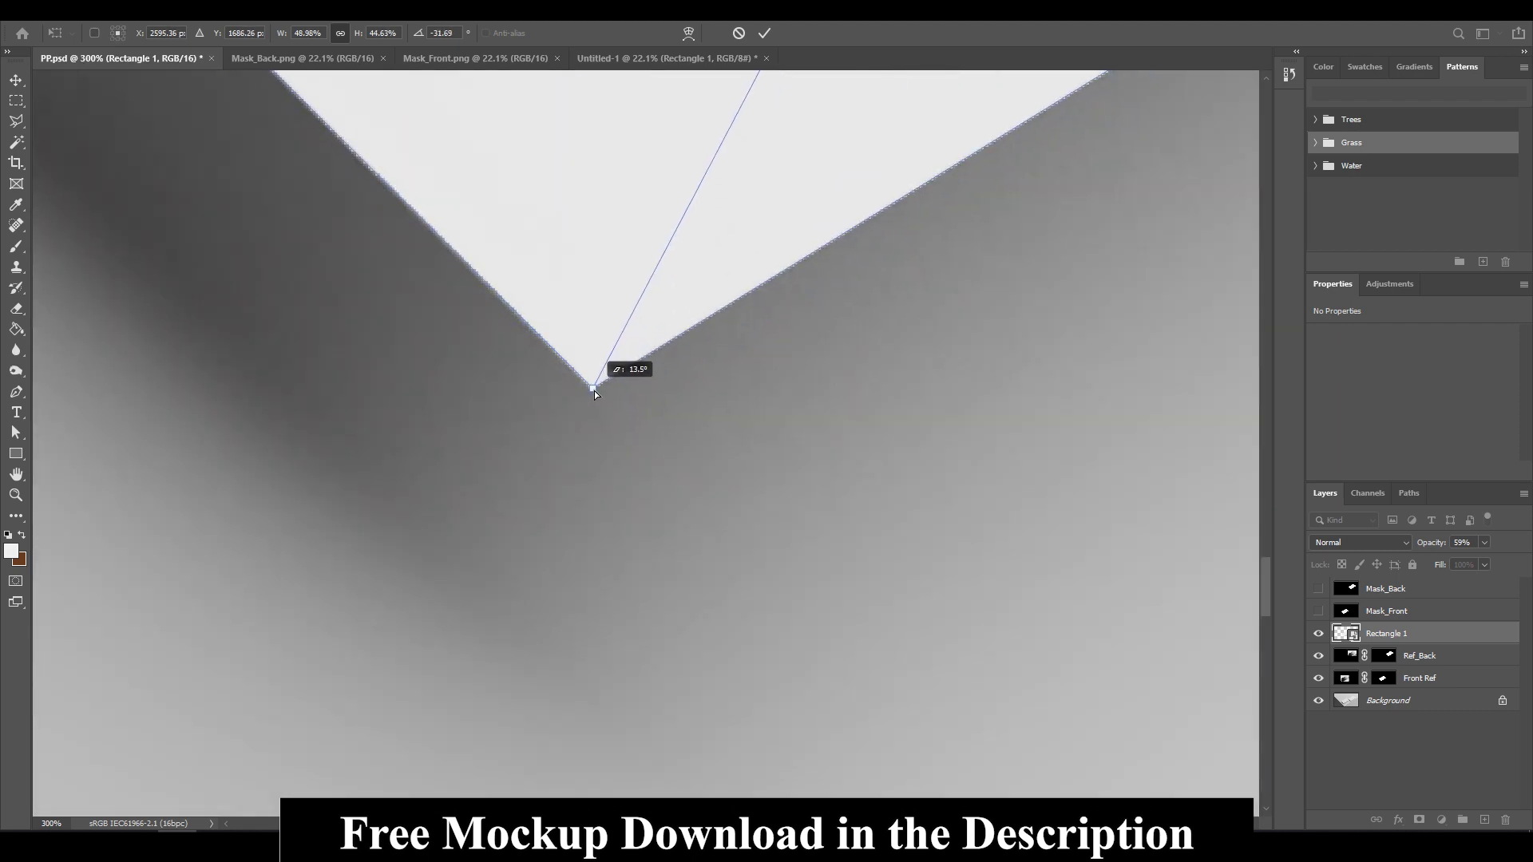
key(Return)
key(z)
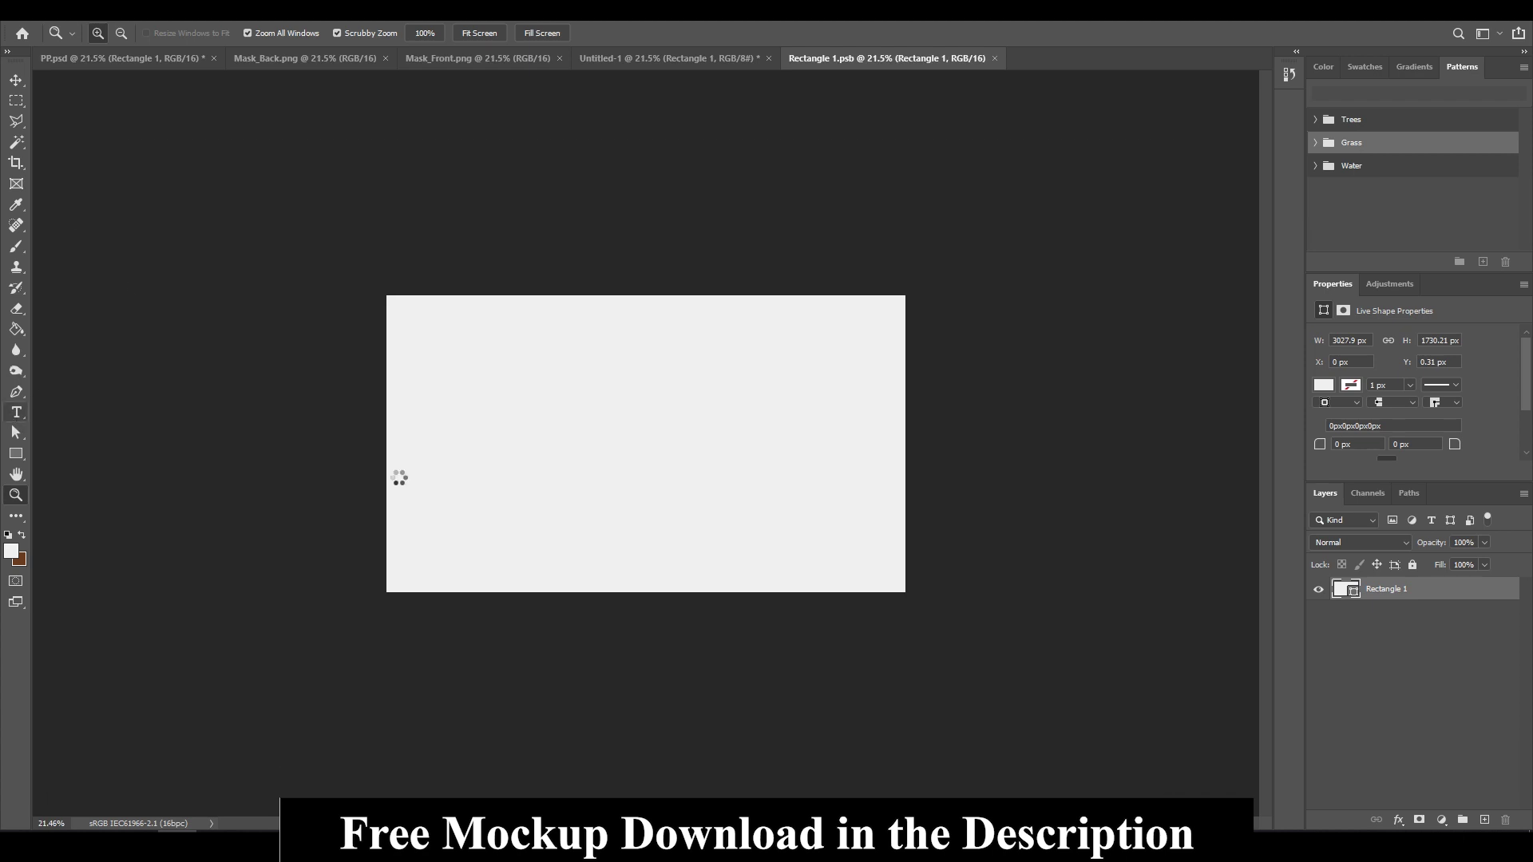
- Commit the MOCKUP CARD title text and enlarge it on the card
key(ctrl+v)
key(ctrl+Return)
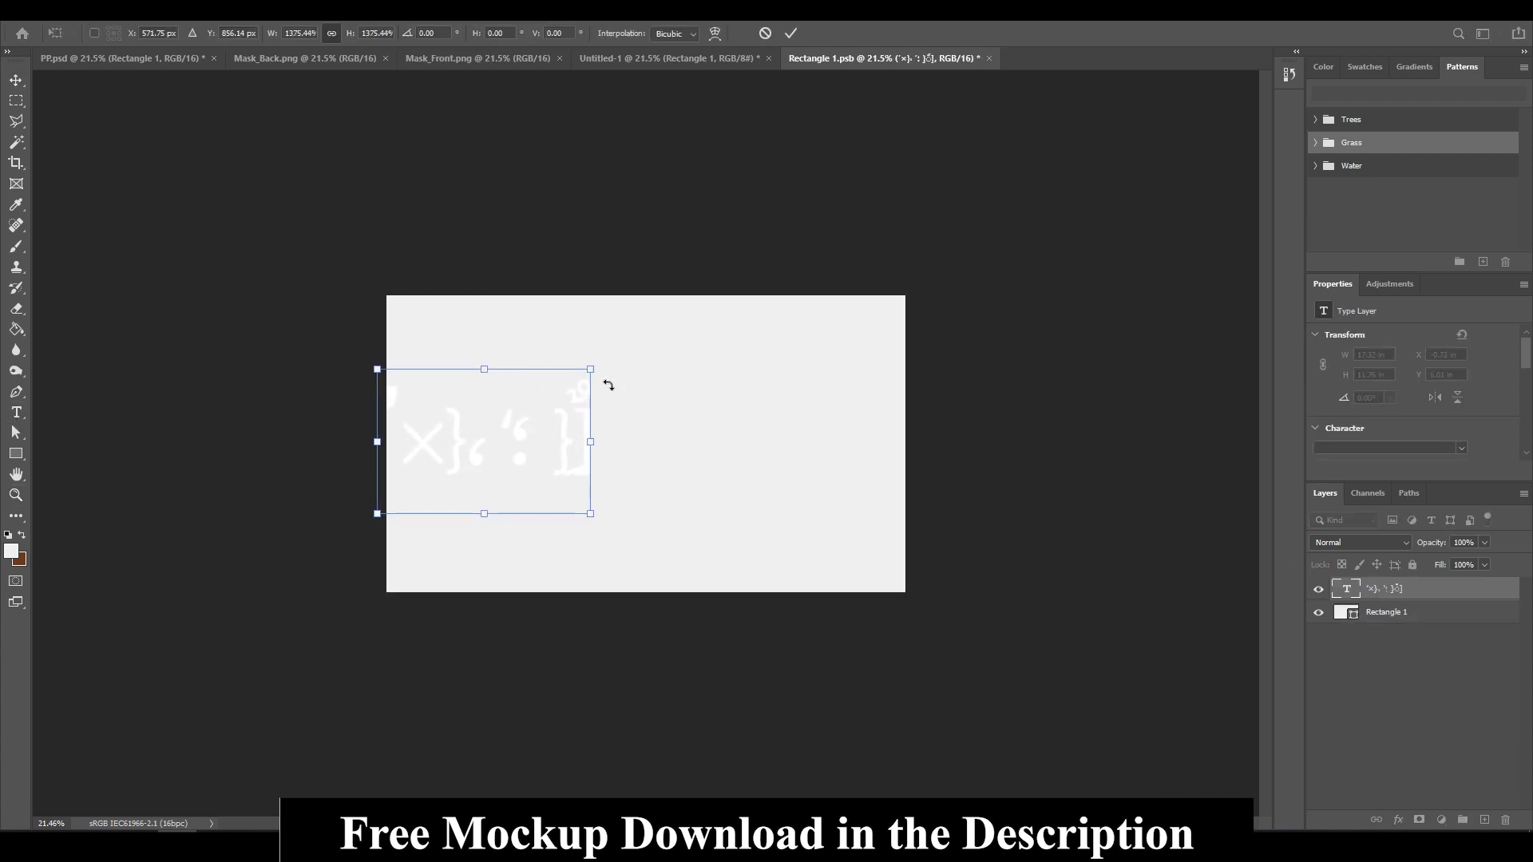
mouse_move(995, 473)
mouse_down()
mouse_move(712, 404)
mouse_move(630, 364)
mouse_up()
key(Return)
- Make the title black, the card background white and the underline pink
click(1444, 413)
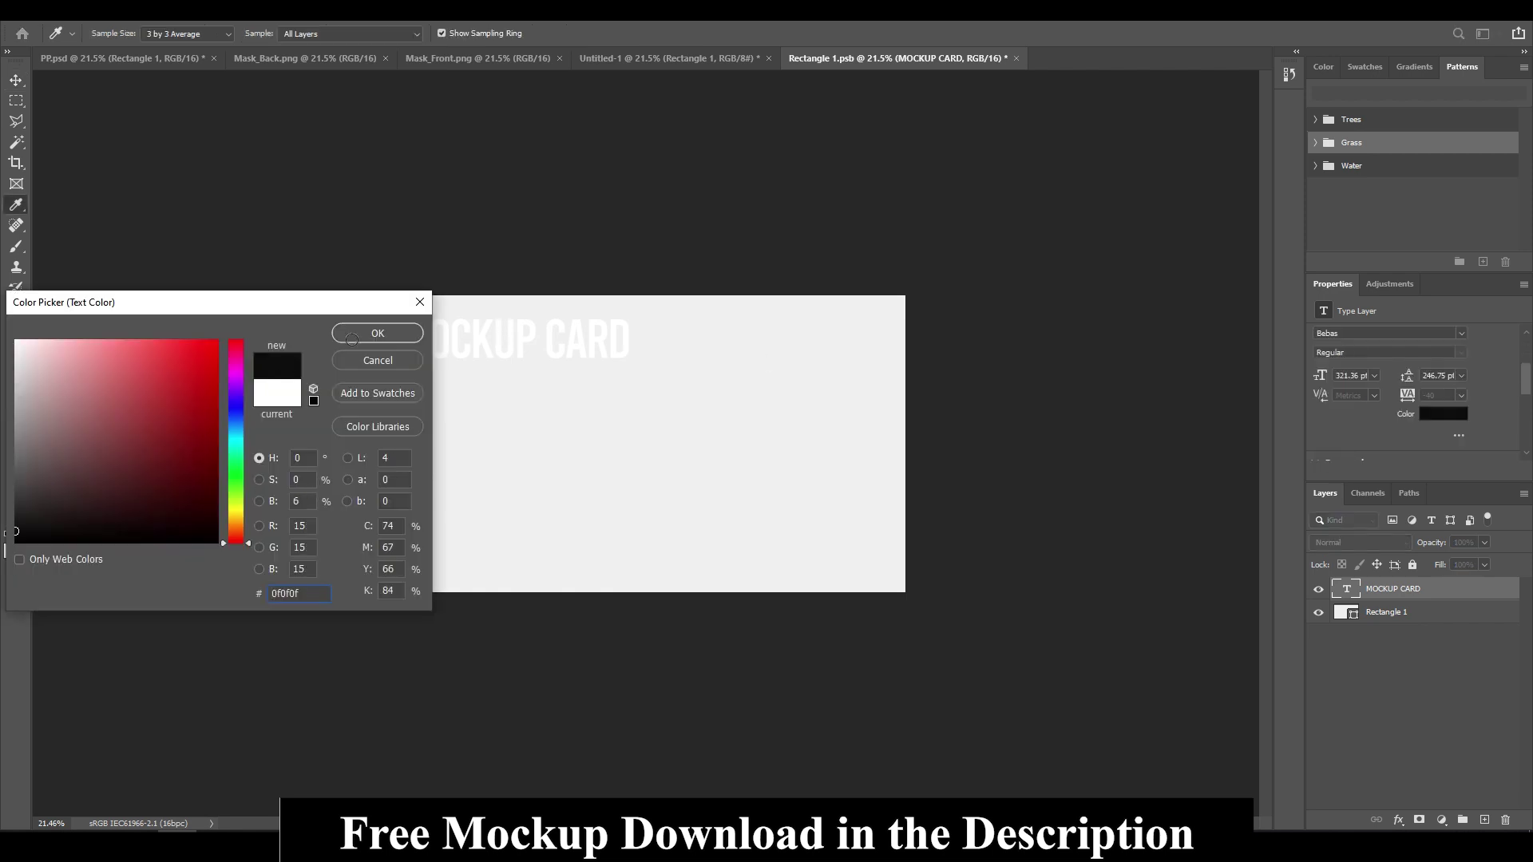
click(351, 340)
double_click(1347, 611)
click(16, 342)
click(378, 333)
key(z)
key(ctrl+plus)
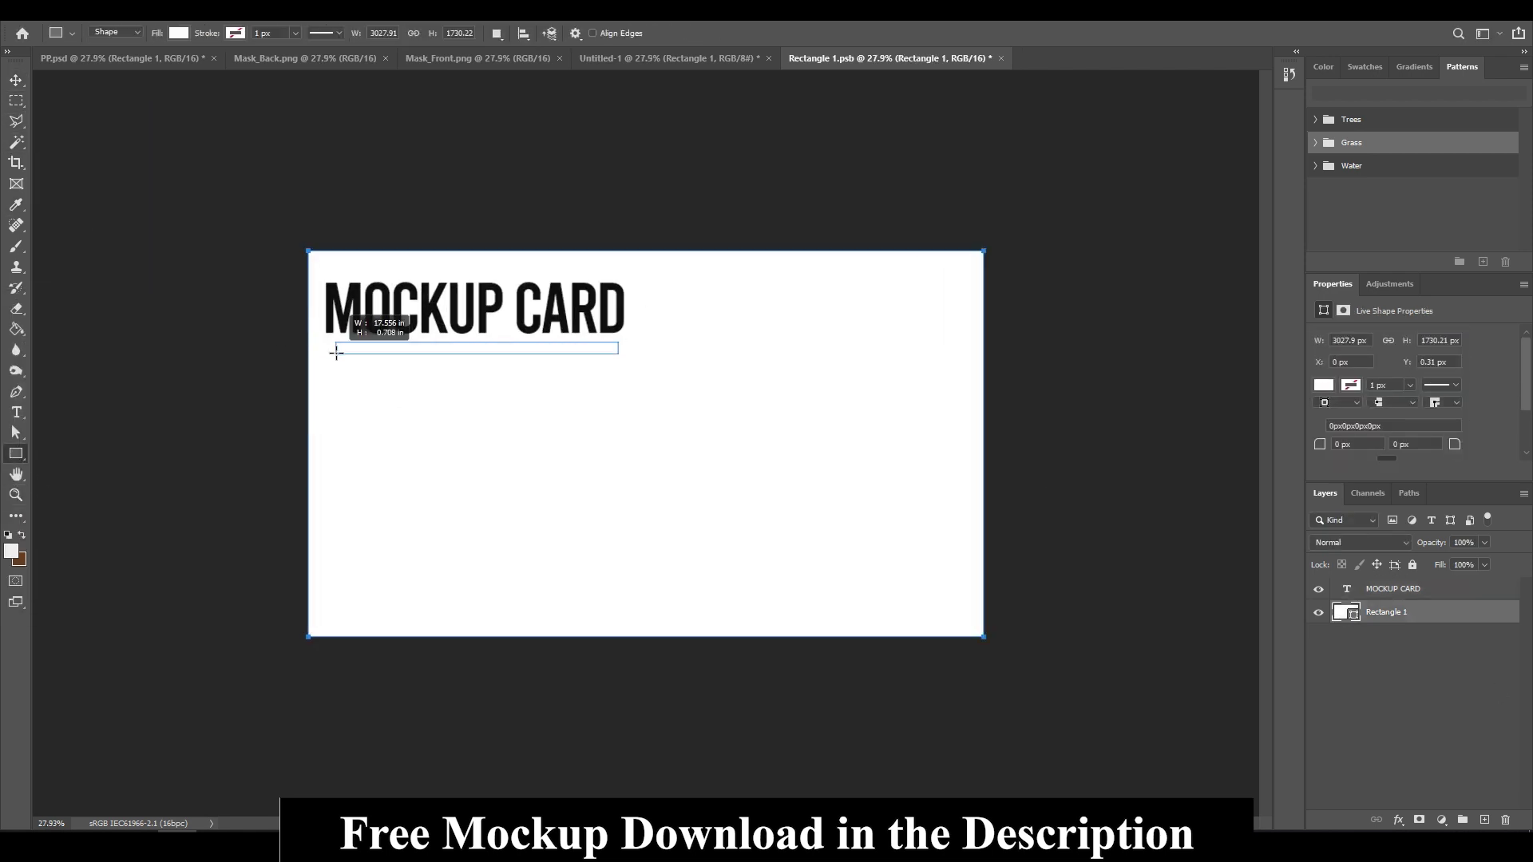
click(1323, 385)
click(382, 338)
- Save the card contents and set Rectangle 1's blend mode to Multiply in the mockup
key(ctrl+minus)
key(ctrl+s)
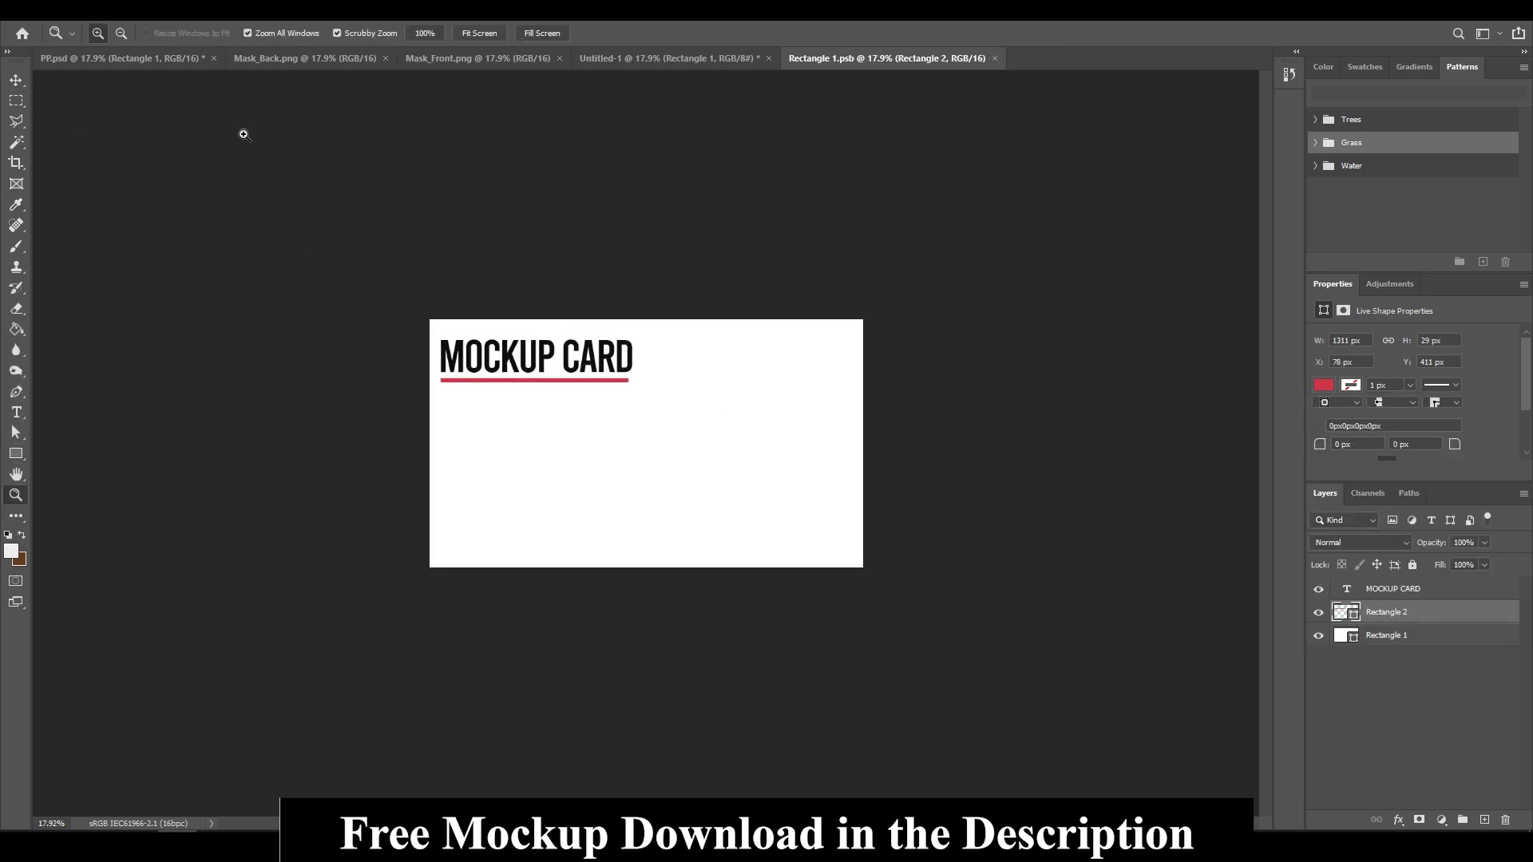
key(ctrl+Tab)
click(1360, 542)
click(1357, 583)
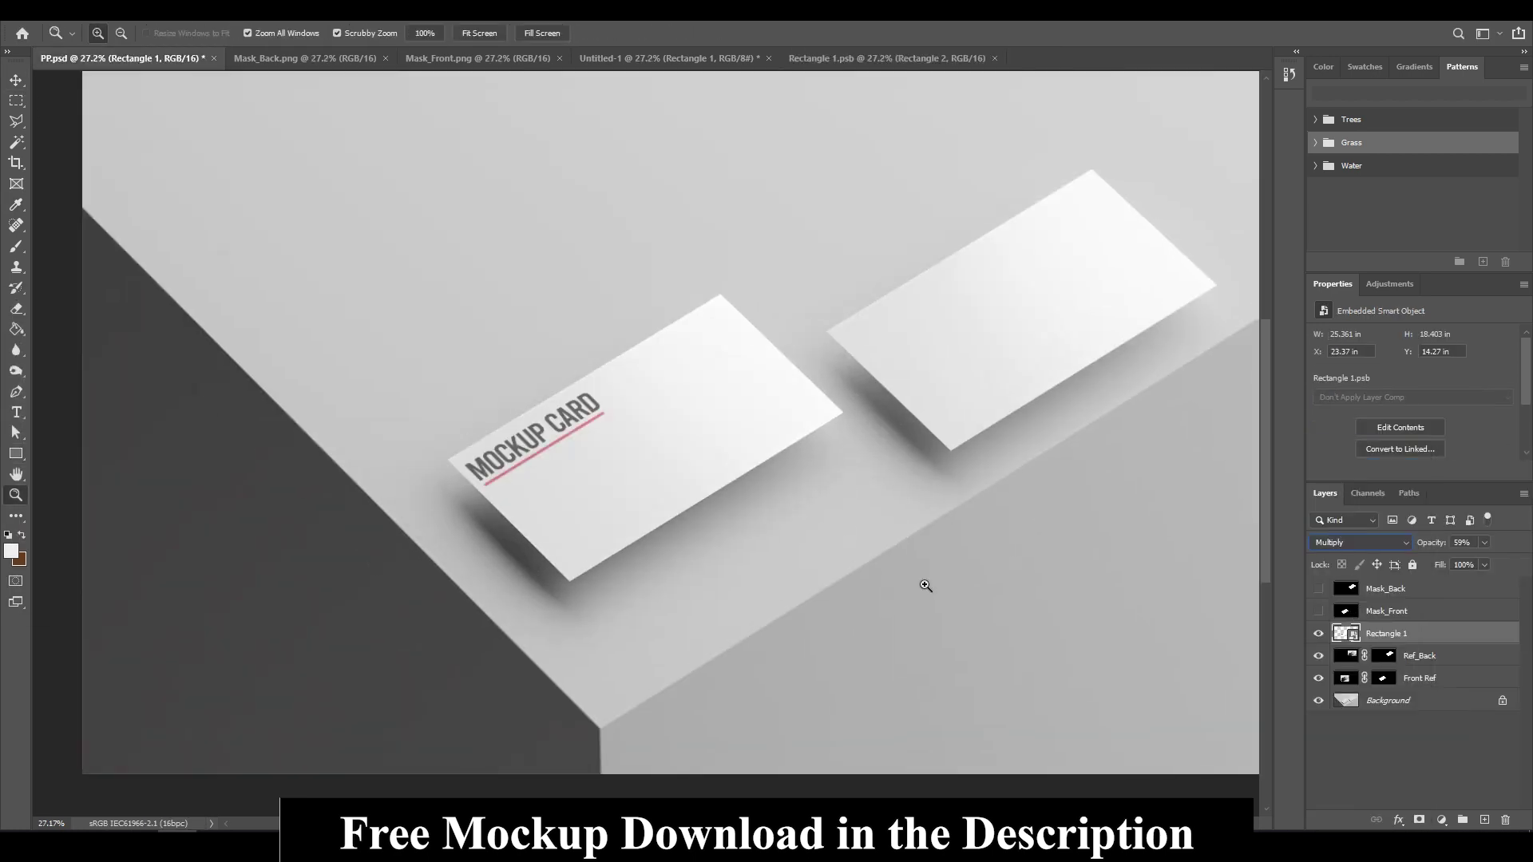
- Shrink the MOCKUP CARD title and its underline proportionally inside the front card design
click(577, 447)
key(v)
drag(606, 413, 780, 345)
key(z)
mouse_move(650, 376)
mouse_down()
mouse_move(686, 360)
mouse_move(558, 352)
mouse_up()
key(ctrl+shift+Tab)
key(v)
ctrl+shift+click(591, 343)
key(ctrl+t)
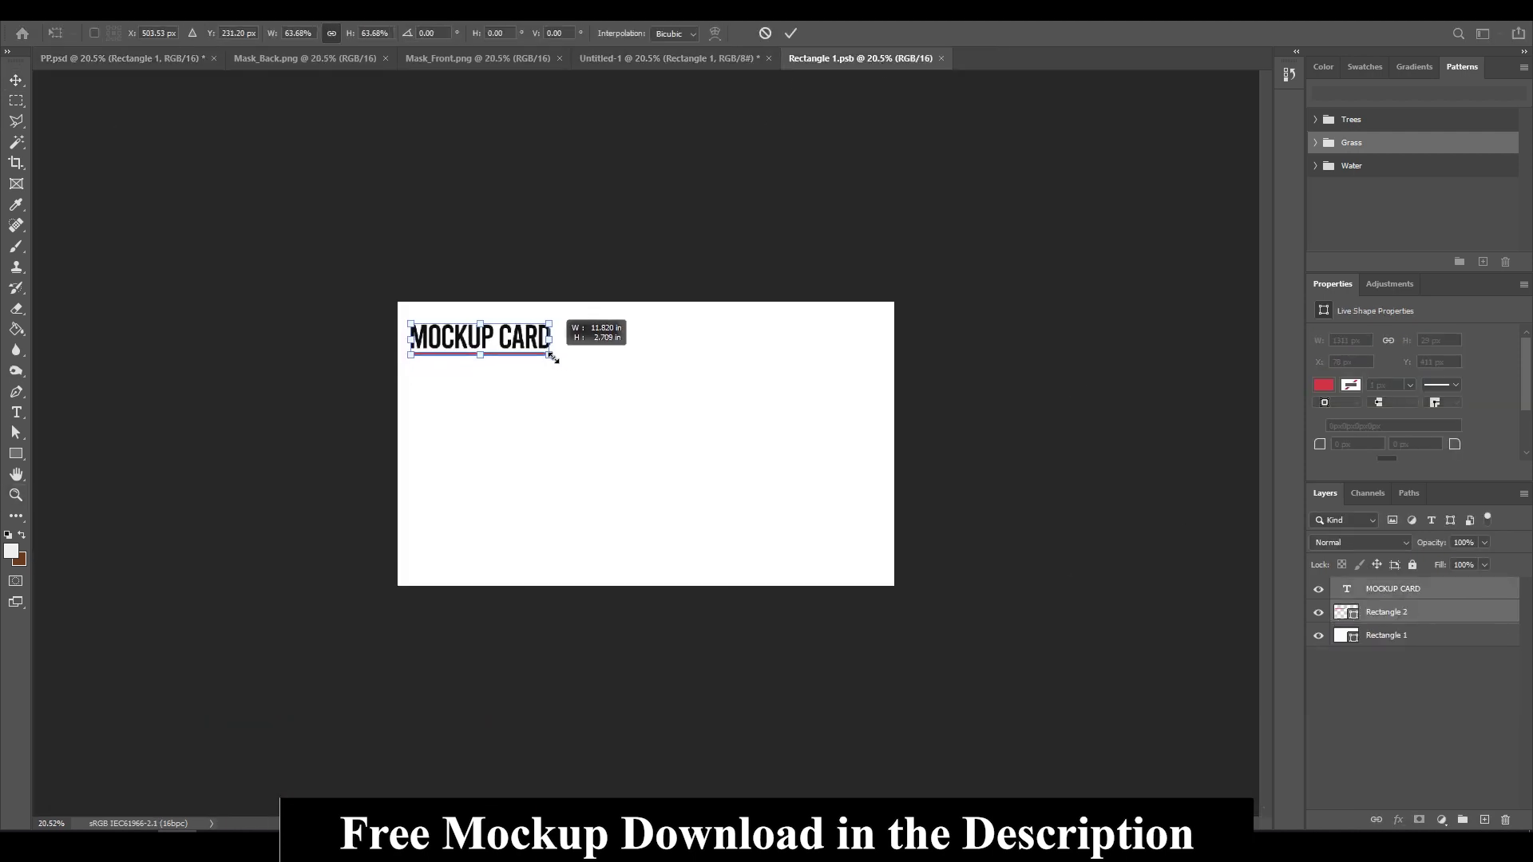
key(Return)
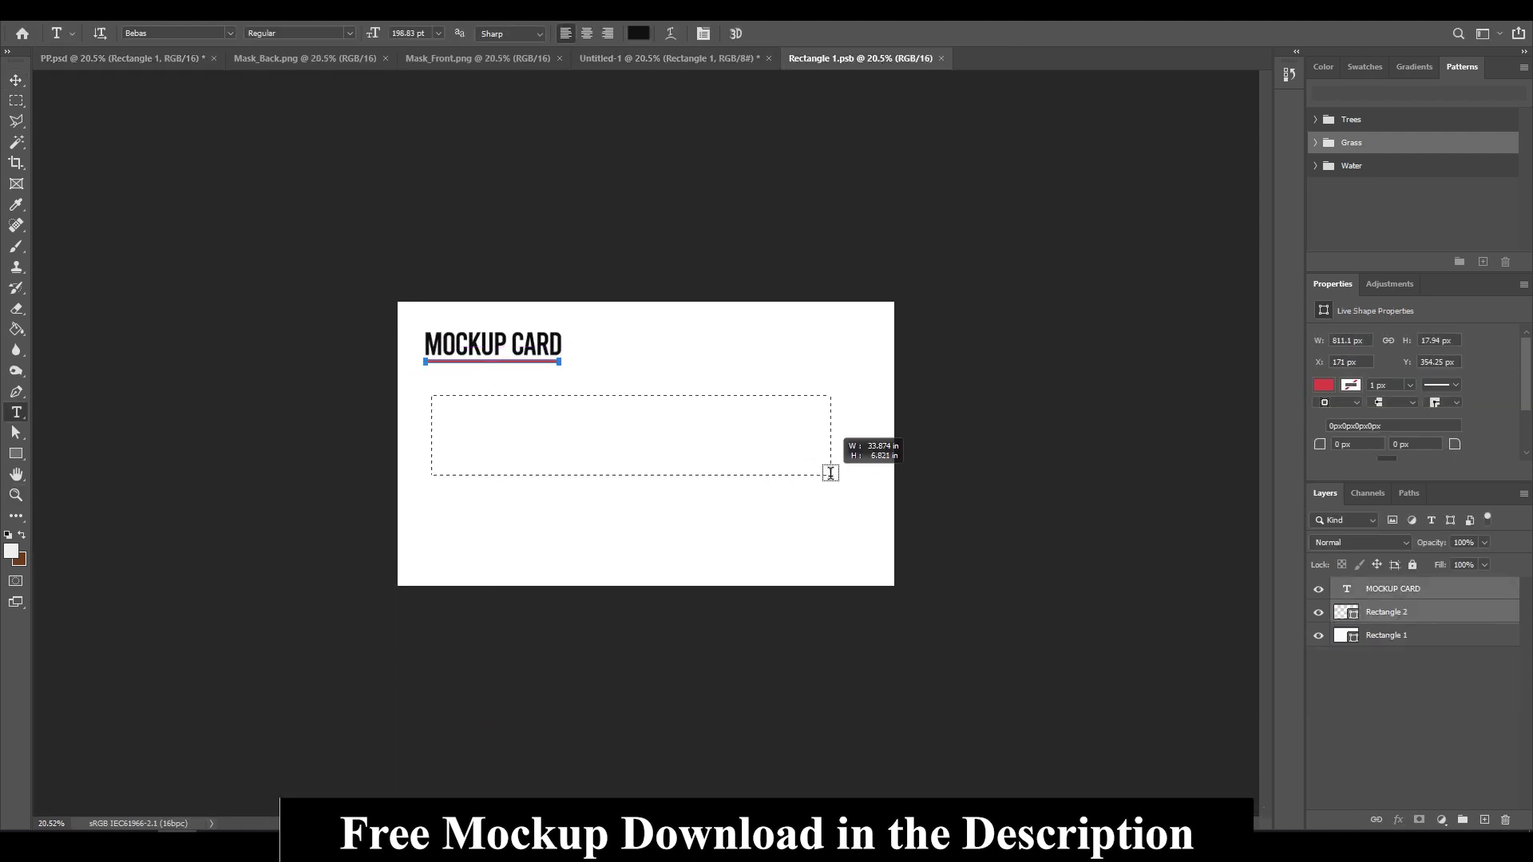
- Add a text box of lorem ipsum placeholder text below the title
drag(830, 473, 831, 491)
key(ctrl+plus)
key(ctrl+plus)
key(ctrl+plus)
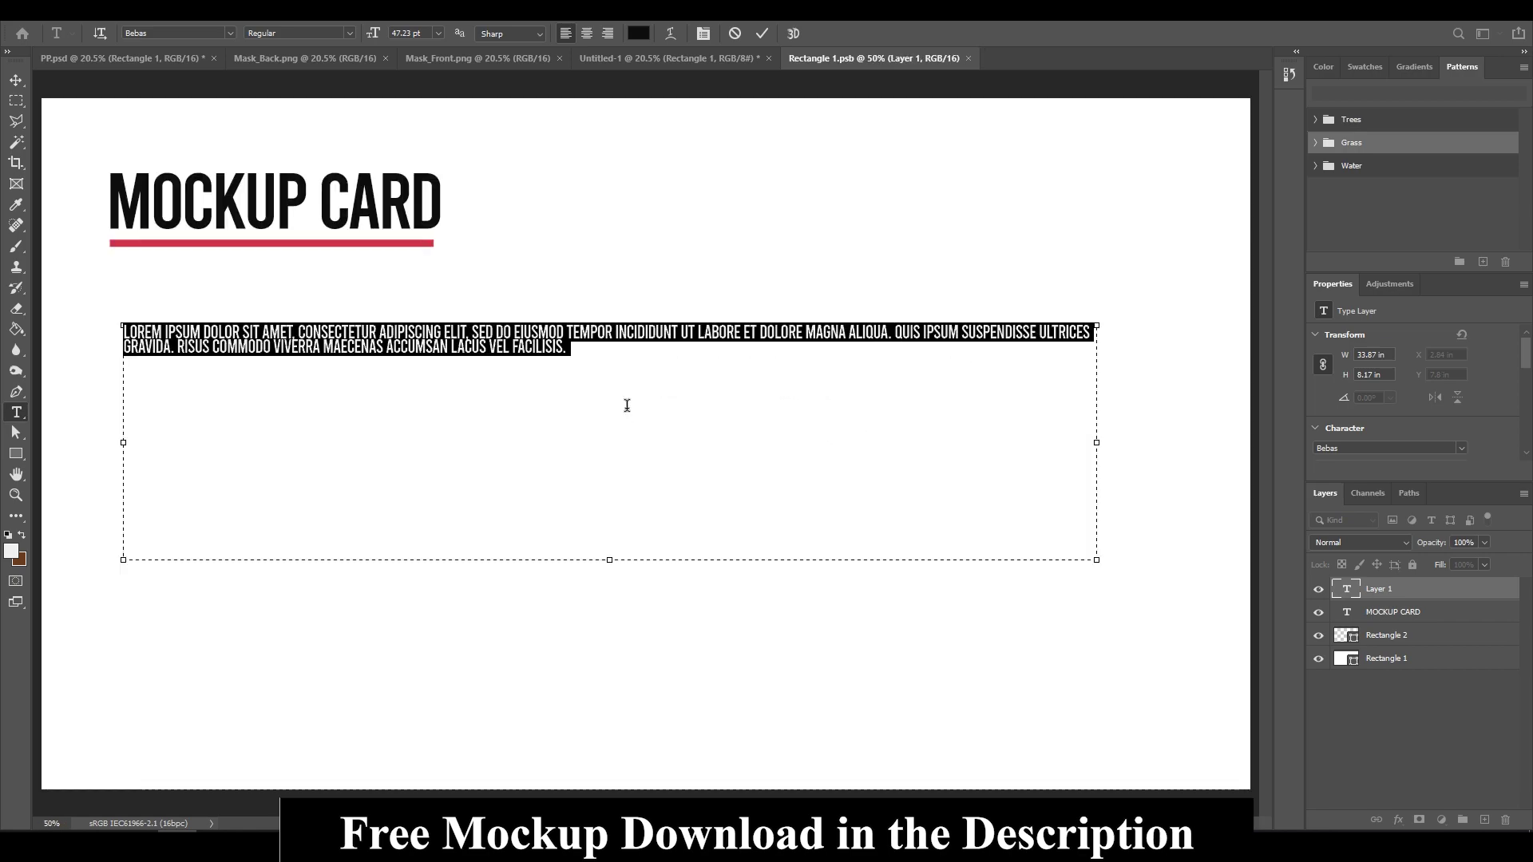
key(ctrl+v)
alt+scroll(559, 344, up, 1)
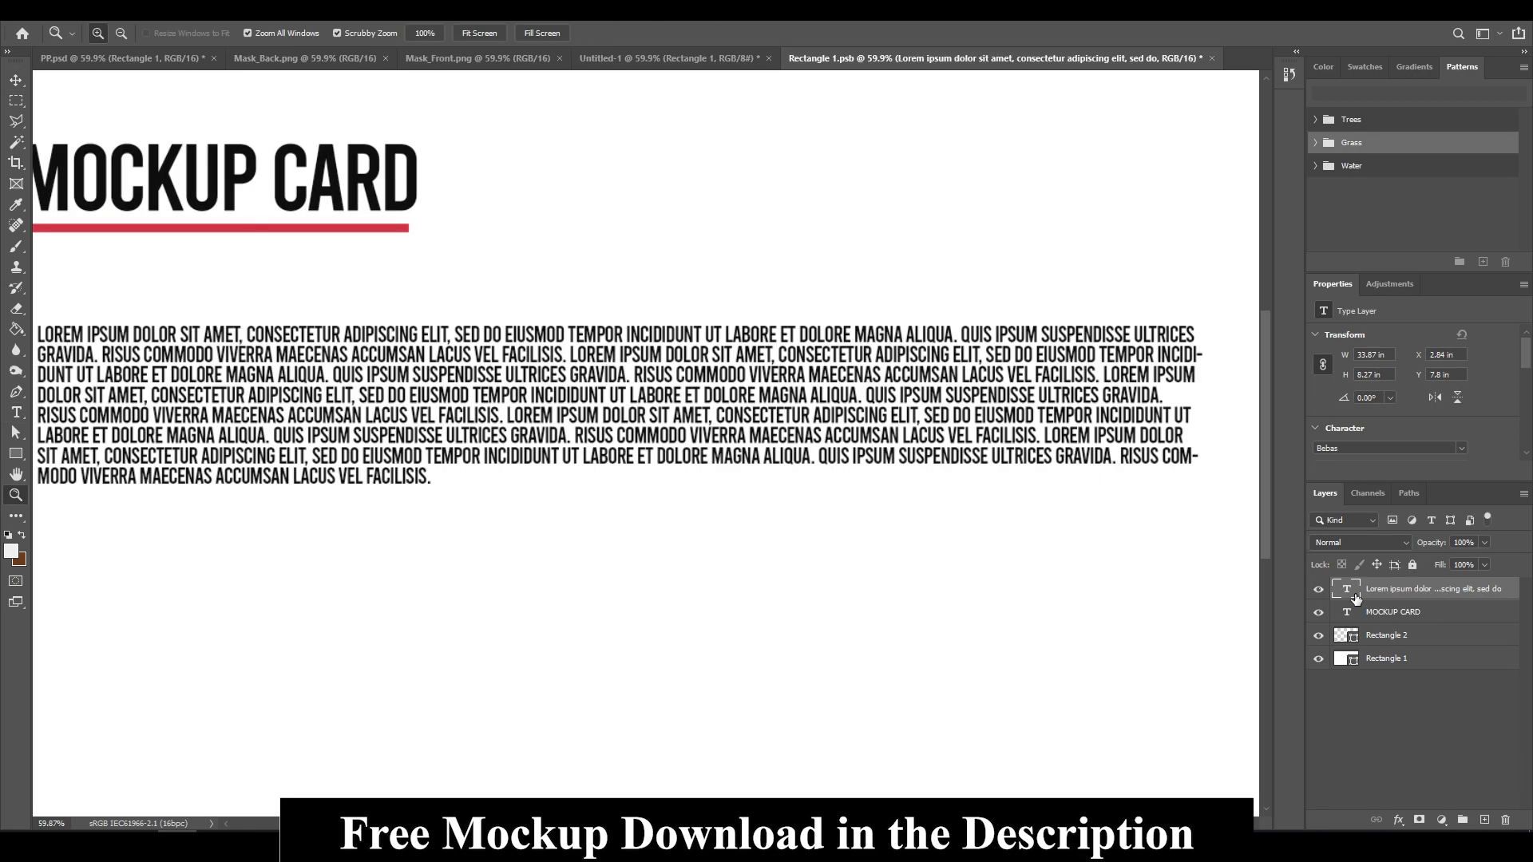
key(ctrl+a)
alt+scroll(924, 519, down, 4)
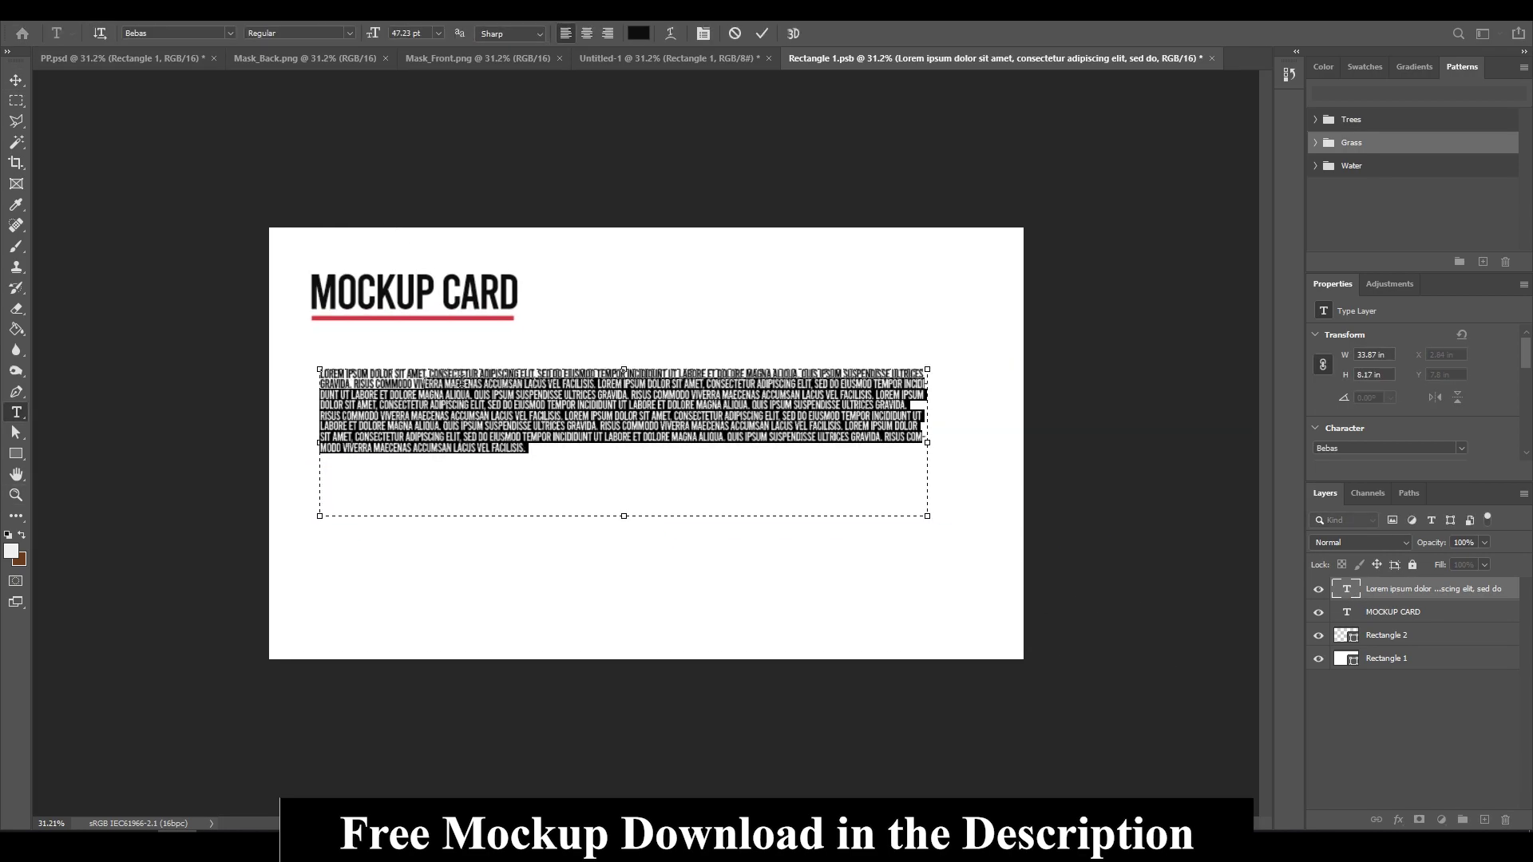
- Set the placeholder paragraph to Times New Roman at size 5
click(175, 33)
text(times)
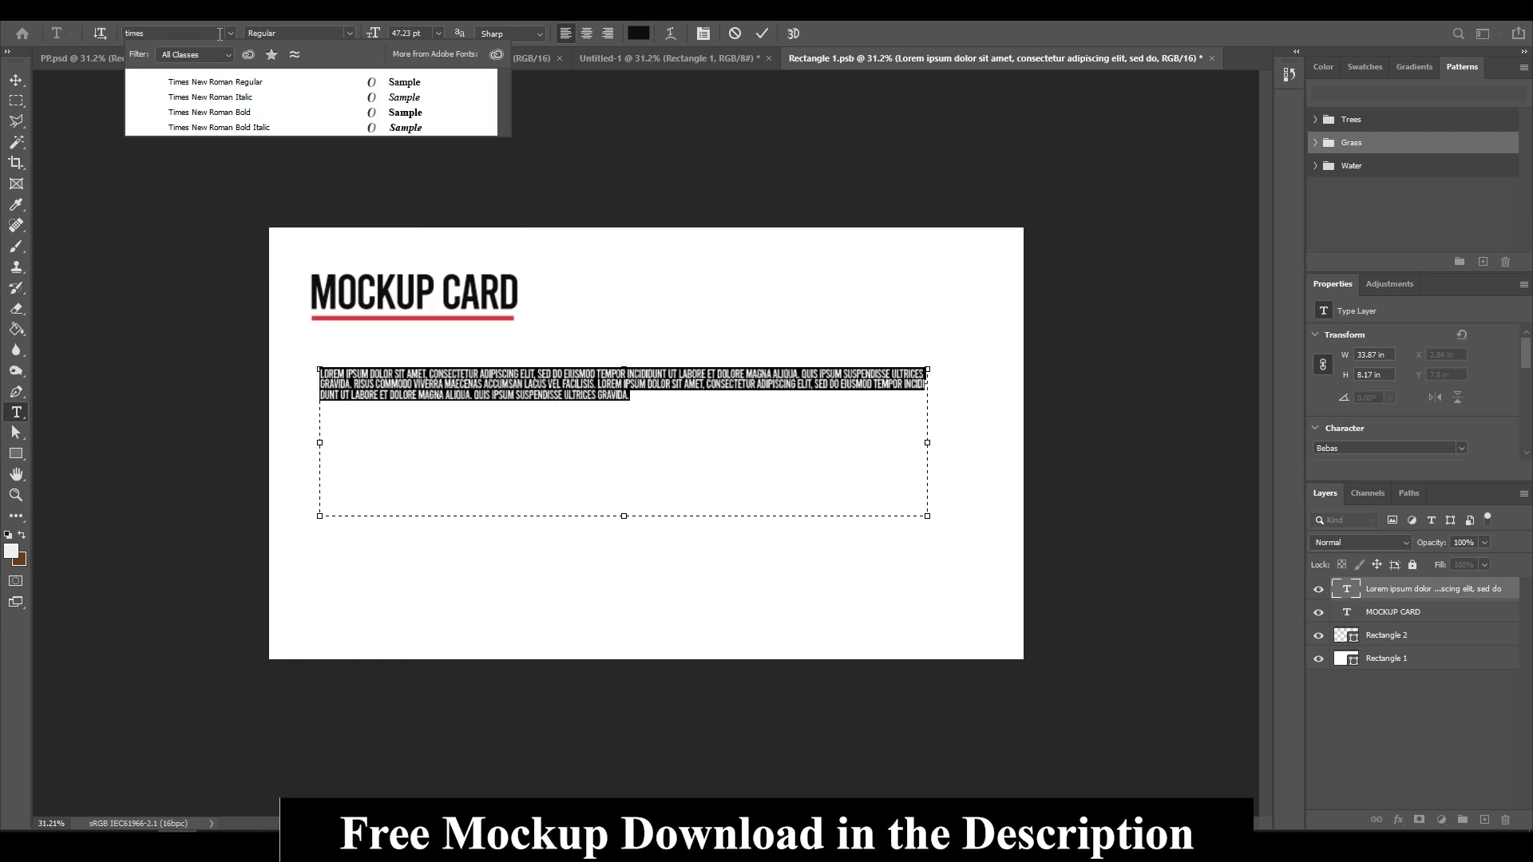
key(Return)
key(ctrl+Return)
double_click(1346, 591)
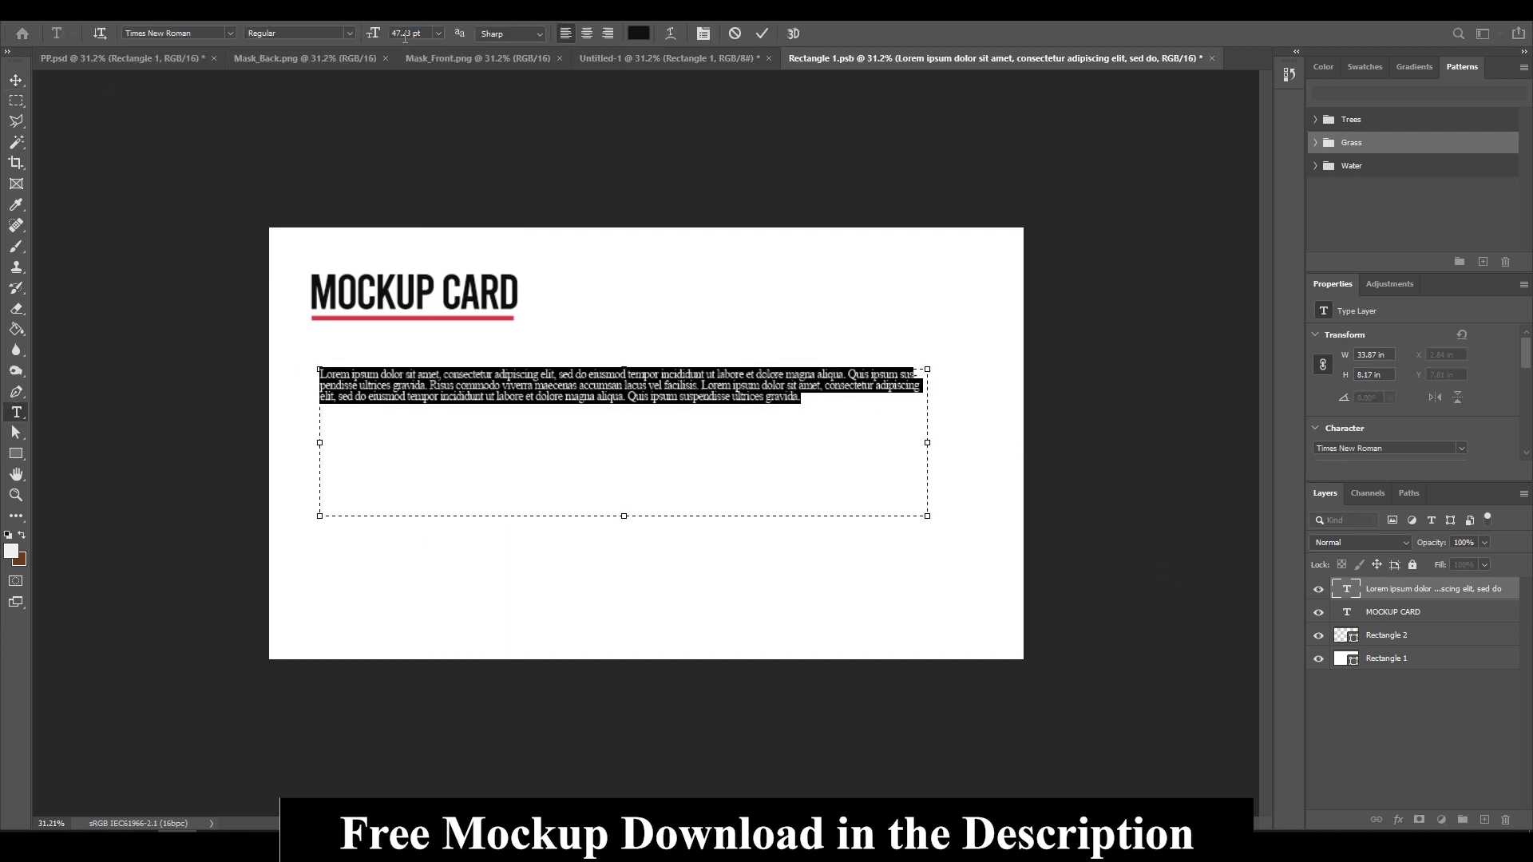
click(417, 33)
text(75)
key(Return)
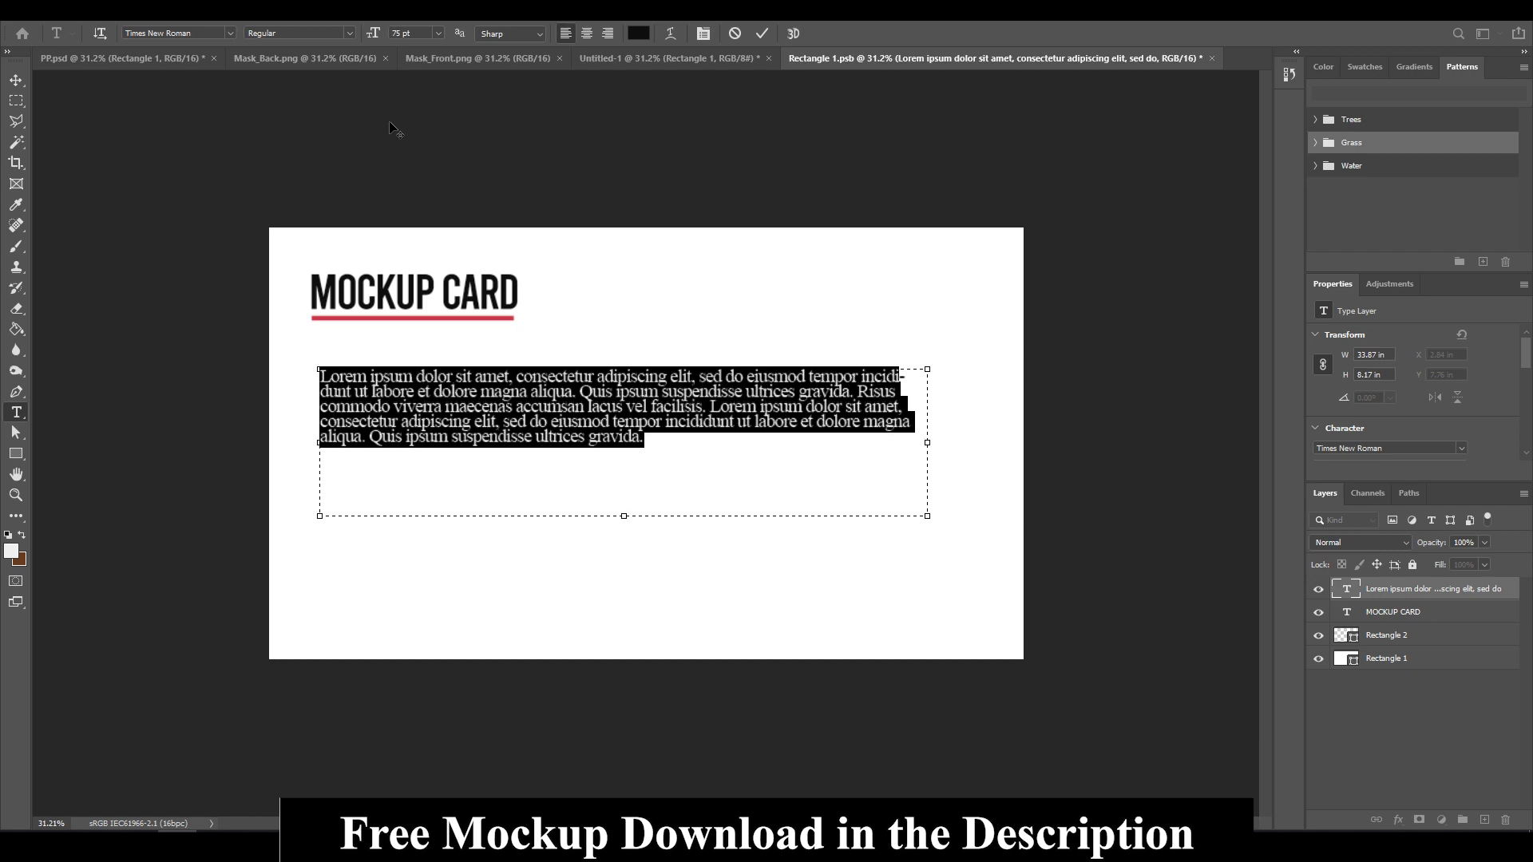
key(Escape)
- Save the card design and return to PP.psd, zoomed out to both cards
key(ctrl+s)
key(z)
key(ctrl+Tab)
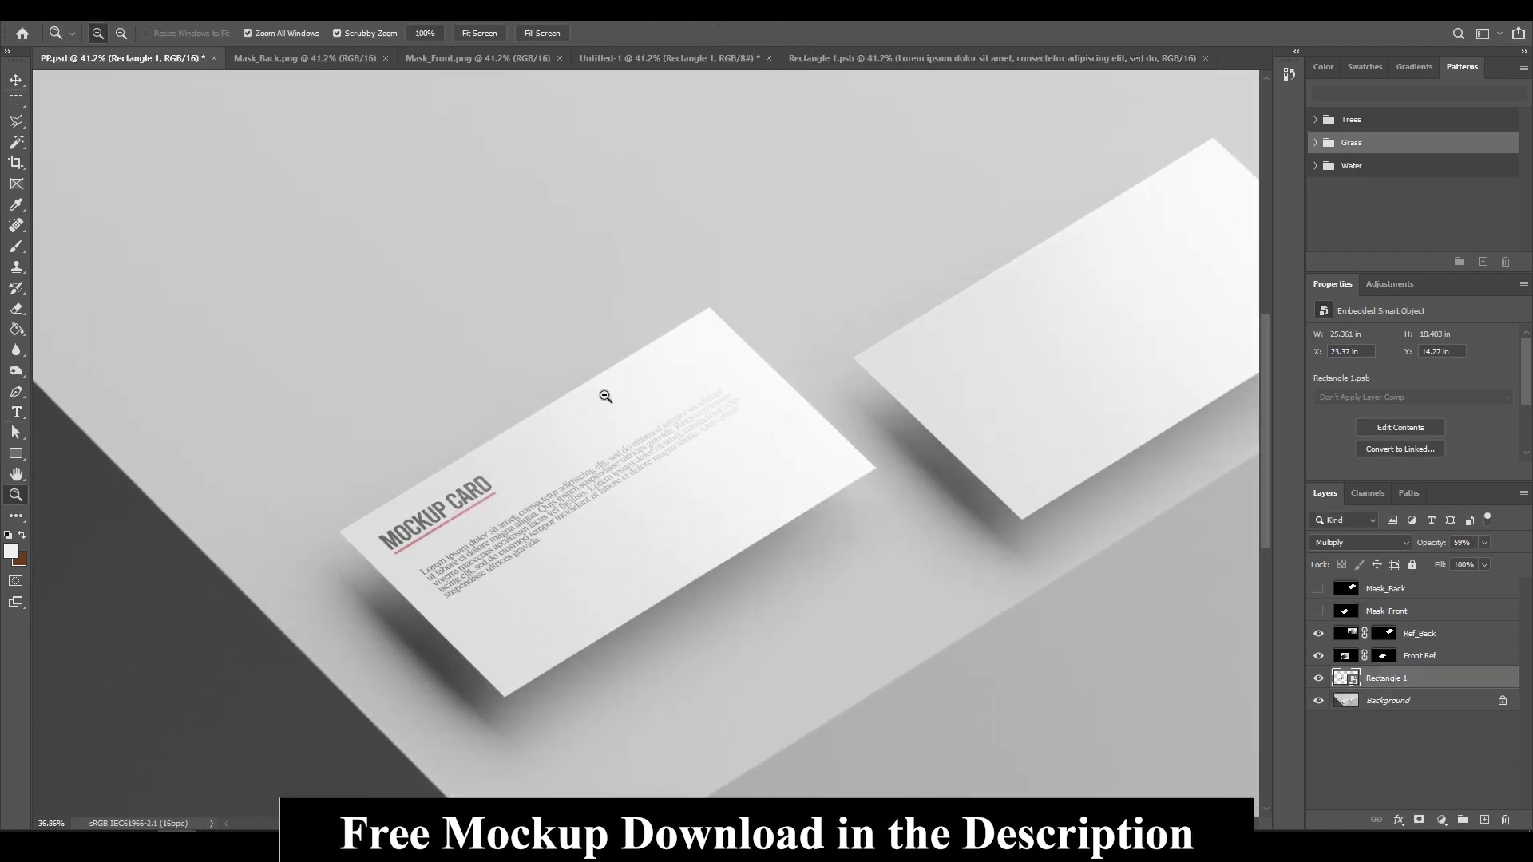
alt+drag(605, 399, 397, 291)
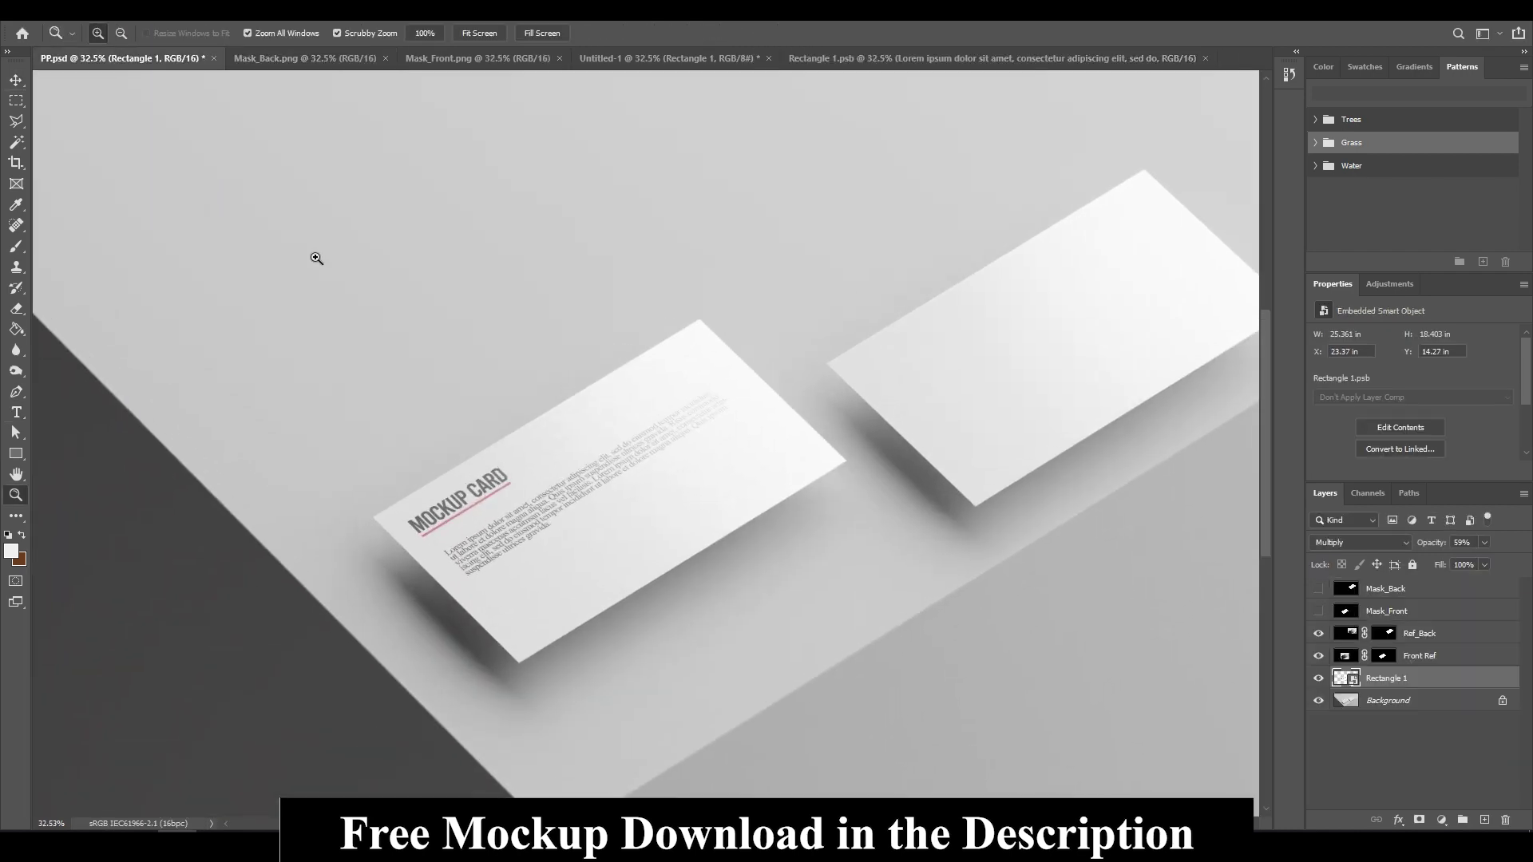
- Add an Exposure adjustment layer that slightly darkens the scene through offset and gamma
alt+drag(317, 258, 654, 296)
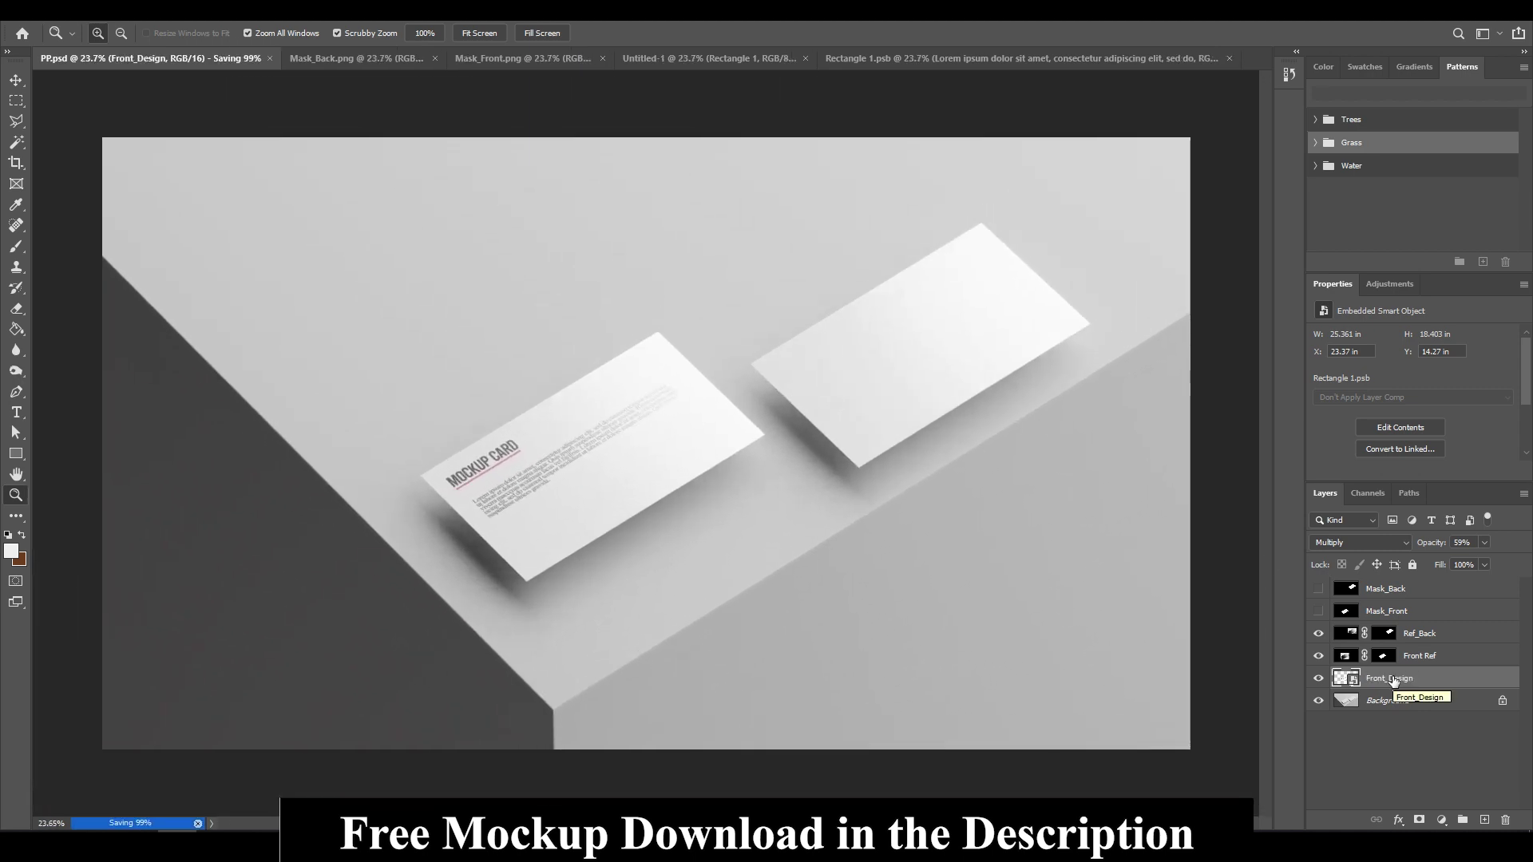
click(1442, 820)
click(1438, 631)
drag(1426, 678, 1428, 621)
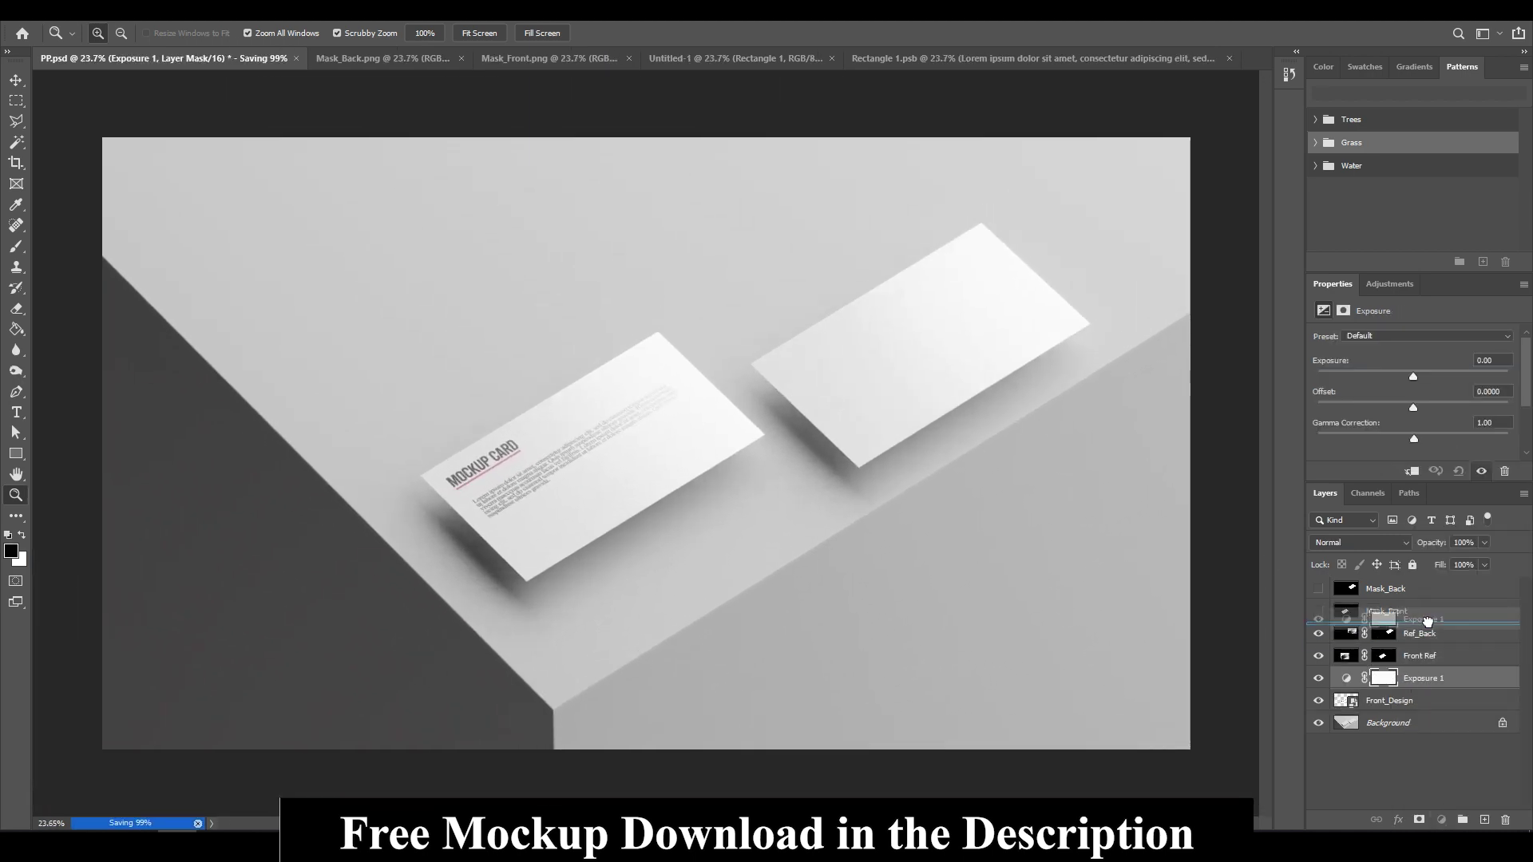
mouse_move(1415, 439)
mouse_down()
mouse_move(1409, 409)
mouse_move(1405, 439)
mouse_up()
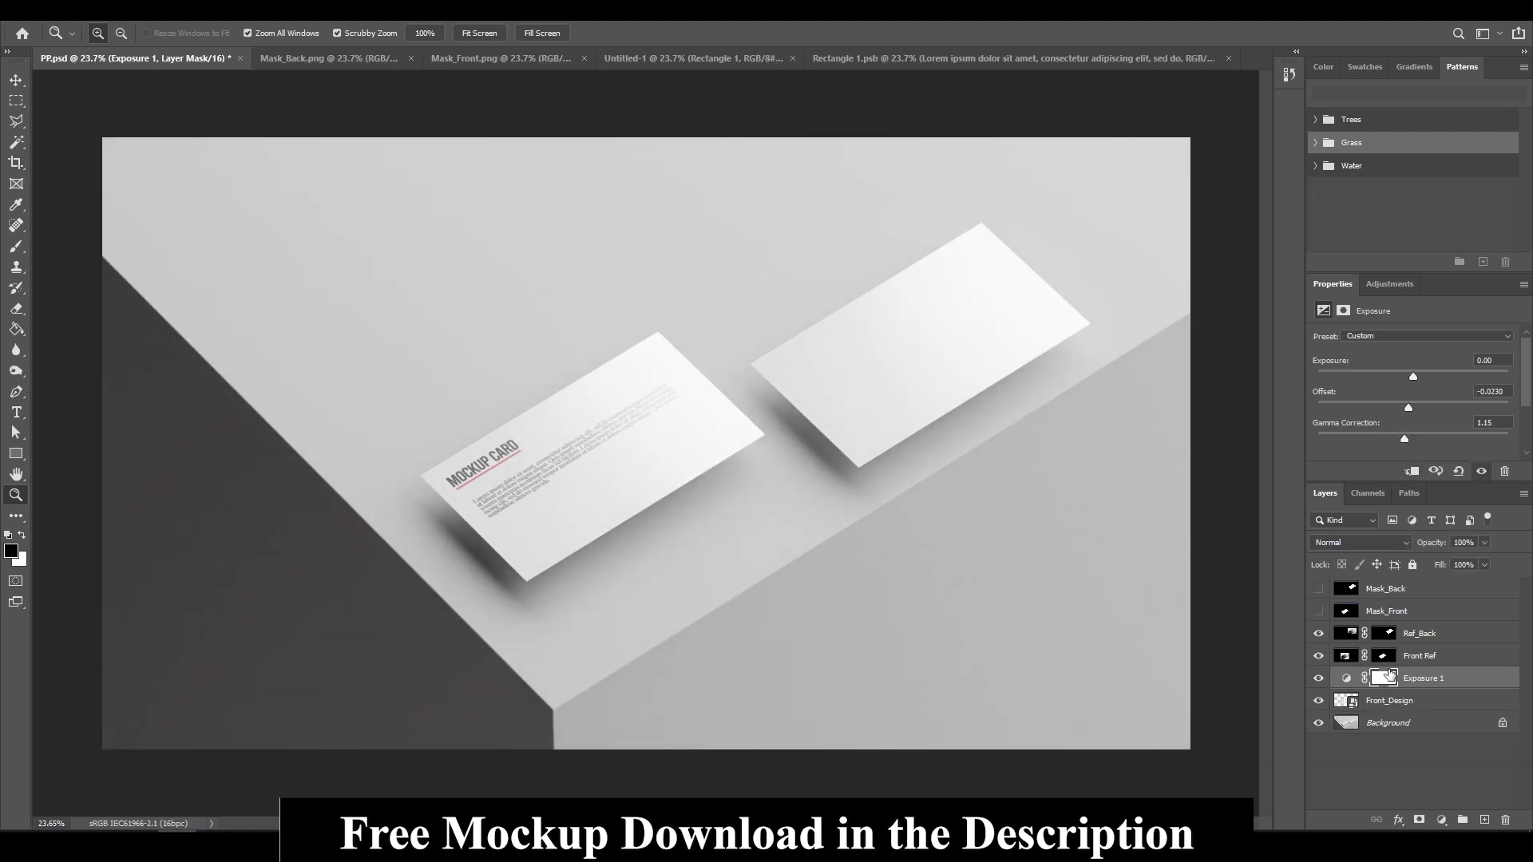
- Add a Levels adjustment with adjusted white, black and midtone input levels
click(1441, 820)
click(1431, 486)
drag(1511, 415, 1510, 415)
drag(1339, 414, 1349, 413)
drag(863, 530, 695, 520)
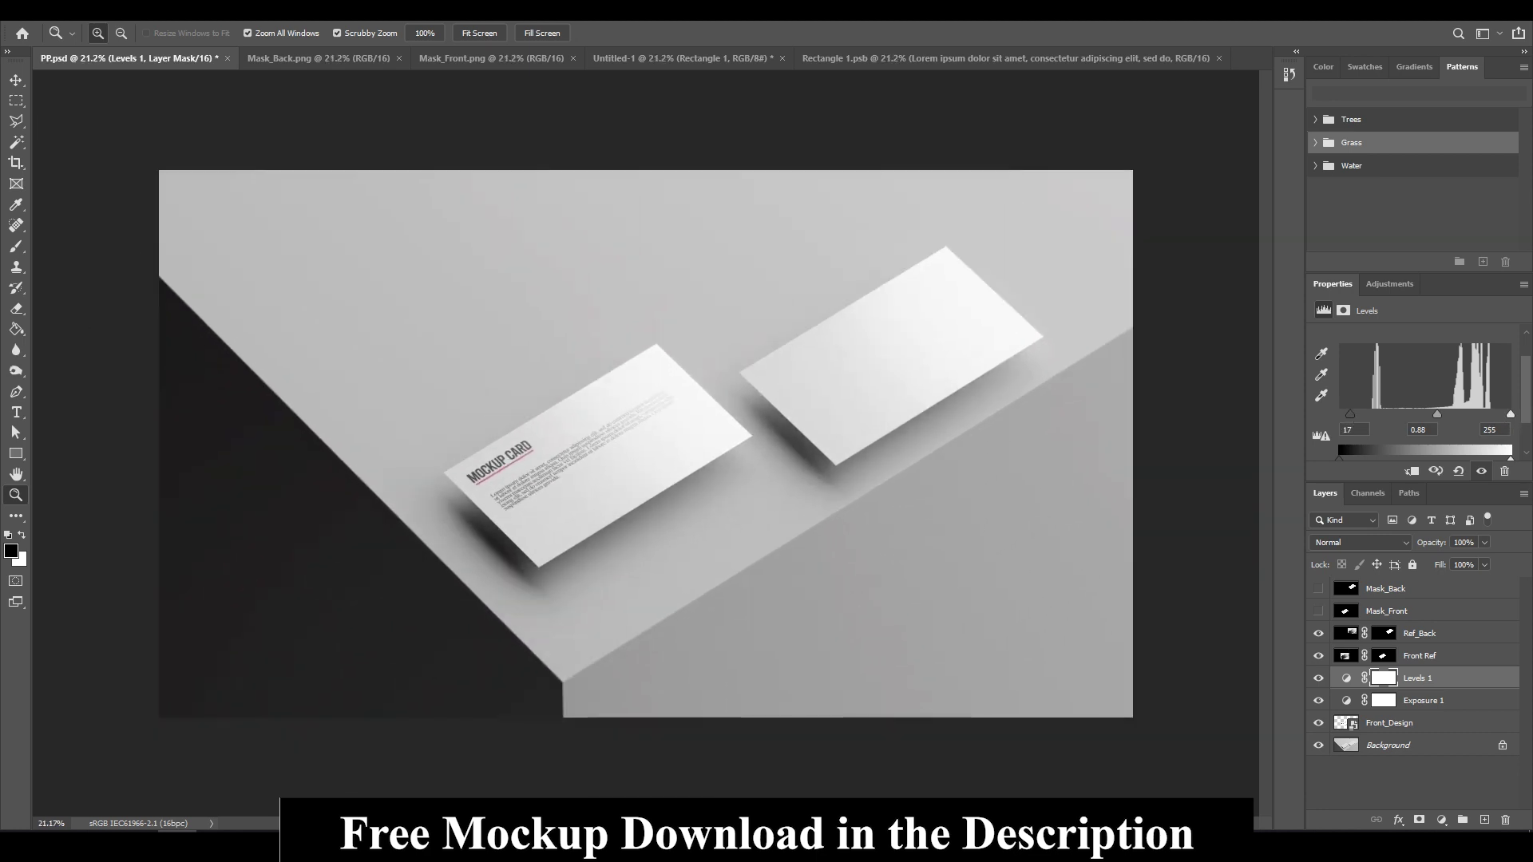
- Fill the Exposure mask black over a Polygonal Lasso selection of the dark lower-left table area
click(221, 413)
key(alt+bracketleft)
click(424, 574)
key(z)
drag(479, 573, 622, 571)
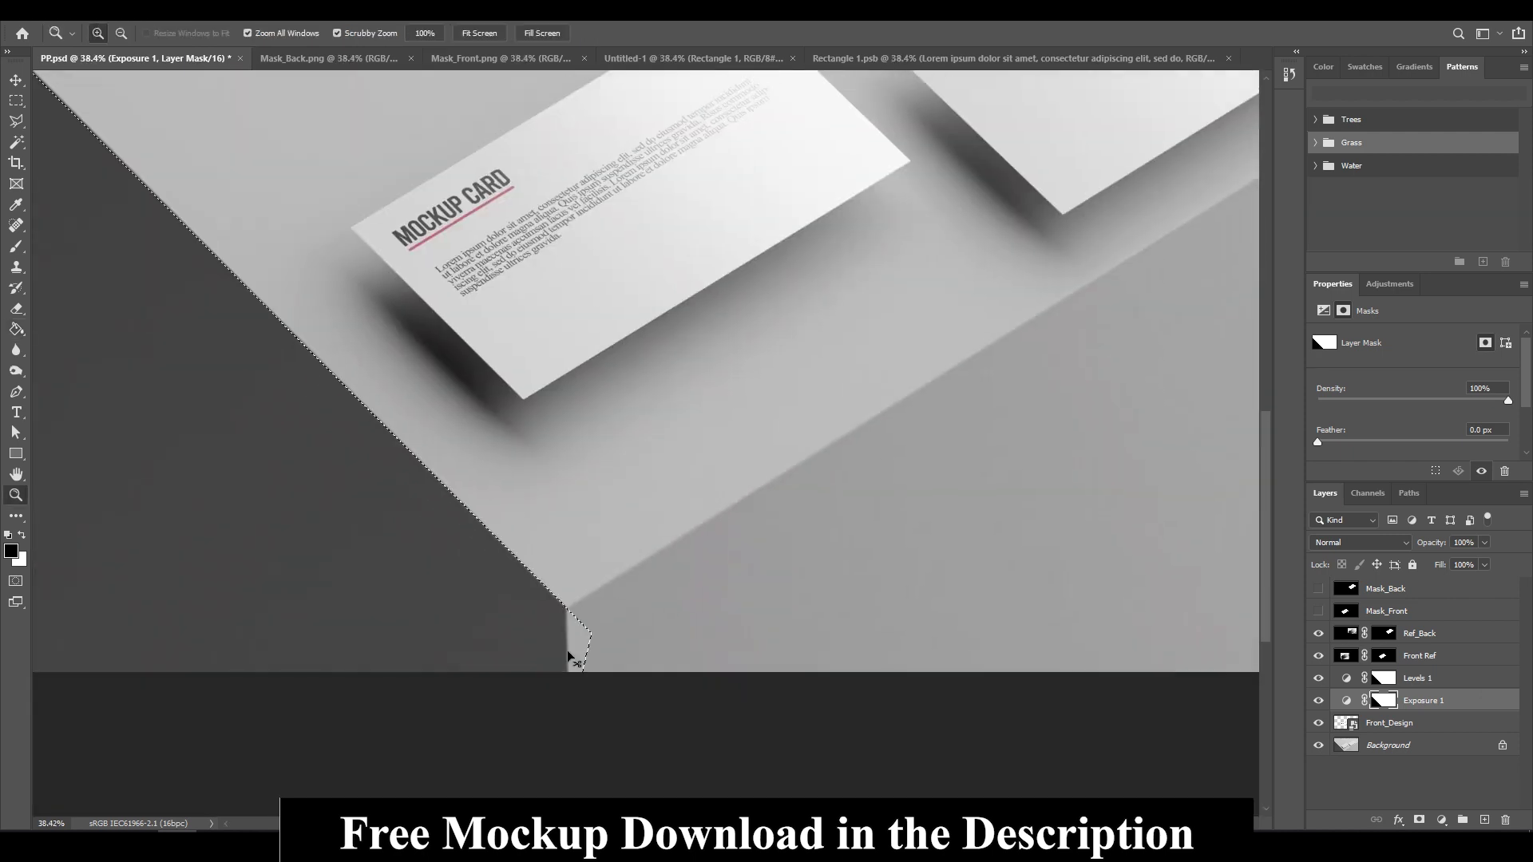
key(ctrl+BackSpace)
key(l)
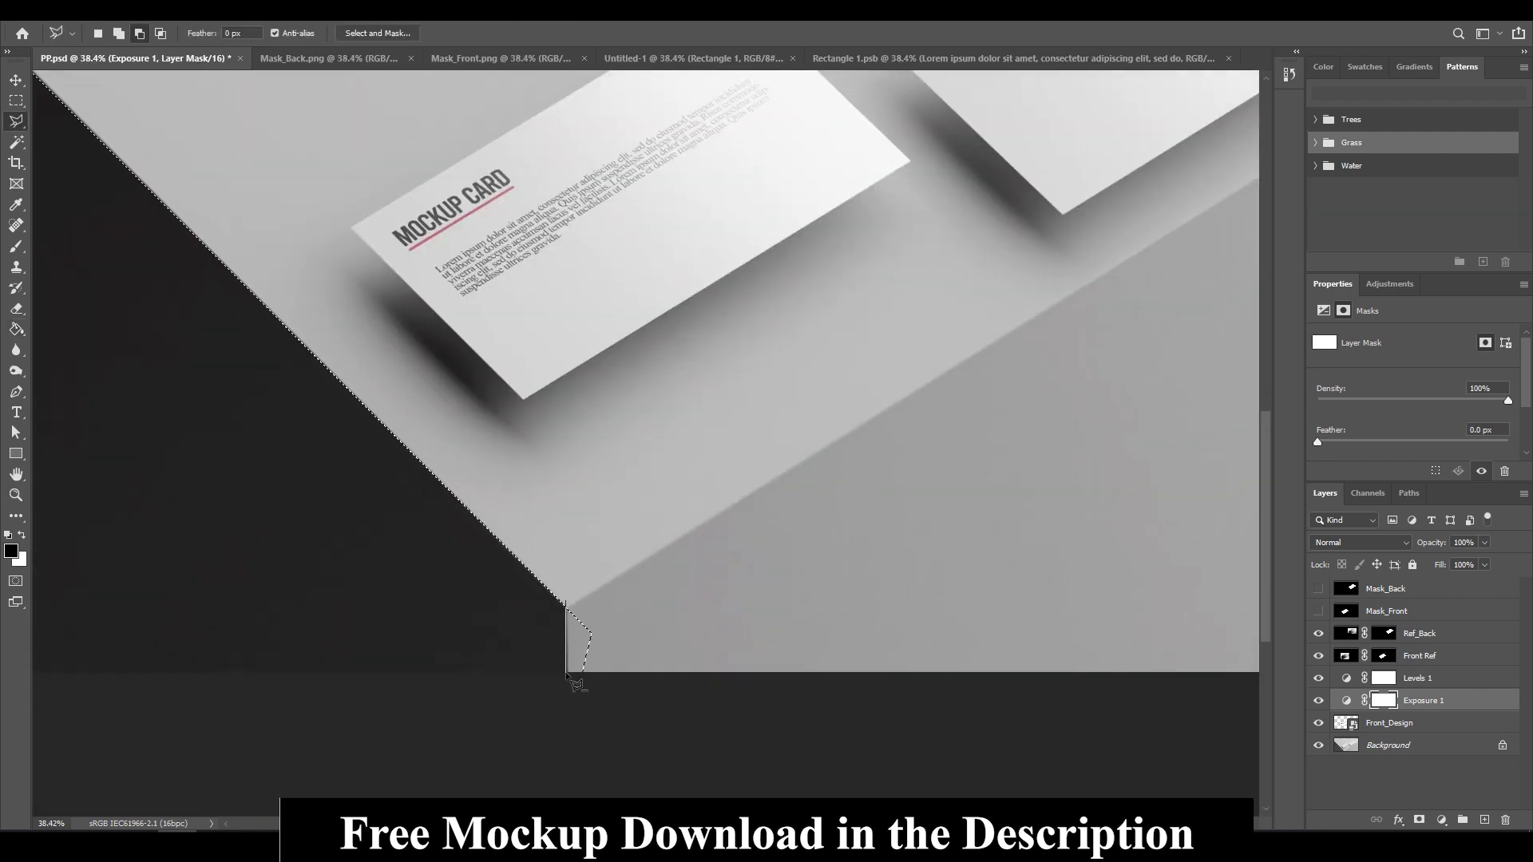
double_click(616, 639)
key(ctrl+minus)
key(alt+BackSpace)
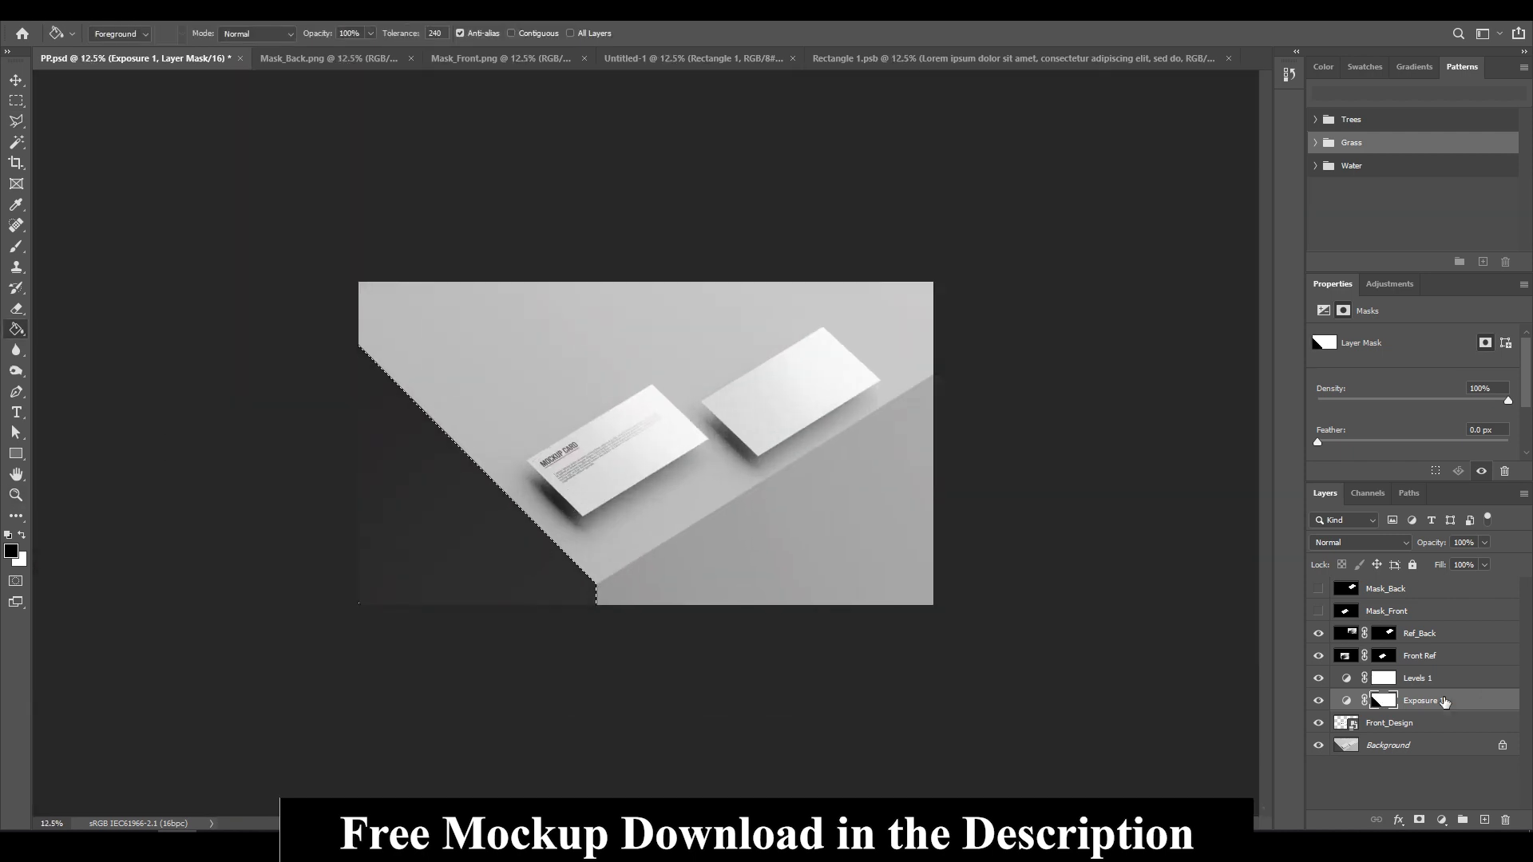
- Fill the Levels mask black over the same area and save the mockup
click(1417, 678)
key(alt+BackSpace)
key(z)
drag(571, 498, 575, 488)
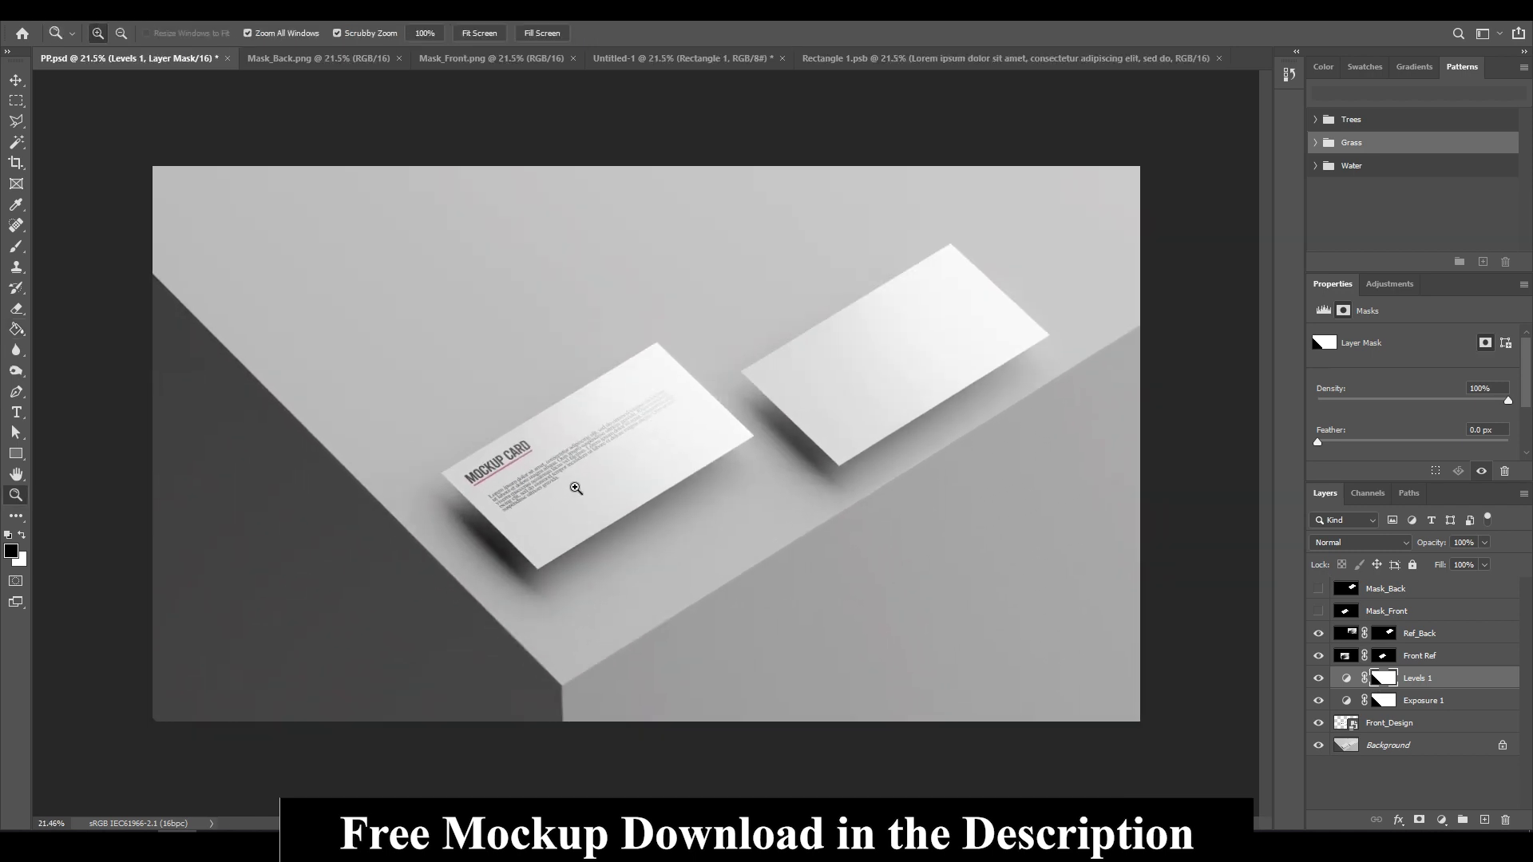
alt+scroll(791, 417, up, 2)
key(ctrl+s)
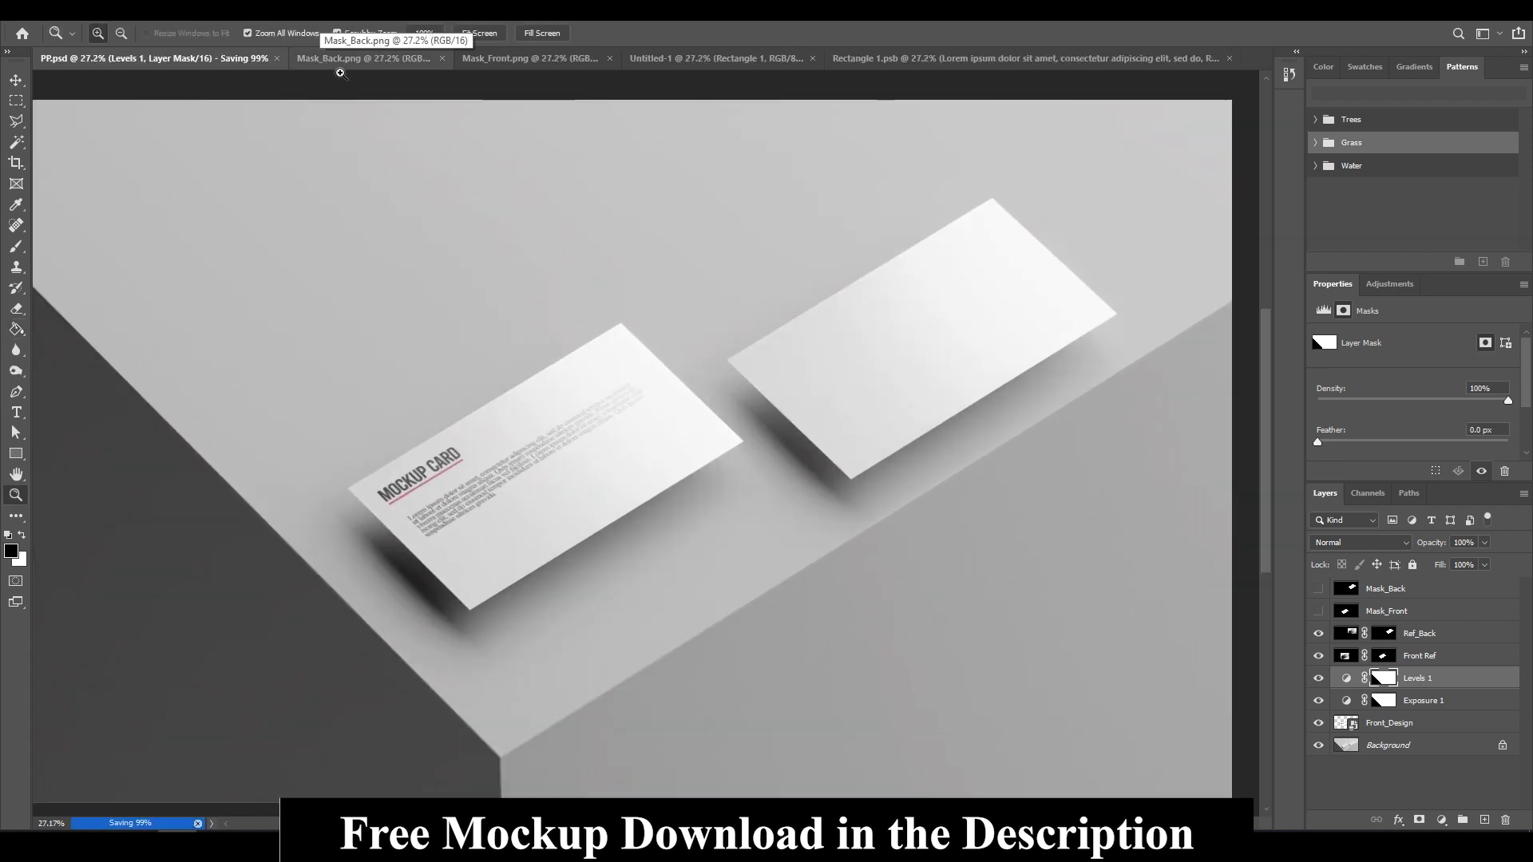
click(668, 58)
- Bring the Untitled-1 rectangle into PP.psd and move it to the top of the layers
drag(607, 104, 548, 120)
click(570, 59)
click(693, 57)
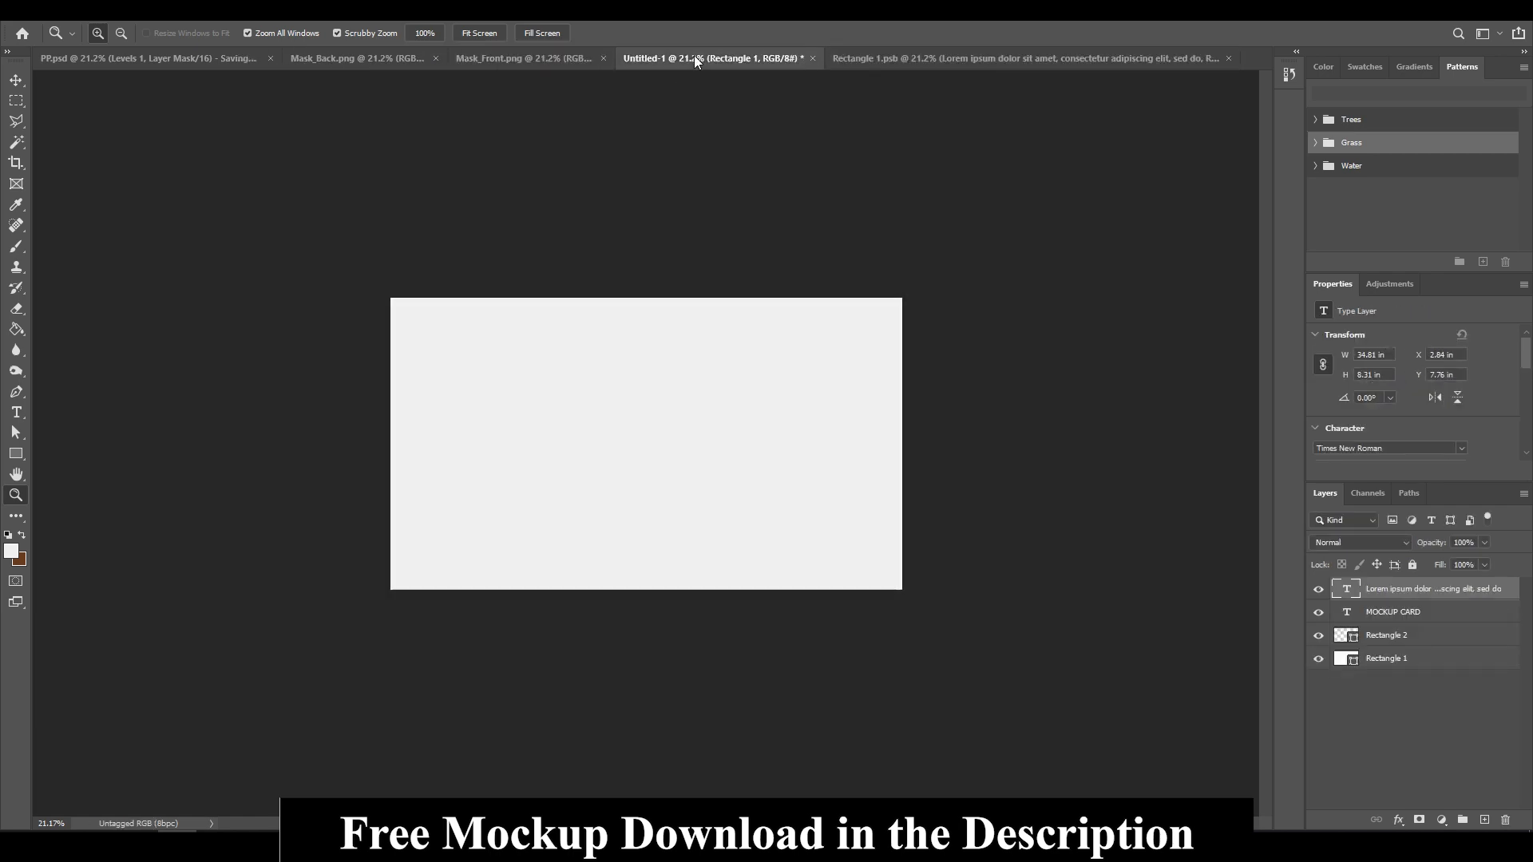
click(1228, 58)
click(148, 58)
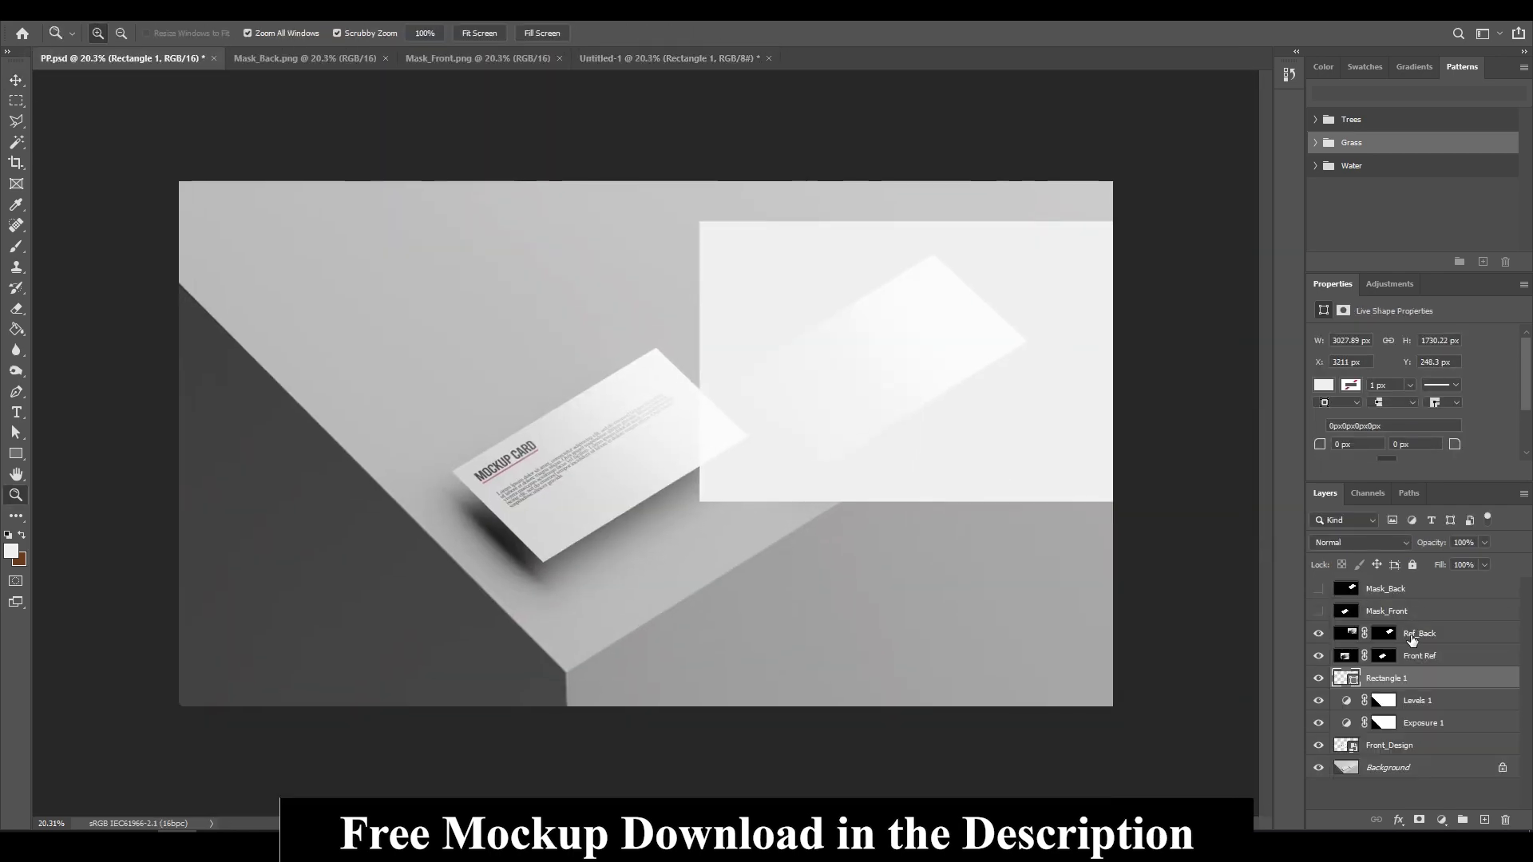
drag(1411, 639, 1412, 583)
click(910, 448)
click(903, 490)
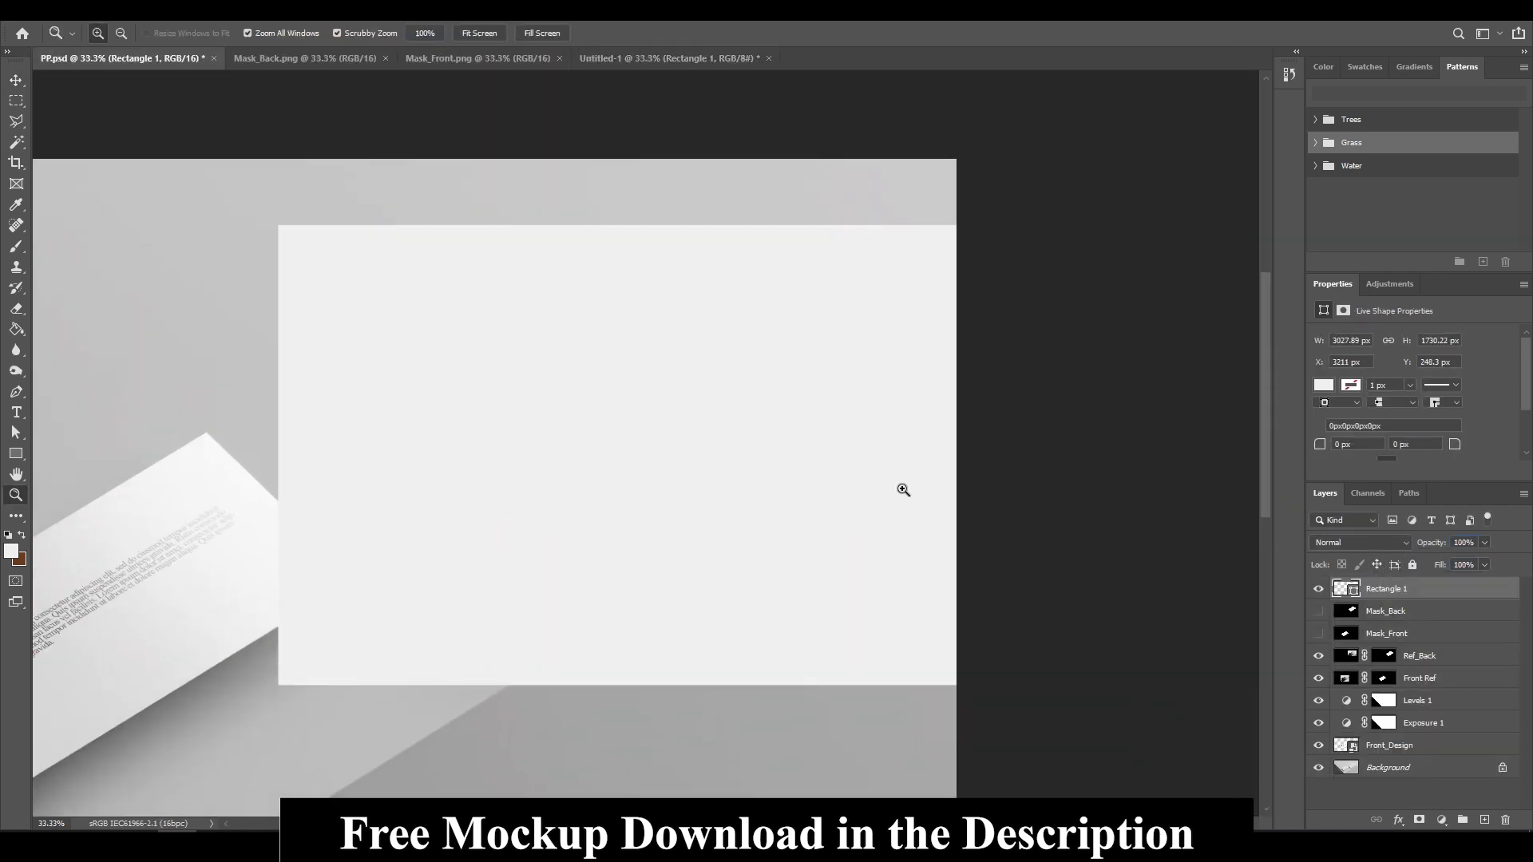
key(ctrl+0)
key(v)
- Convert the rectangle to a smart object named Back_Design at 36% opacity
right_click(1415, 589)
click(1246, 525)
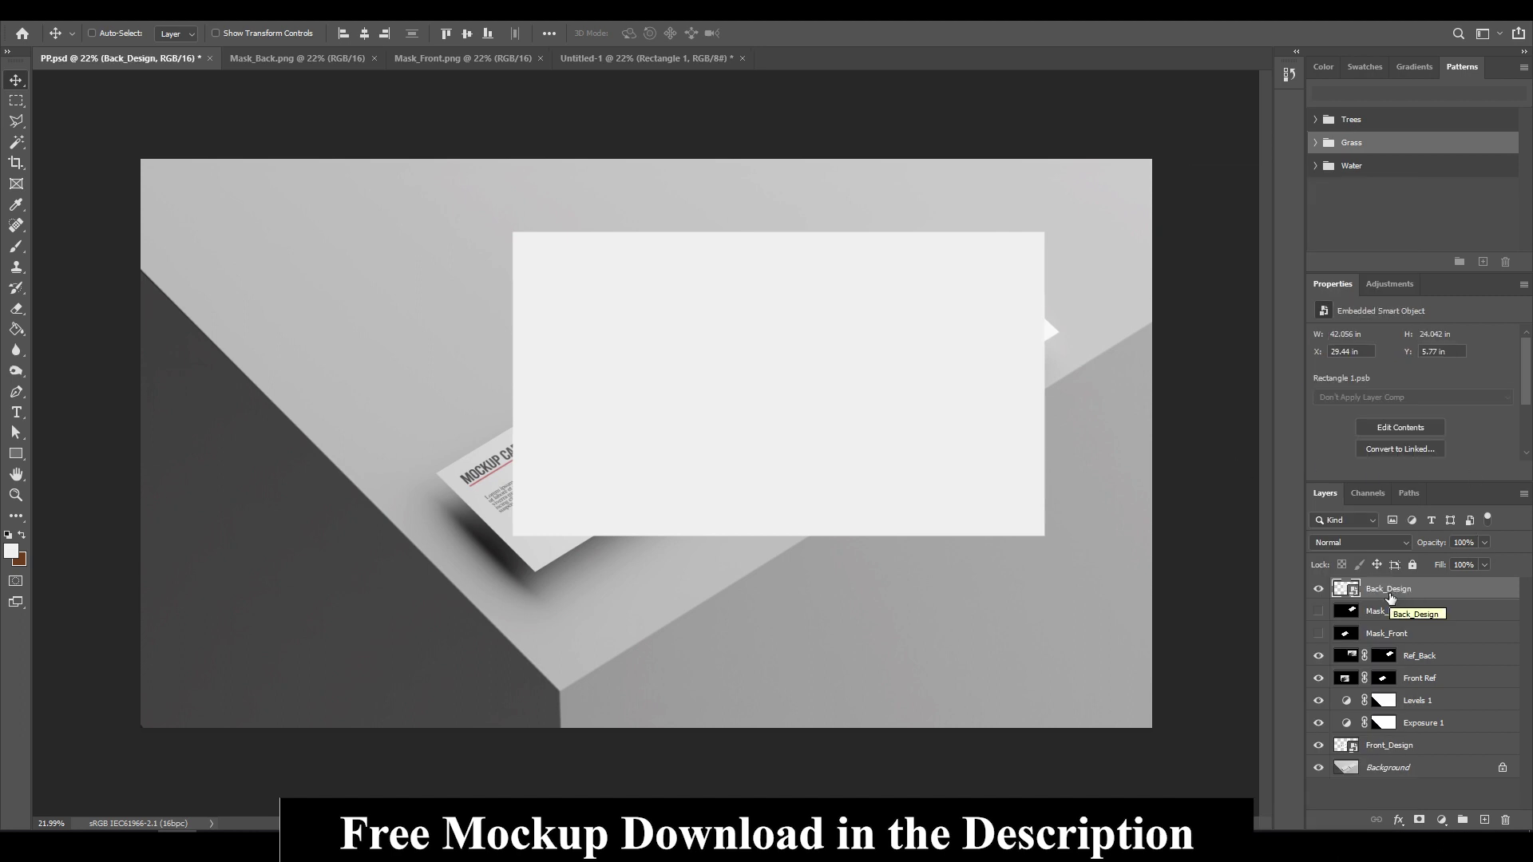
key(3)
key(6)
alt+scroll(729, 394, up, 2)
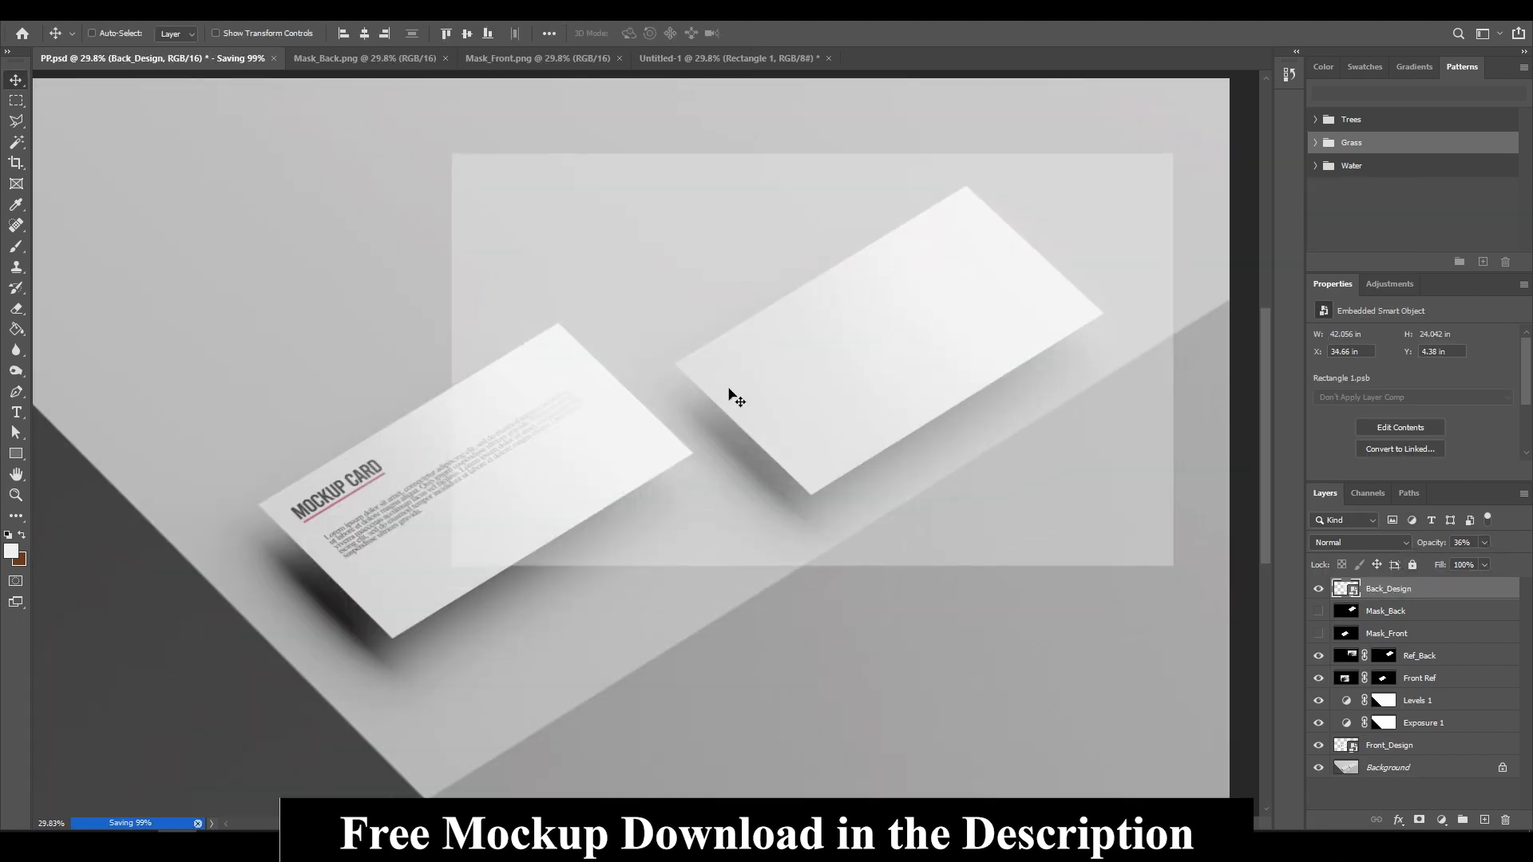
key(ctrl+t)
- Shrink Back_Design and pull its bottom corners onto the left card's corners
mouse_move(1214, 301)
mouse_down()
mouse_move(1095, 317)
mouse_move(1188, 333)
mouse_up()
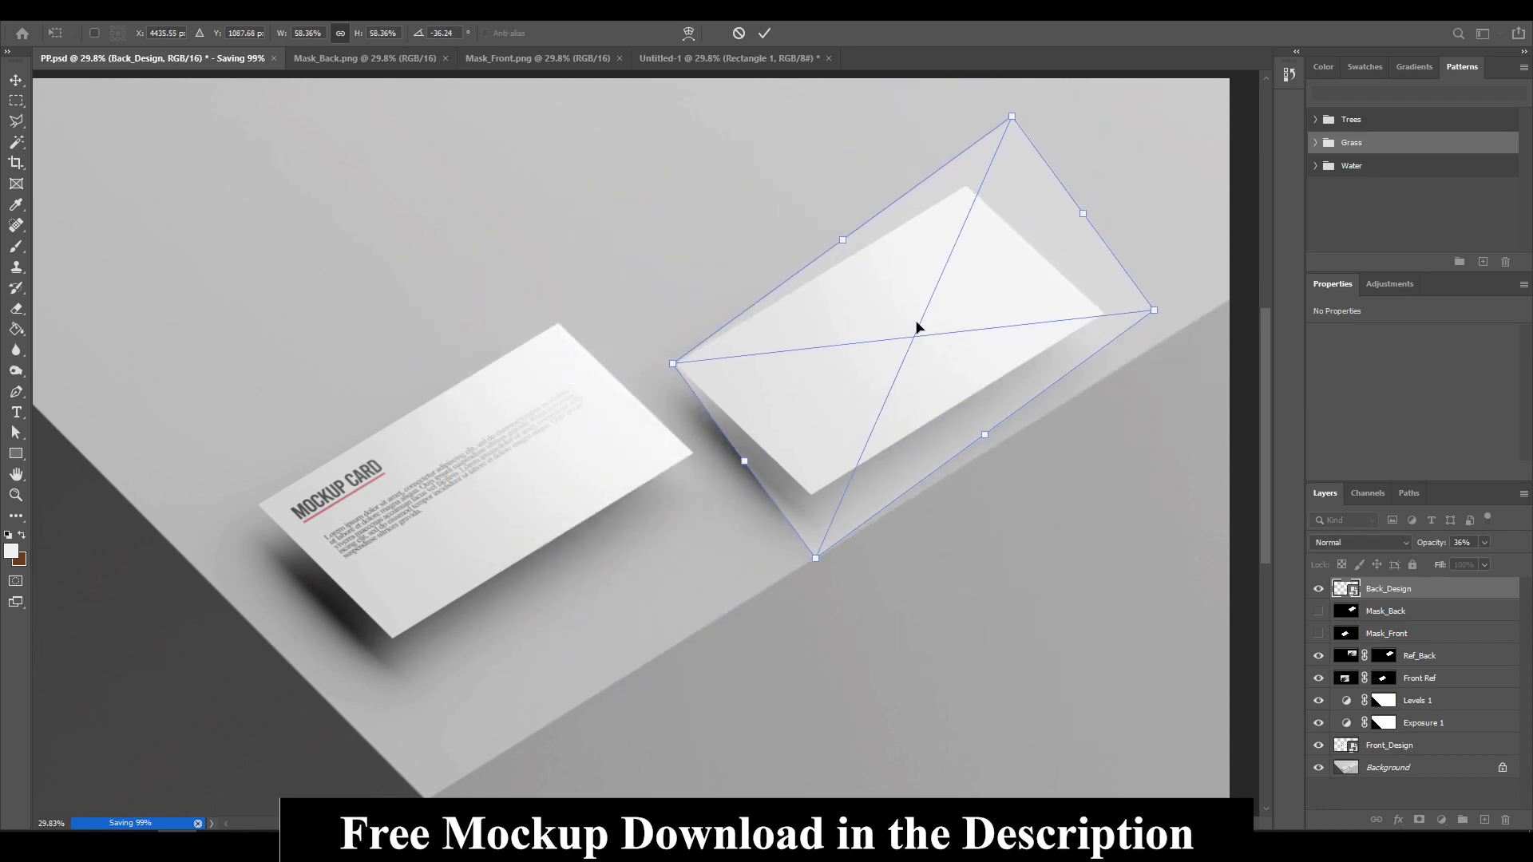
alt+scroll(874, 438, up, 4)
alt+scroll(423, 462, up, 3)
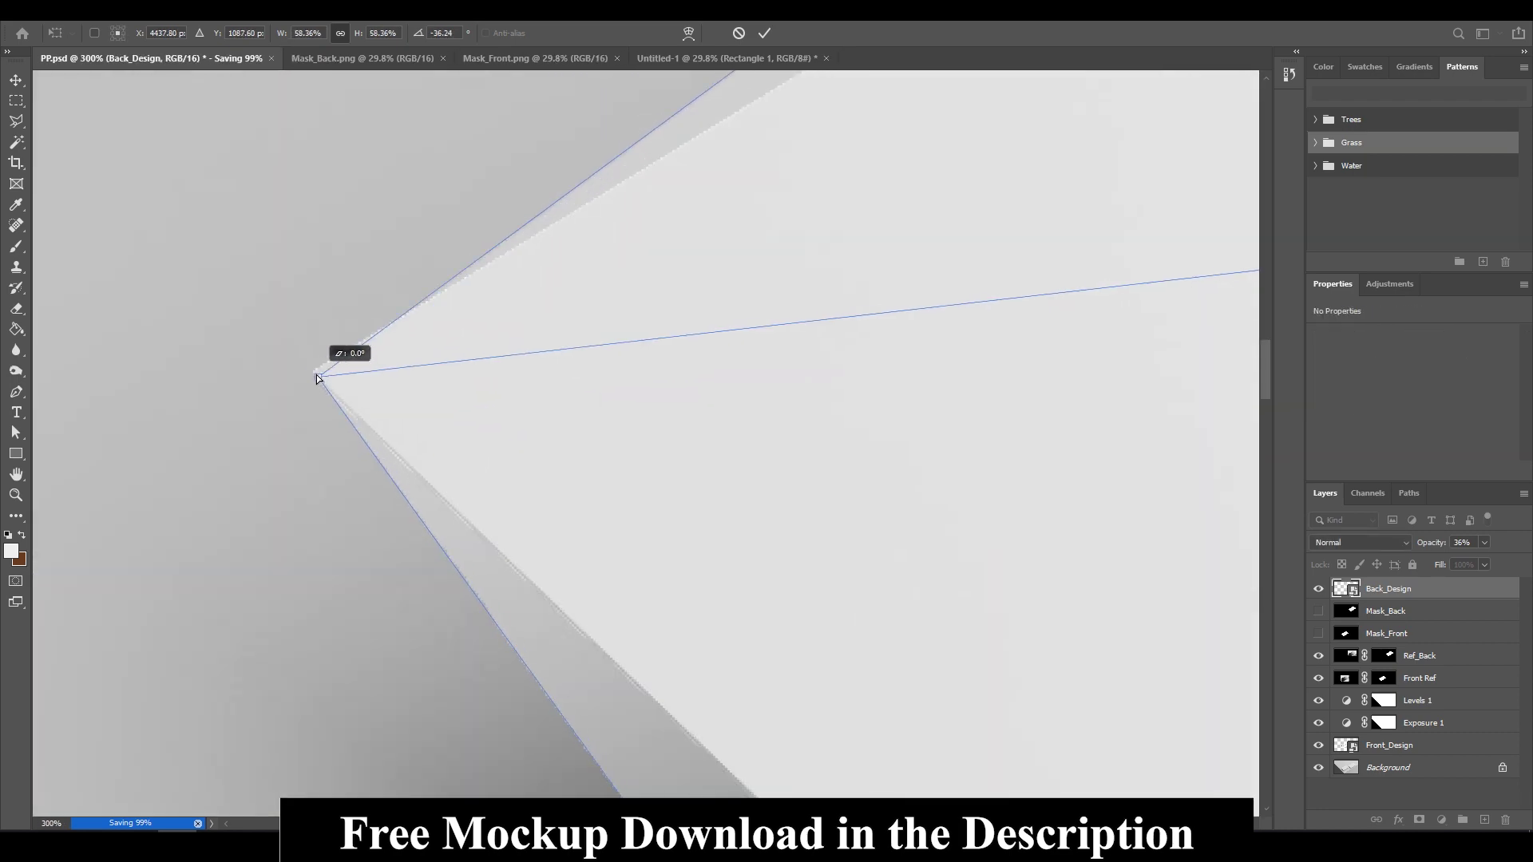
alt+scroll(609, 462, down, 1)
alt+scroll(636, 294, down, 2)
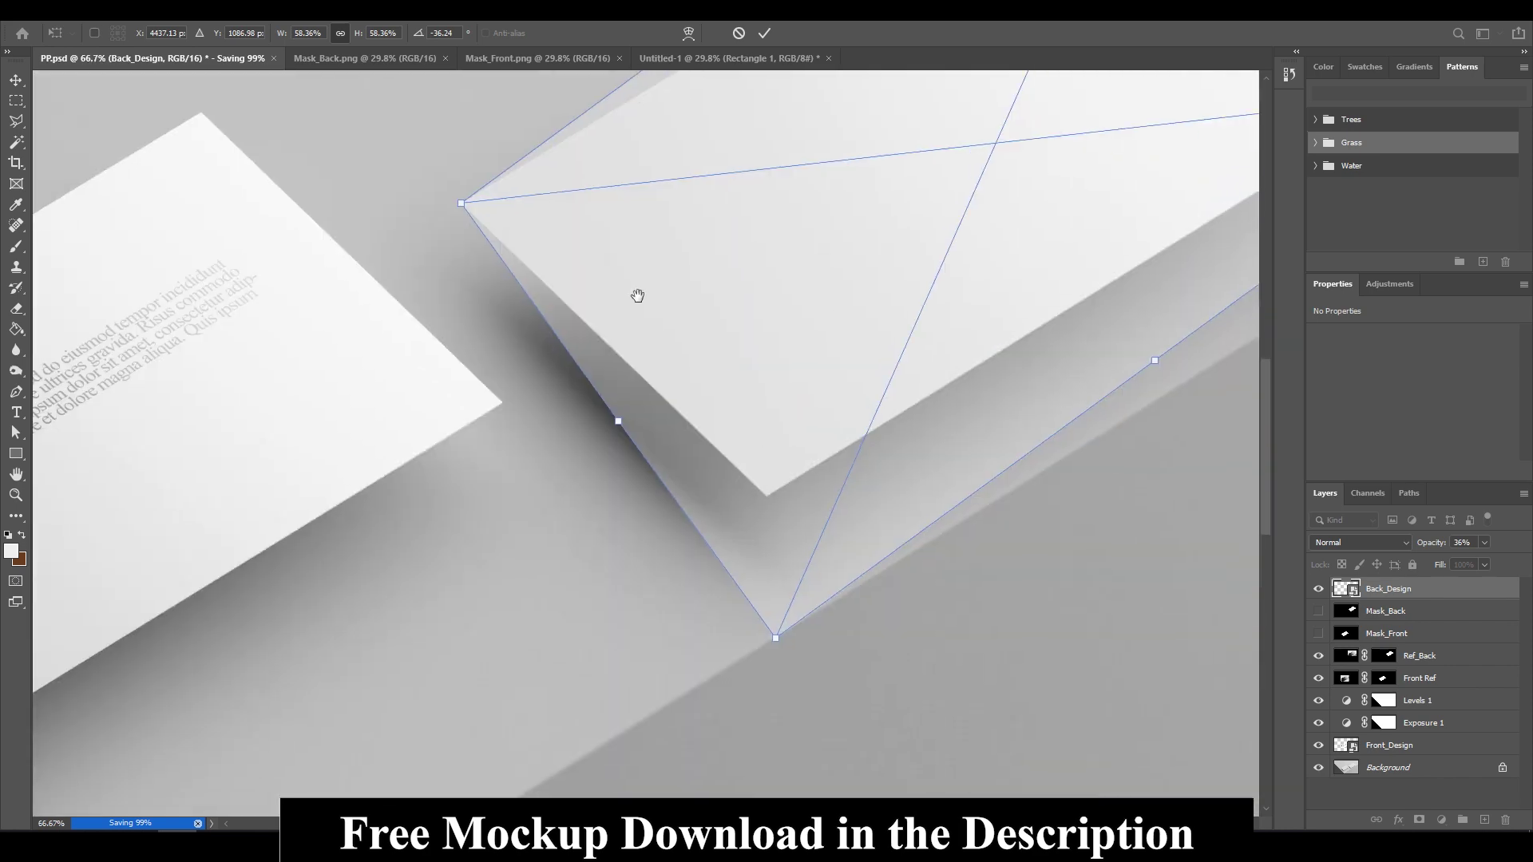
drag(777, 633, 771, 506)
alt+scroll(772, 507, up, 3)
alt+scroll(828, 524, up, 2)
mouse_move(866, 660)
mouse_down()
mouse_move(858, 616)
mouse_move(924, 558)
mouse_up()
- Pin Back_Design's remaining corners onto the back card and fine-tune the top corner
alt+scroll(858, 615, up, 3)
drag(1095, 284, 282, 330)
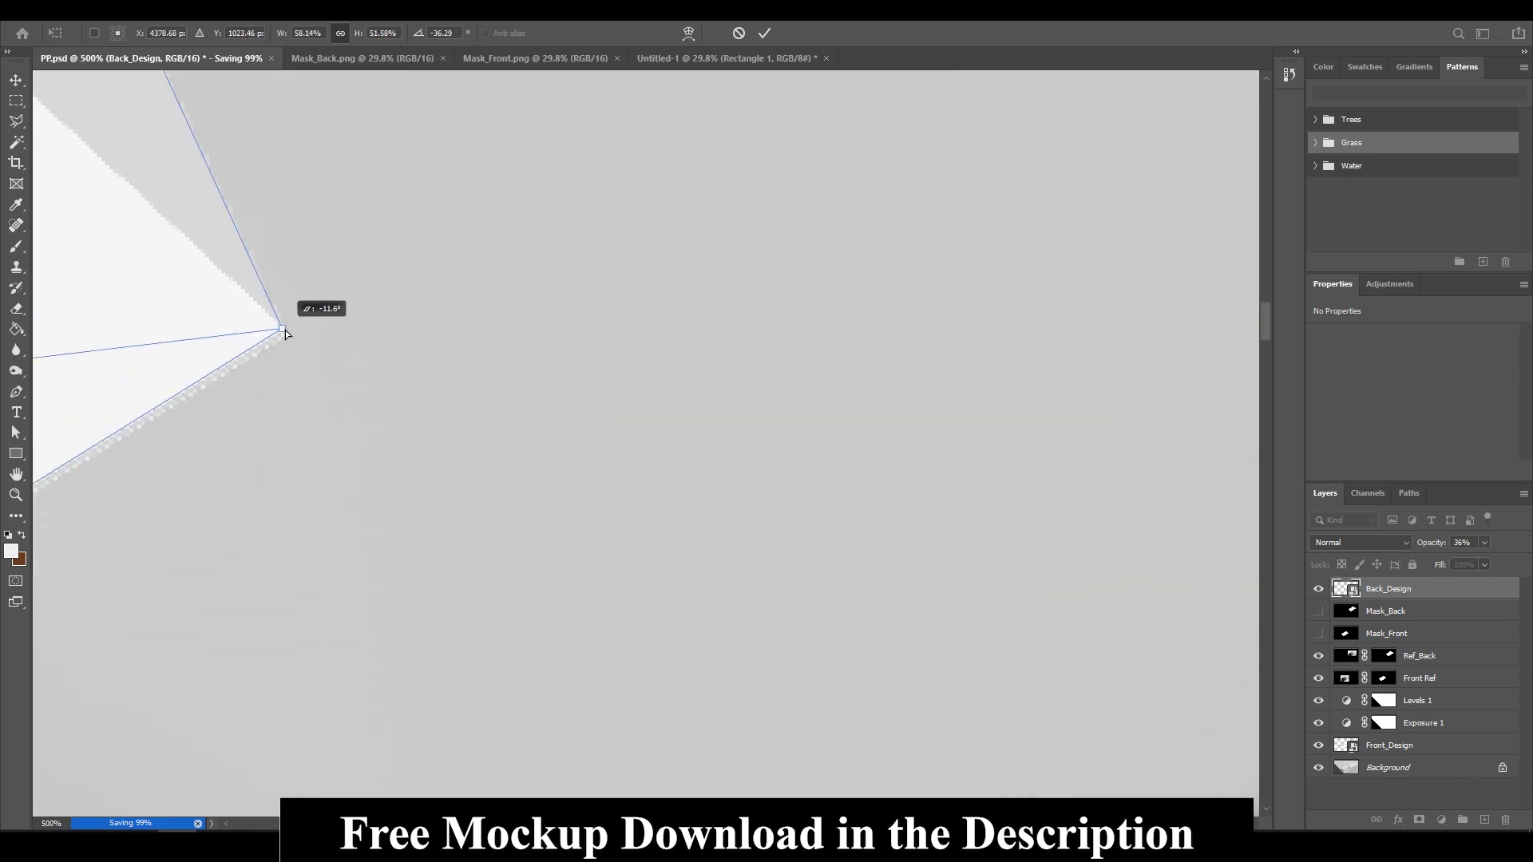
alt+scroll(321, 337, down, 2)
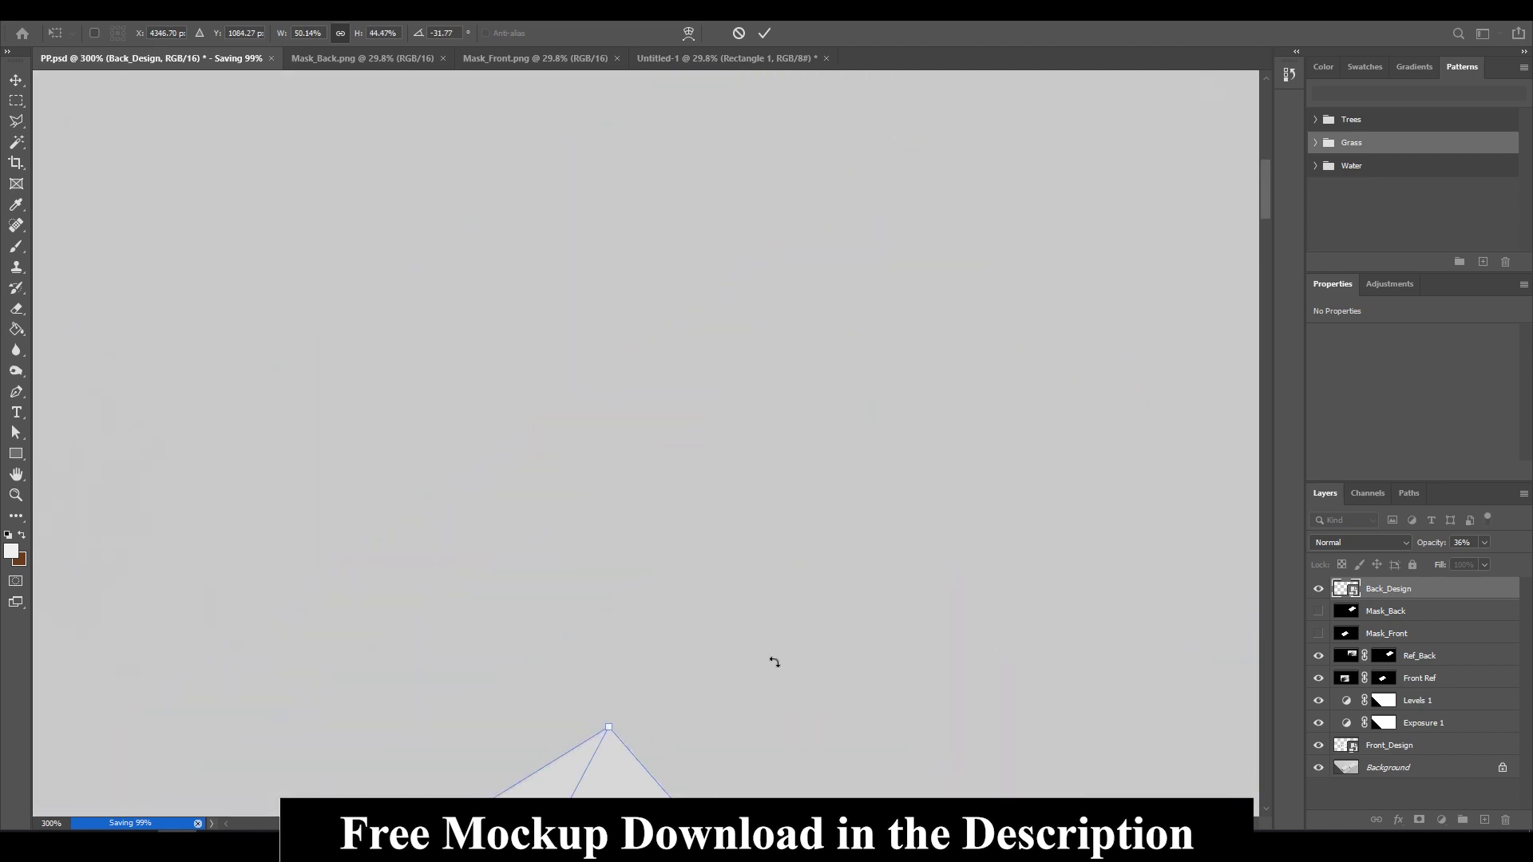
drag(773, 659, 696, 291)
alt+scroll(696, 291, up, 2)
alt+scroll(589, 349, up, 2)
drag(709, 411, 737, 453)
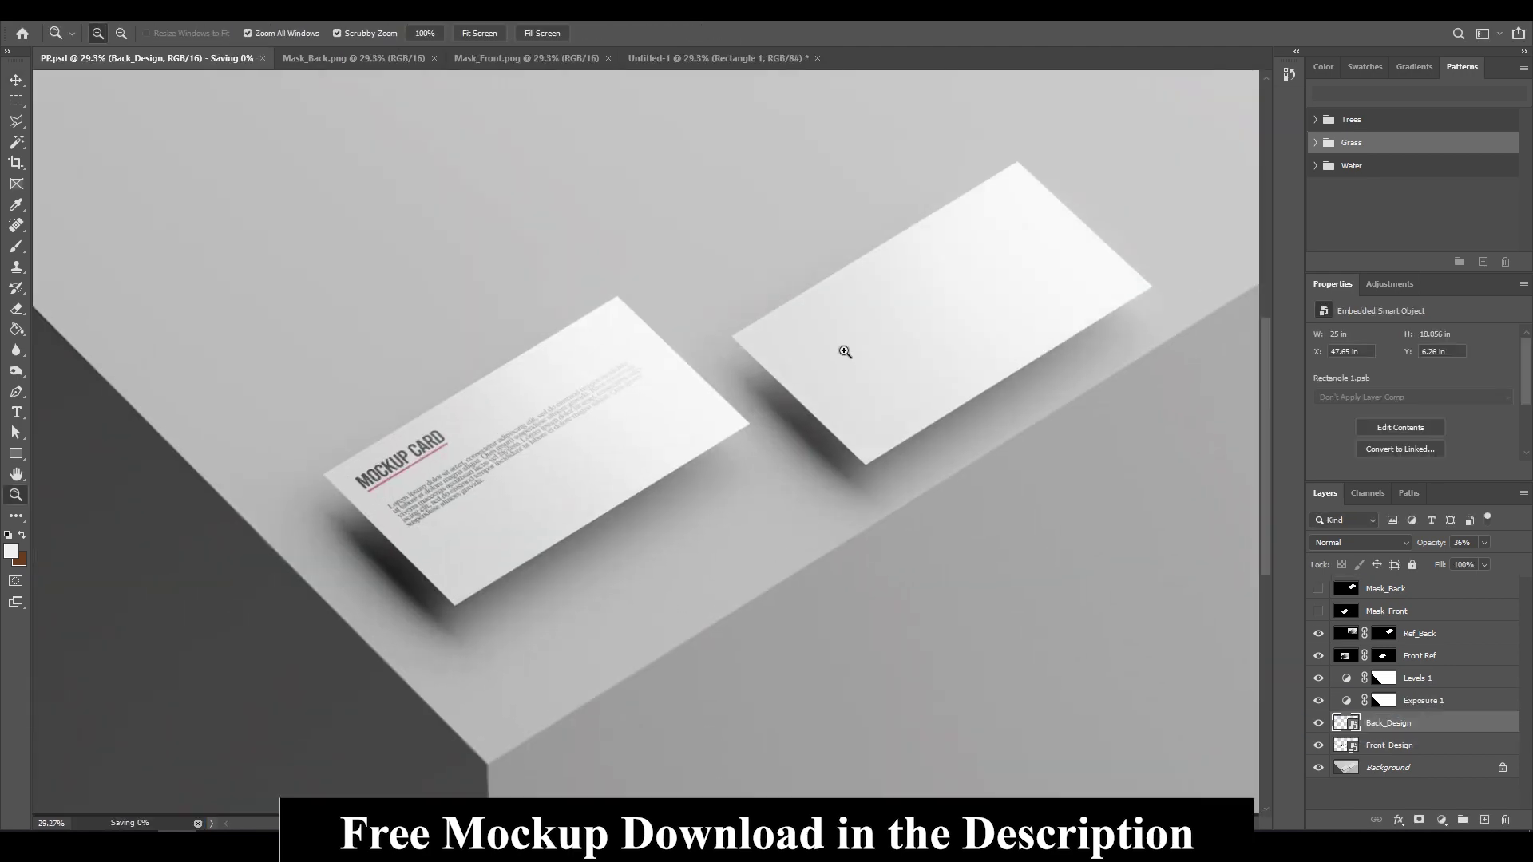
- Close the Untitled-1 document without saving
click(438, 59)
click(477, 59)
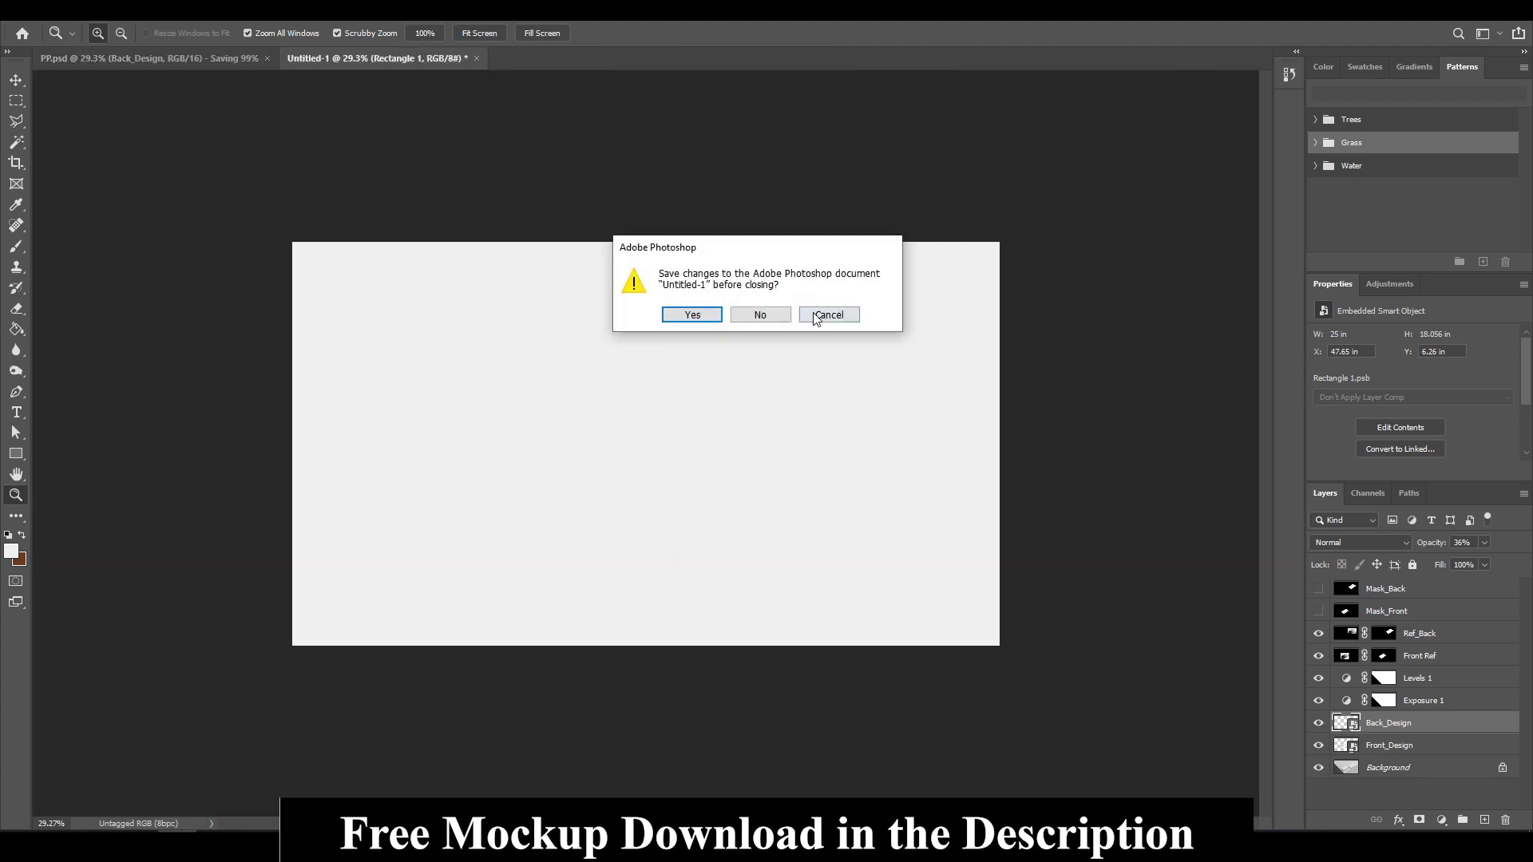
click(771, 313)
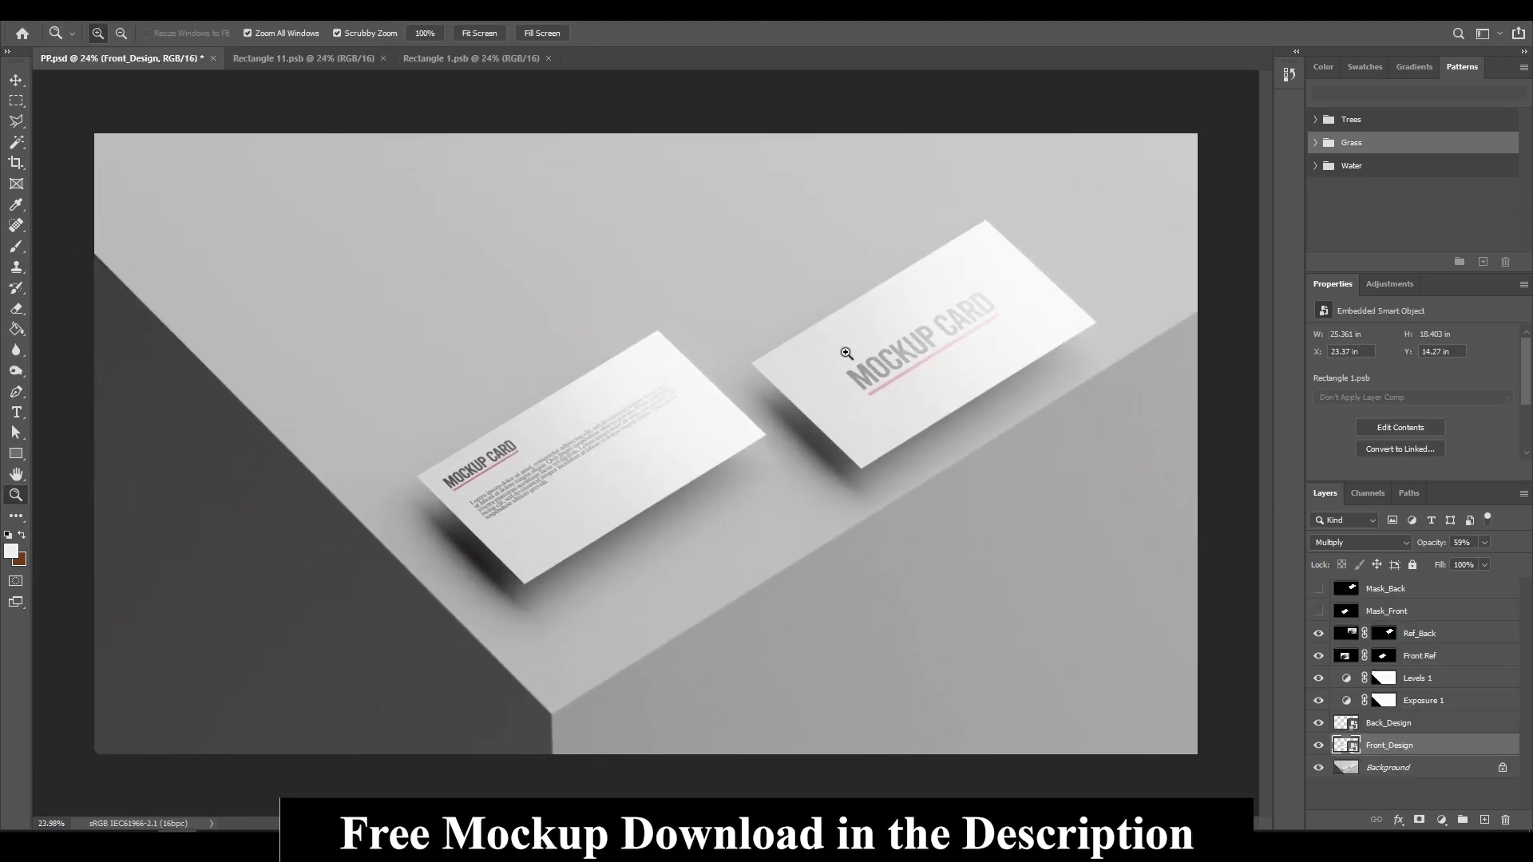
- Group the Ref_Back and Front Ref reflection layers with Ctrl+G
click(1405, 656)
shift+click(1369, 633)
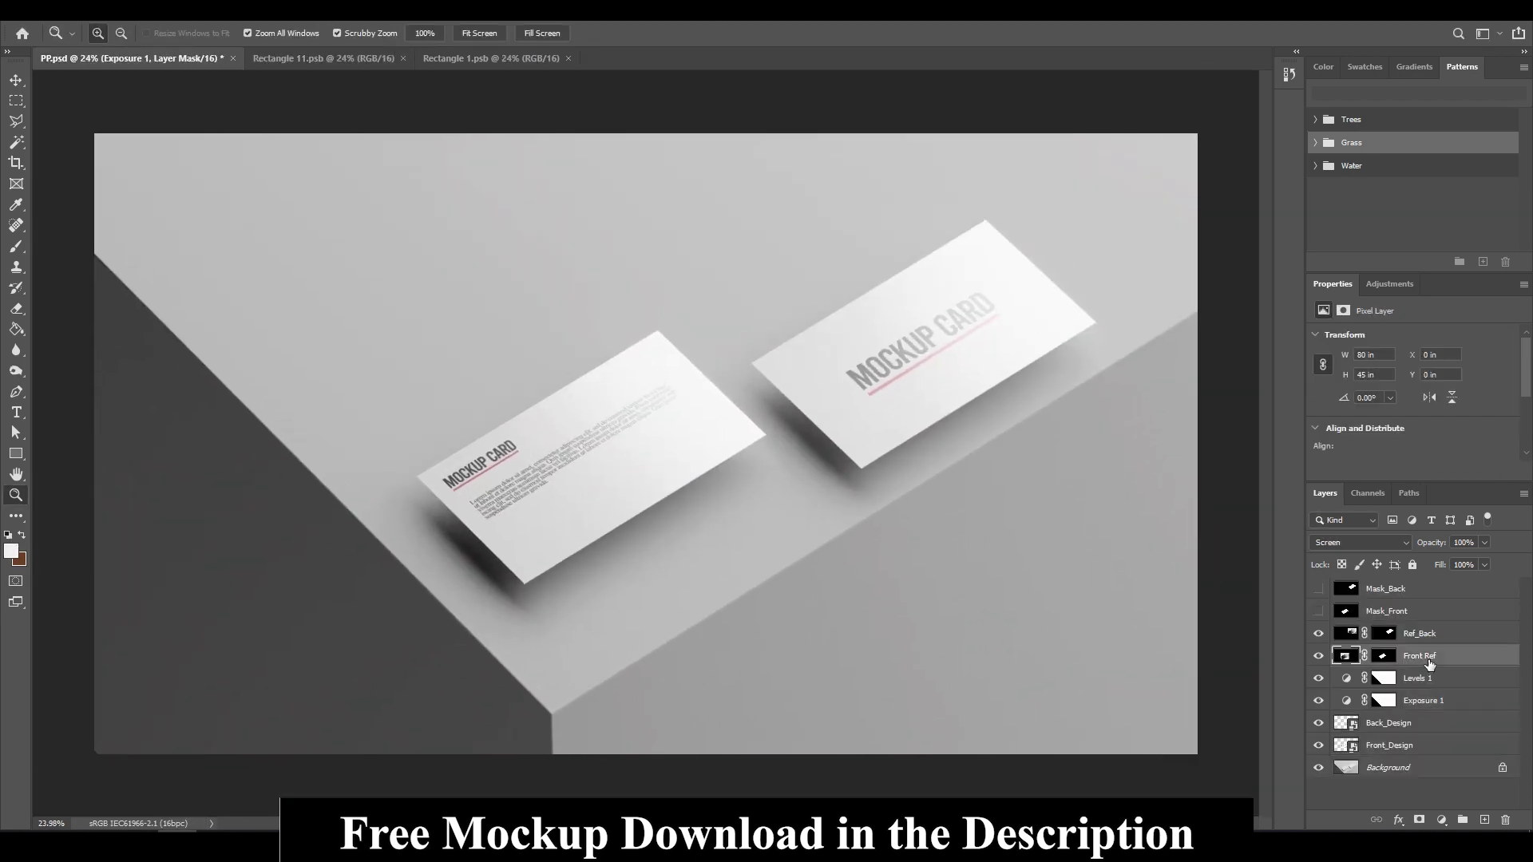
key(ctrl+g)
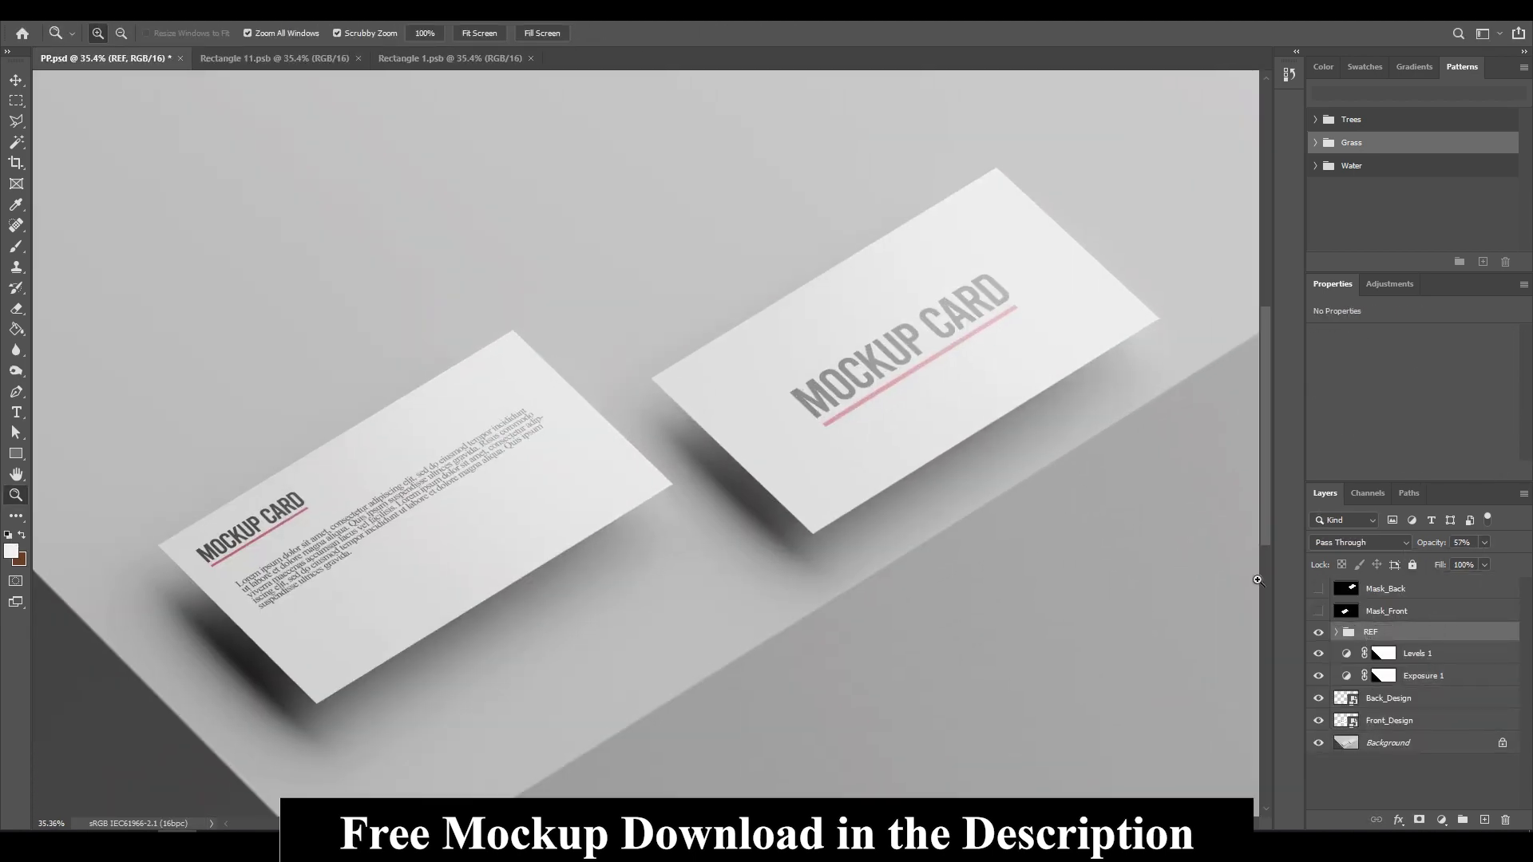
- Hide the Levels 1 and Exposure 1 adjustment layers
click(1450, 670)
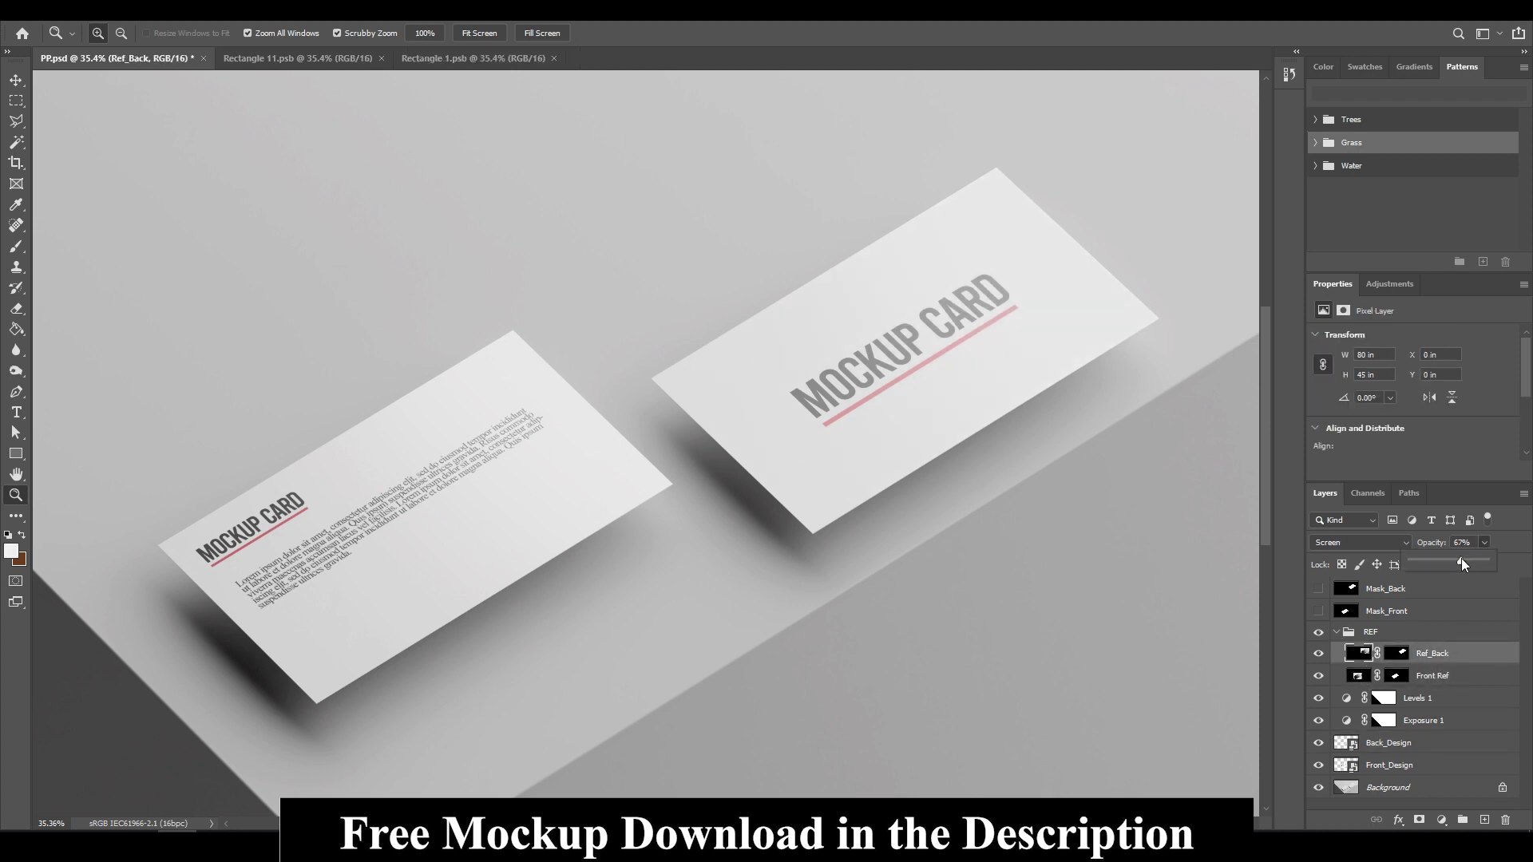
alt+scroll(954, 439, down, 1)
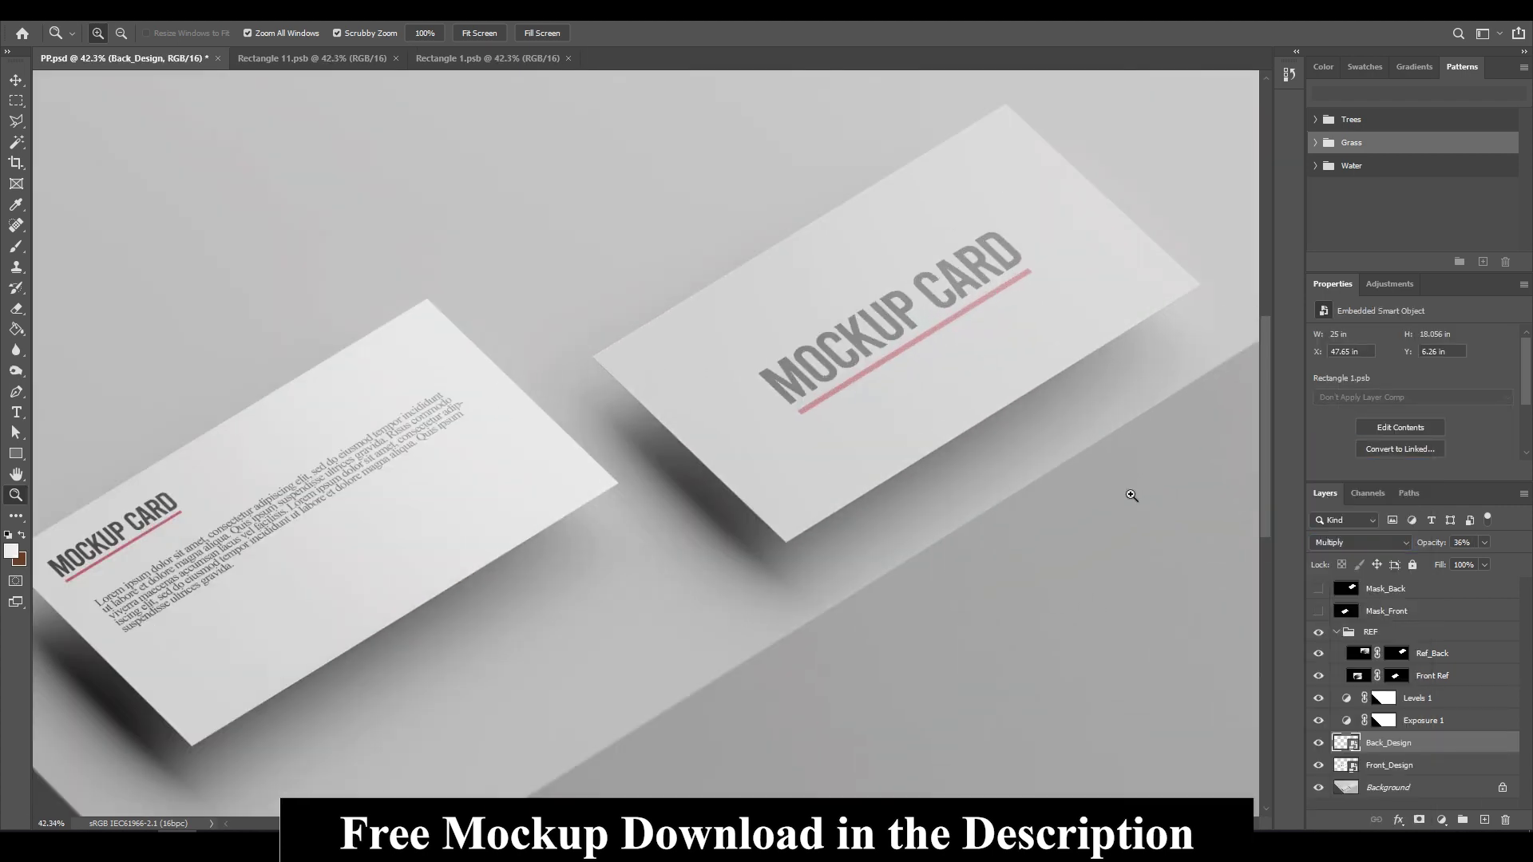
click(1444, 704)
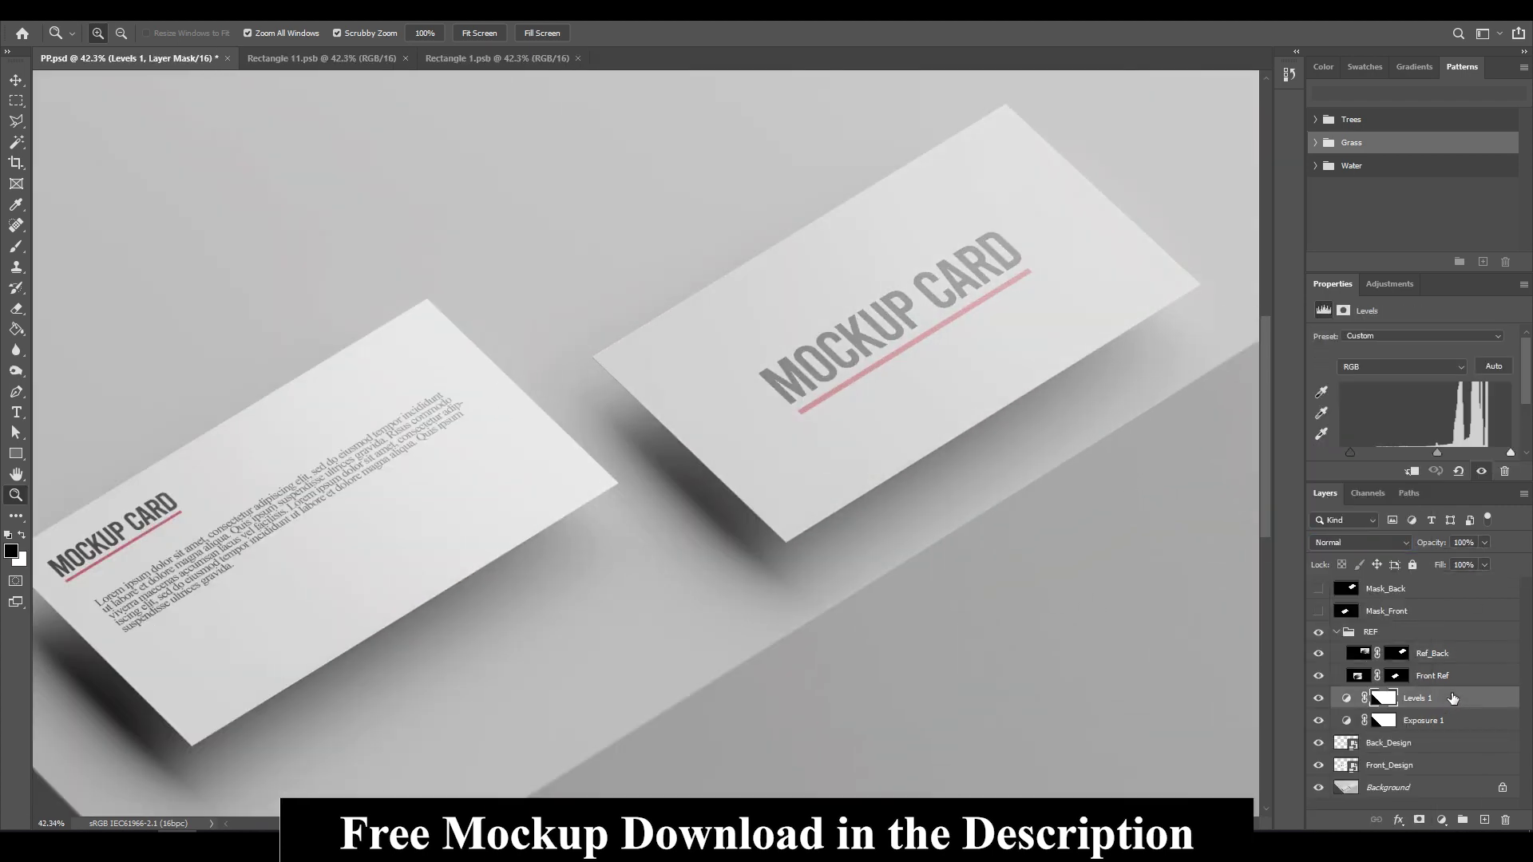
drag(1319, 698, 1318, 721)
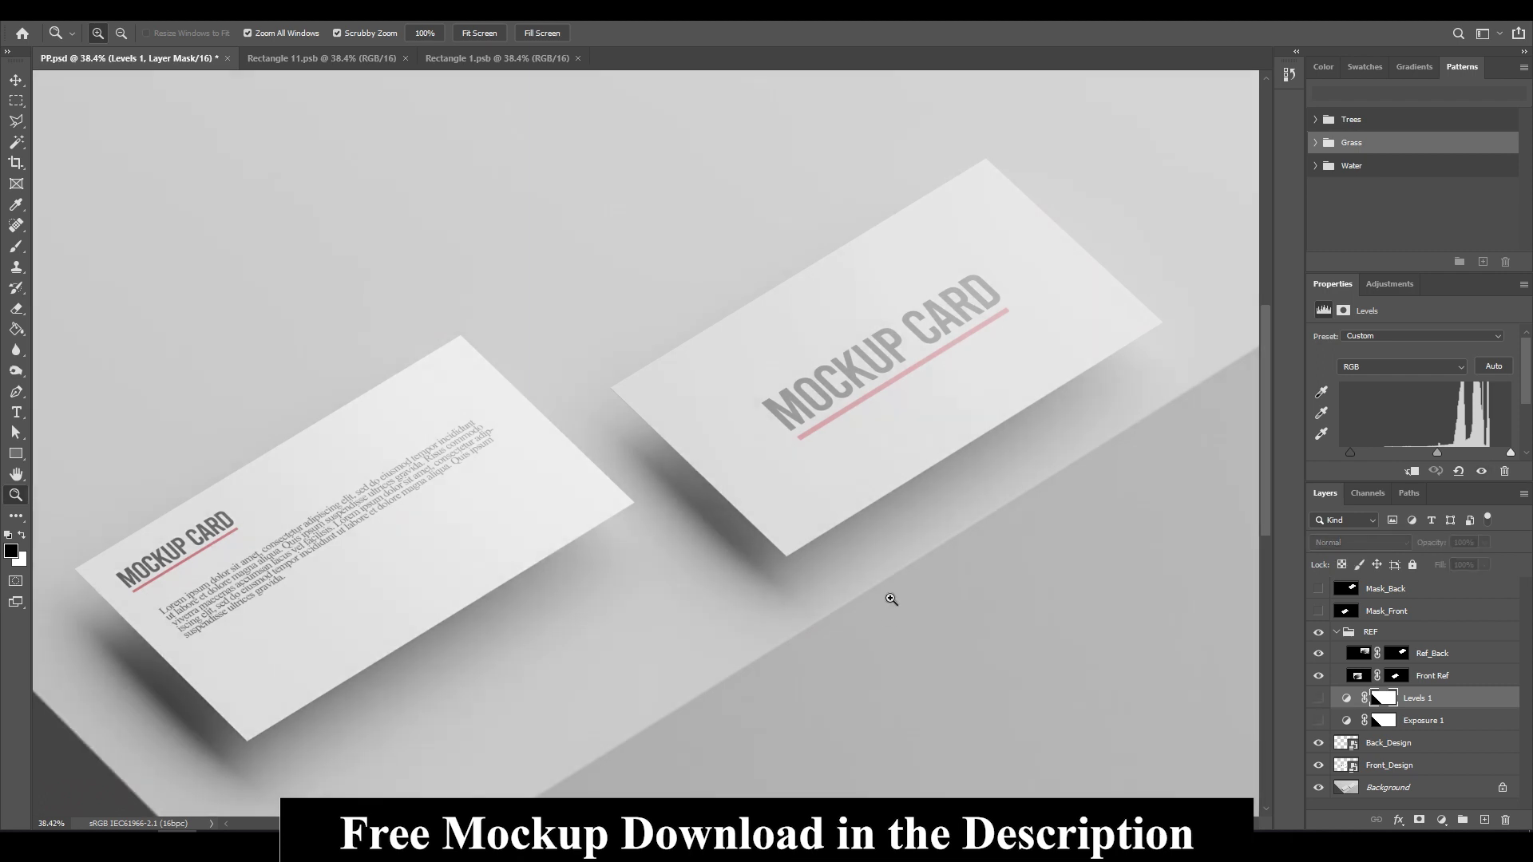
mouse_move(886, 598)
mouse_down()
mouse_move(704, 480)
mouse_move(755, 480)
mouse_up()
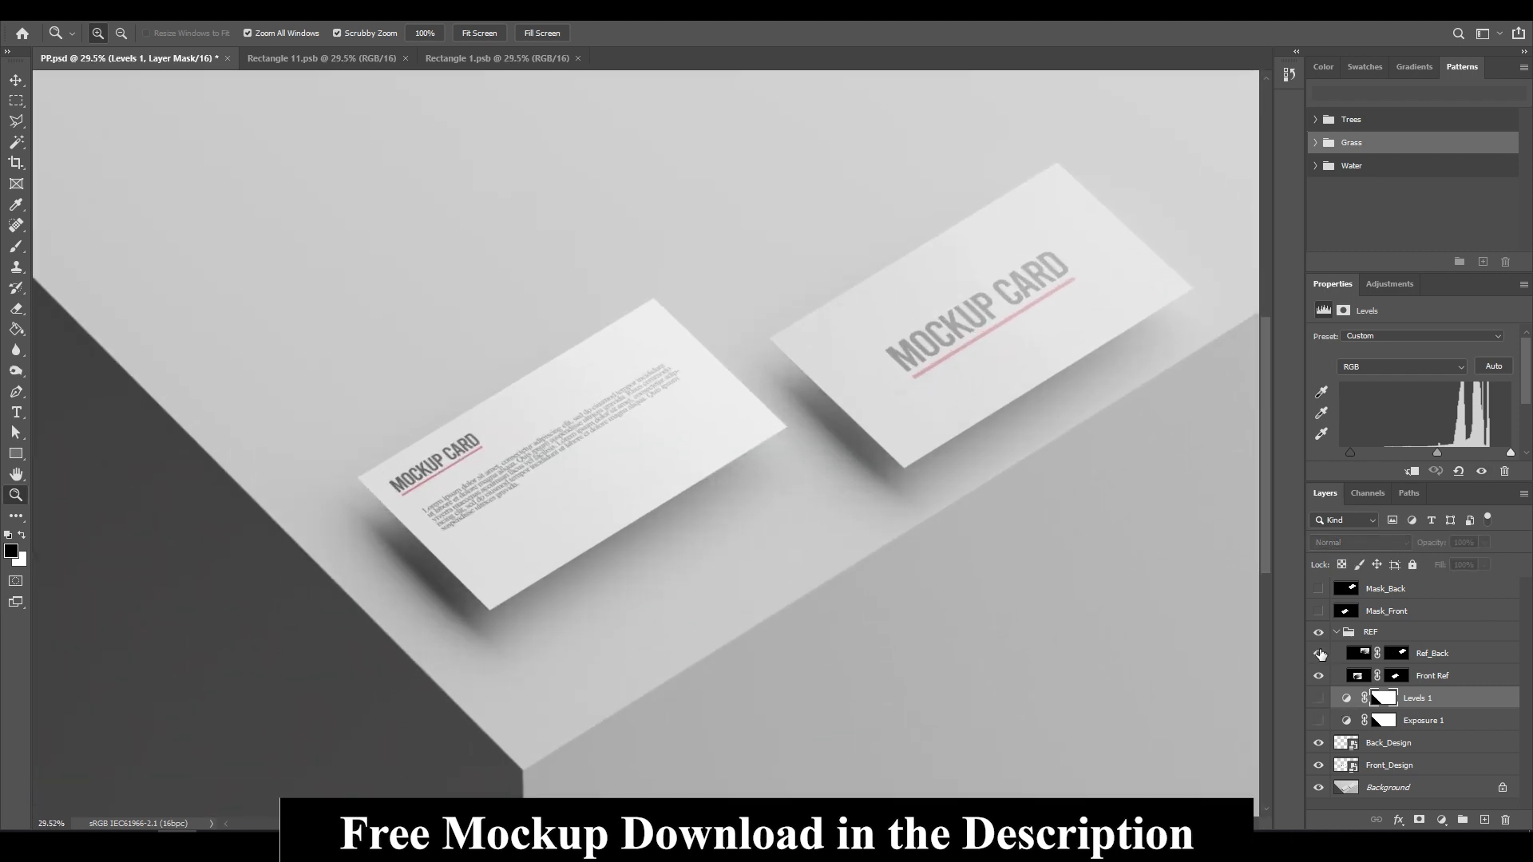
drag(771, 541, 722, 541)
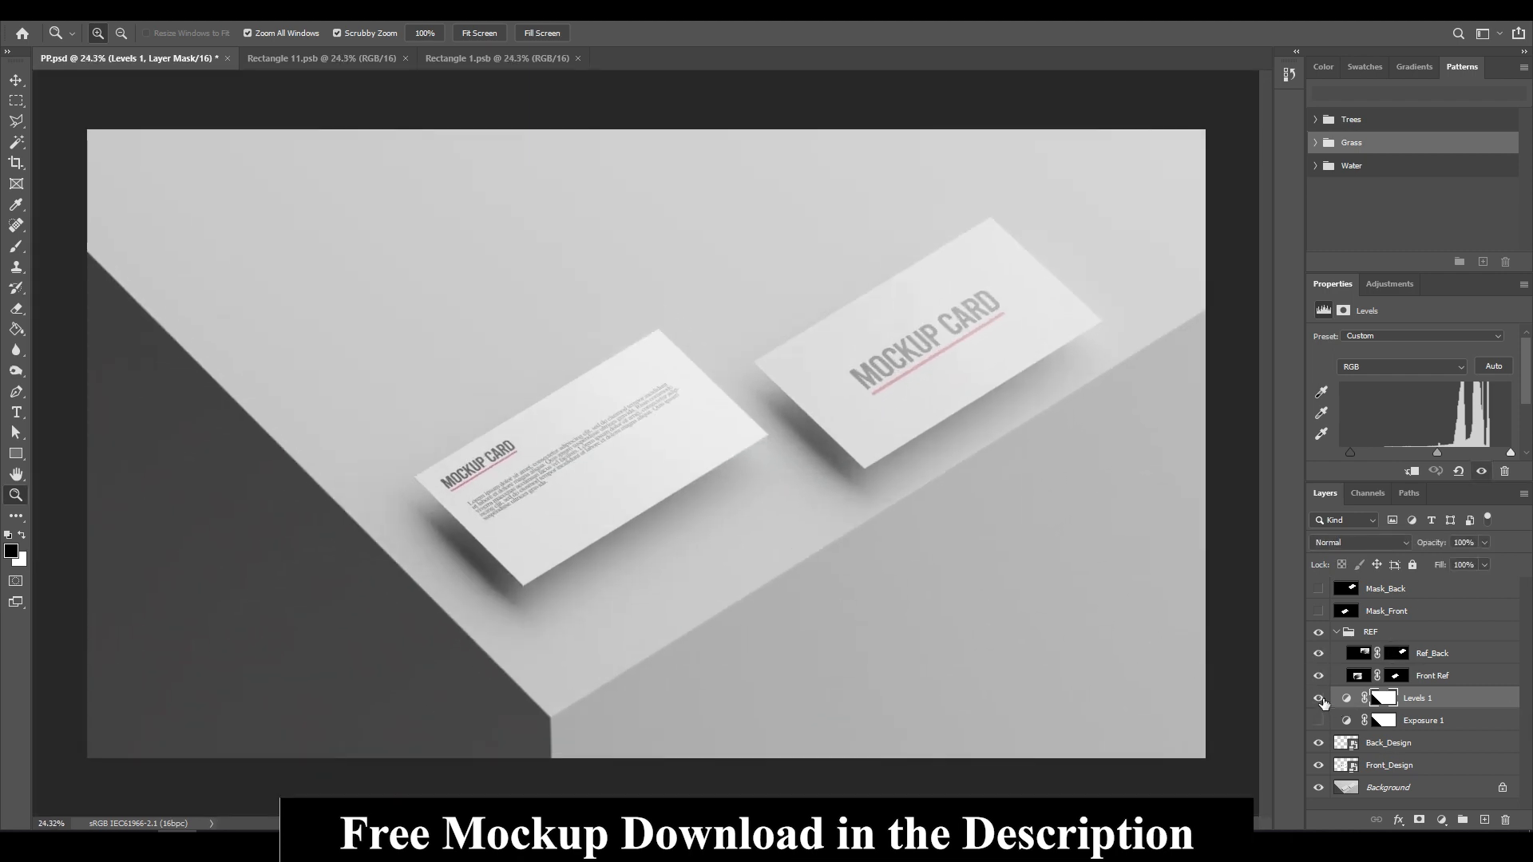
click(1318, 698)
drag(848, 472, 910, 472)
- Check the Back_Design, Ref_Back and Front Ref layers, then zoom out over the whole scene
click(1389, 743)
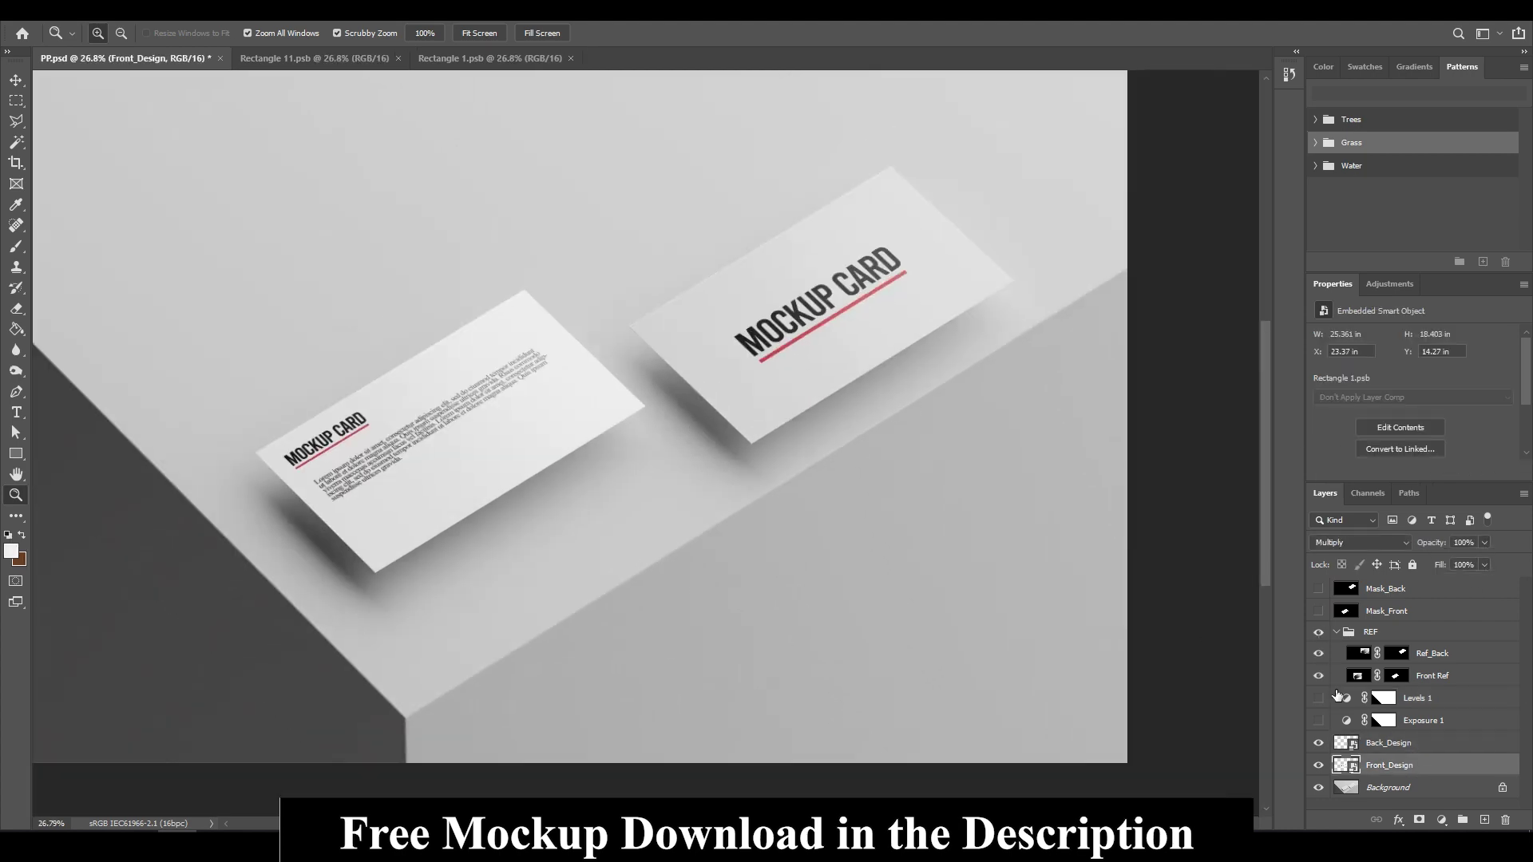
click(1490, 654)
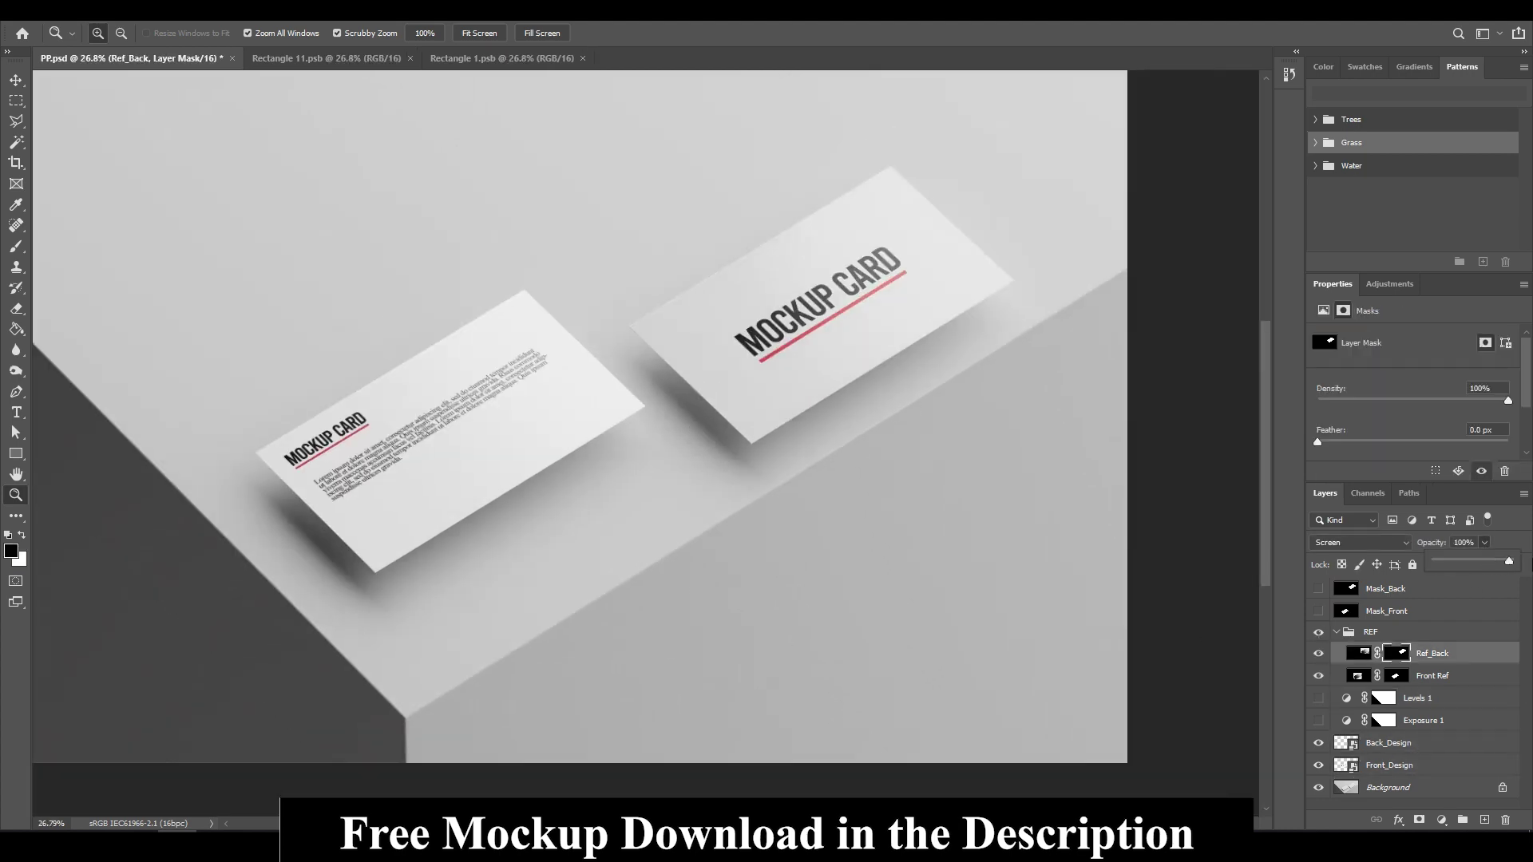
click(1486, 676)
mouse_move(787, 418)
mouse_down()
mouse_move(614, 398)
mouse_move(592, 353)
mouse_move(733, 458)
mouse_up()
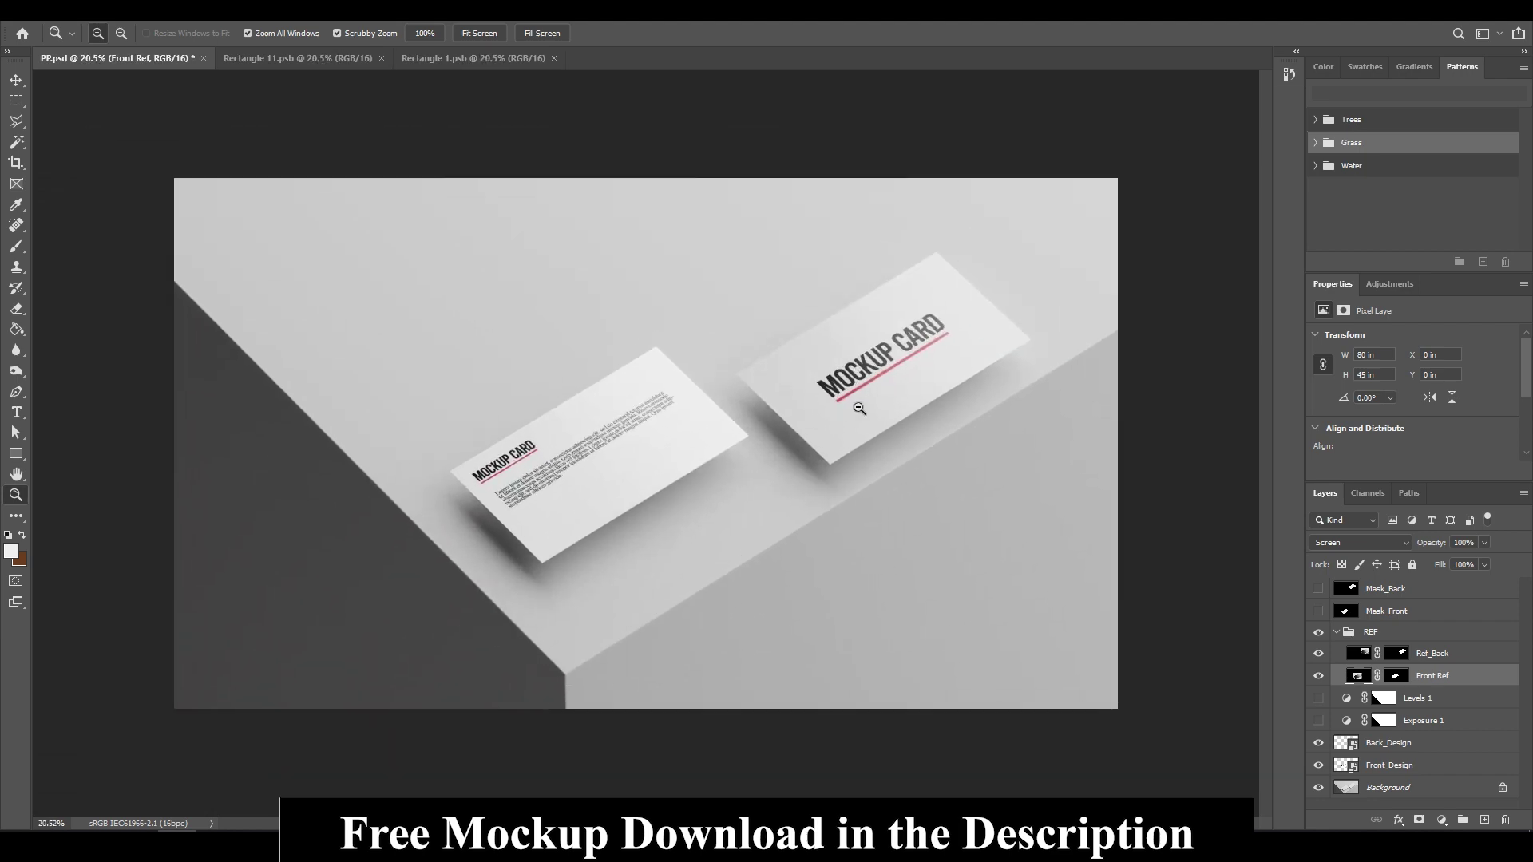
drag(859, 409, 620, 438)
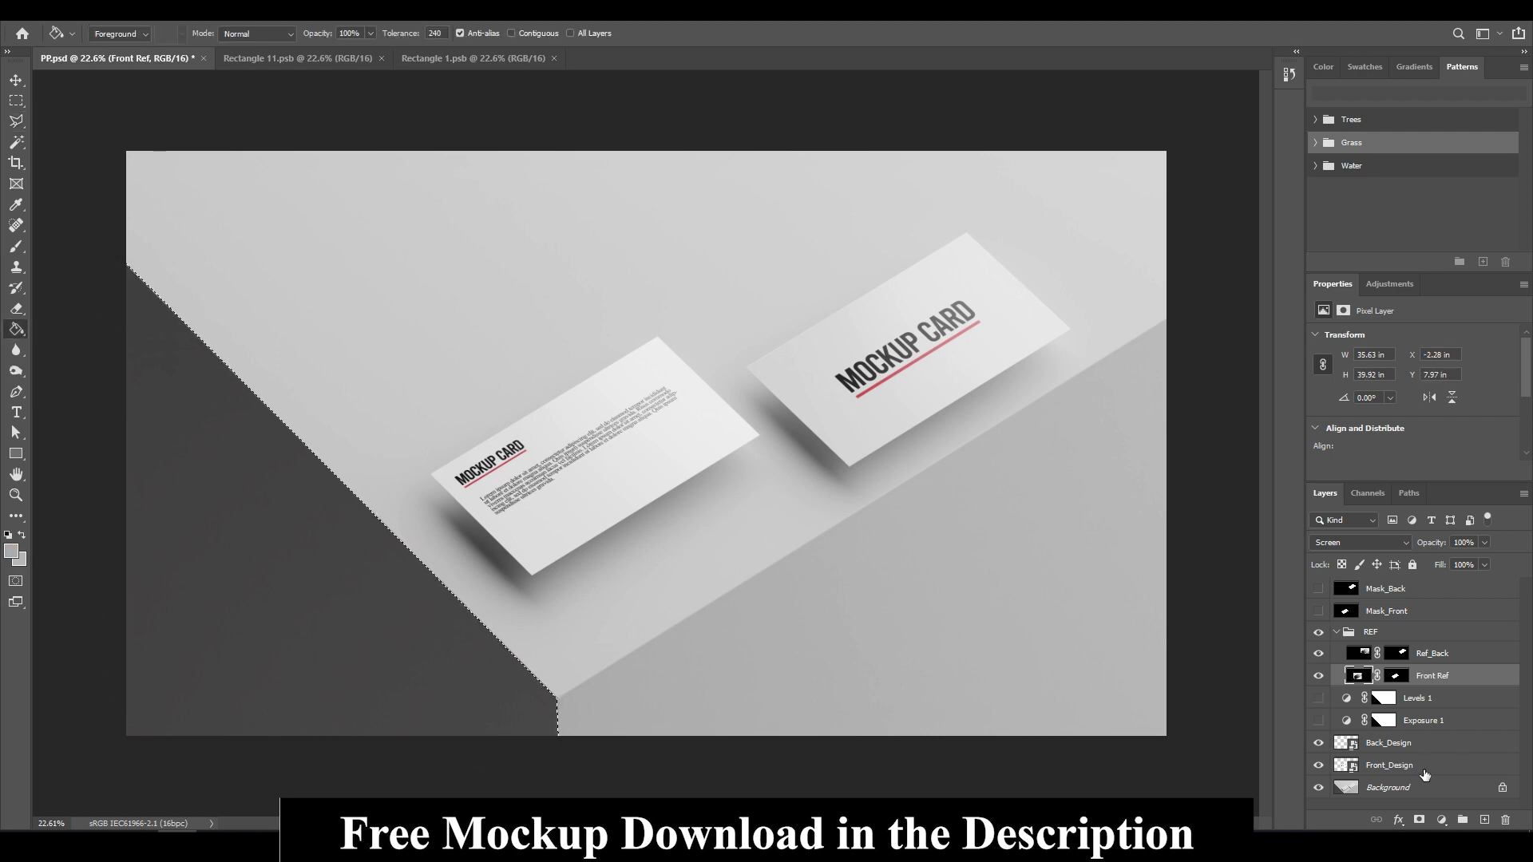
- Add a new empty layer above the Background and set up the gradient colours
click(1423, 786)
key(ctrl+shift+alt+n)
key(shift+g)
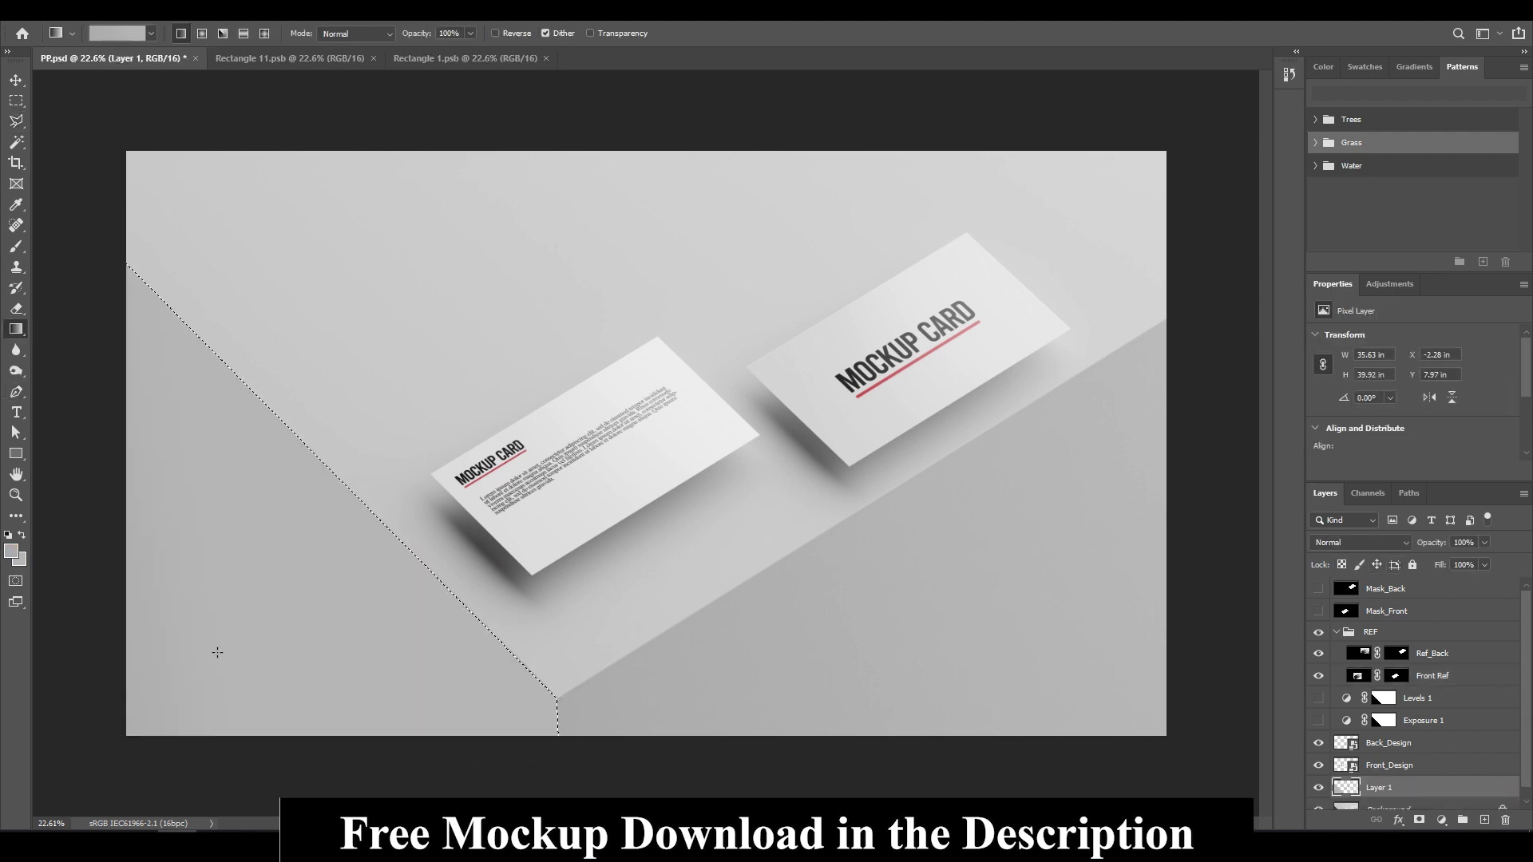
click(22, 561)
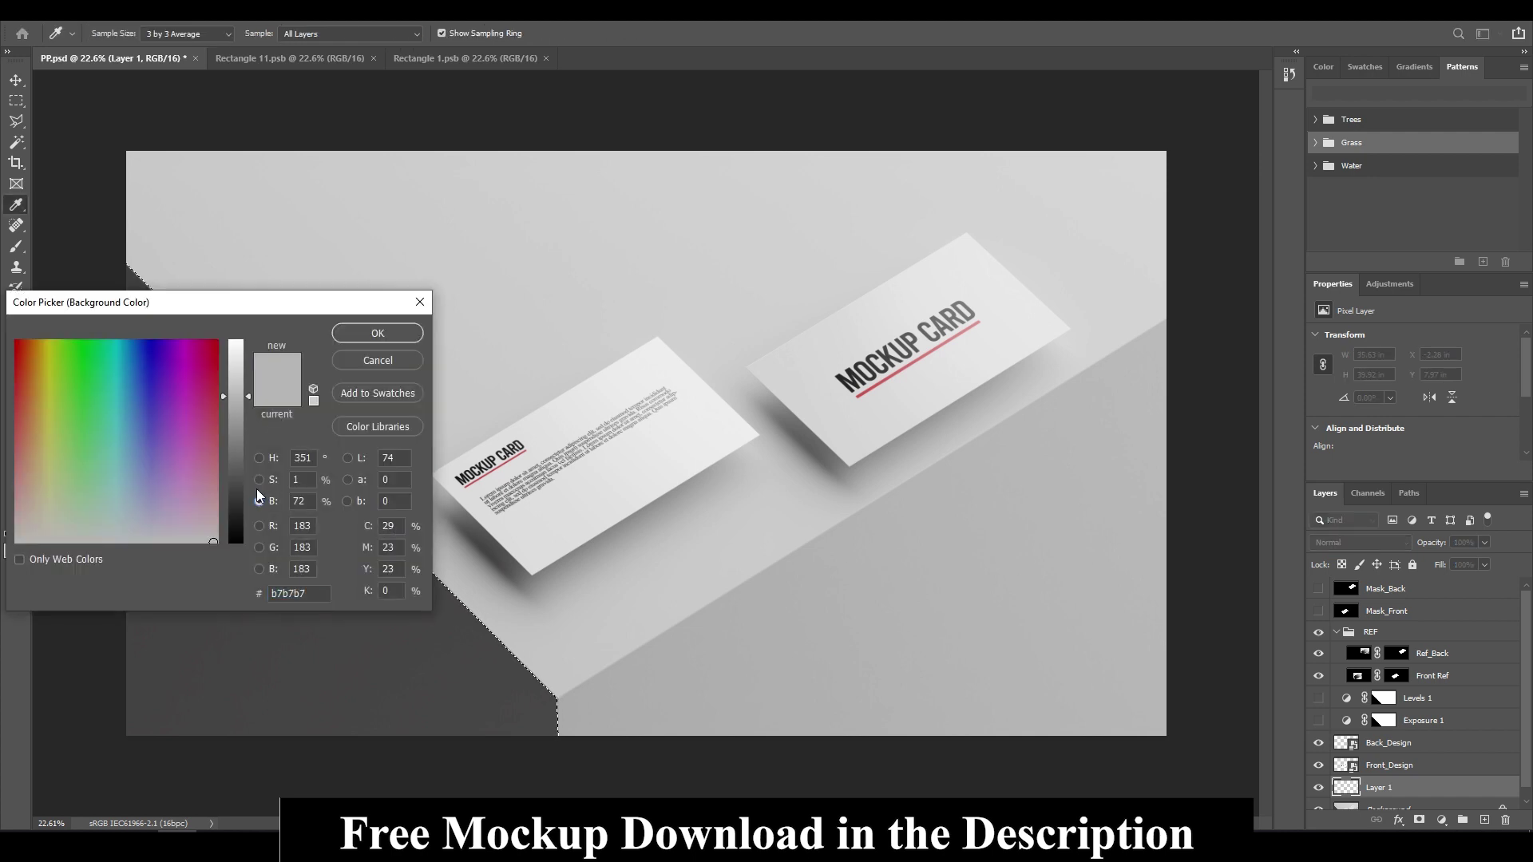
key(Return)
alt+scroll(299, 589, down, 5)
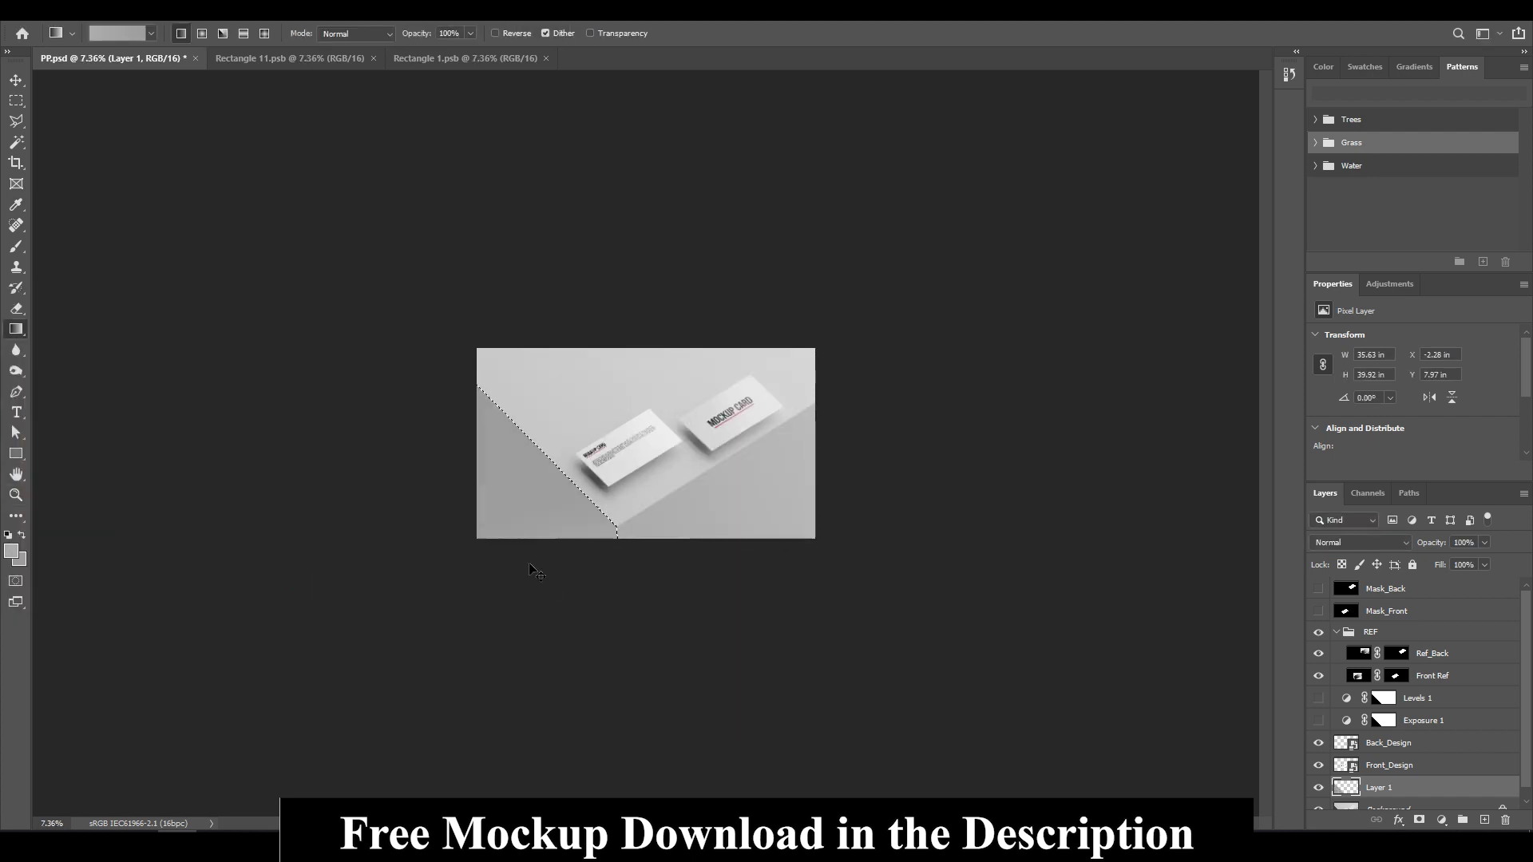
alt+scroll(535, 571, up, 3)
key(x)
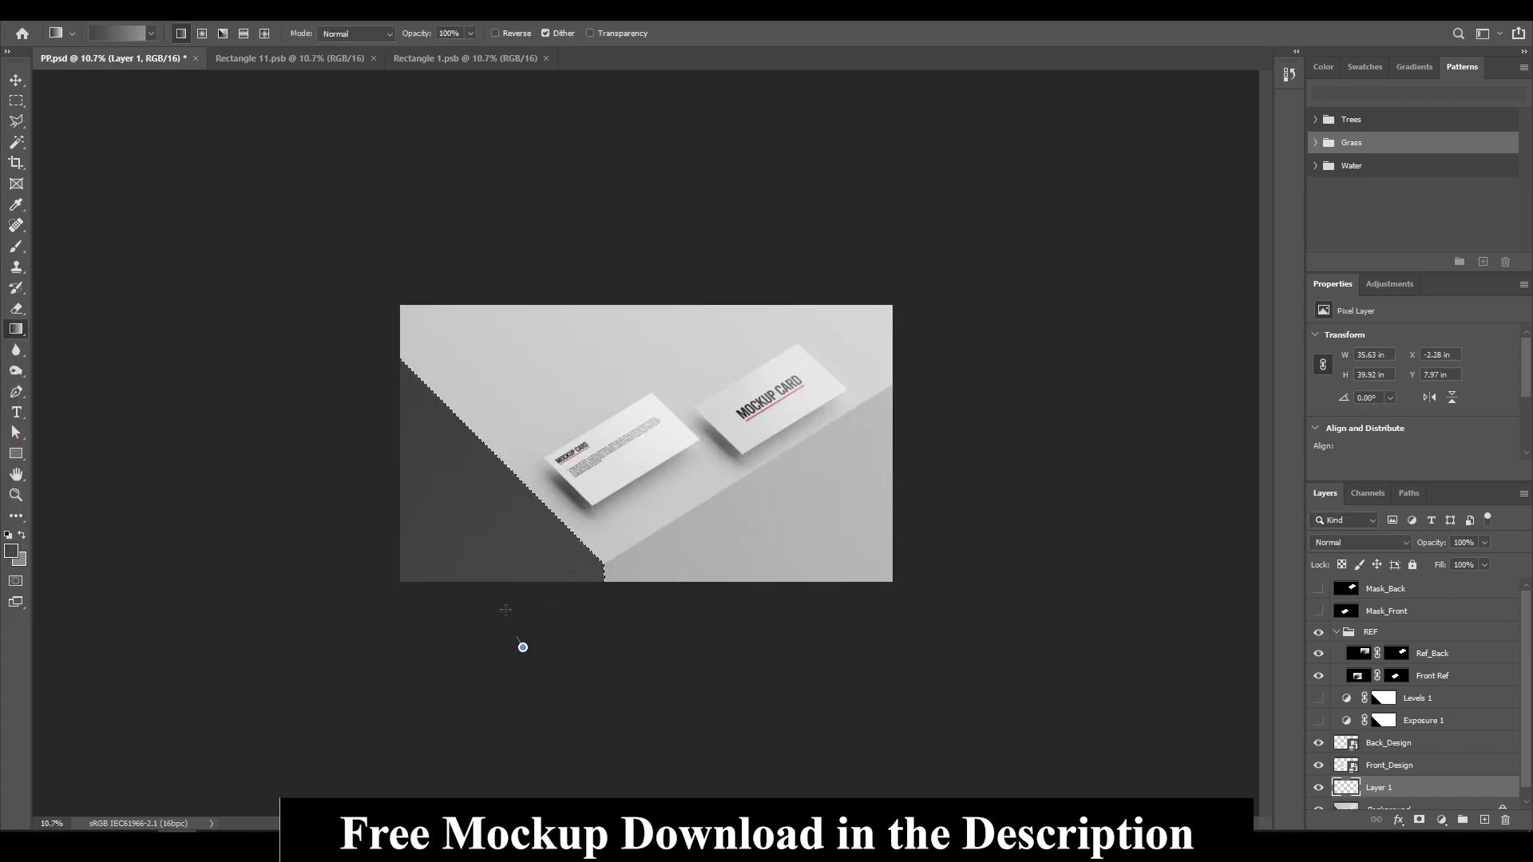
- Fill the dark triangle with a grey gradient and clear the selection
key(z)
alt+scroll(433, 482, up, 3)
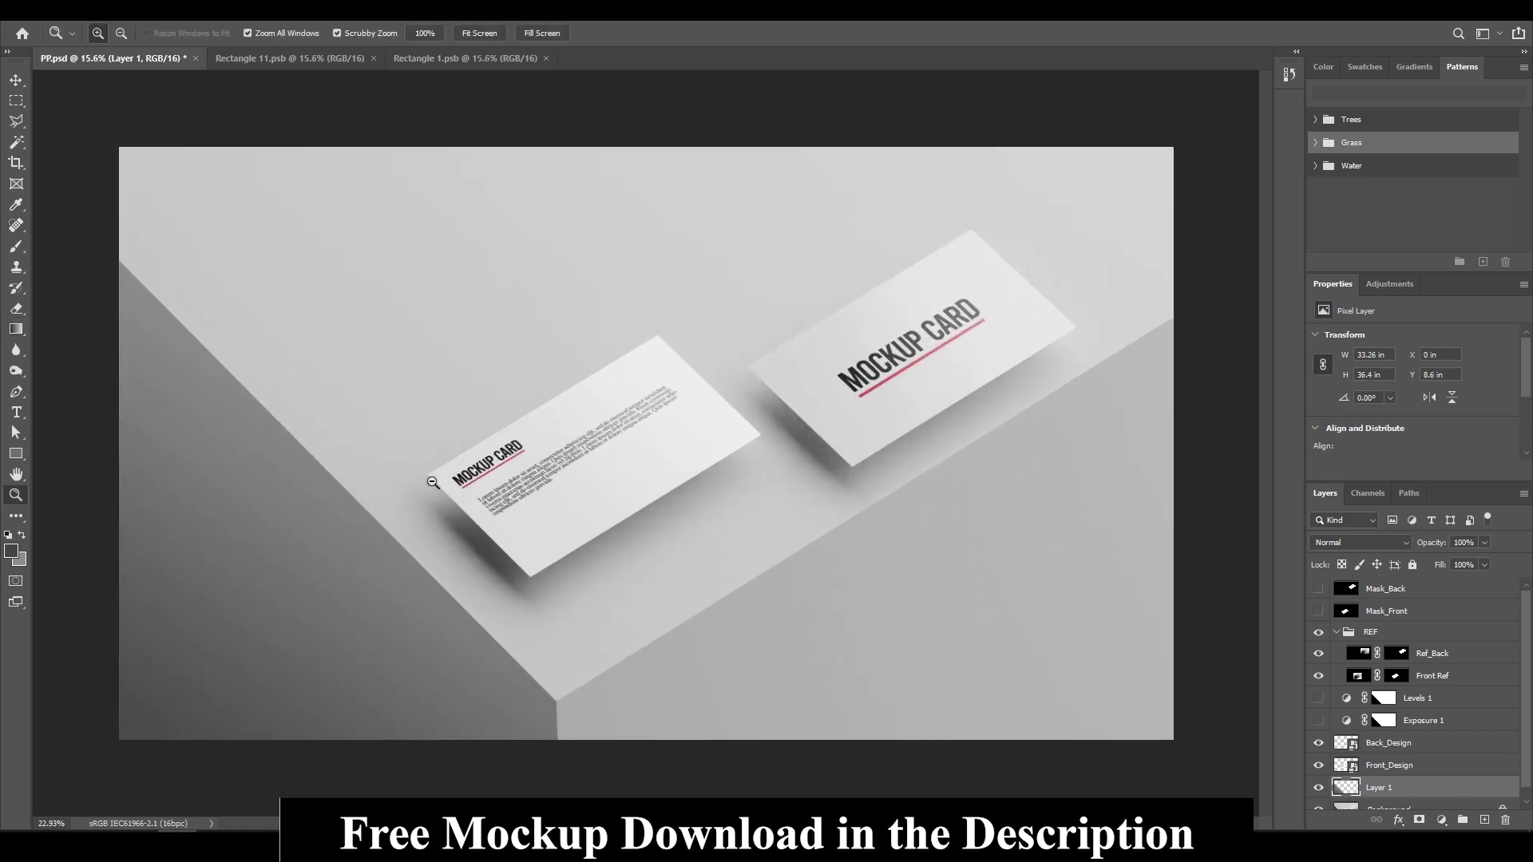
alt+scroll(383, 476, down, 4)
alt+scroll(374, 554, up, 4)
alt+scroll(319, 538, down, 2)
alt+scroll(423, 520, down, 1)
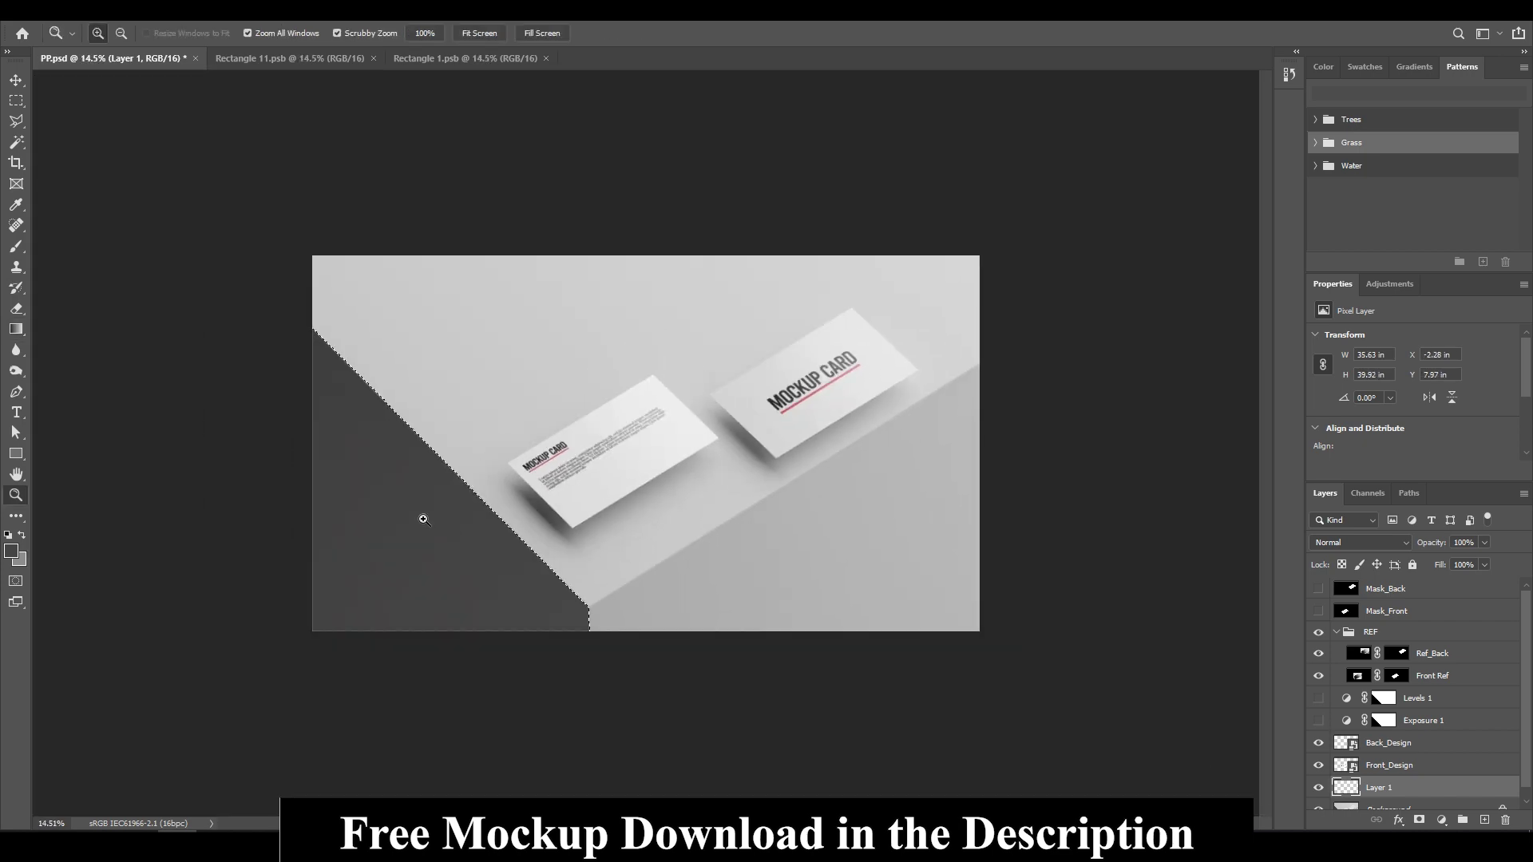
key(g)
click(11, 551)
click(387, 332)
drag(417, 588, 564, 569)
key(ctrl+d)
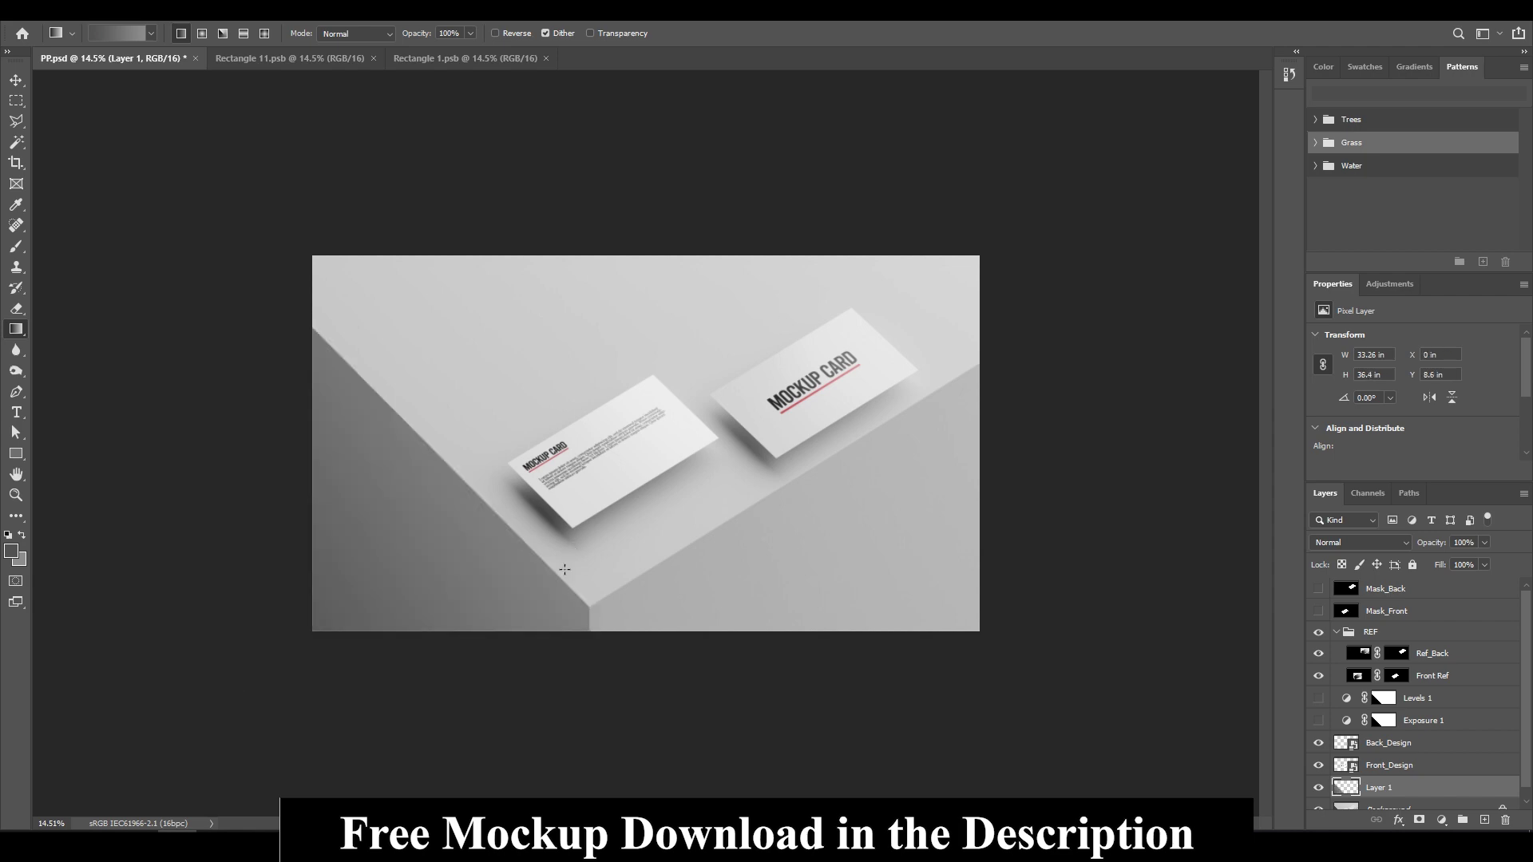
- Undo the trial grey gradient and remove its fill layer and selection
key(z)
alt+scroll(591, 567, up, 2)
alt+scroll(363, 399, down, 1)
alt+scroll(380, 531, up, 3)
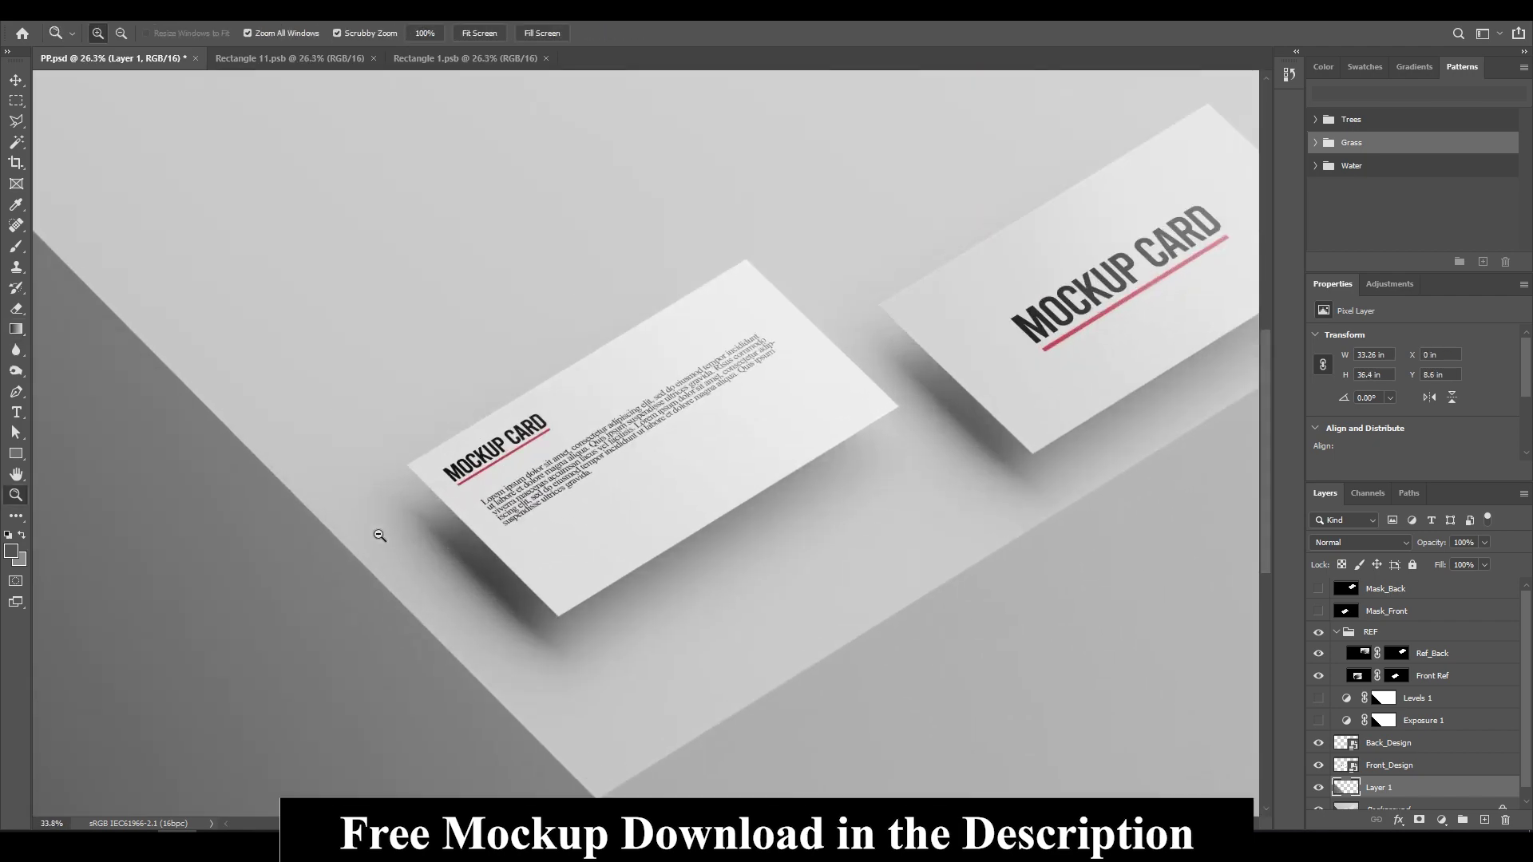
alt+scroll(703, 514, up, 2)
alt+scroll(671, 507, down, 5)
key(ctrl+z)
key(ctrl+z)
click(19, 563)
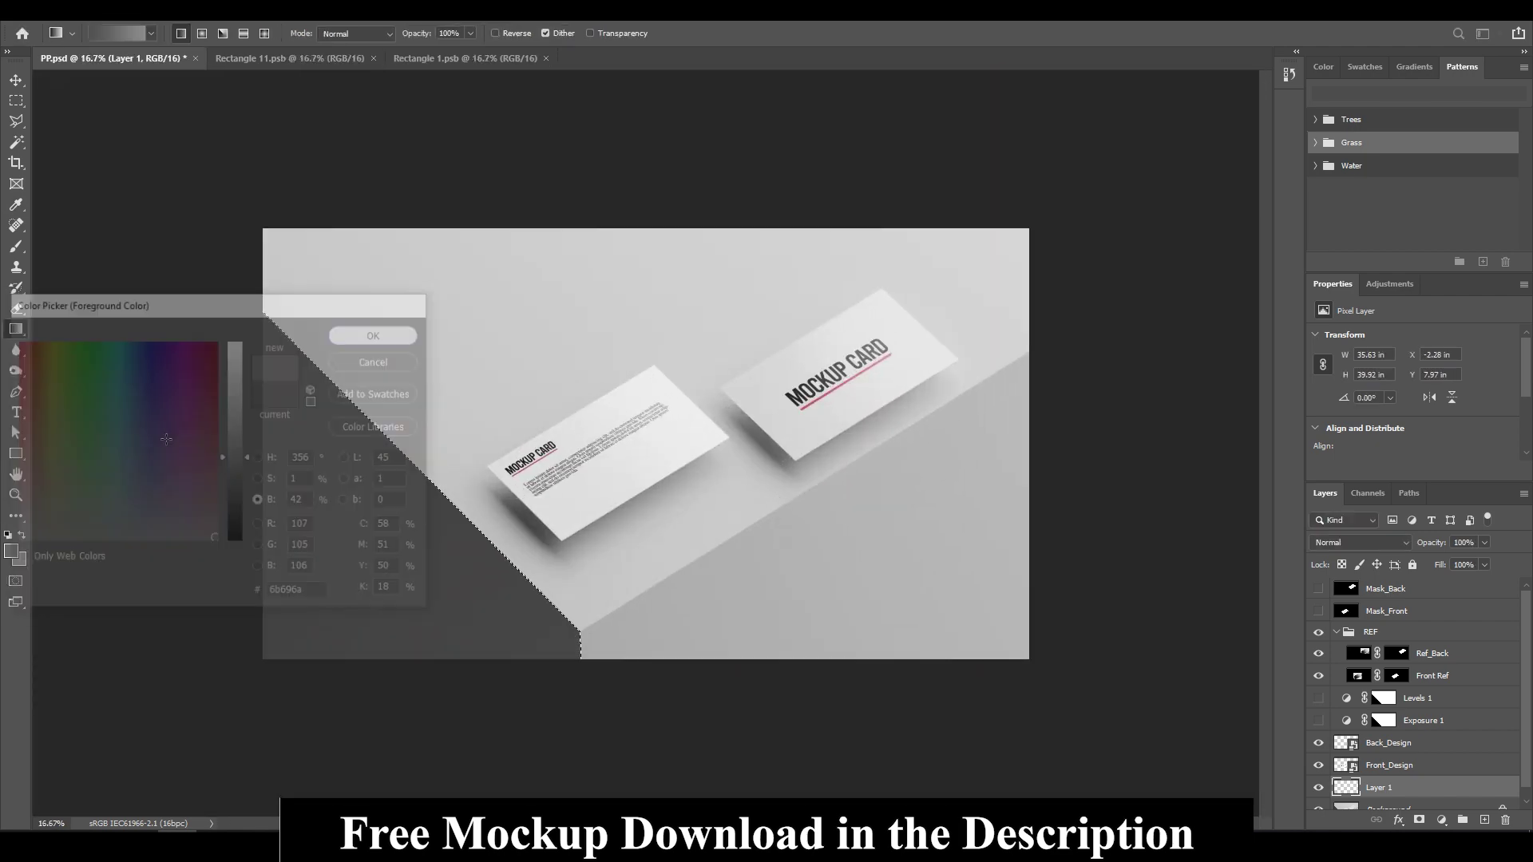
click(361, 344)
key(ctrl+alt+z)
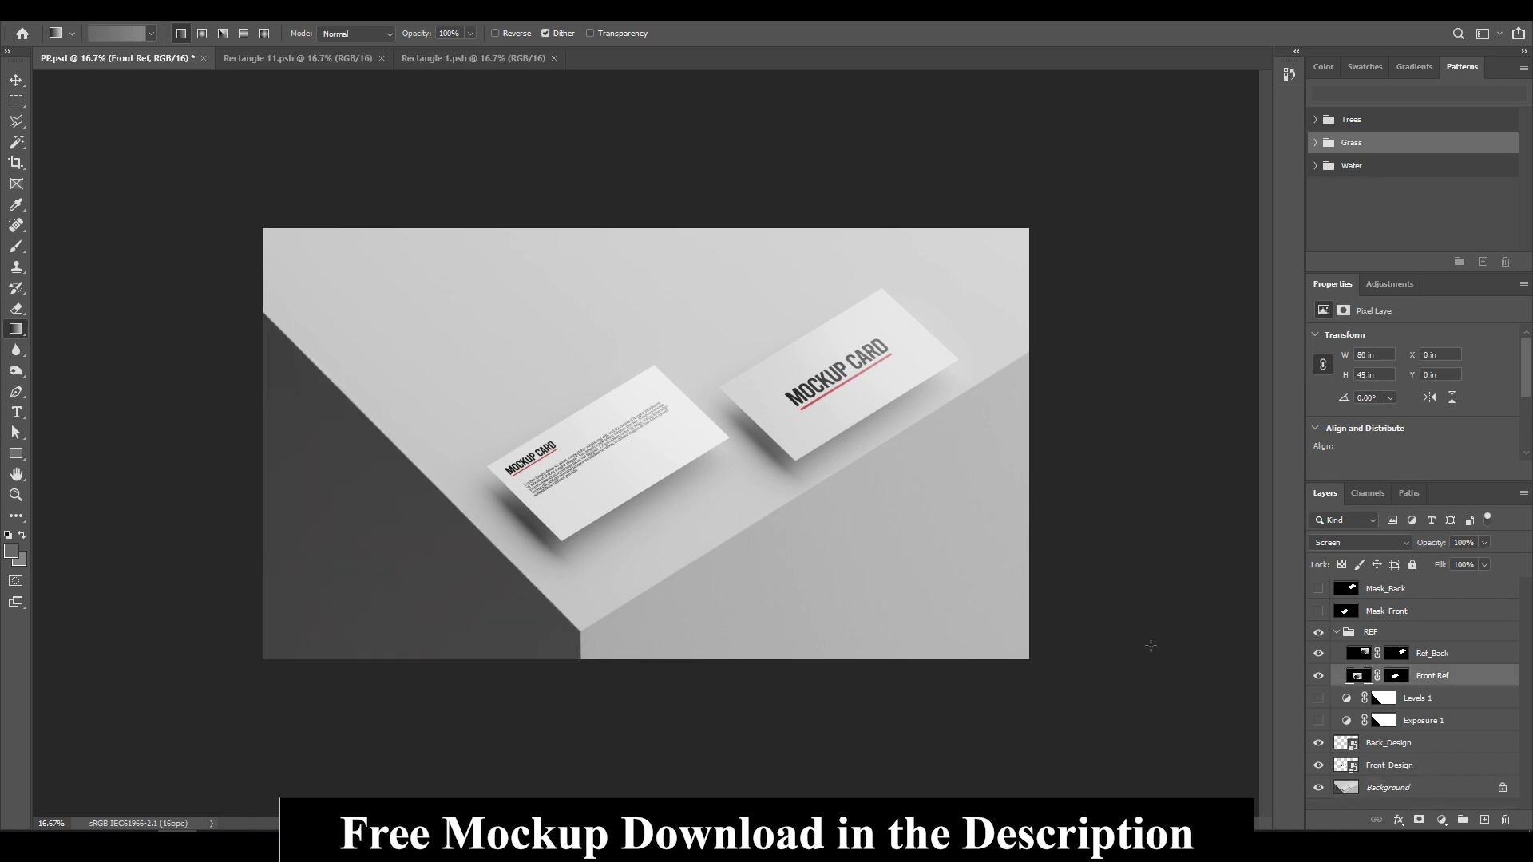
key(ctrl+alt+z)
- Outline the box's dark side at its lower corner and mask a layer from it
click(82, 26)
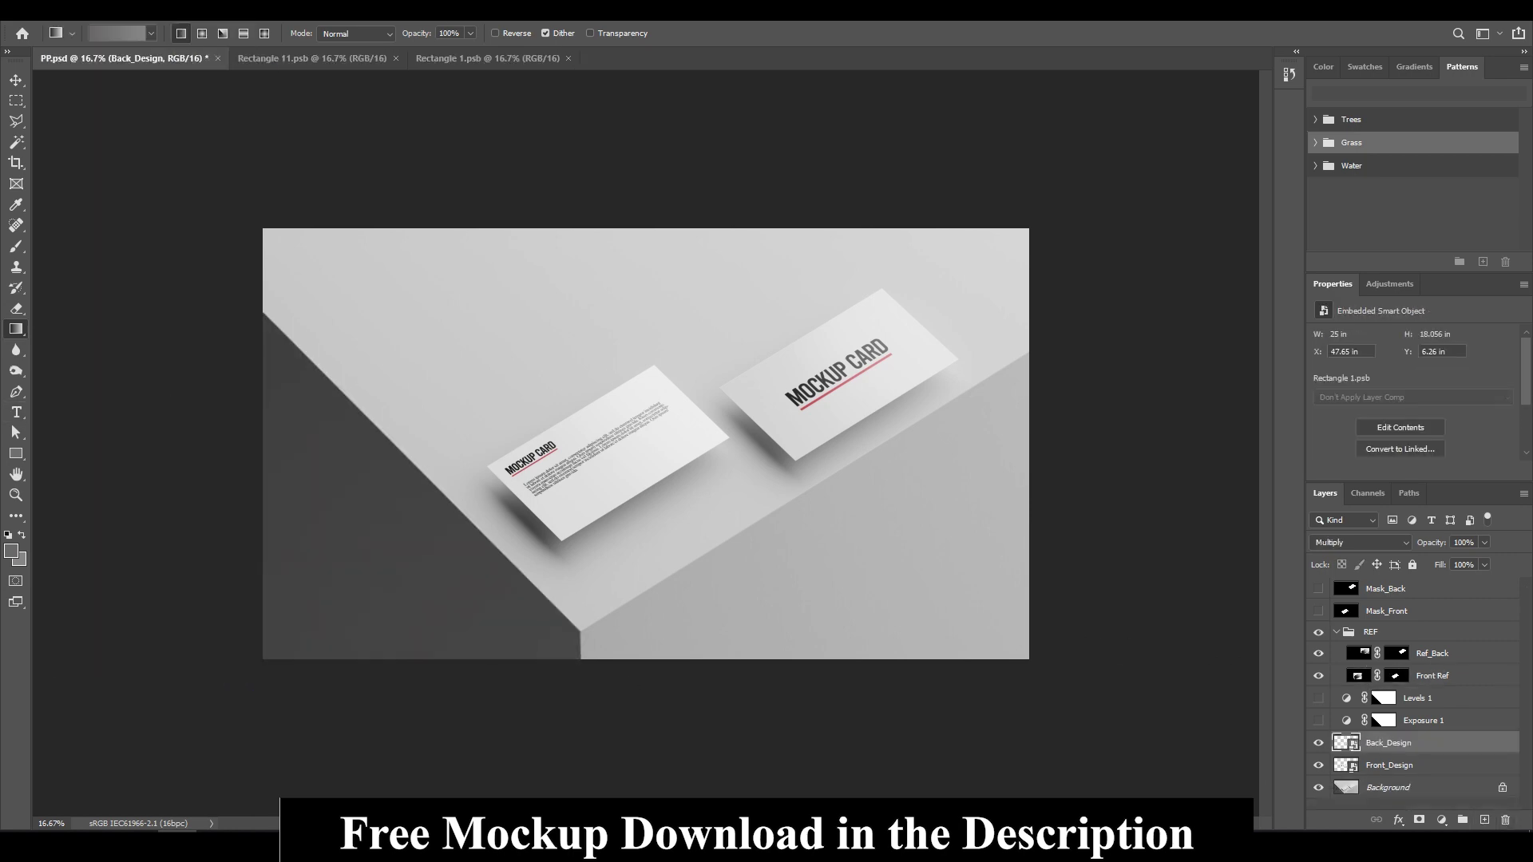
key(z)
drag(250, 307, 44, 152)
drag(460, 541, 121, 34)
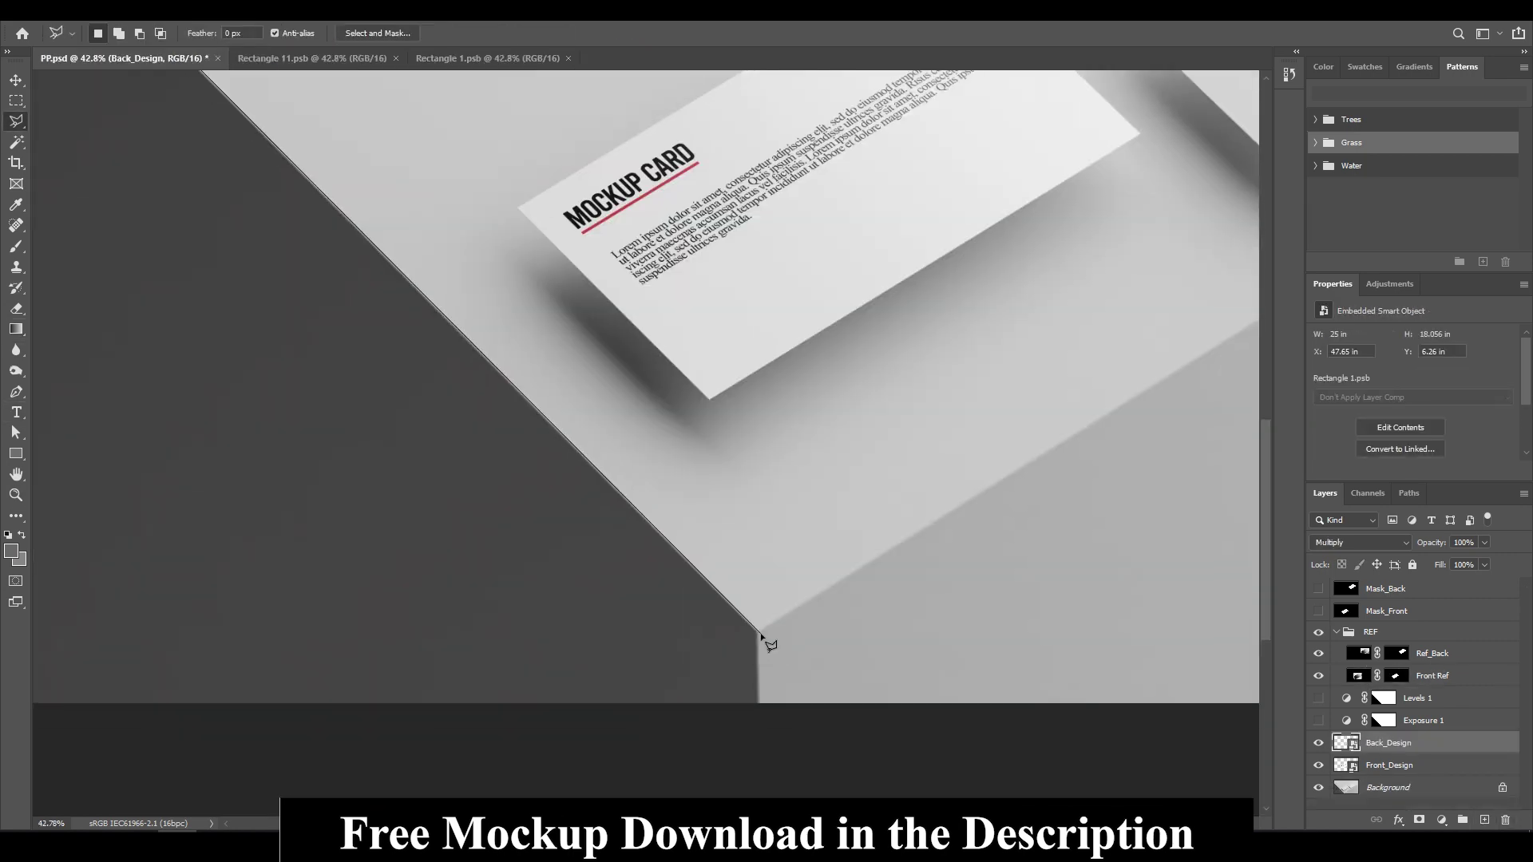
double_click(760, 724)
key(z)
key(ctrl+0)
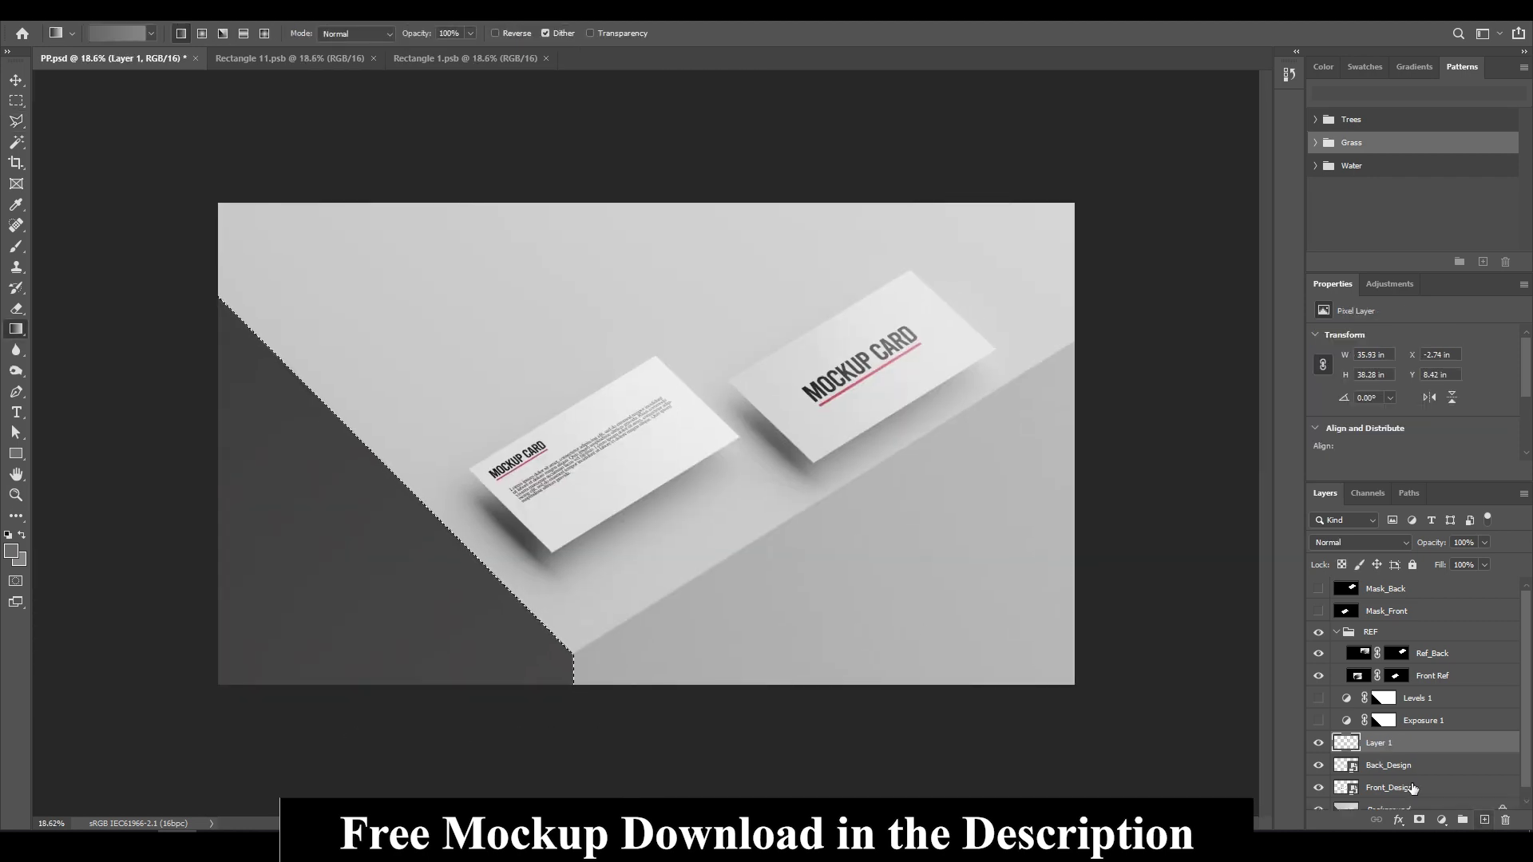
- Draw a grey gradient across Layer 1's pixels, then zoom in on the two cards
key(ctrl+2)
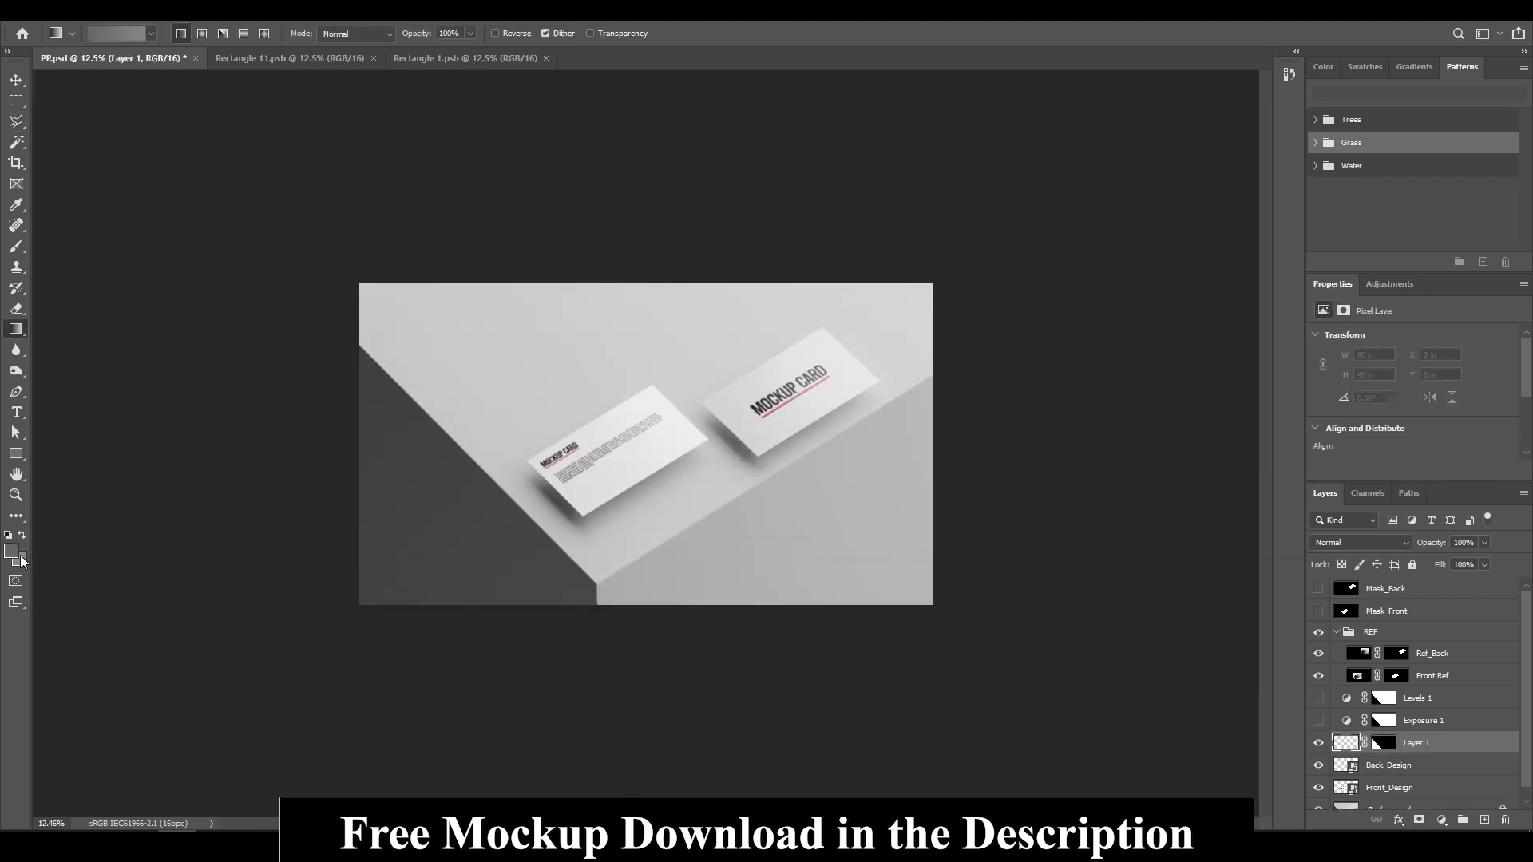
click(11, 551)
key(Return)
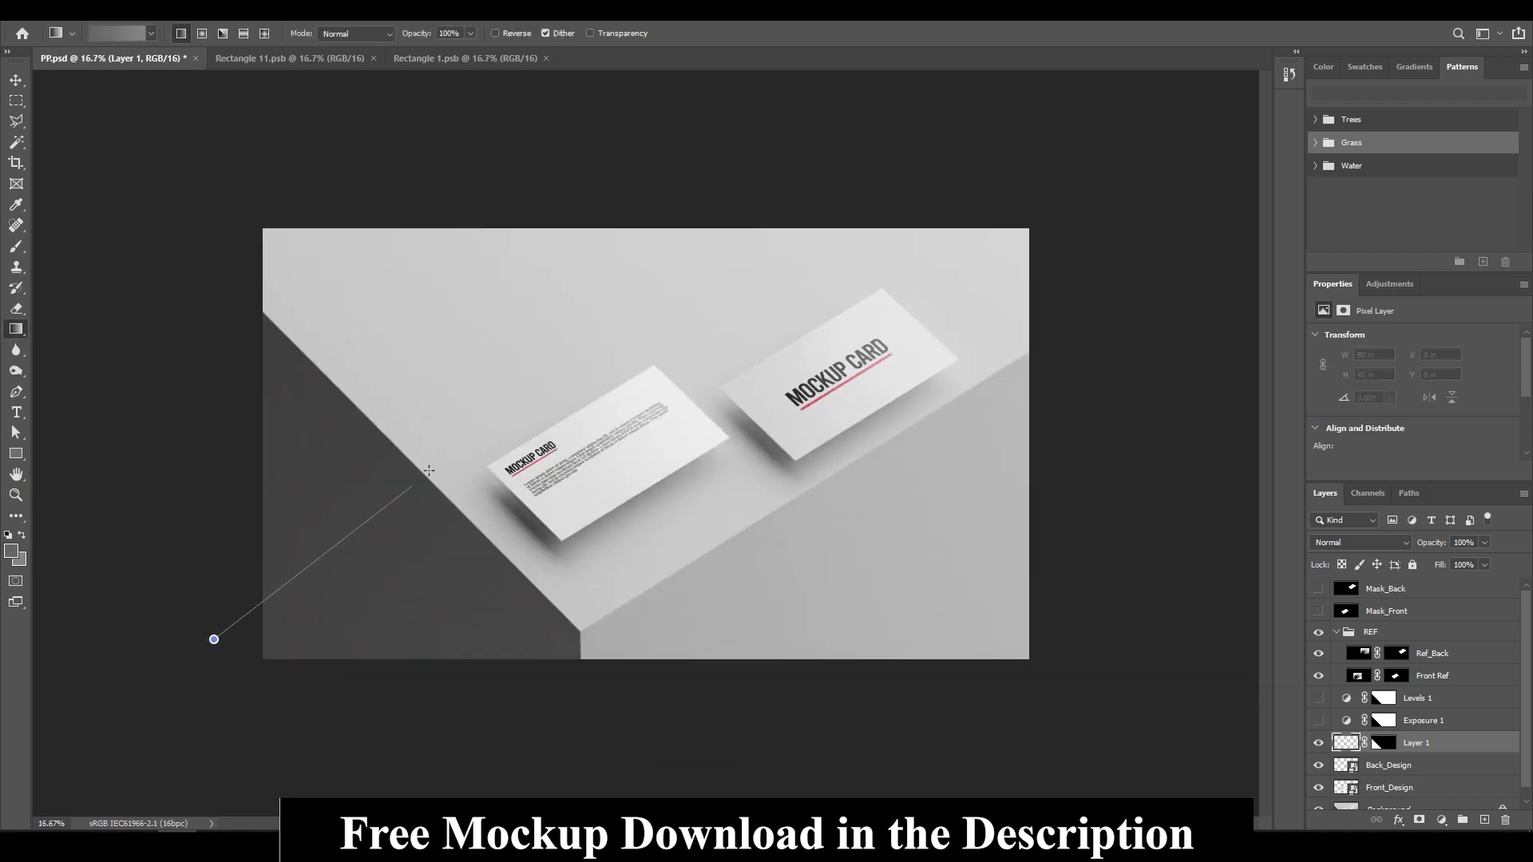
drag(212, 637, 428, 455)
key(z)
click(615, 416)
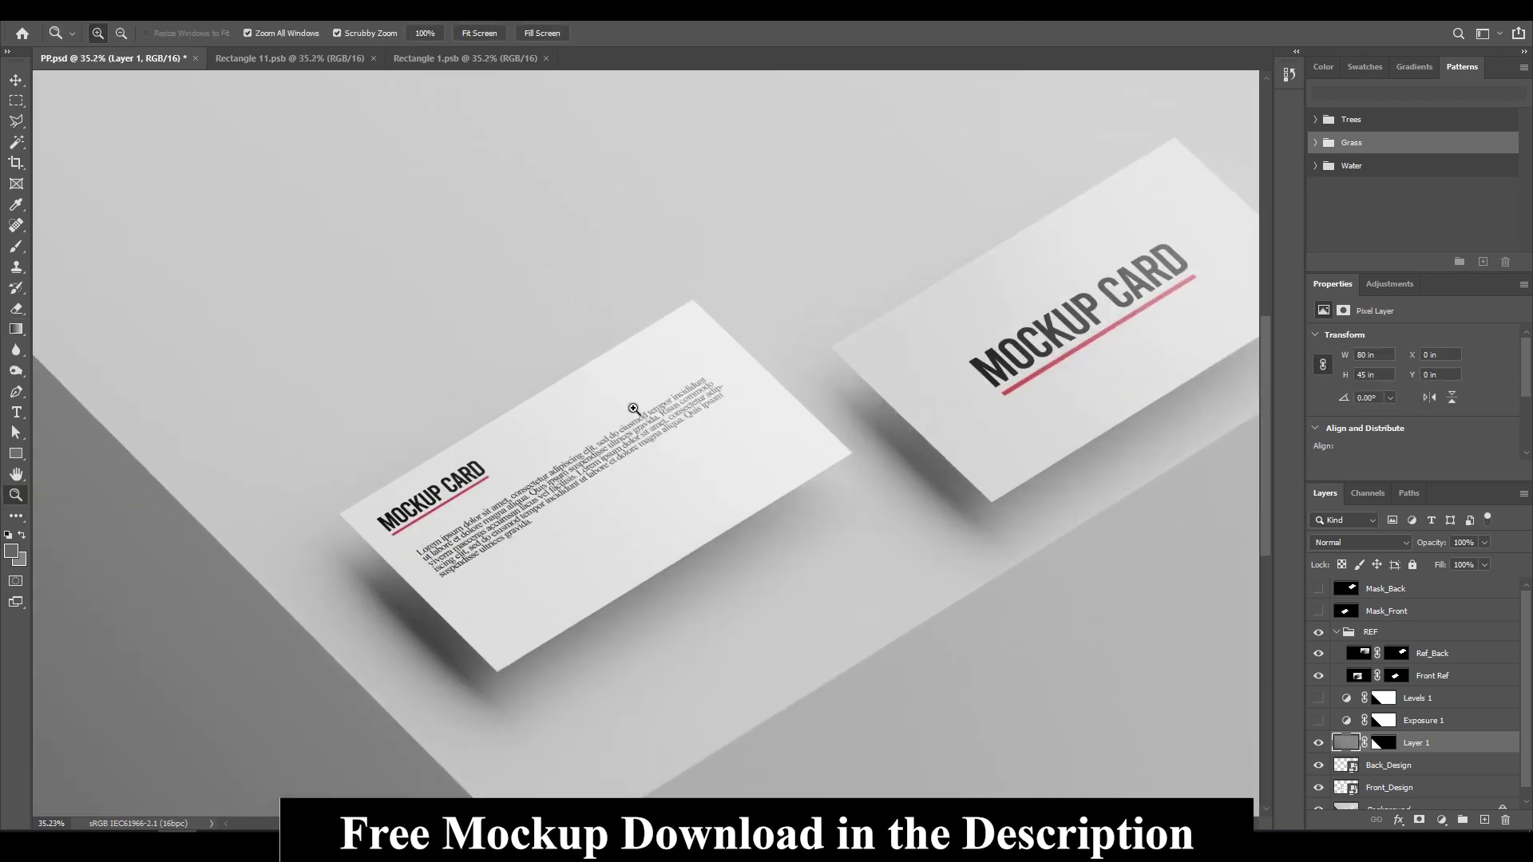
click(1433, 676)
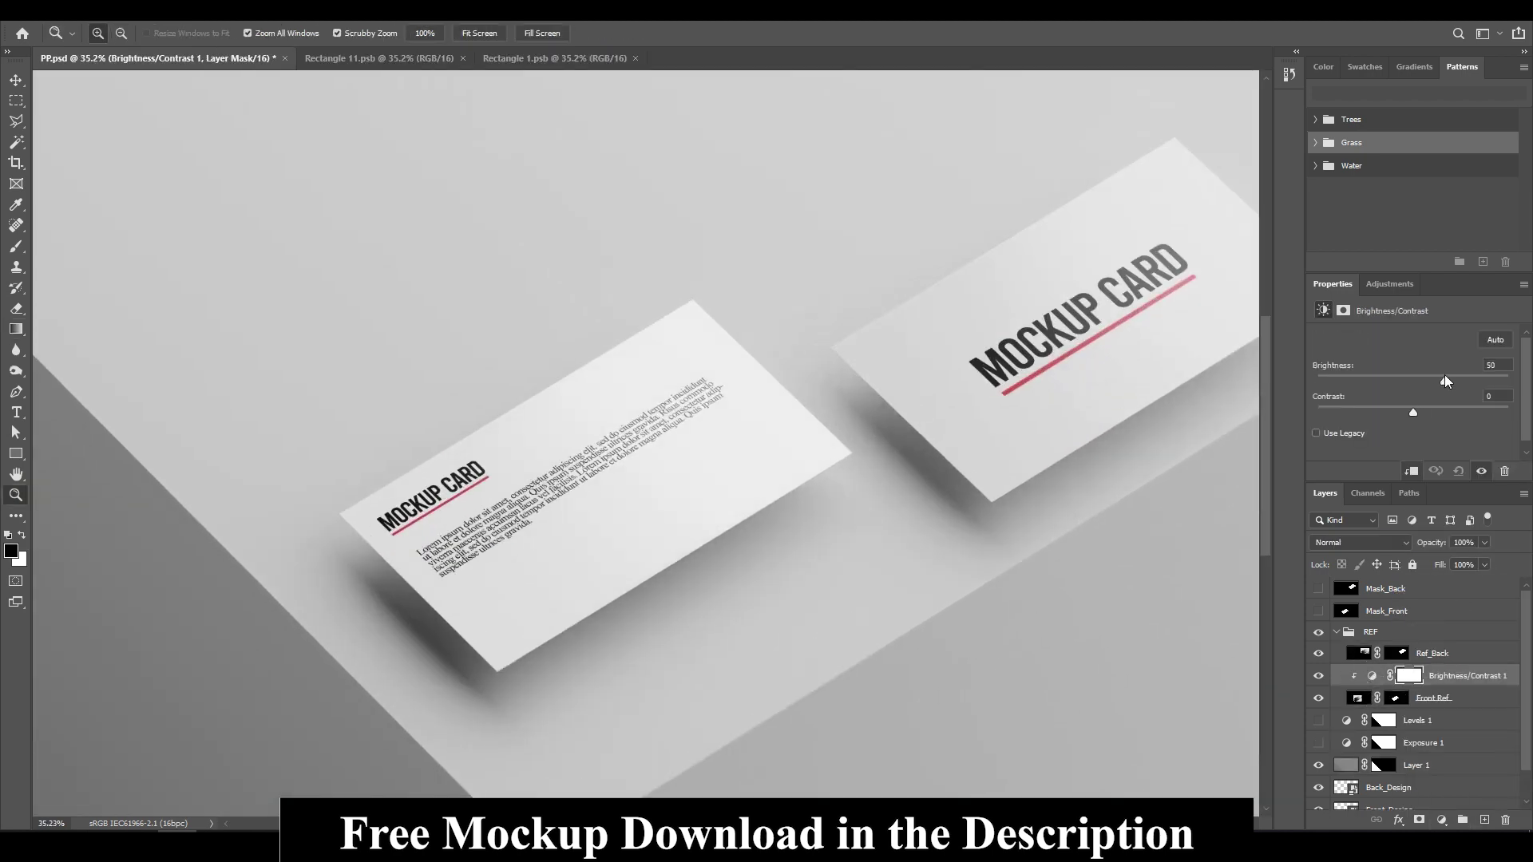
- Brighten Front Ref's reflection with a clipped Exposure gamma boost, then enable Levels 1
click(1434, 819)
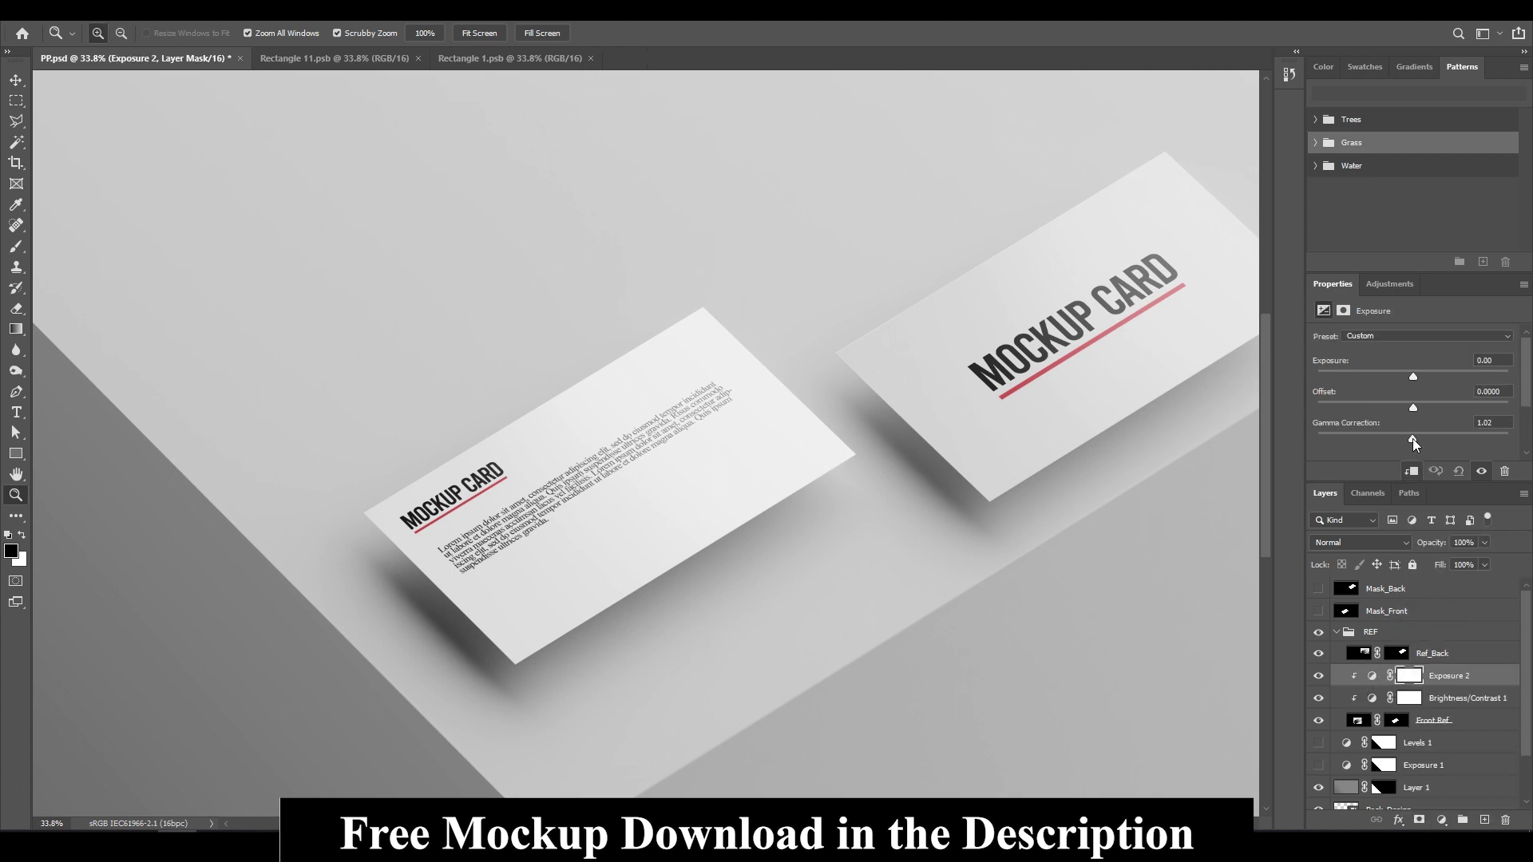
drag(1413, 438, 1375, 438)
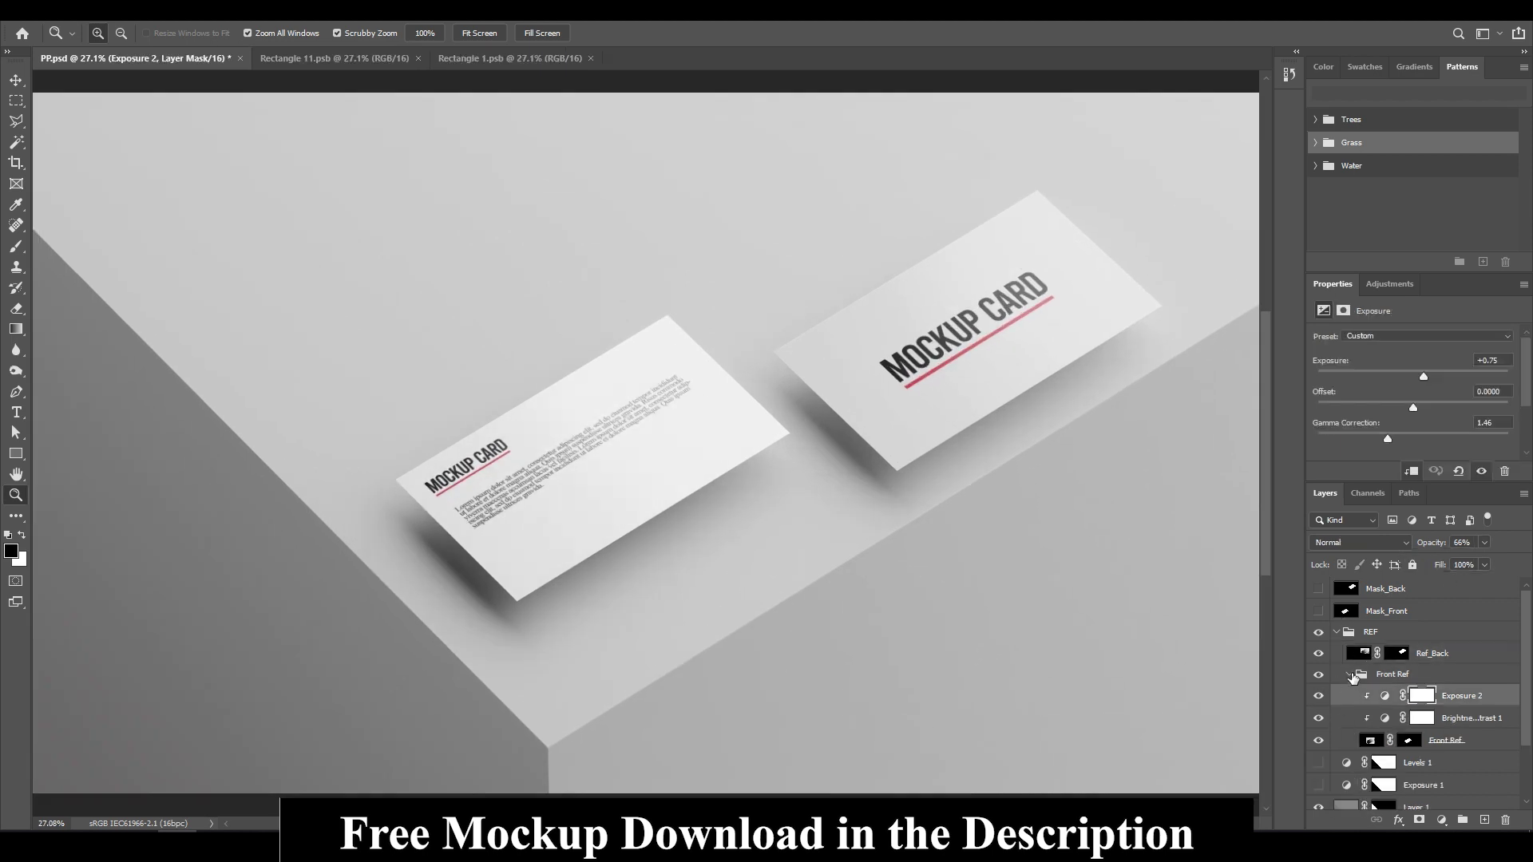
click(1349, 674)
click(1319, 695)
drag(671, 444, 643, 438)
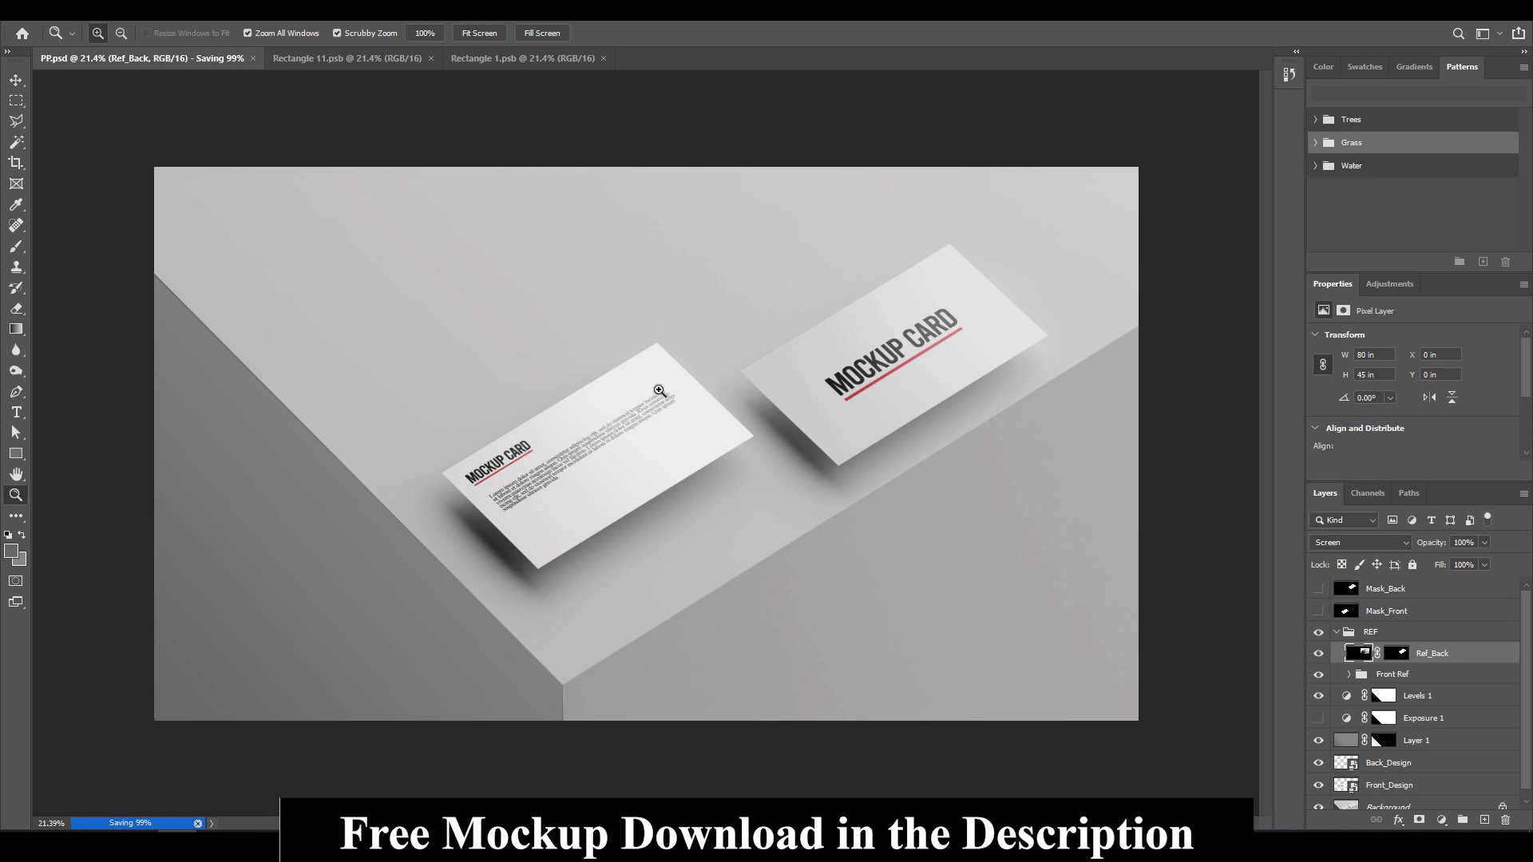
drag(660, 391, 689, 426)
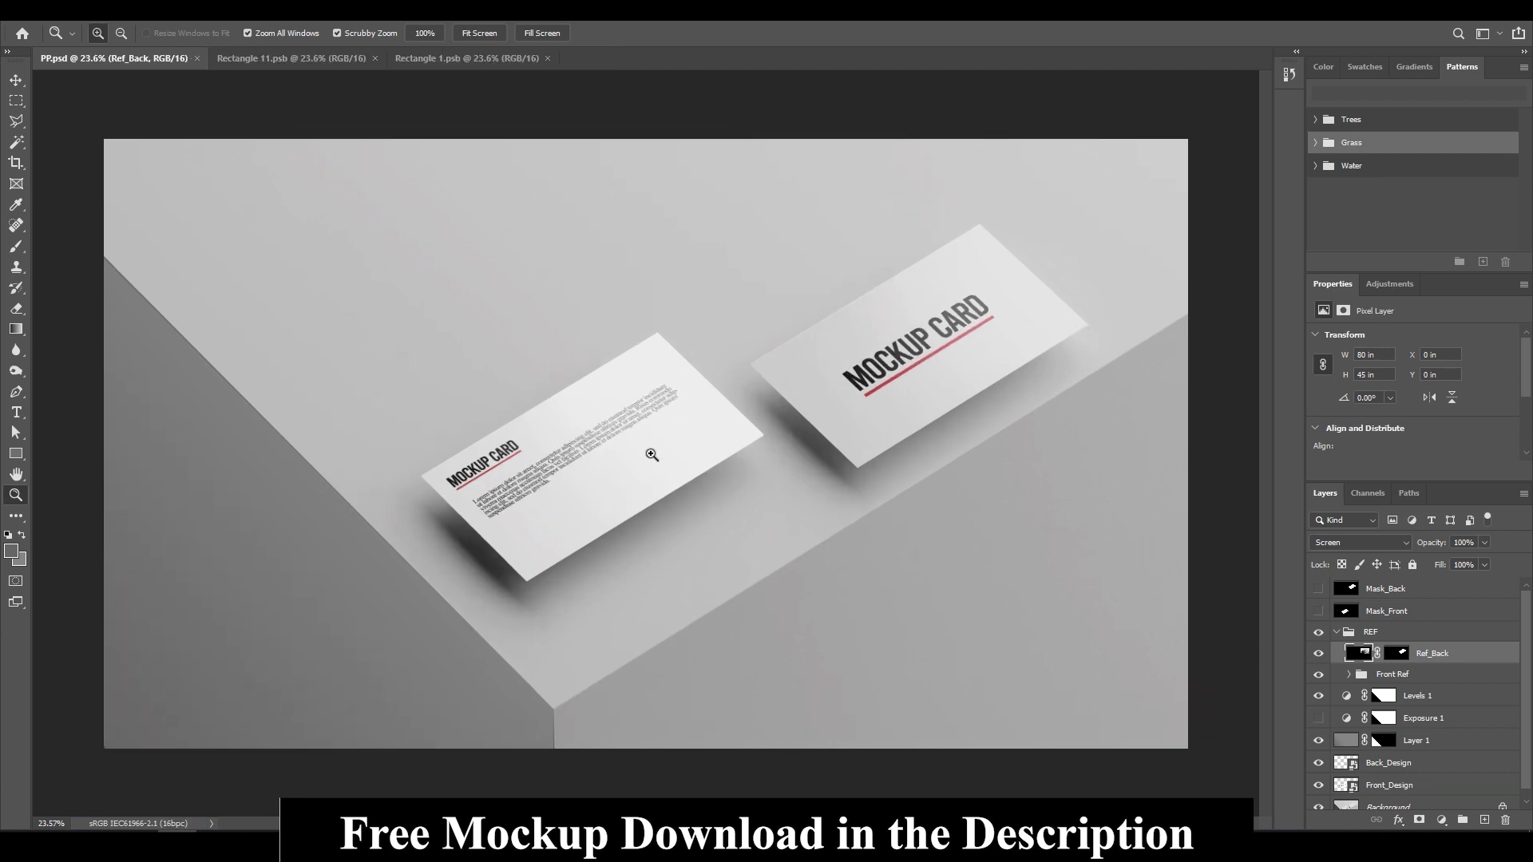
drag(615, 409, 592, 434)
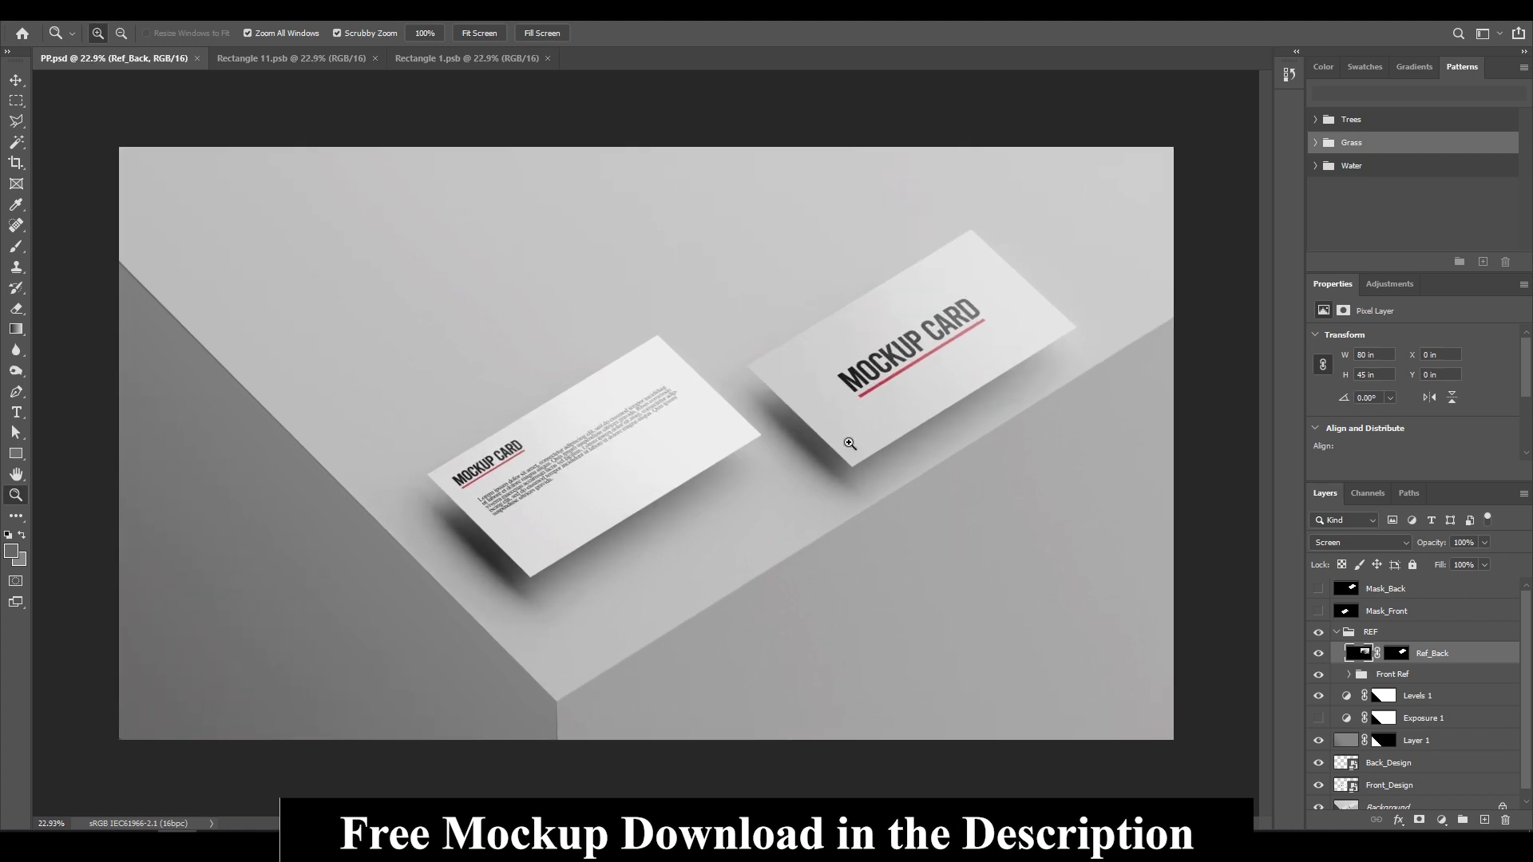
drag(870, 445, 638, 427)
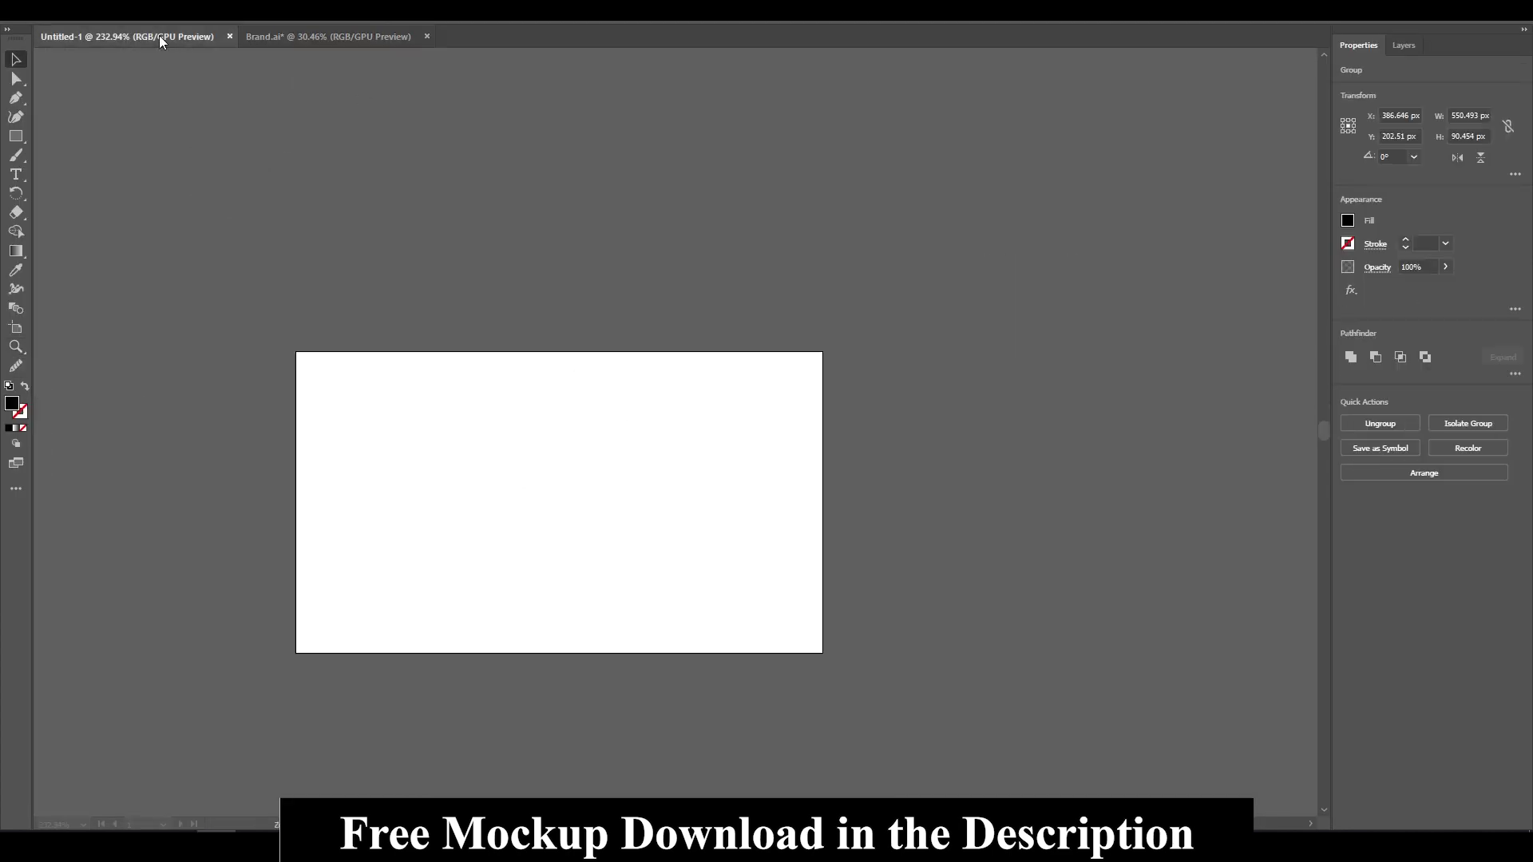
- Centre the GlamGlam logo and place the 'ALL BEAUTY' tagline scaled beneath it
key(shift+F7)
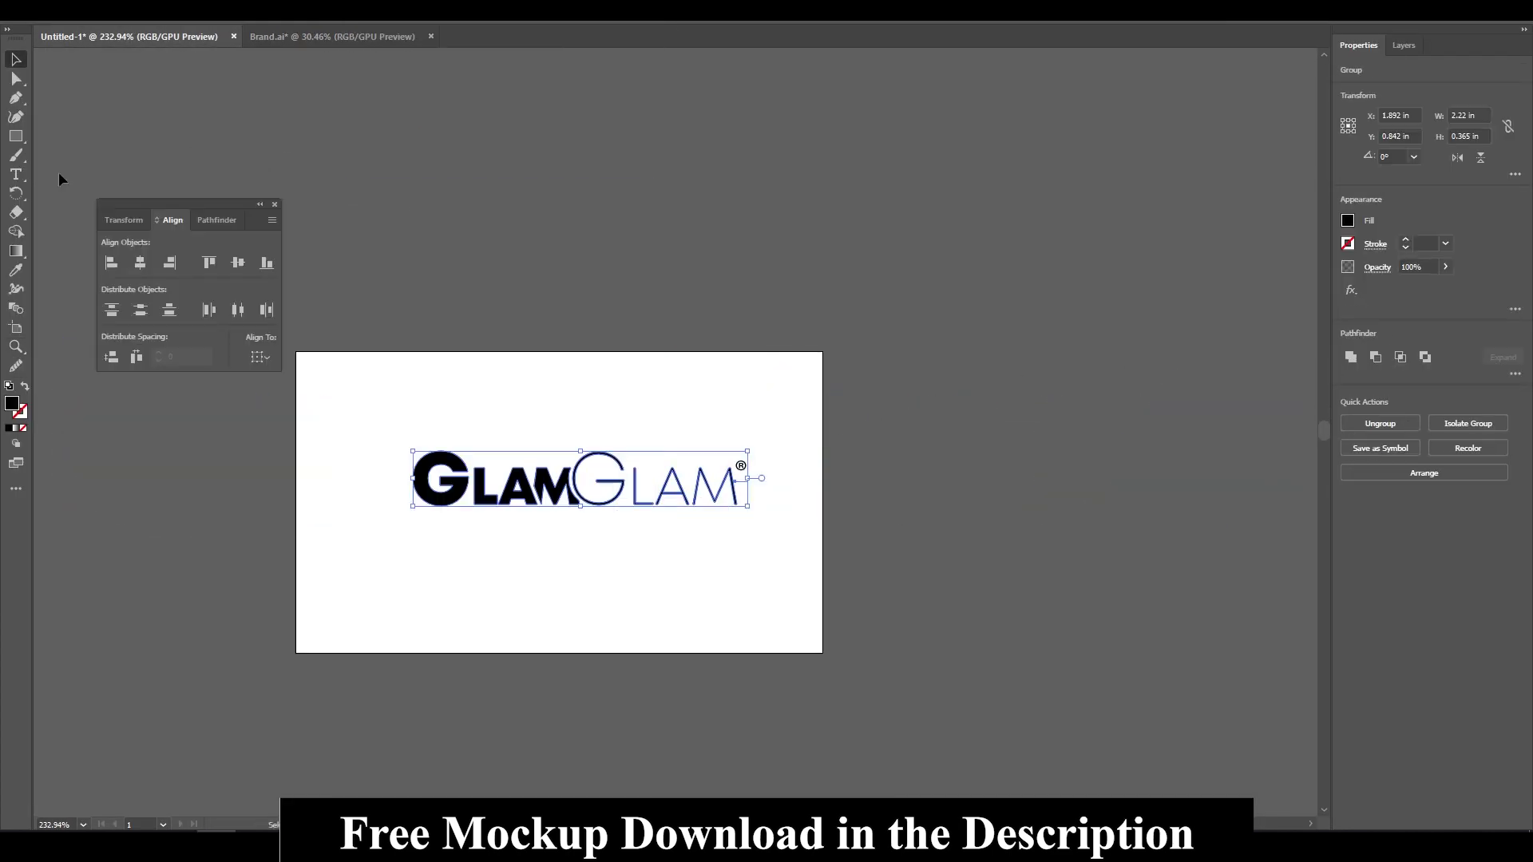
drag(579, 470, 557, 494)
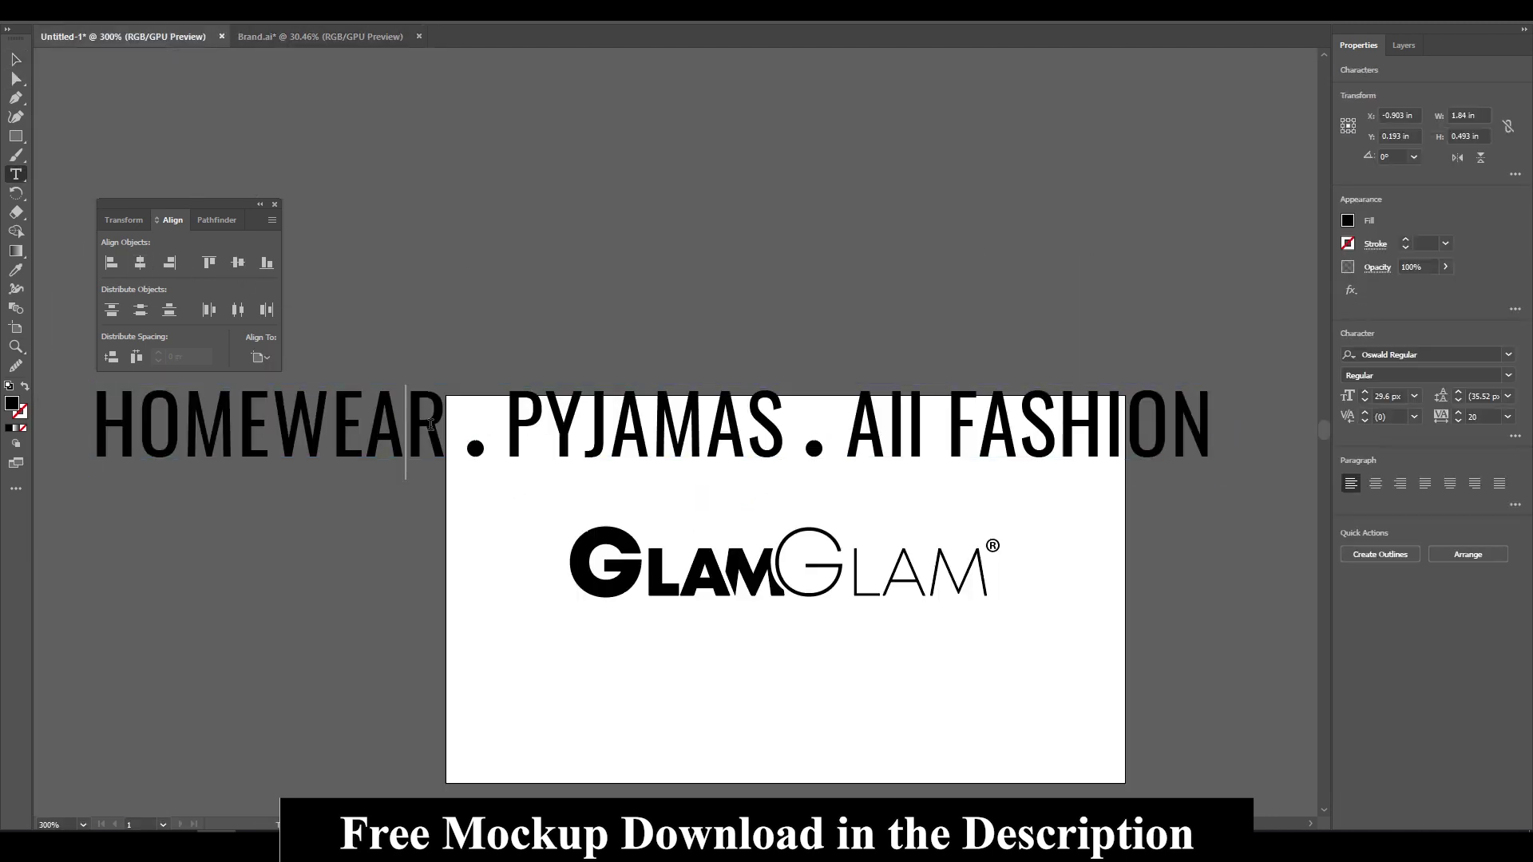
text(ALL BEAUTY)
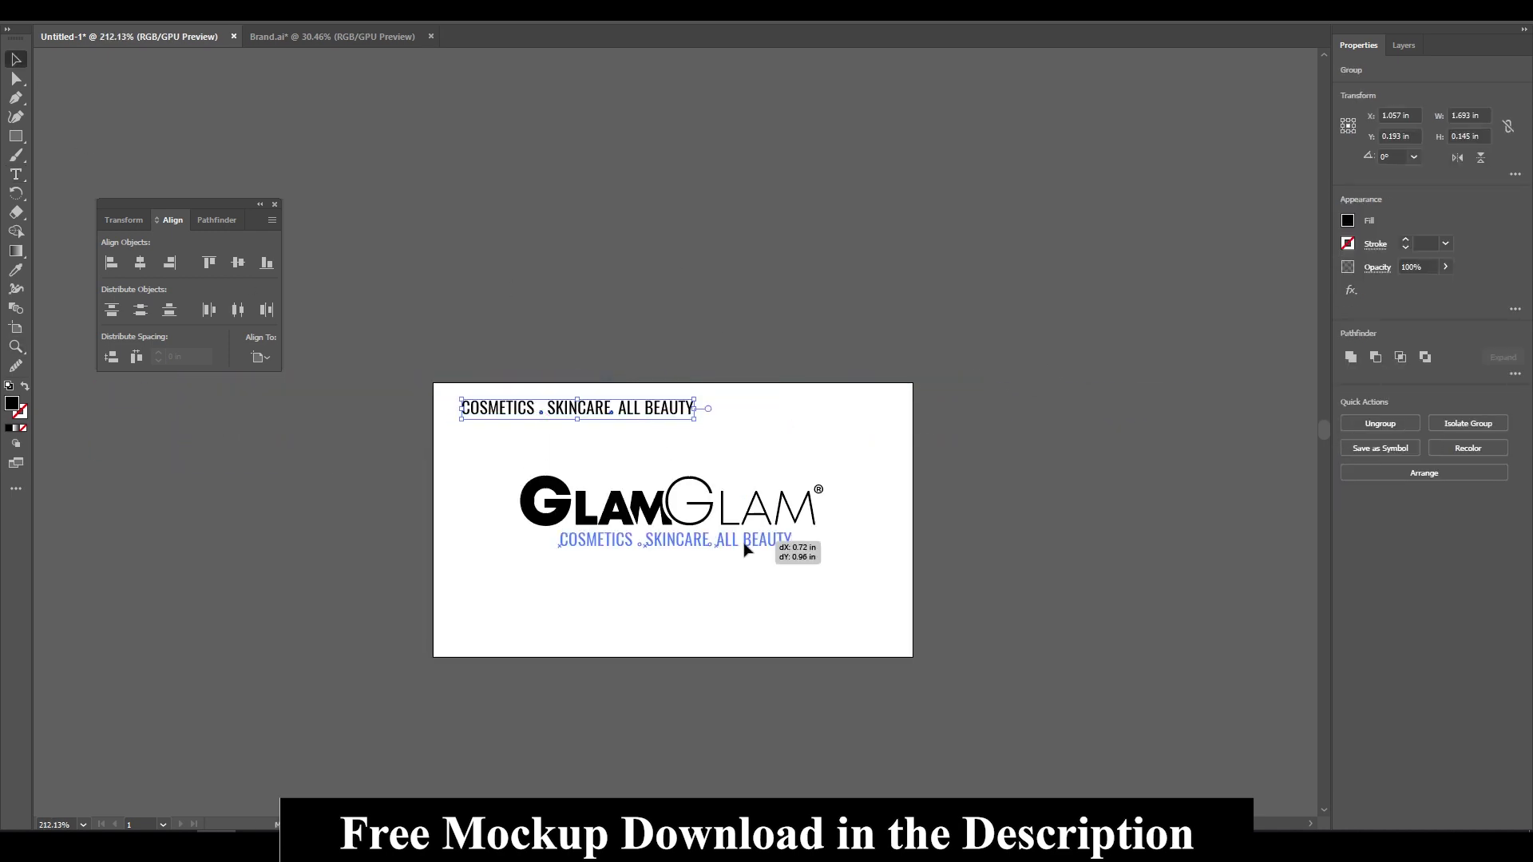
drag(575, 408, 663, 539)
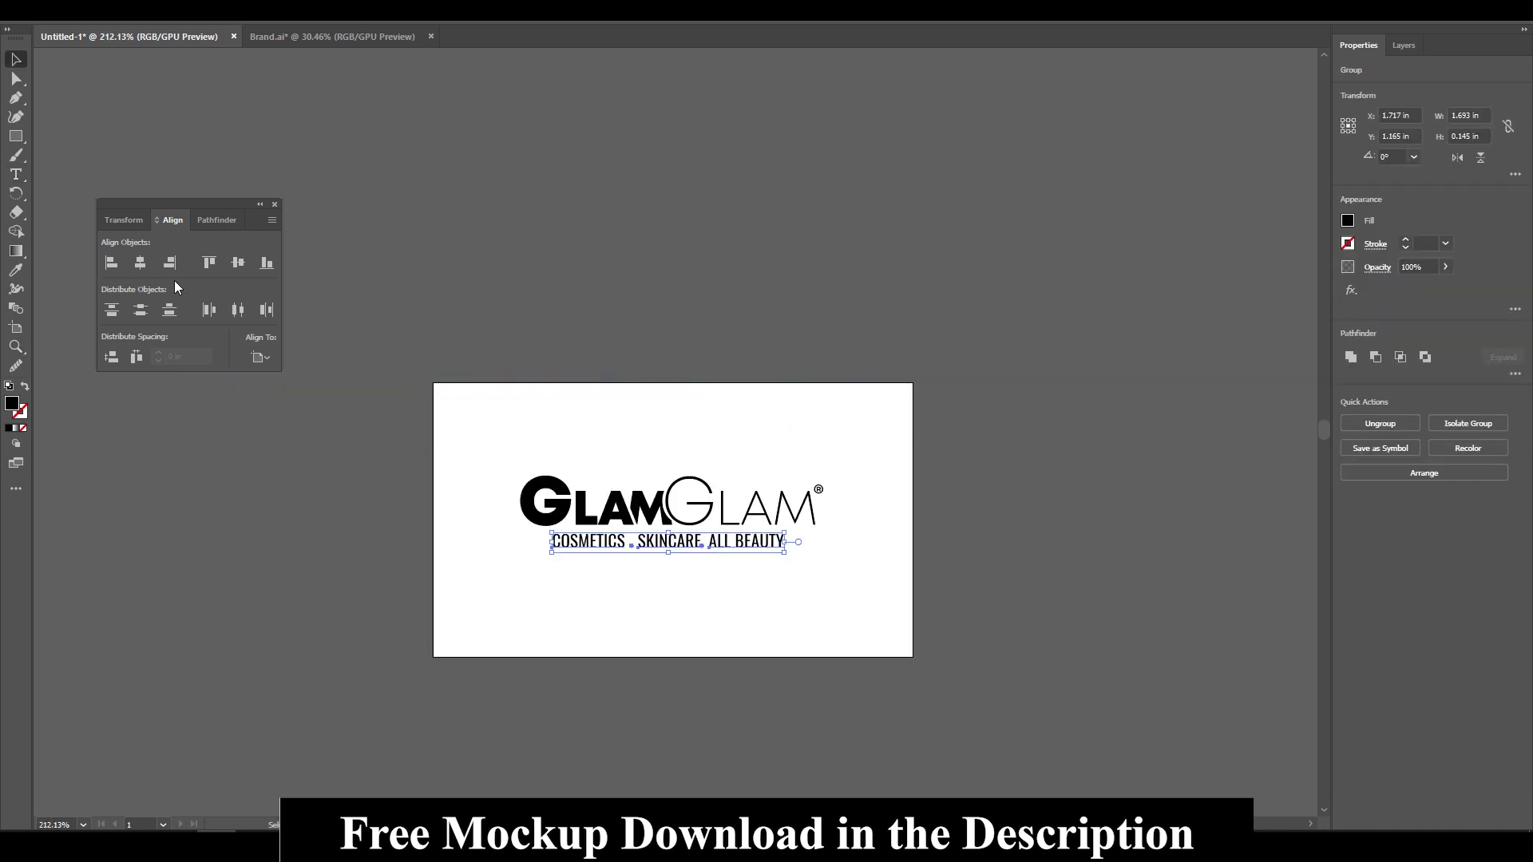
- Set the tagline in Helvetica Condensed and nudge its separator dots
drag(718, 470, 776, 470)
key(a)
click(768, 585)
click(1508, 355)
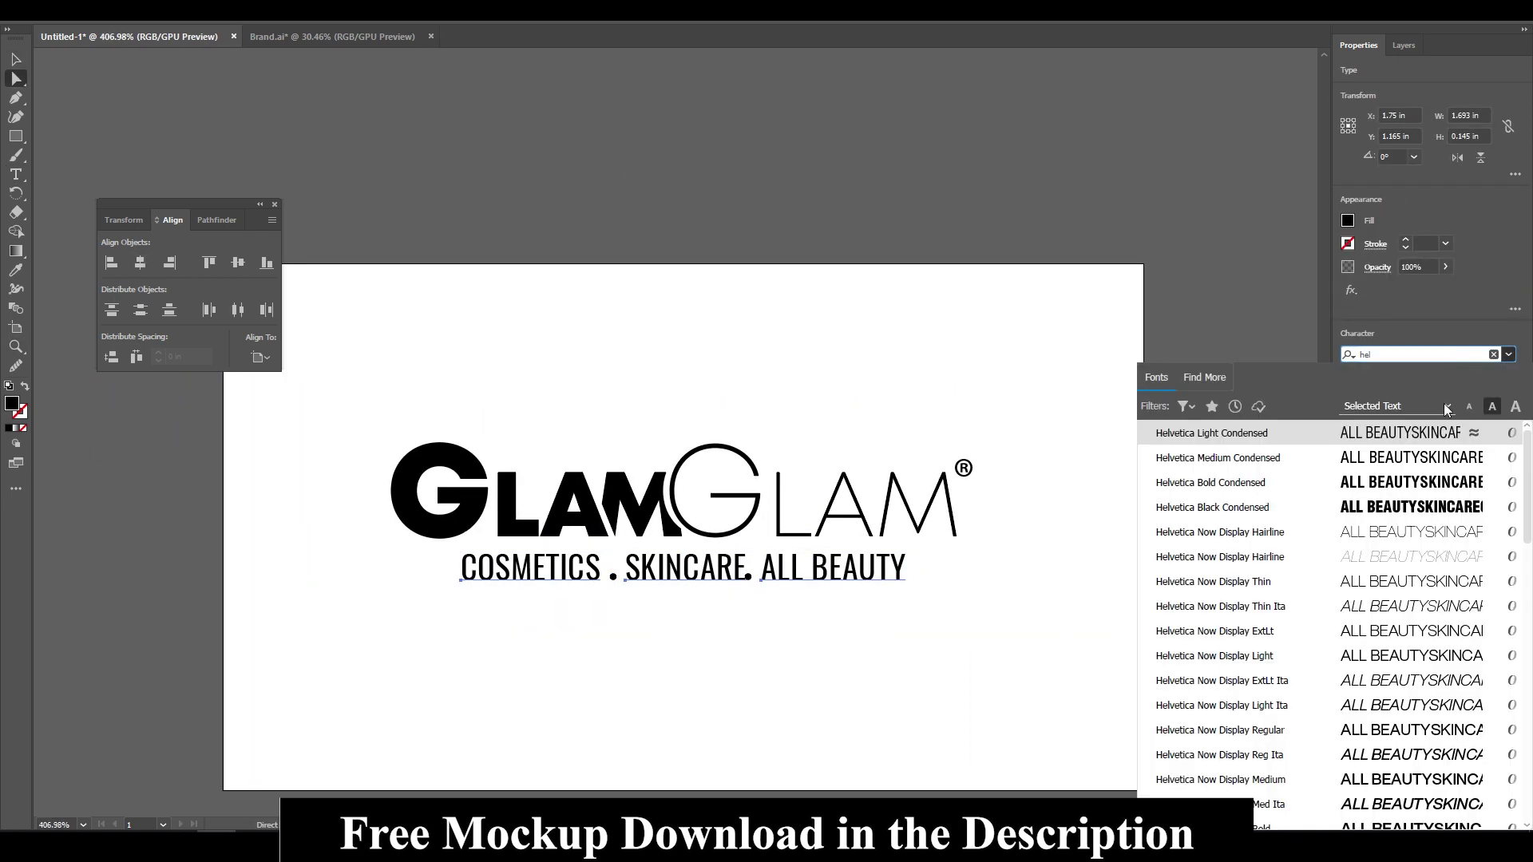
click(1278, 432)
alt+scroll(975, 515, up, 5)
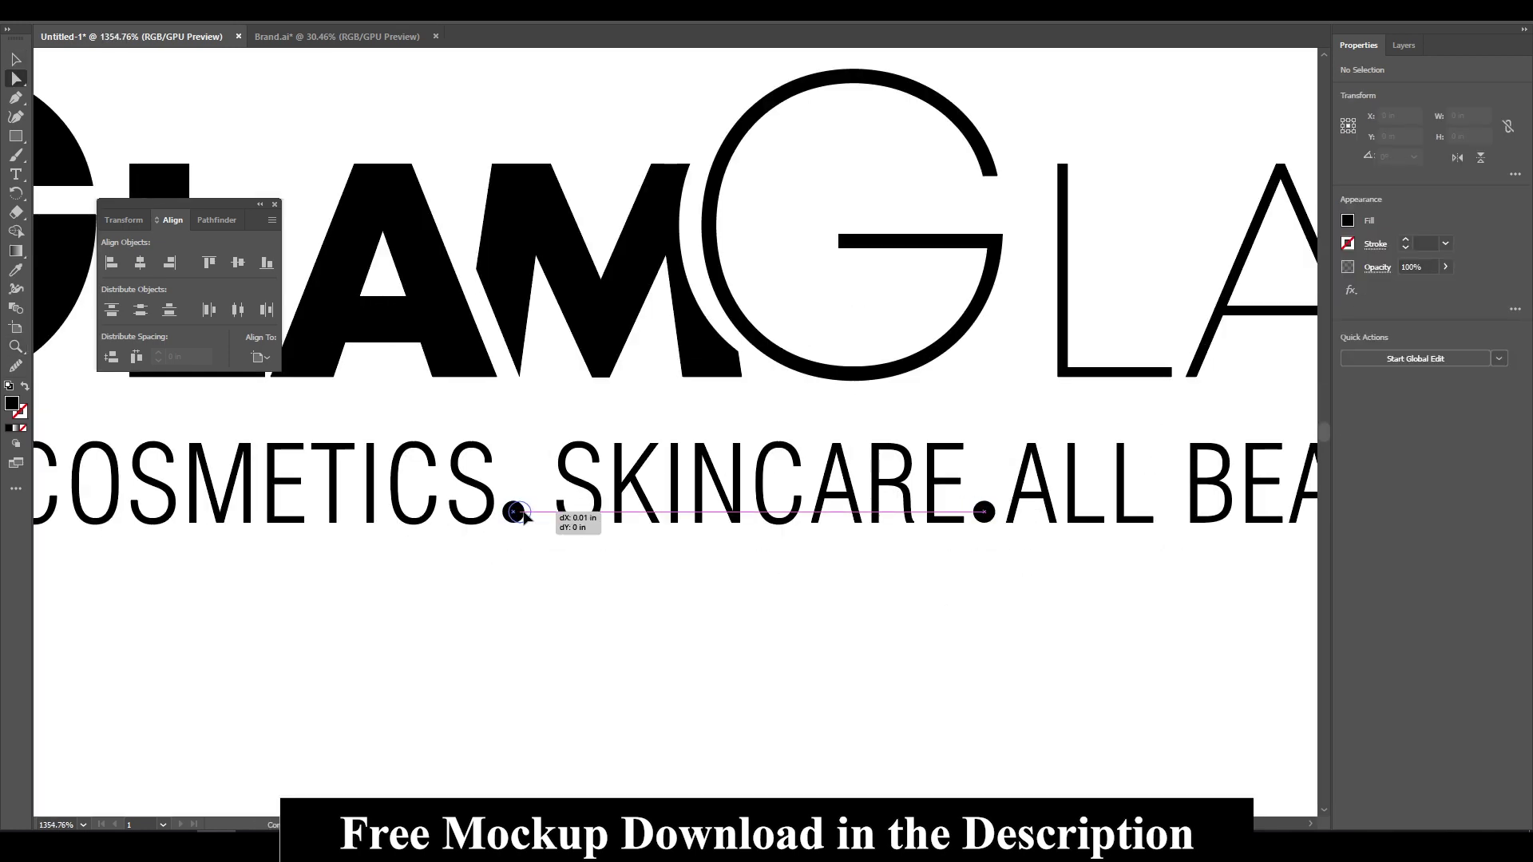
drag(523, 518, 524, 517)
alt+scroll(548, 557, down, 3)
alt+scroll(548, 557, up, 5)
key(v)
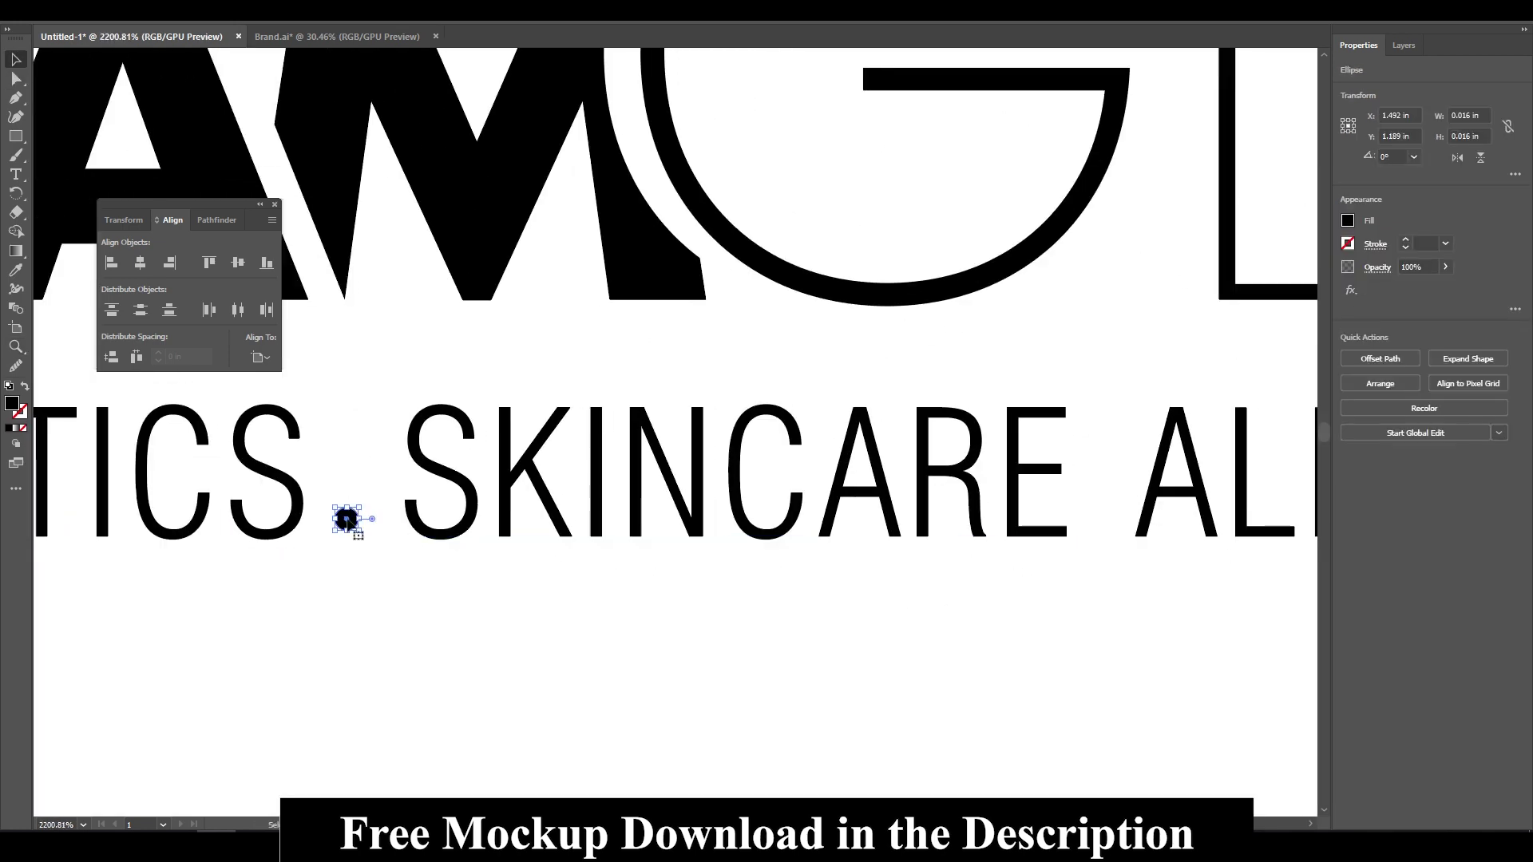
key(ctrl+0)
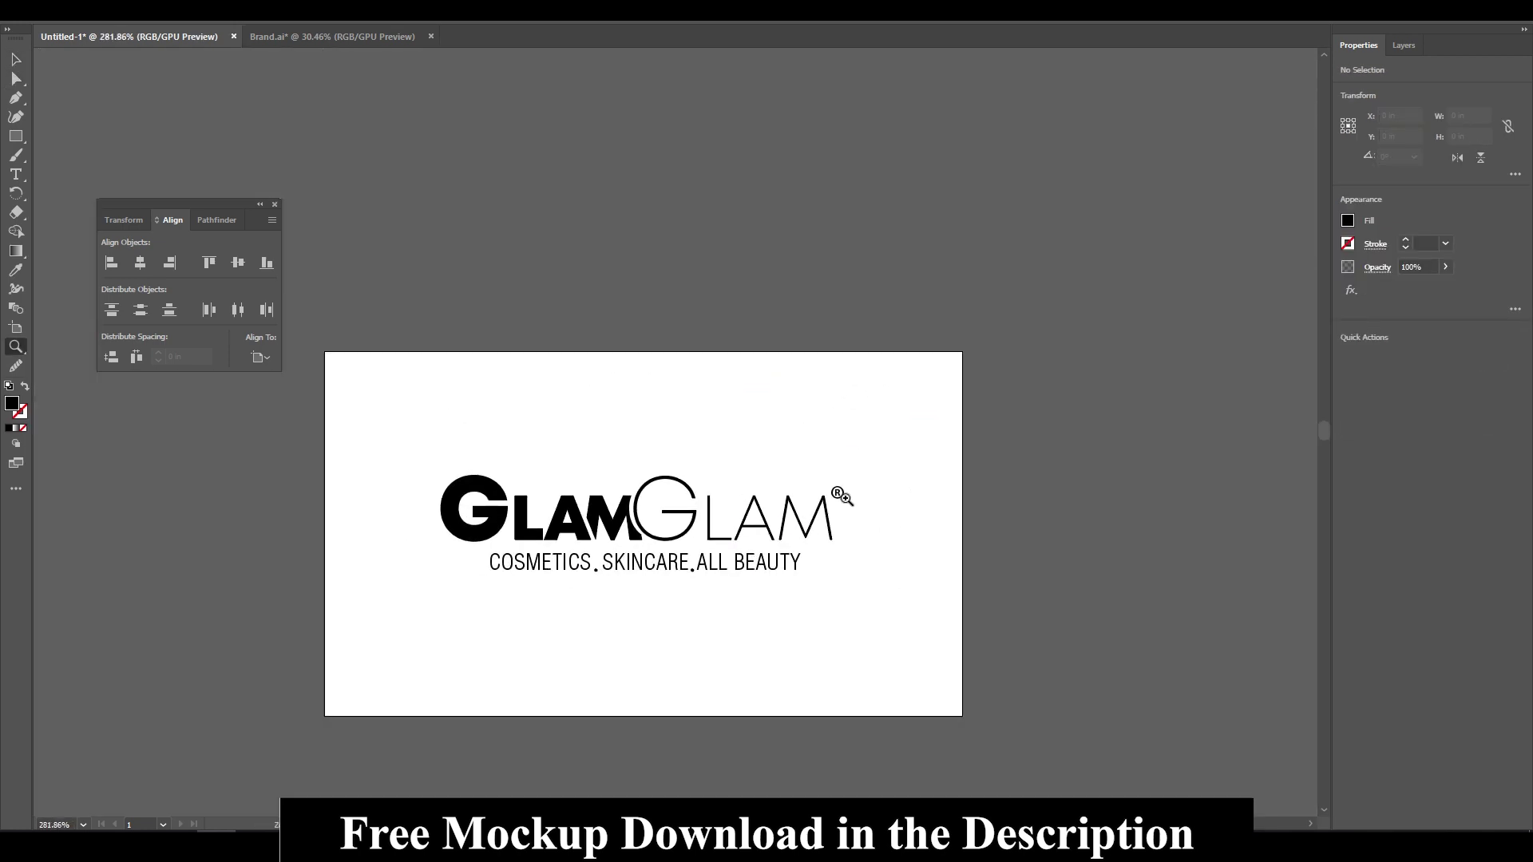
click(728, 518)
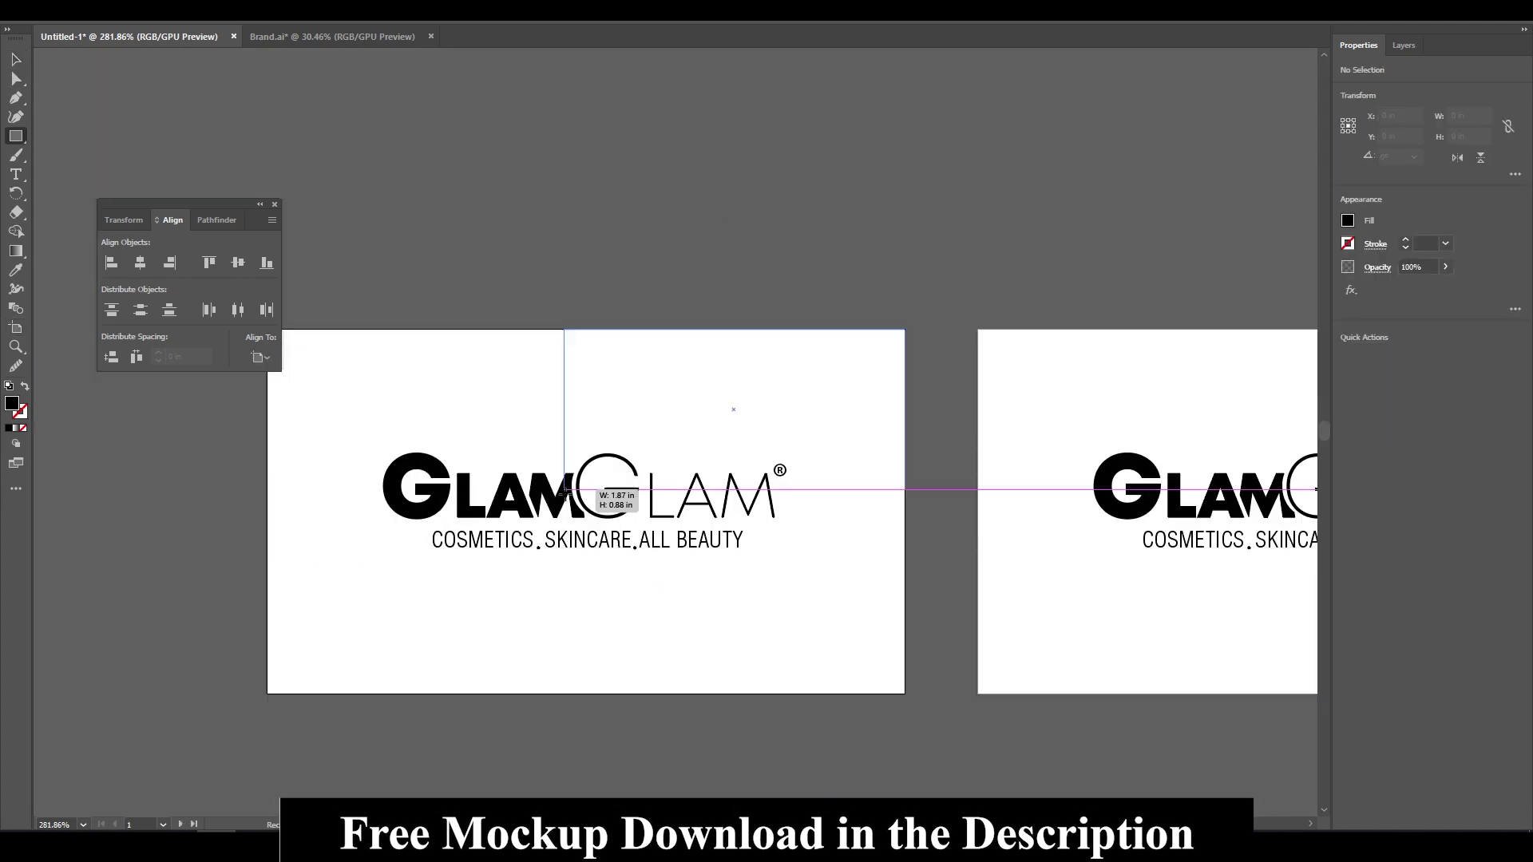
- Draw a card-sized rectangle behind the logo and fill it pink
drag(564, 491, 267, 694)
right_click(531, 477)
click(758, 673)
double_click(12, 403)
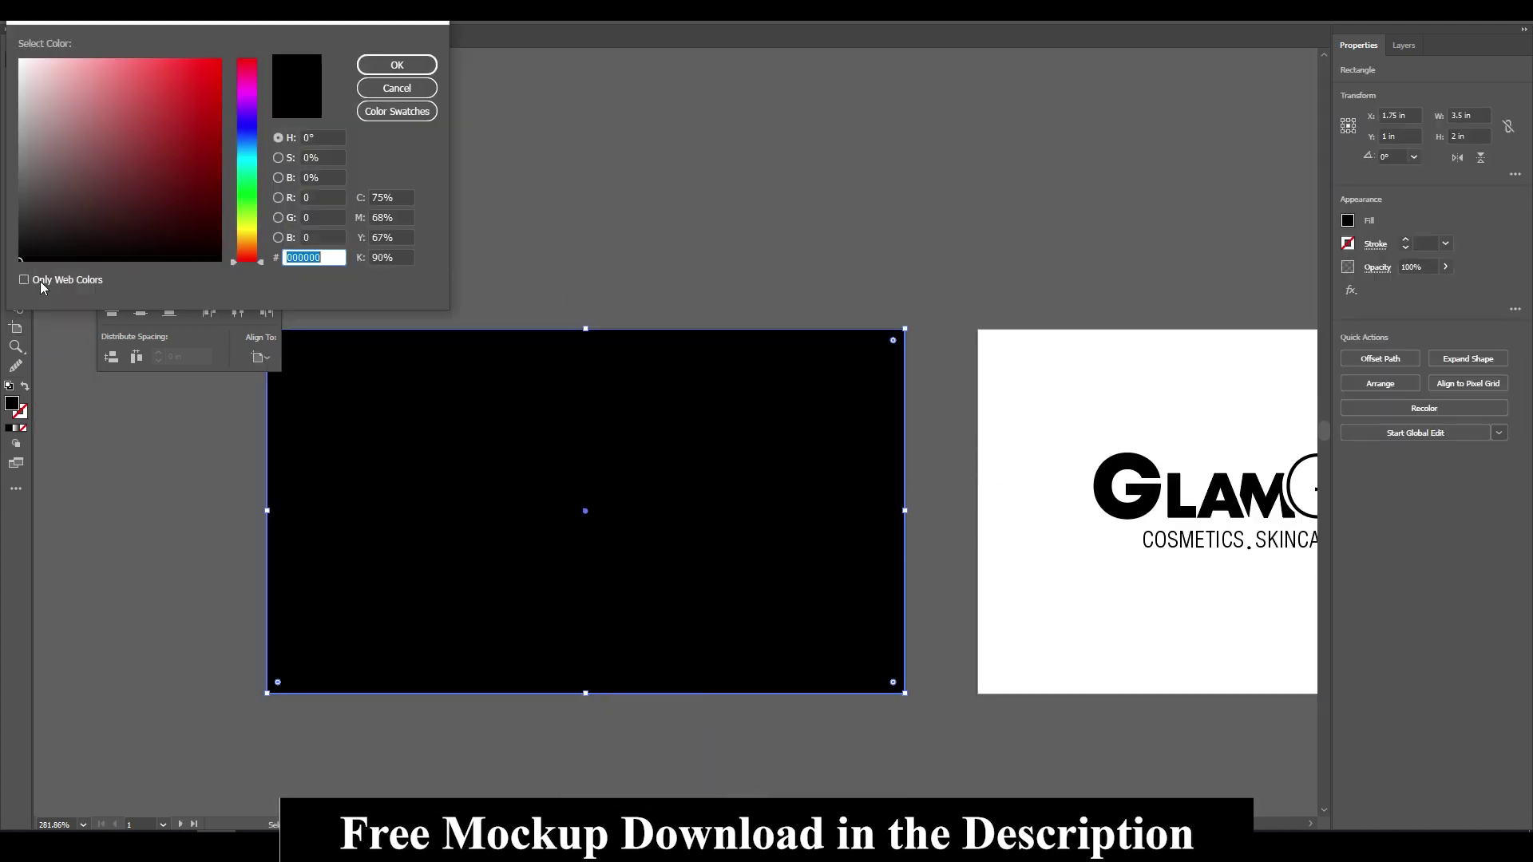
click(390, 67)
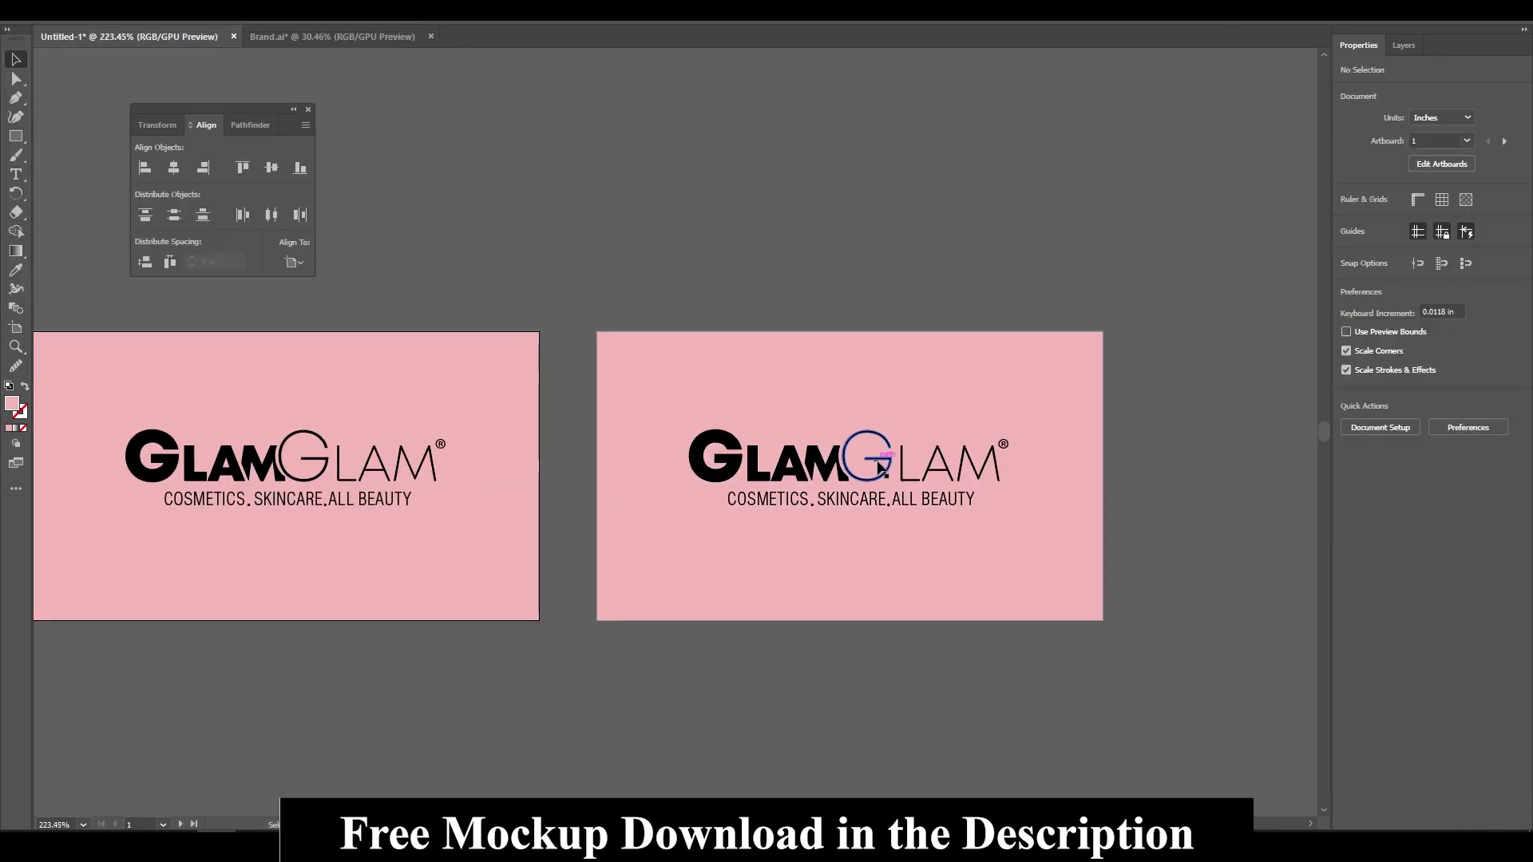
- Shrink the back card's logo to the top-left and line up Facebook and Instagram in one contact row
drag(744, 393, 737, 389)
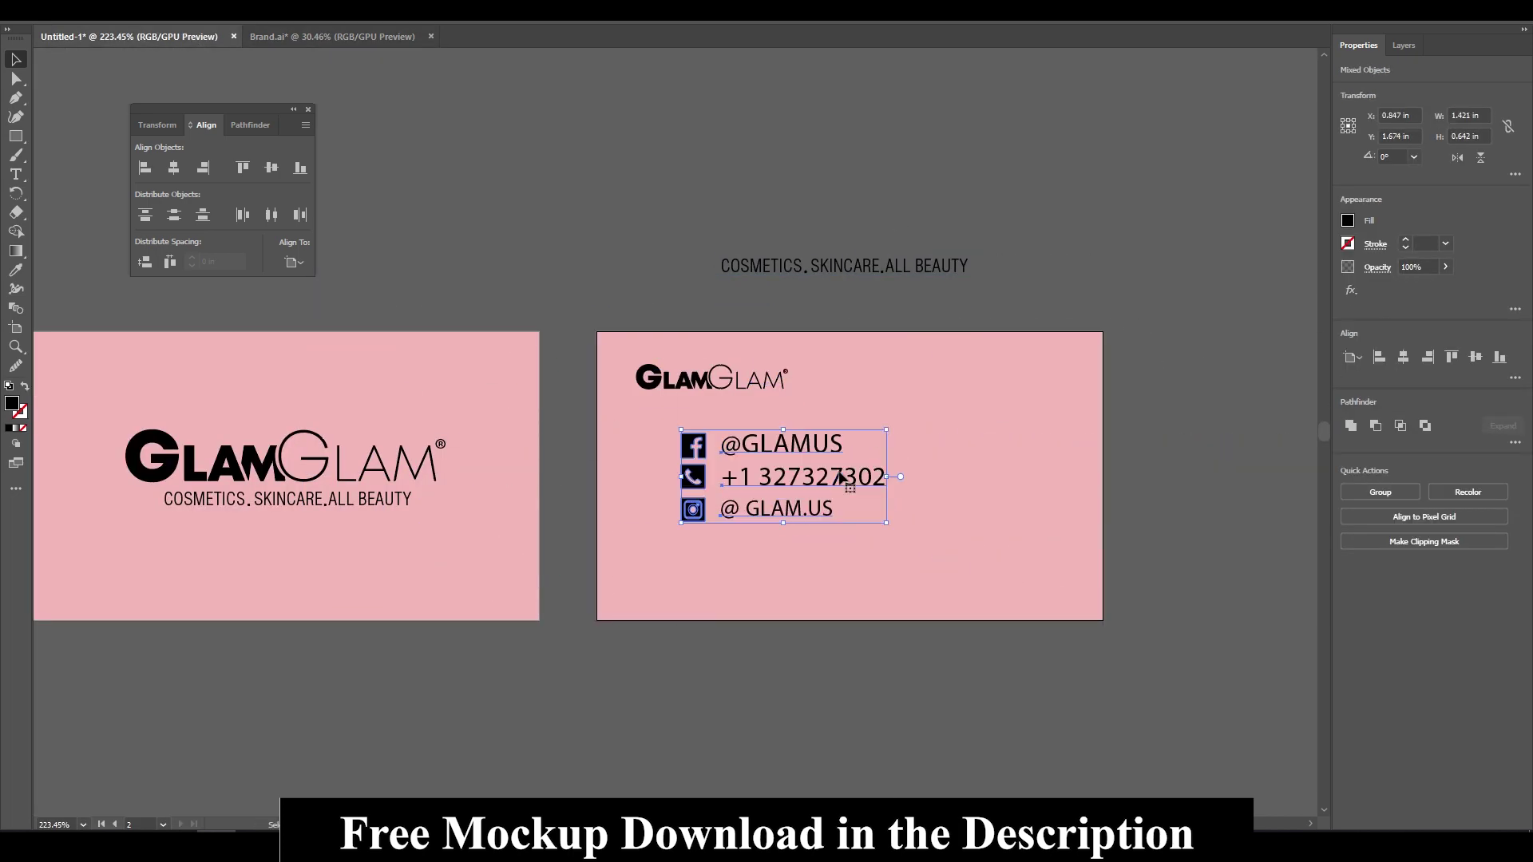
drag(841, 478, 799, 527)
click(844, 266)
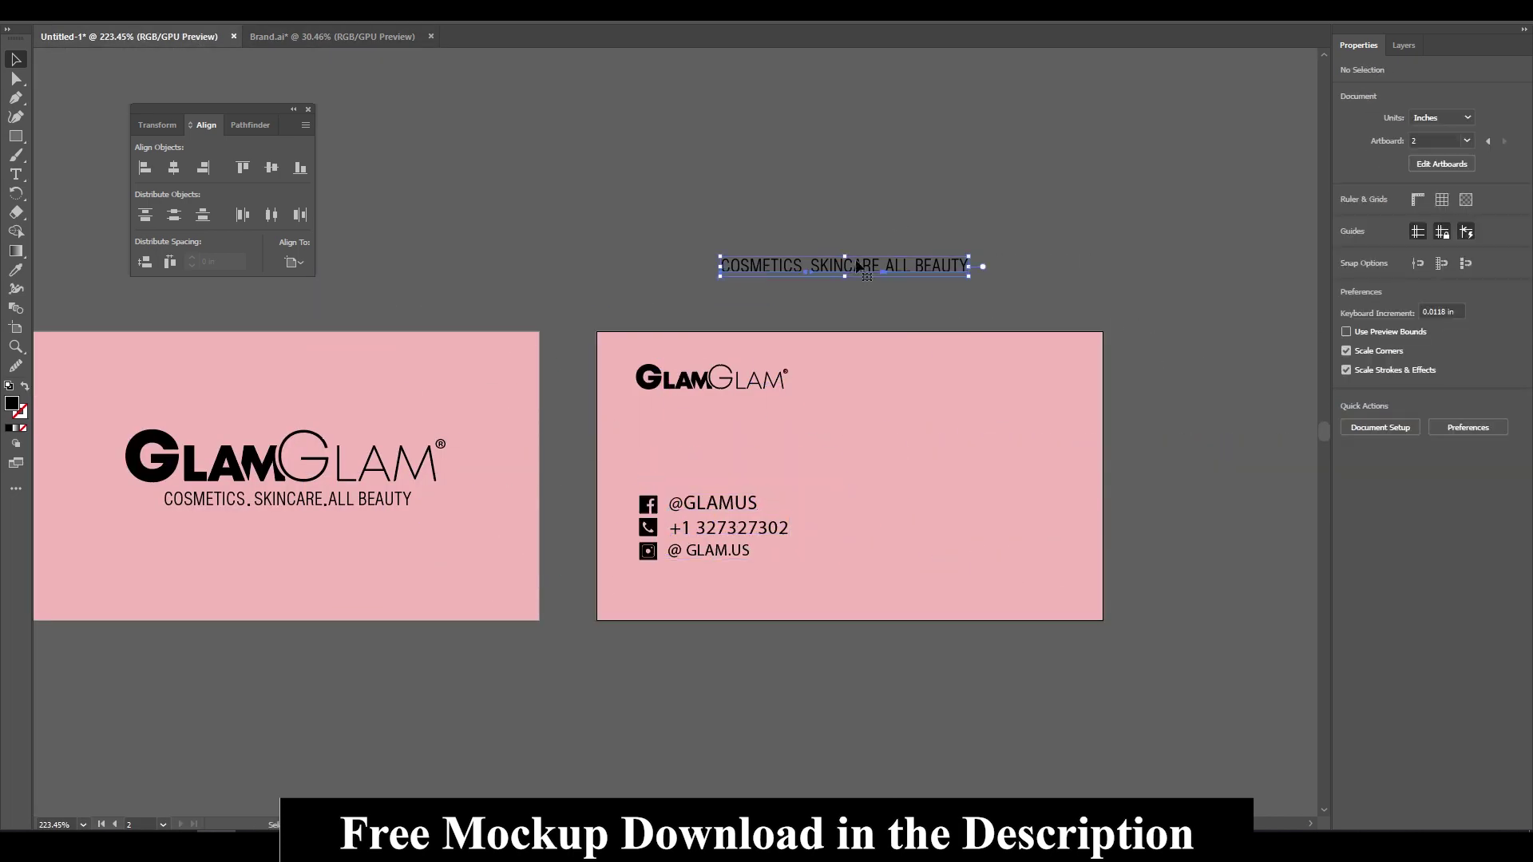
mouse_move(926, 266)
mouse_down()
mouse_move(1048, 433)
mouse_move(970, 371)
mouse_move(991, 252)
mouse_up()
drag(777, 565, 882, 575)
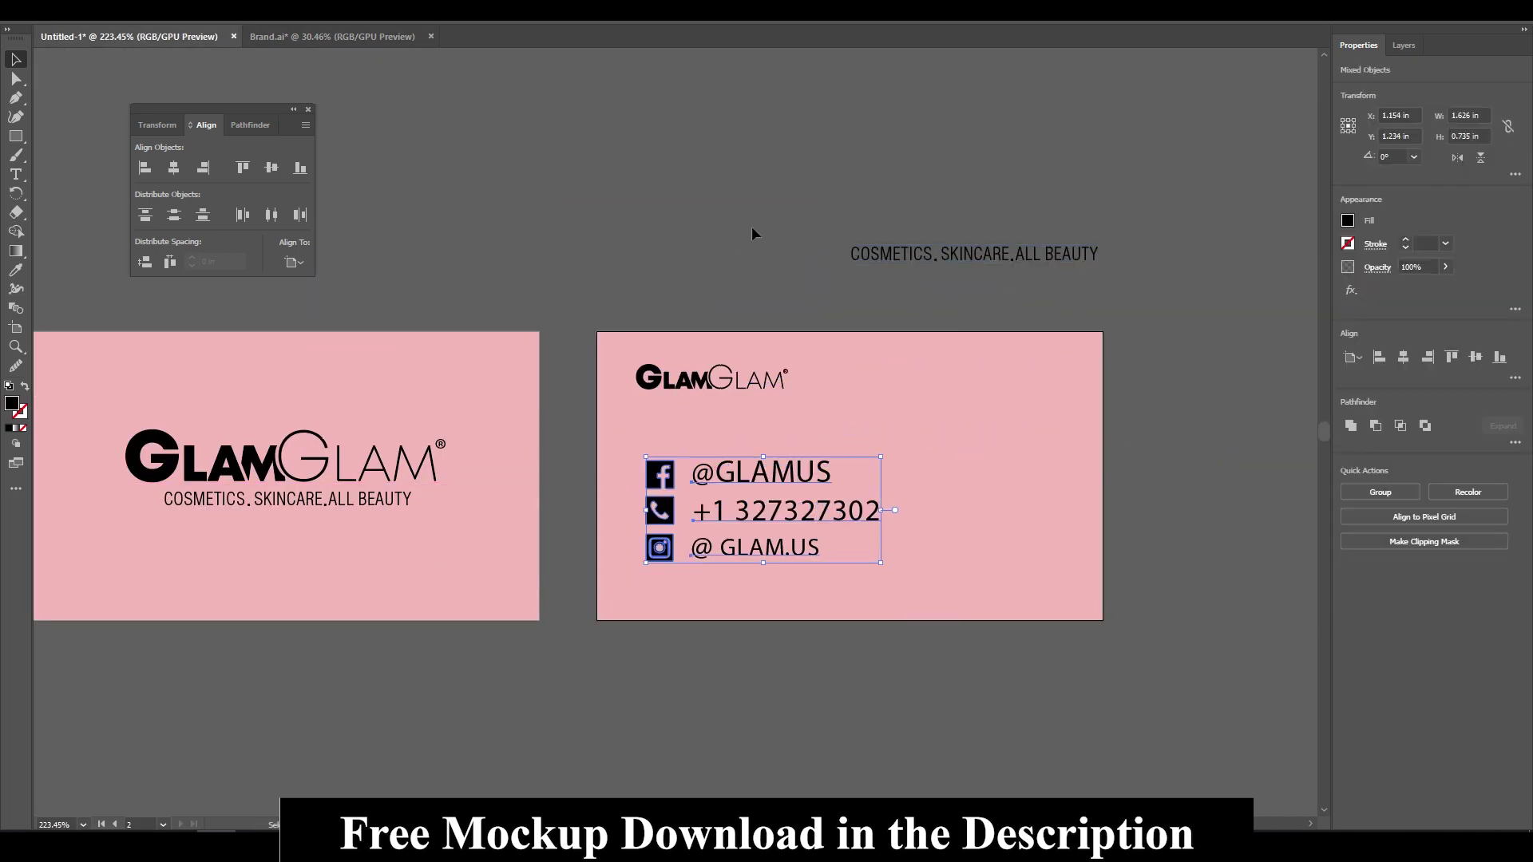
key(z)
click(859, 466)
drag(551, 542, 557, 538)
drag(652, 568, 931, 527)
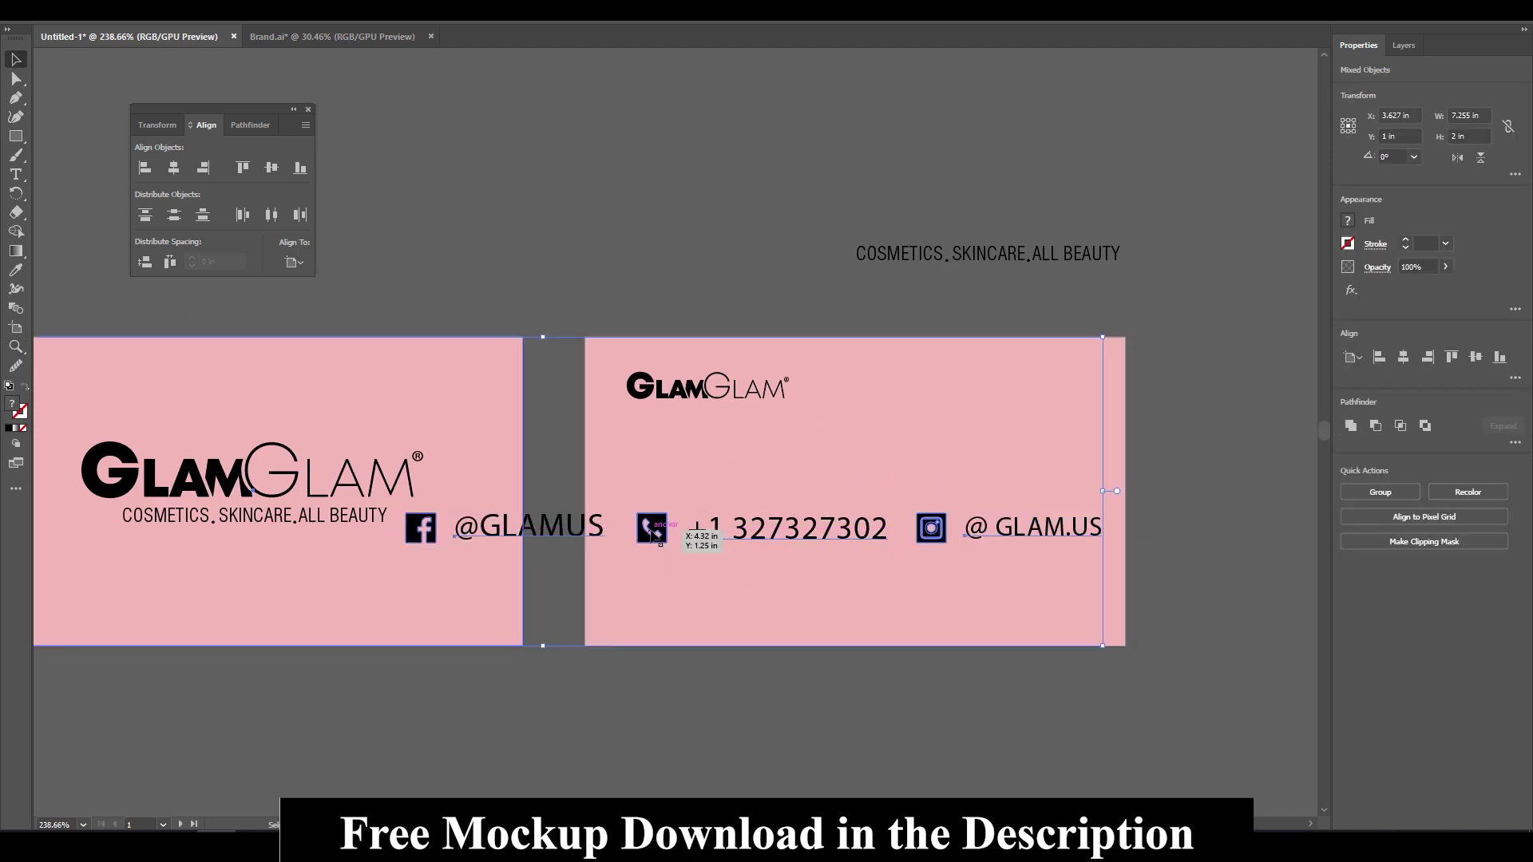
shift+click(767, 537)
drag(1033, 537, 1150, 536)
alt+scroll(1150, 537, down, 1)
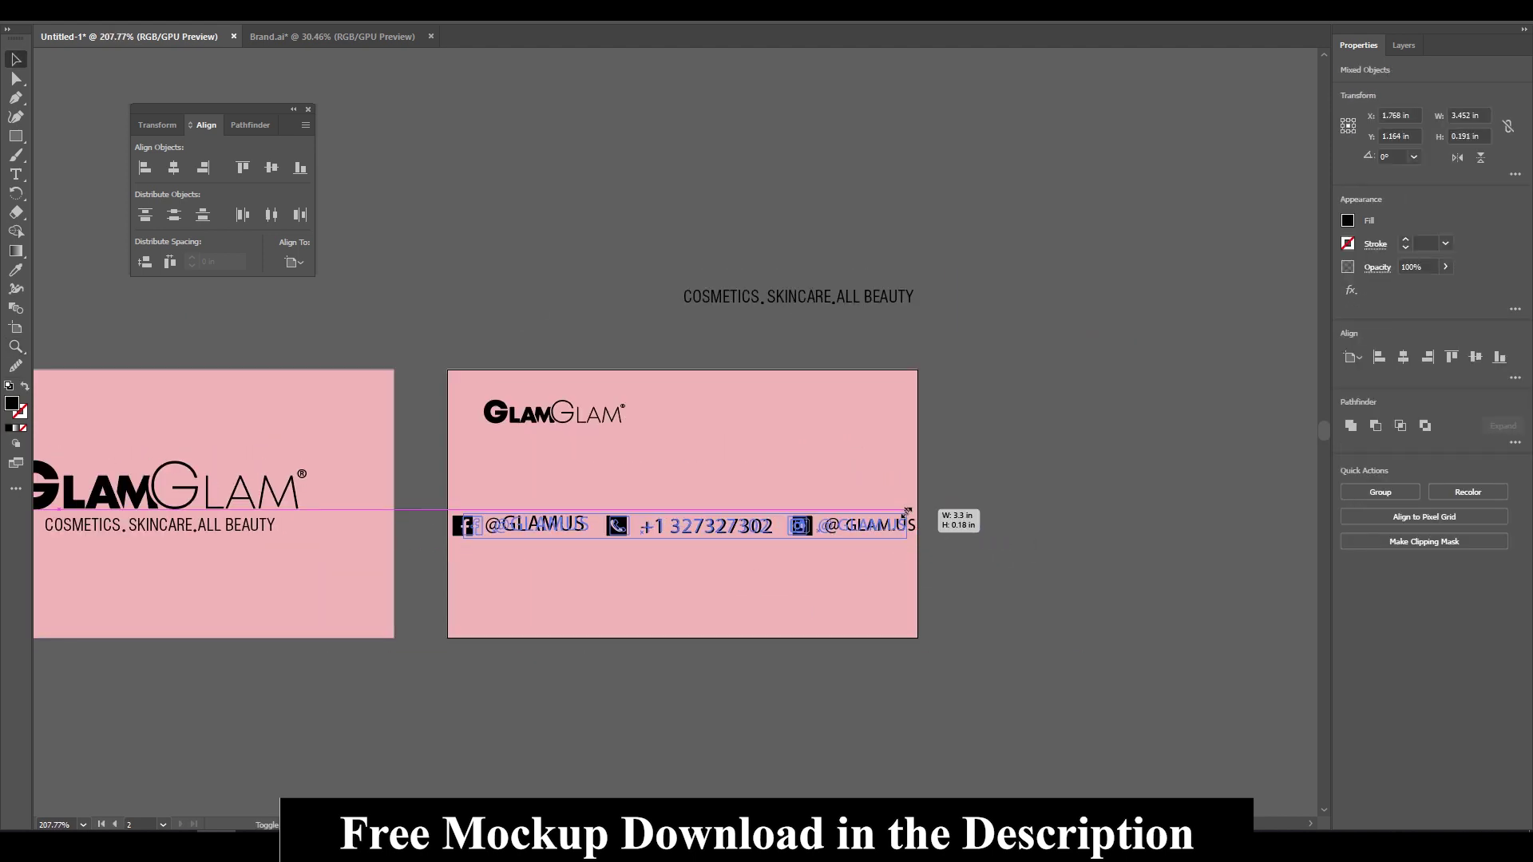
- Place the scaled tagline under the centred logo, stack copies, and drop the contact row to the bottom
mouse_move(898, 295)
mouse_down()
mouse_move(801, 487)
mouse_move(885, 503)
mouse_move(851, 465)
mouse_up()
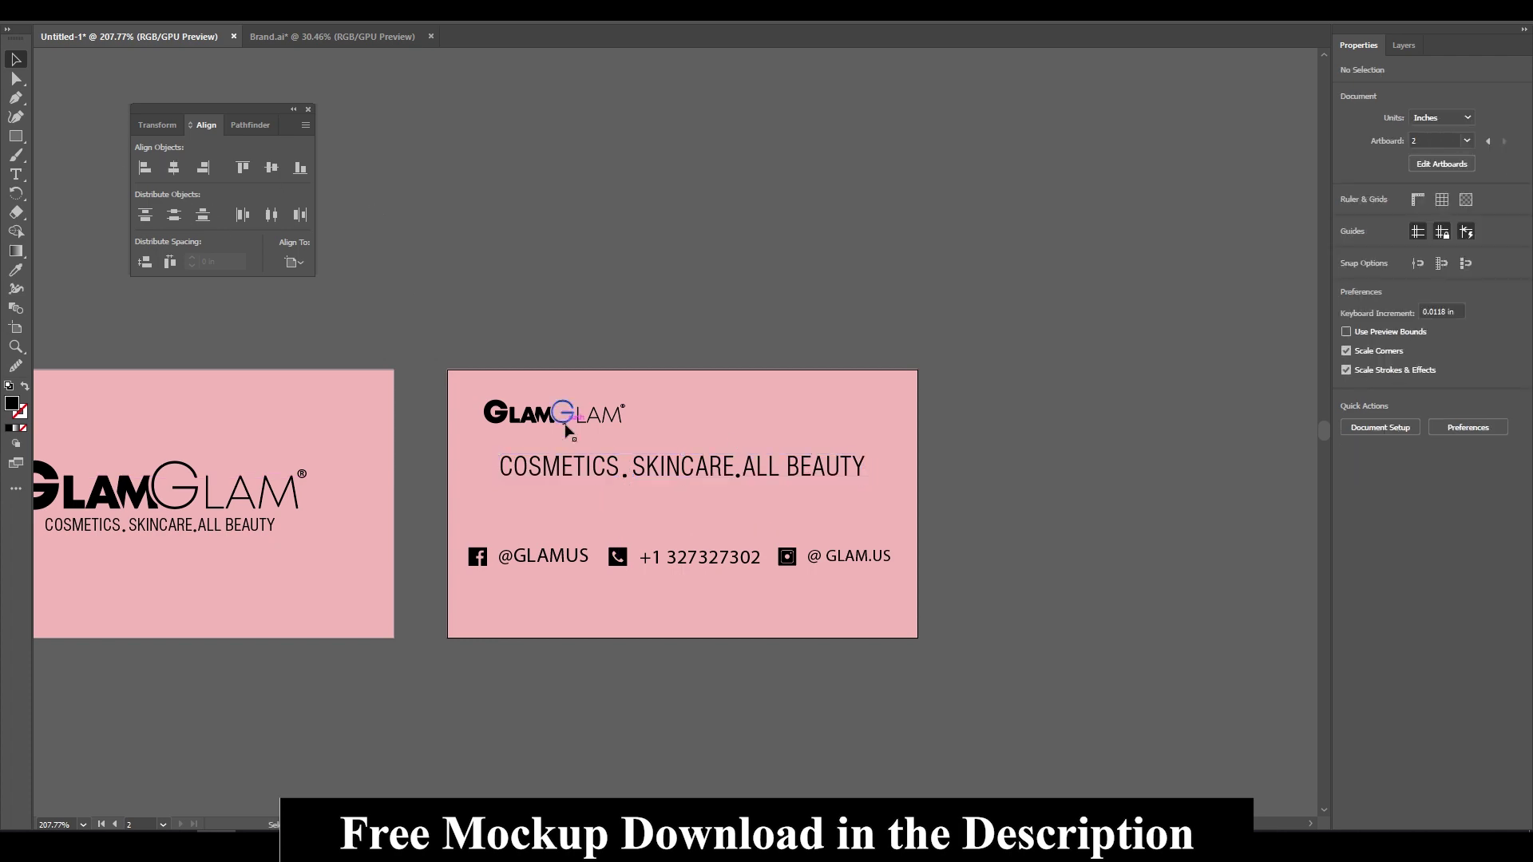
drag(567, 413, 695, 412)
alt+scroll(696, 272, up, 1)
click(716, 502)
drag(717, 502, 716, 535)
drag(611, 610, 616, 670)
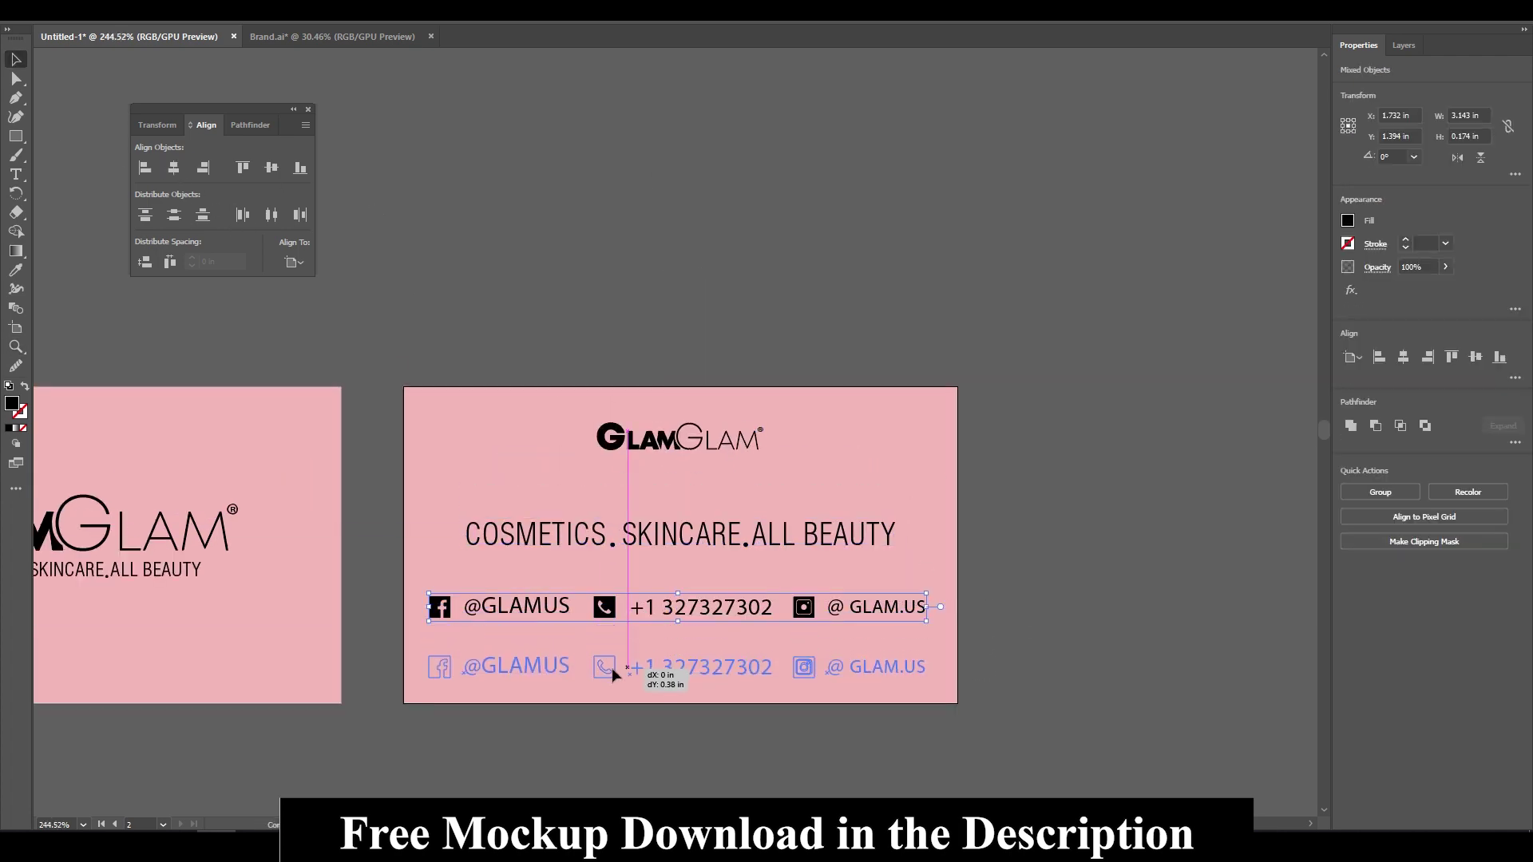
mouse_move(886, 536)
shift+mouse_down()
mouse_move(769, 575)
mouse_move(769, 535)
shift+mouse_up()
key(ctrl+d)
alt+scroll(719, 519, down, 2)
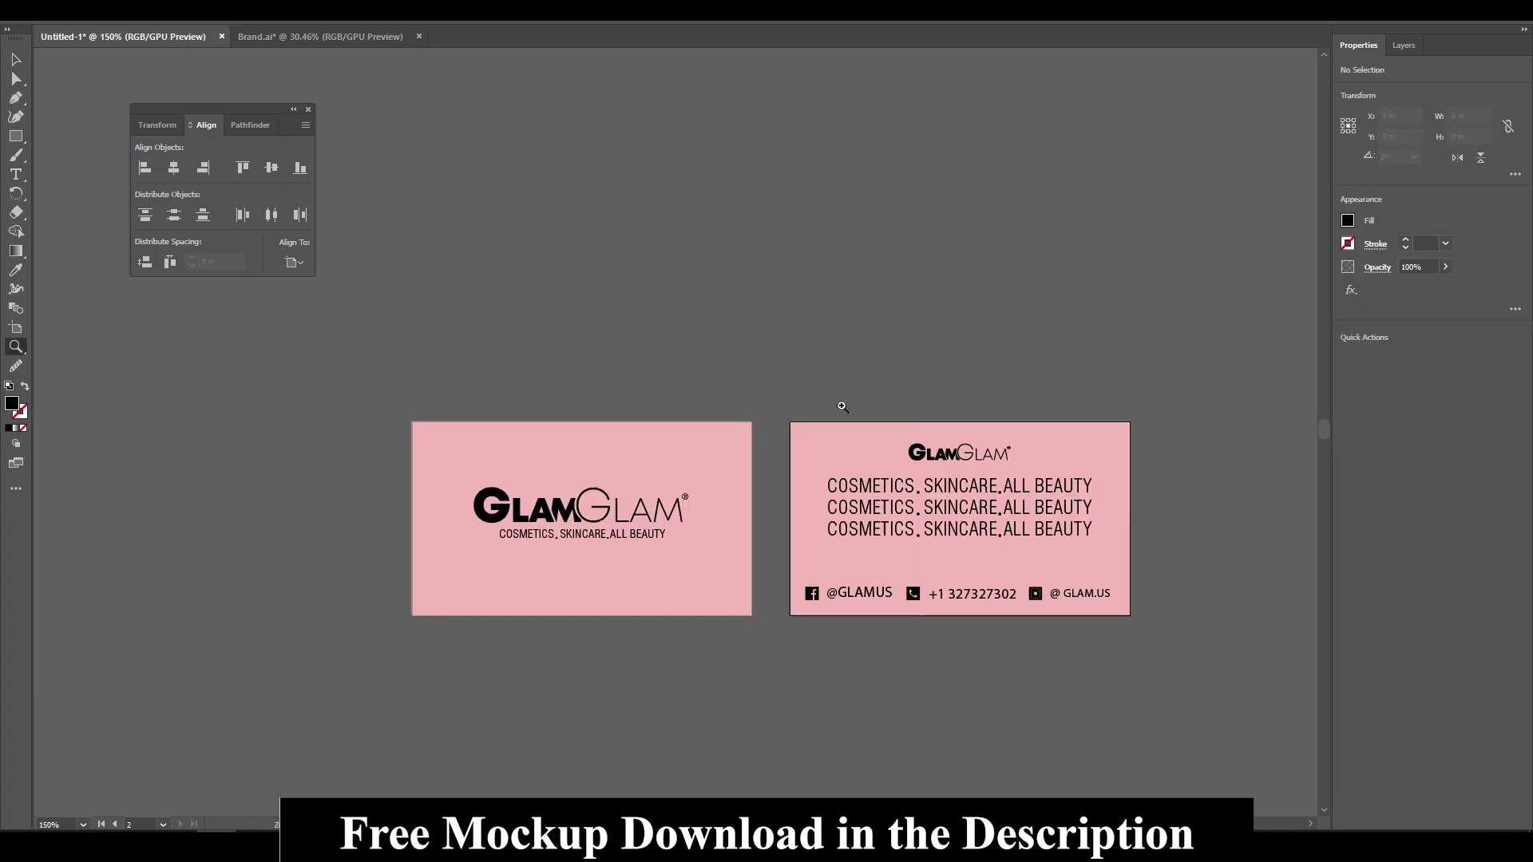
- Paste the Illustrator logo into the front card's smart object as a Smart Object and save
click(607, 423)
double_click(1372, 735)
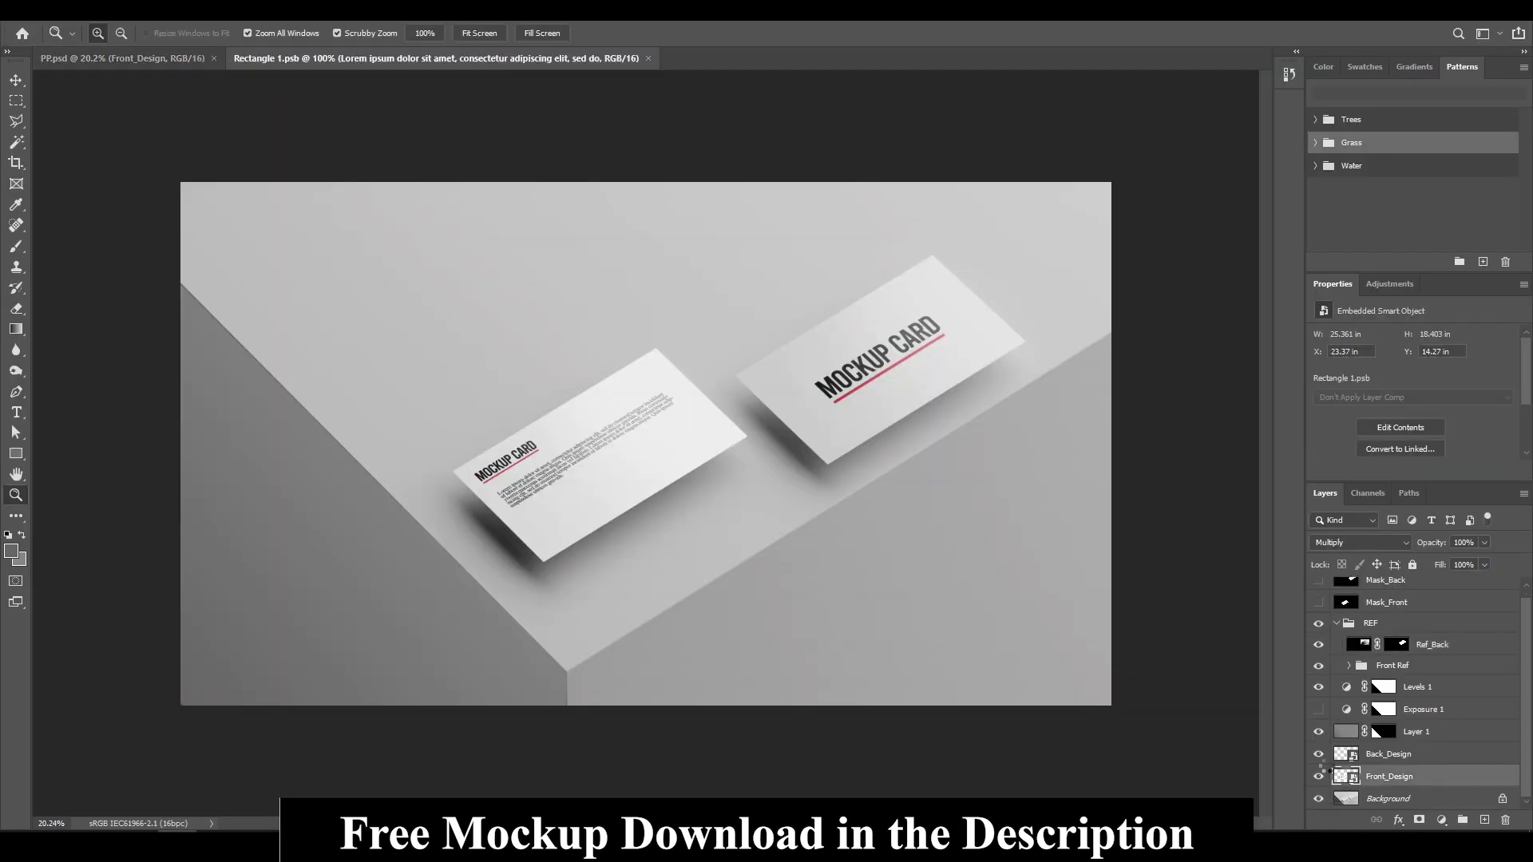
key(ctrl+v)
key(Return)
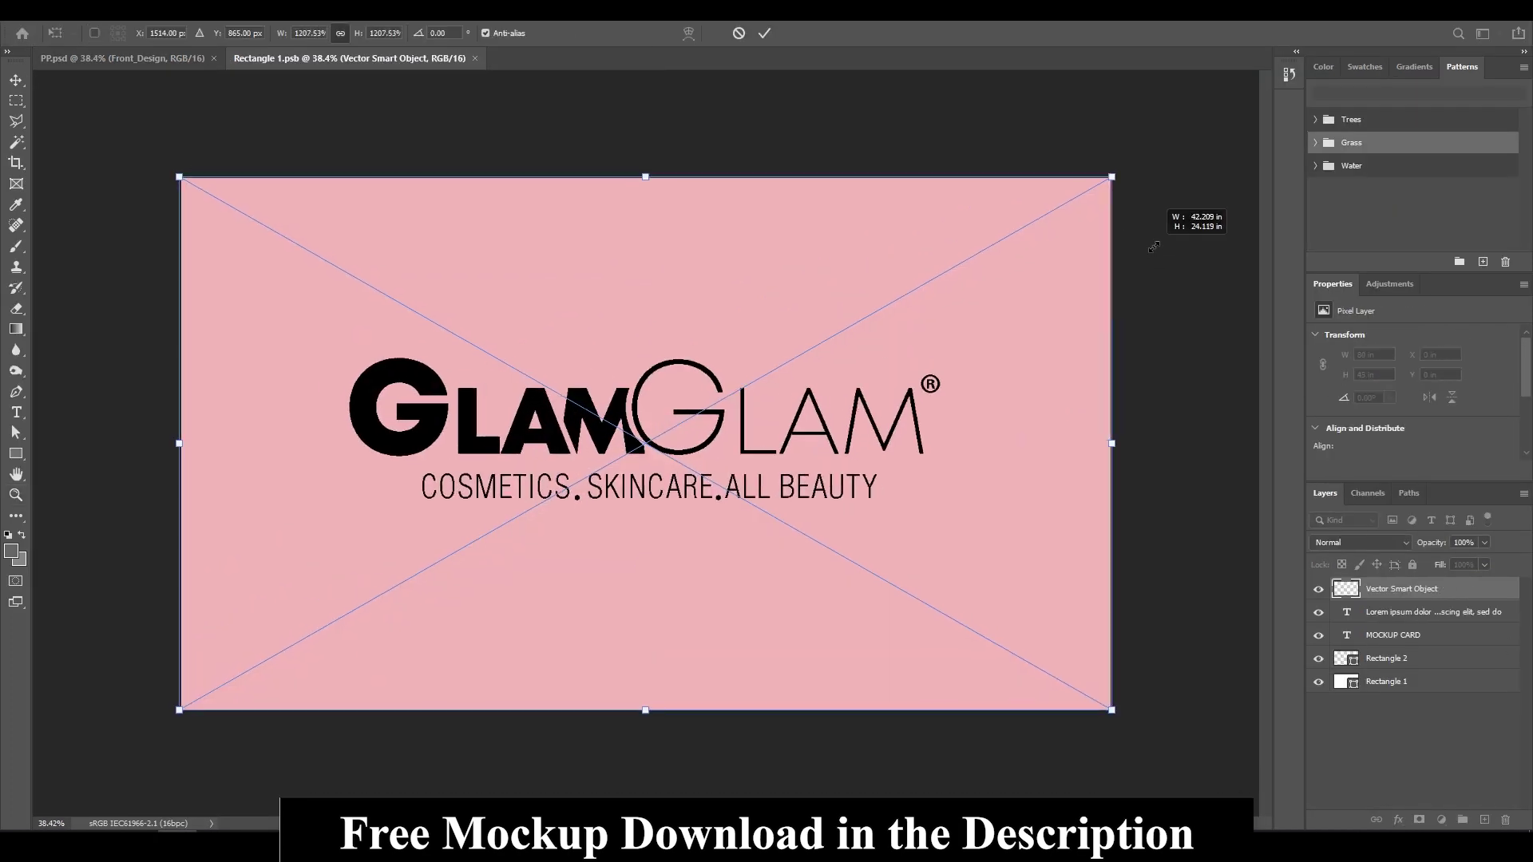
key(ctrl+s)
key(ctrl+Tab)
drag(575, 405, 521, 358)
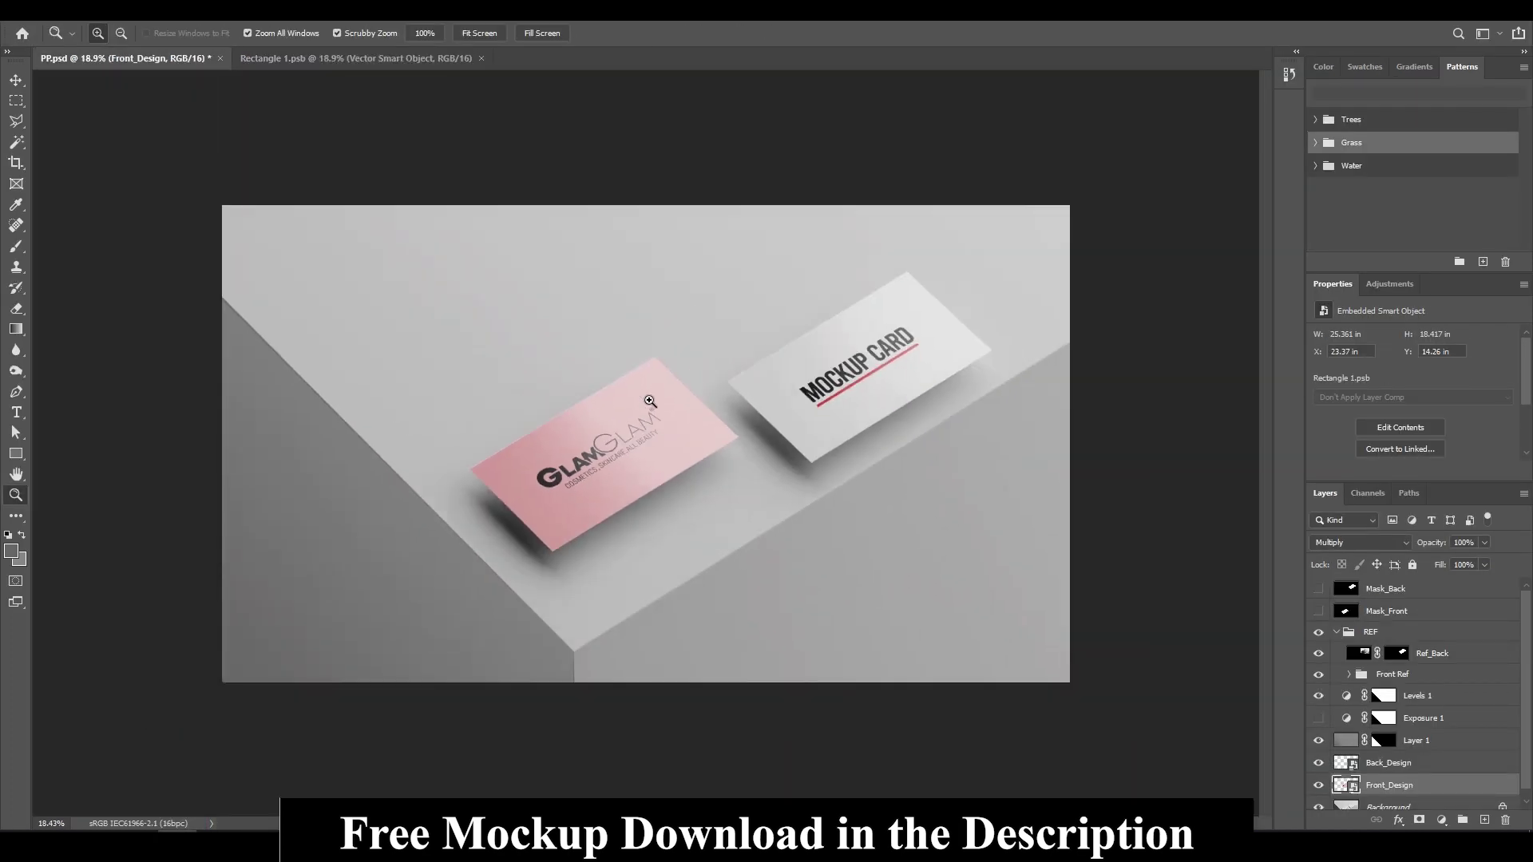
- Paste the pink contact-details design into the back card's contents
click(273, 60)
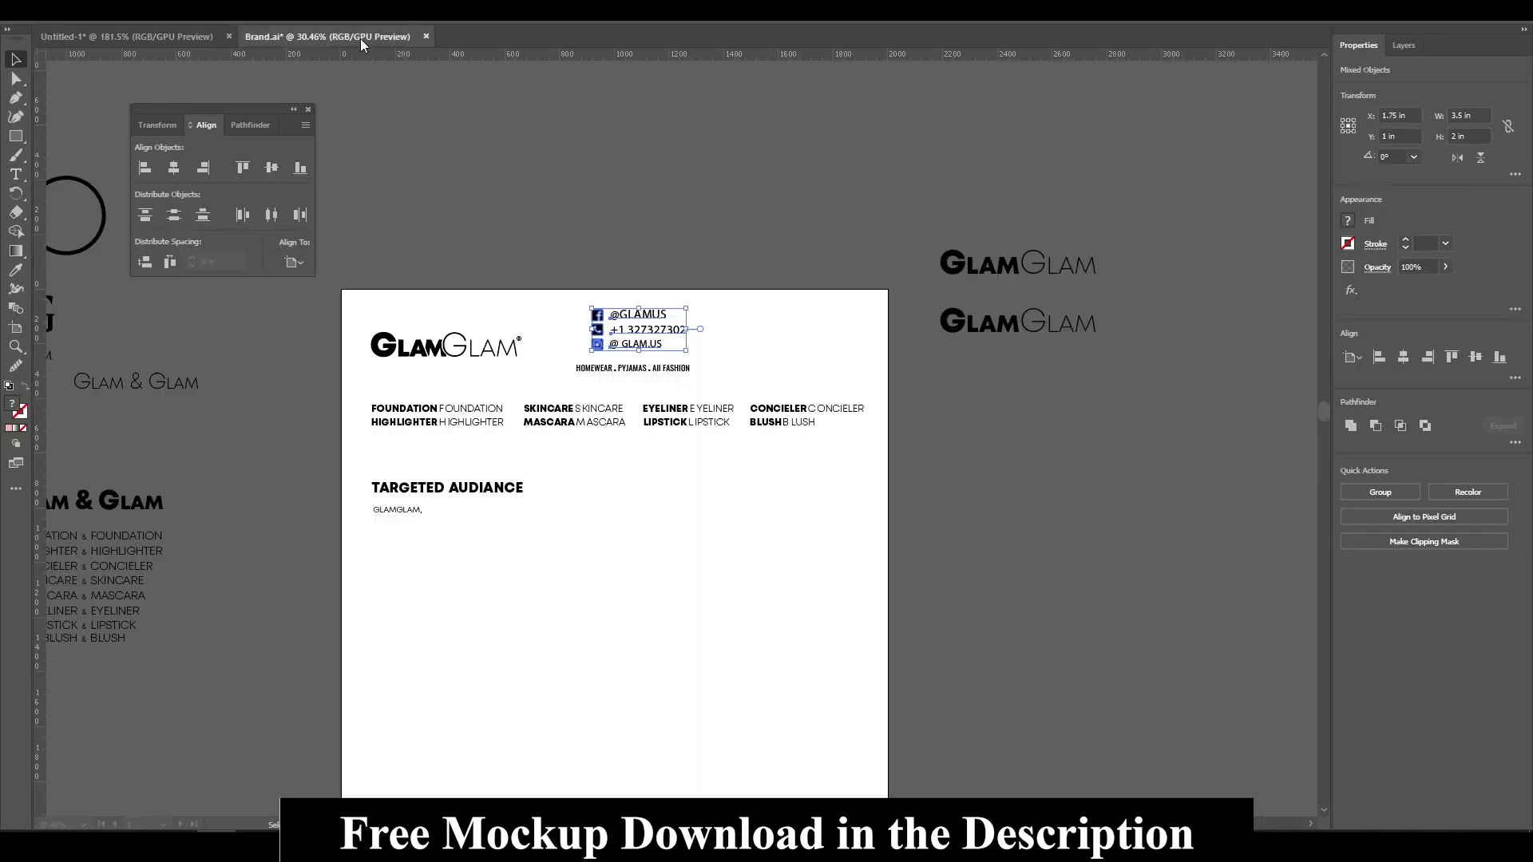
key(ctrl+v)
key(Return)
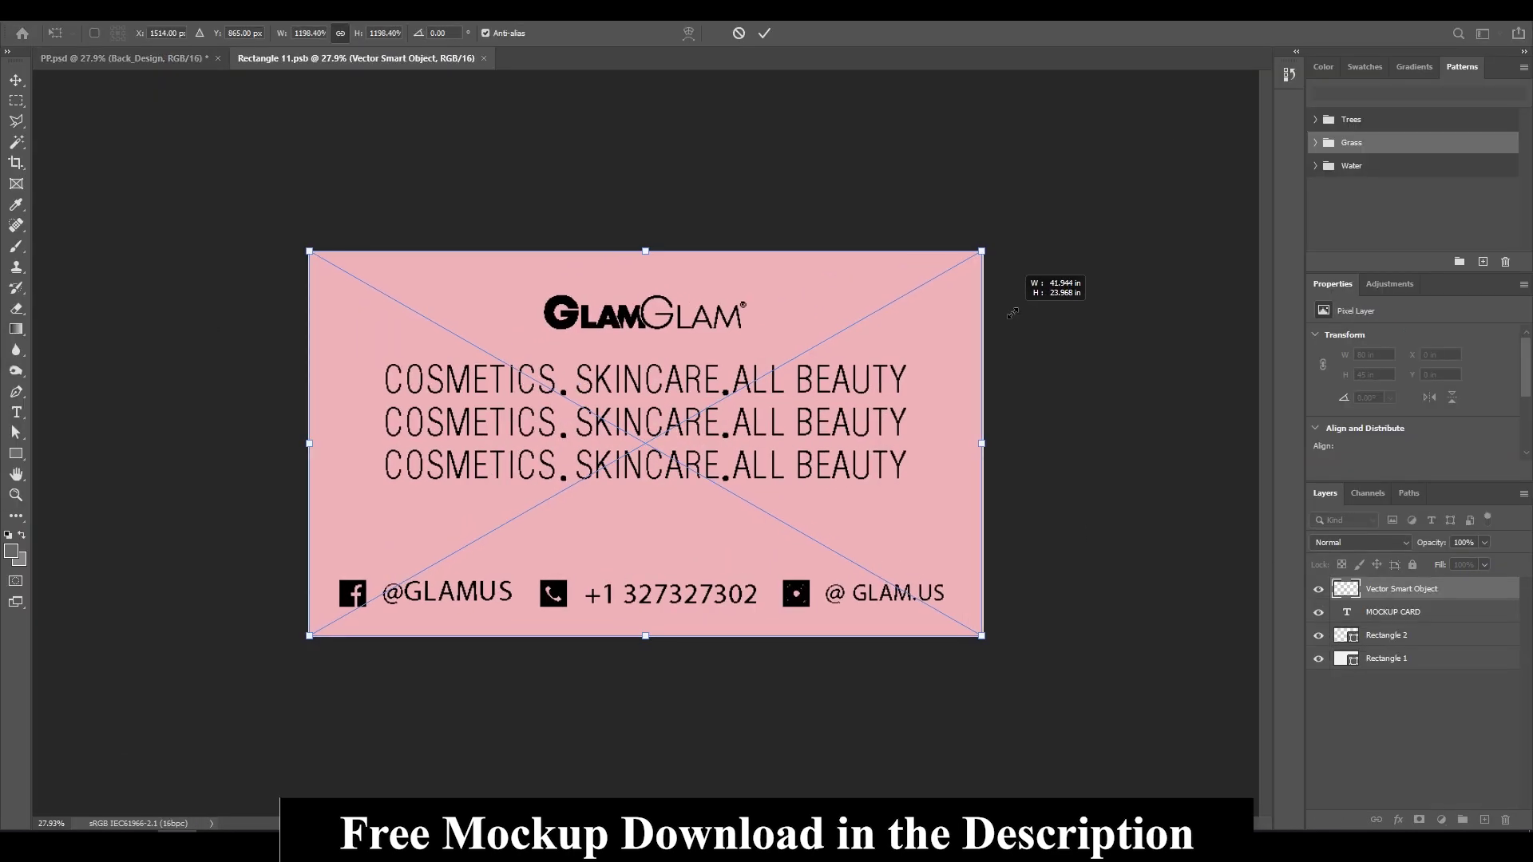
key(Return)
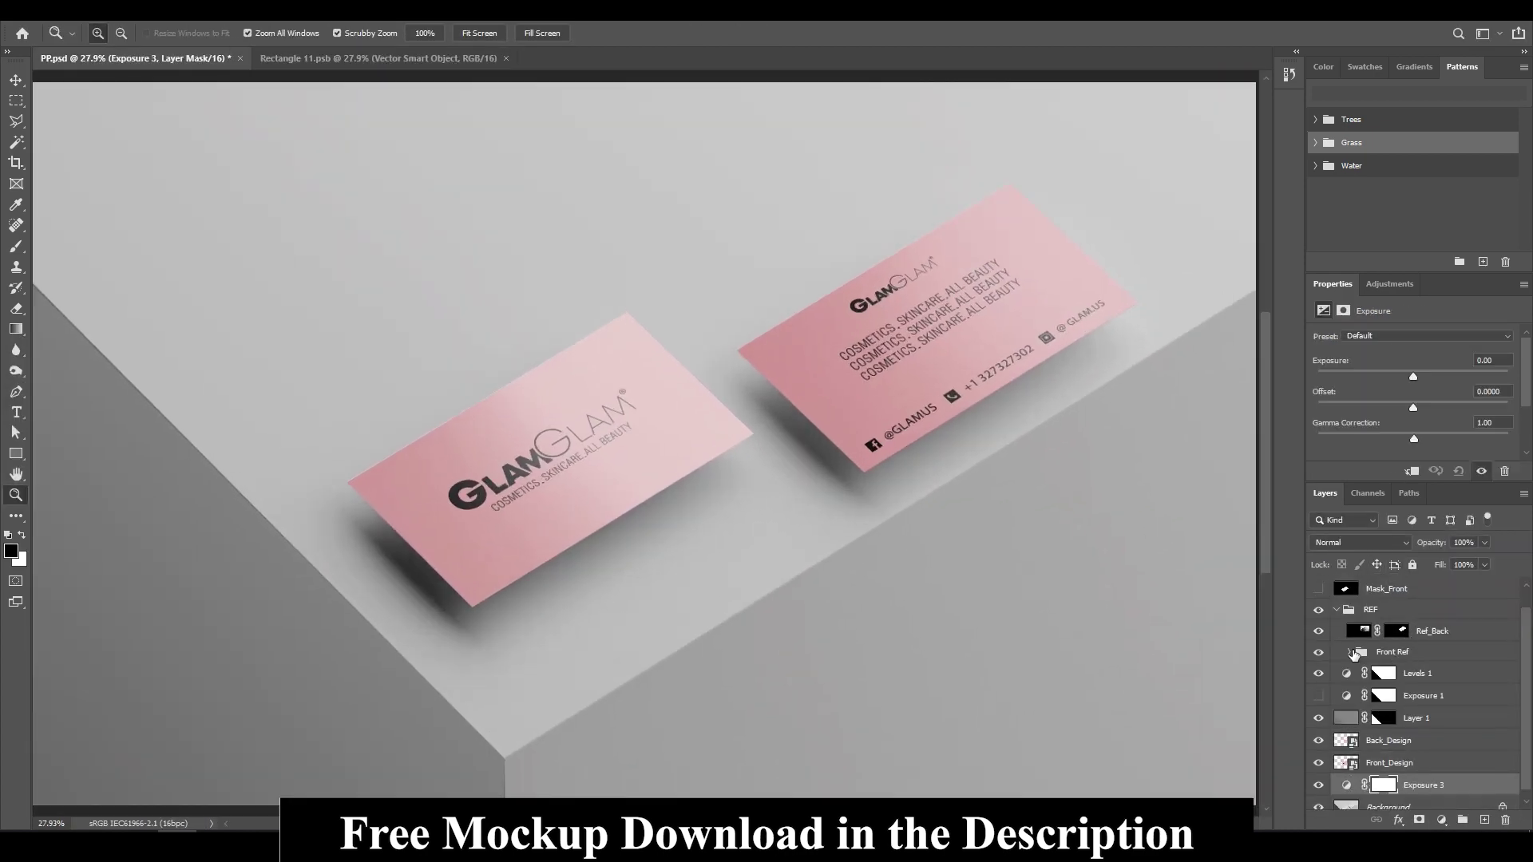
- Mask Exposure 3 with Front Ref's mask, lower its offset, and add clipped saturation boosts to both cards
click(1411, 653)
alt+drag(1411, 652, 1384, 779)
click(1346, 776)
drag(1414, 407, 1409, 410)
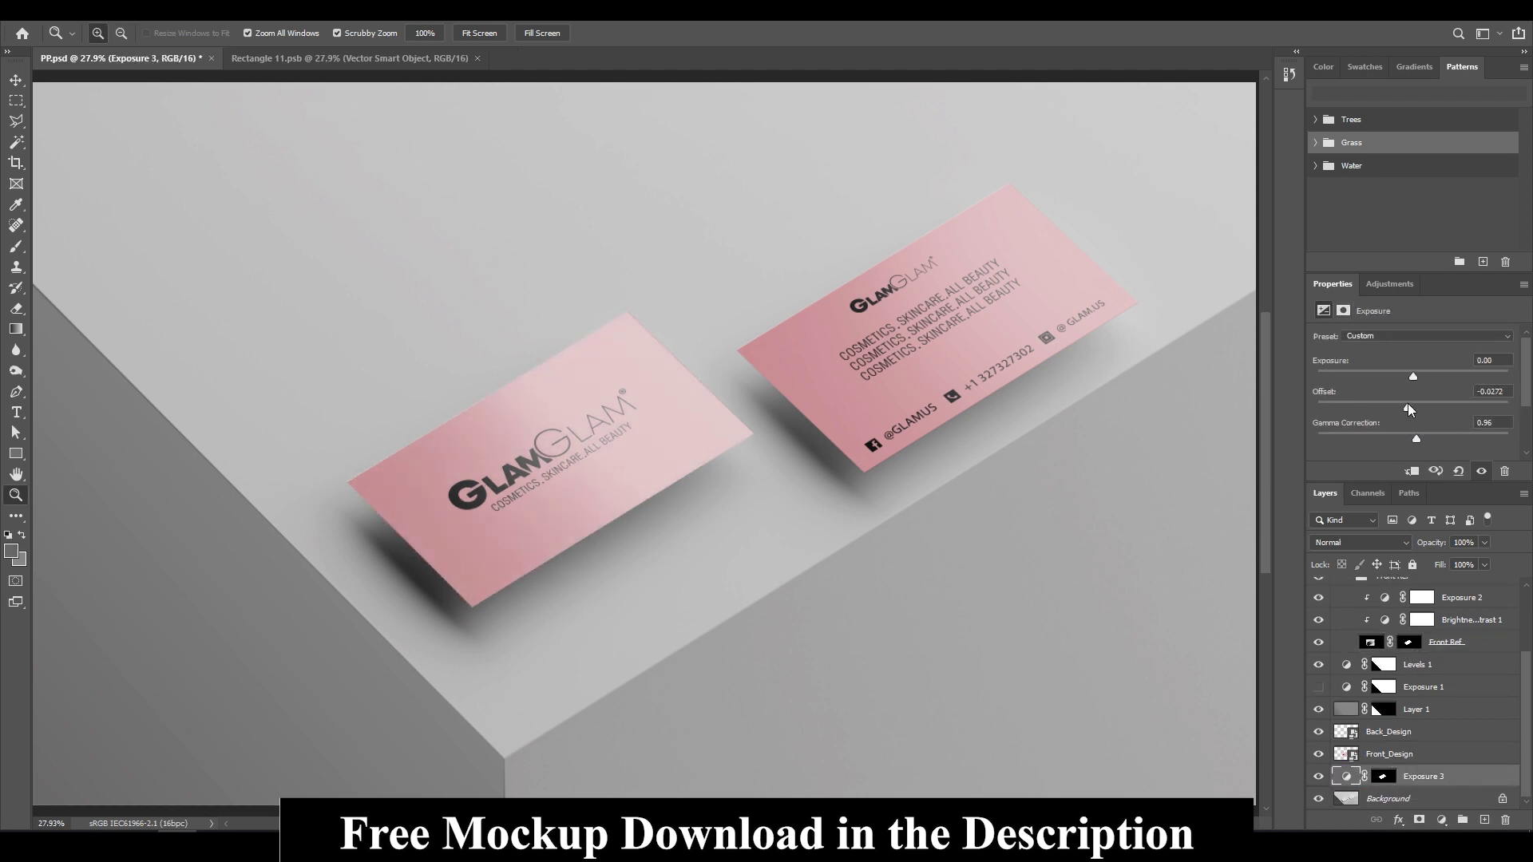
click(1441, 820)
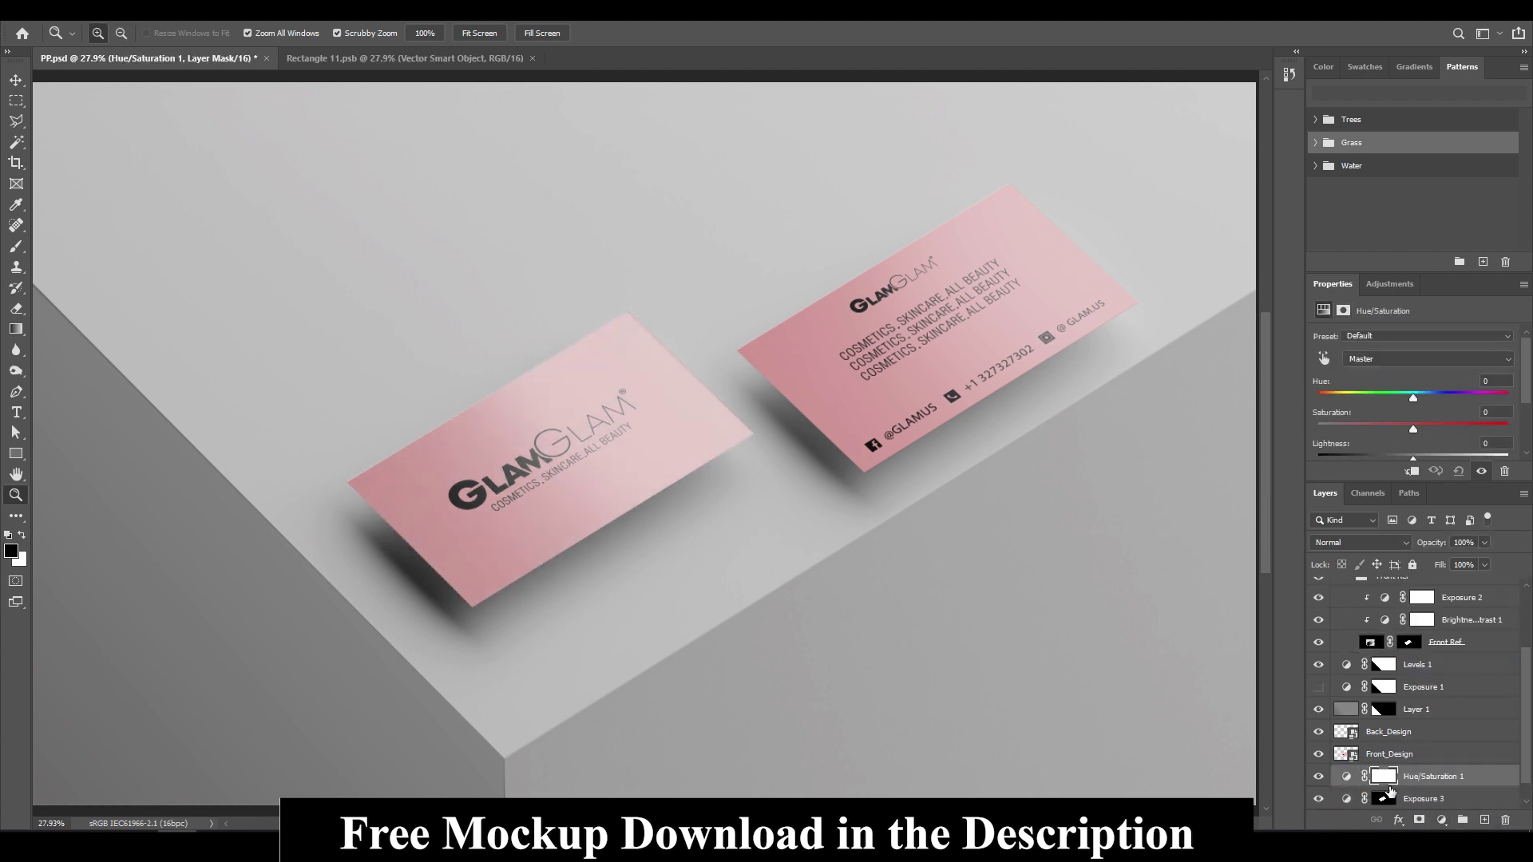
drag(1414, 429, 1440, 429)
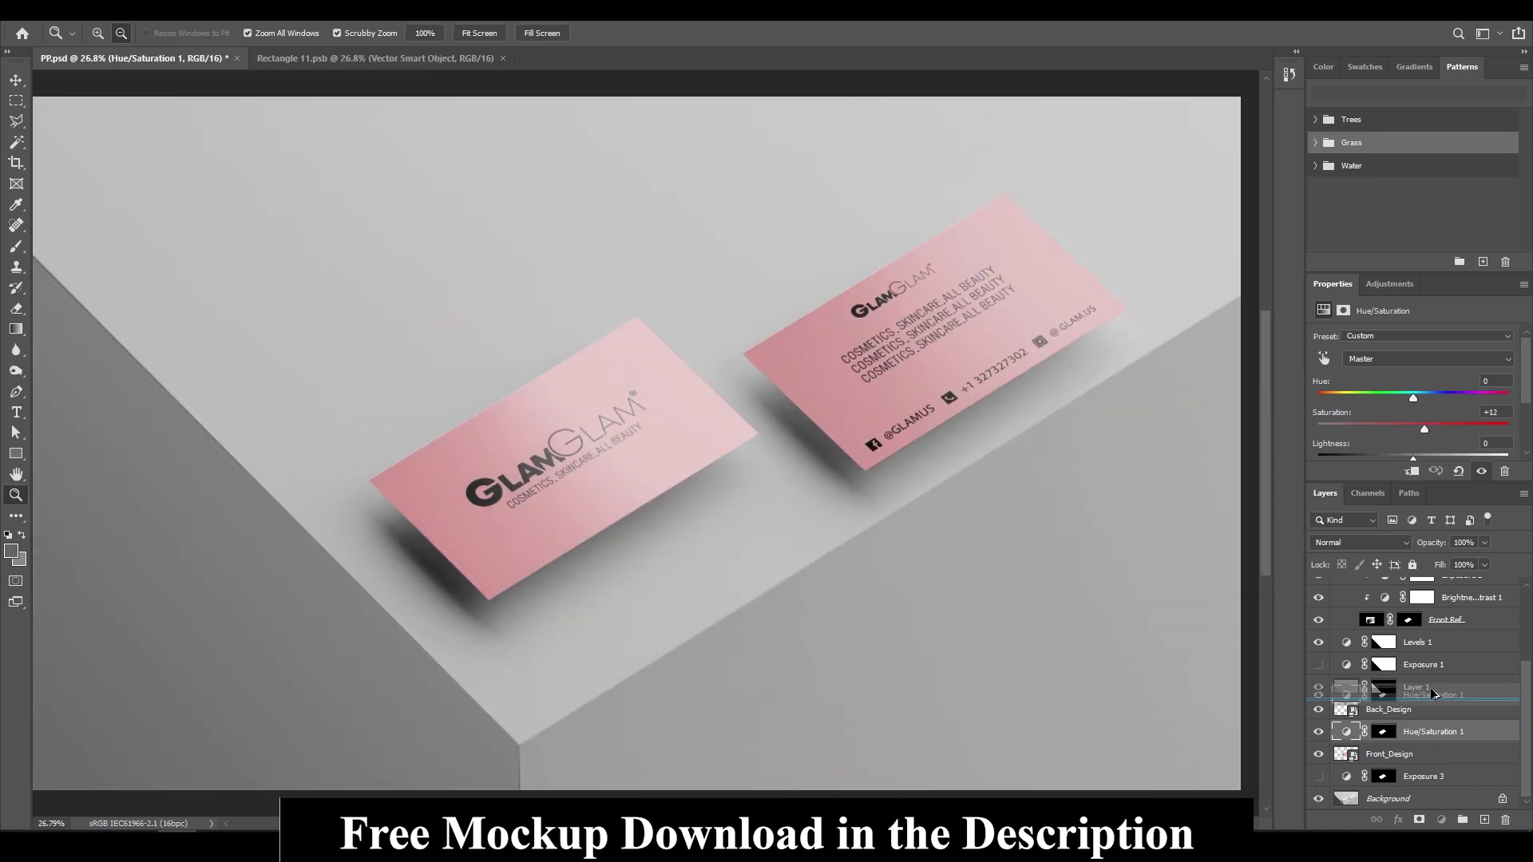
alt+drag(1435, 694, 1435, 699)
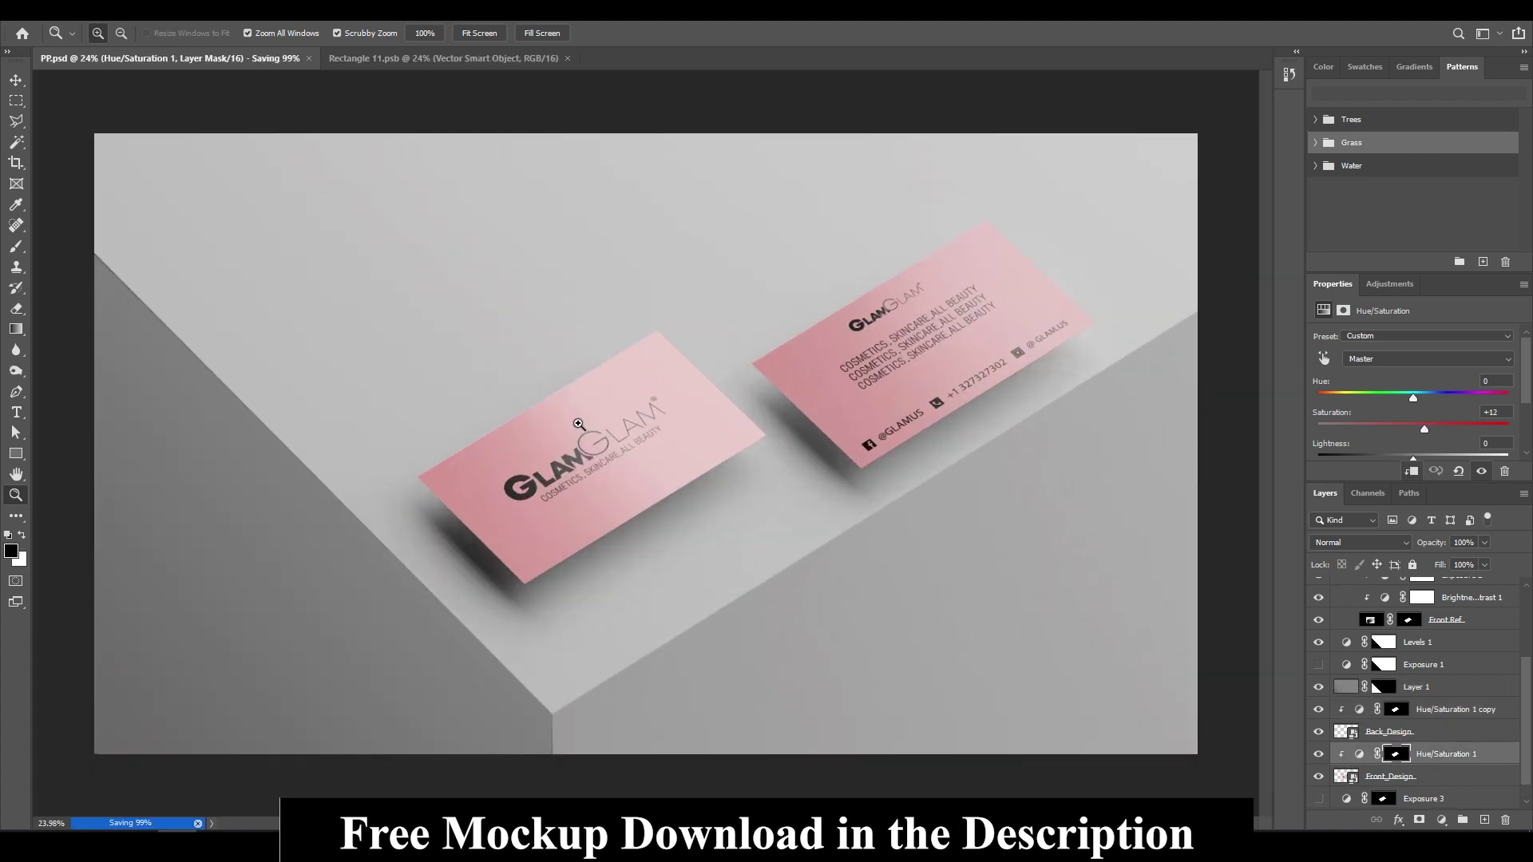
- Turn on Exposure 1 and raise its gamma slightly
scroll(1406, 679, up, 5)
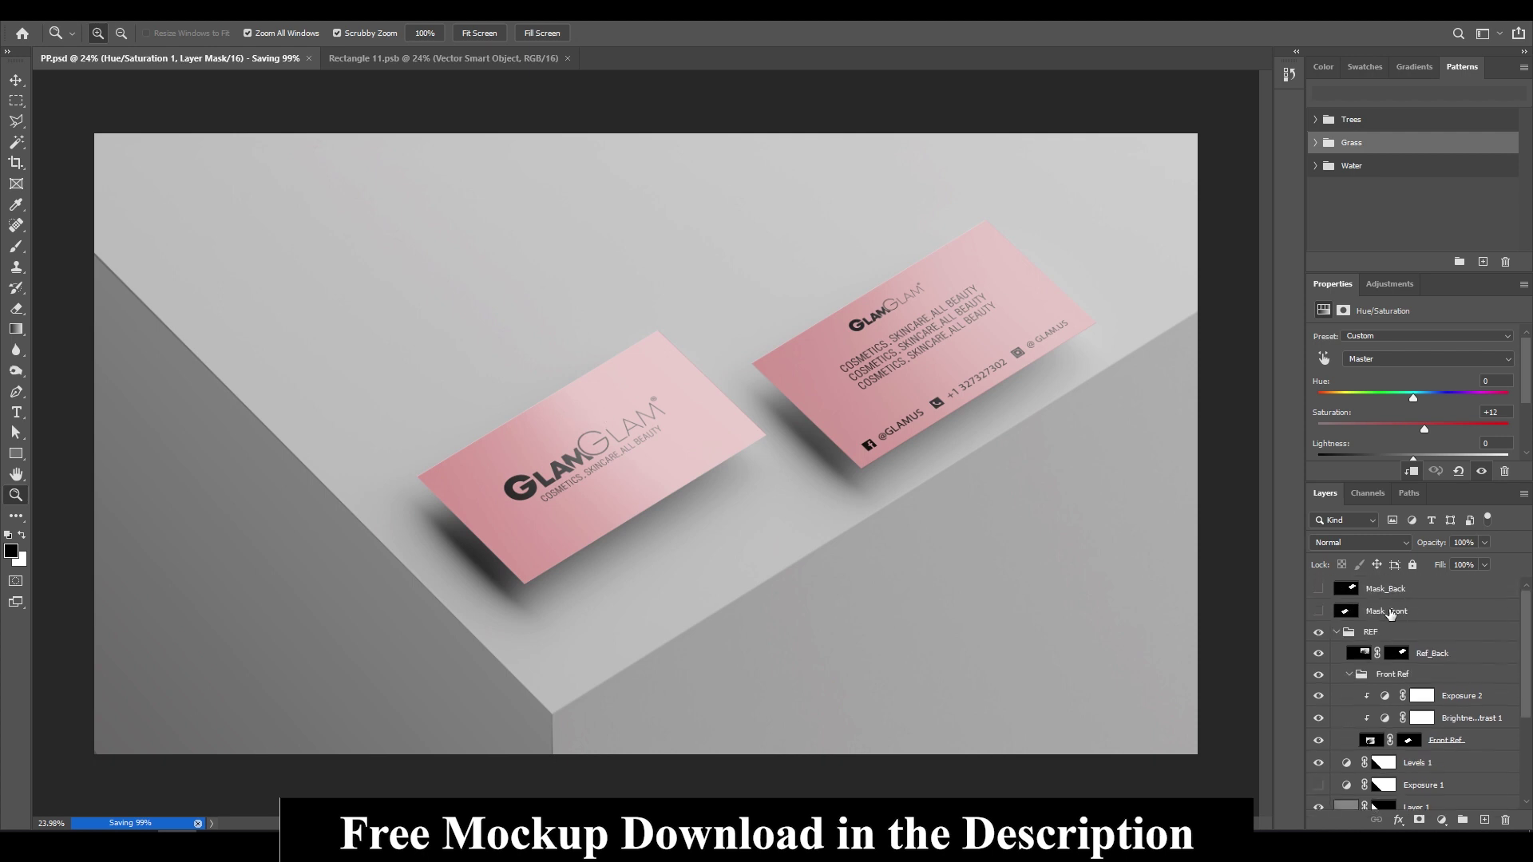
click(1348, 608)
click(1337, 608)
click(1318, 651)
click(1424, 651)
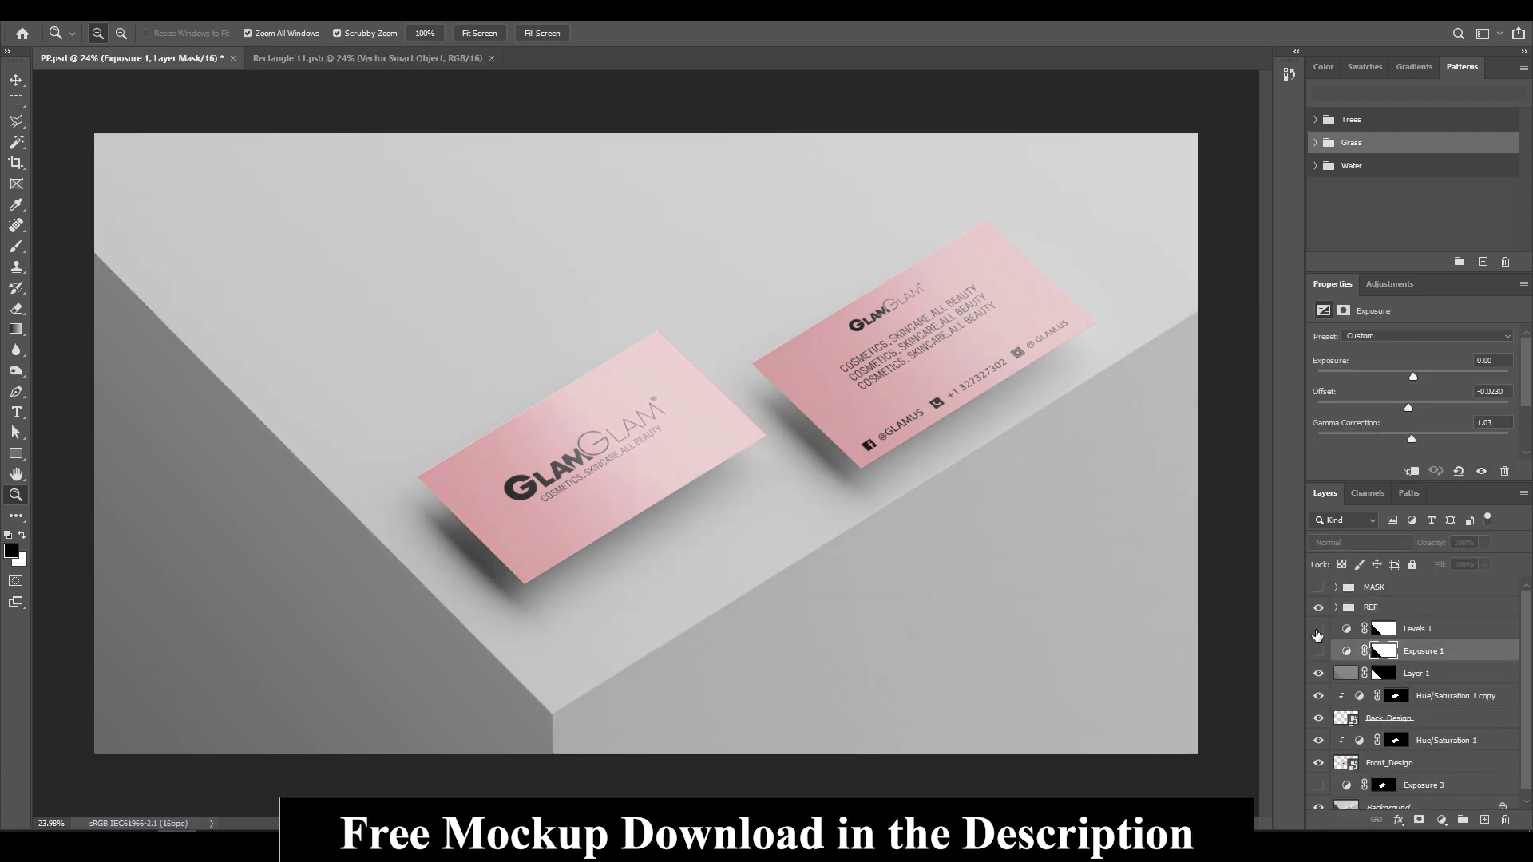
drag(1411, 439, 1412, 438)
- Rename Layer 1 to BG, move it below the designs, and group layers into Design and PP
double_click(1417, 673)
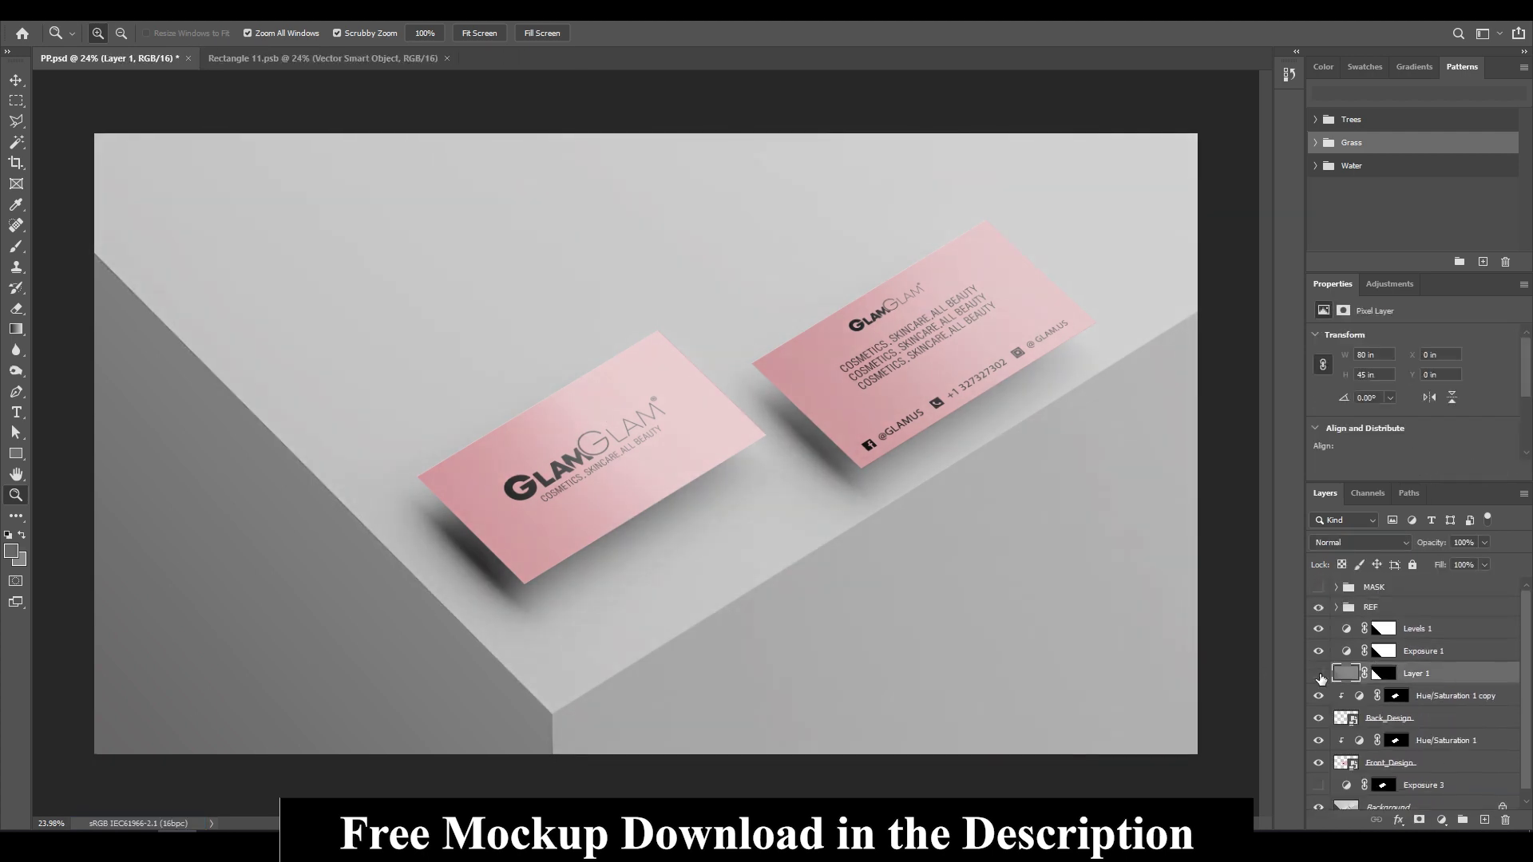
text(BG)
key(Return)
scroll(1413, 762, down, 1)
drag(1424, 667, 1426, 765)
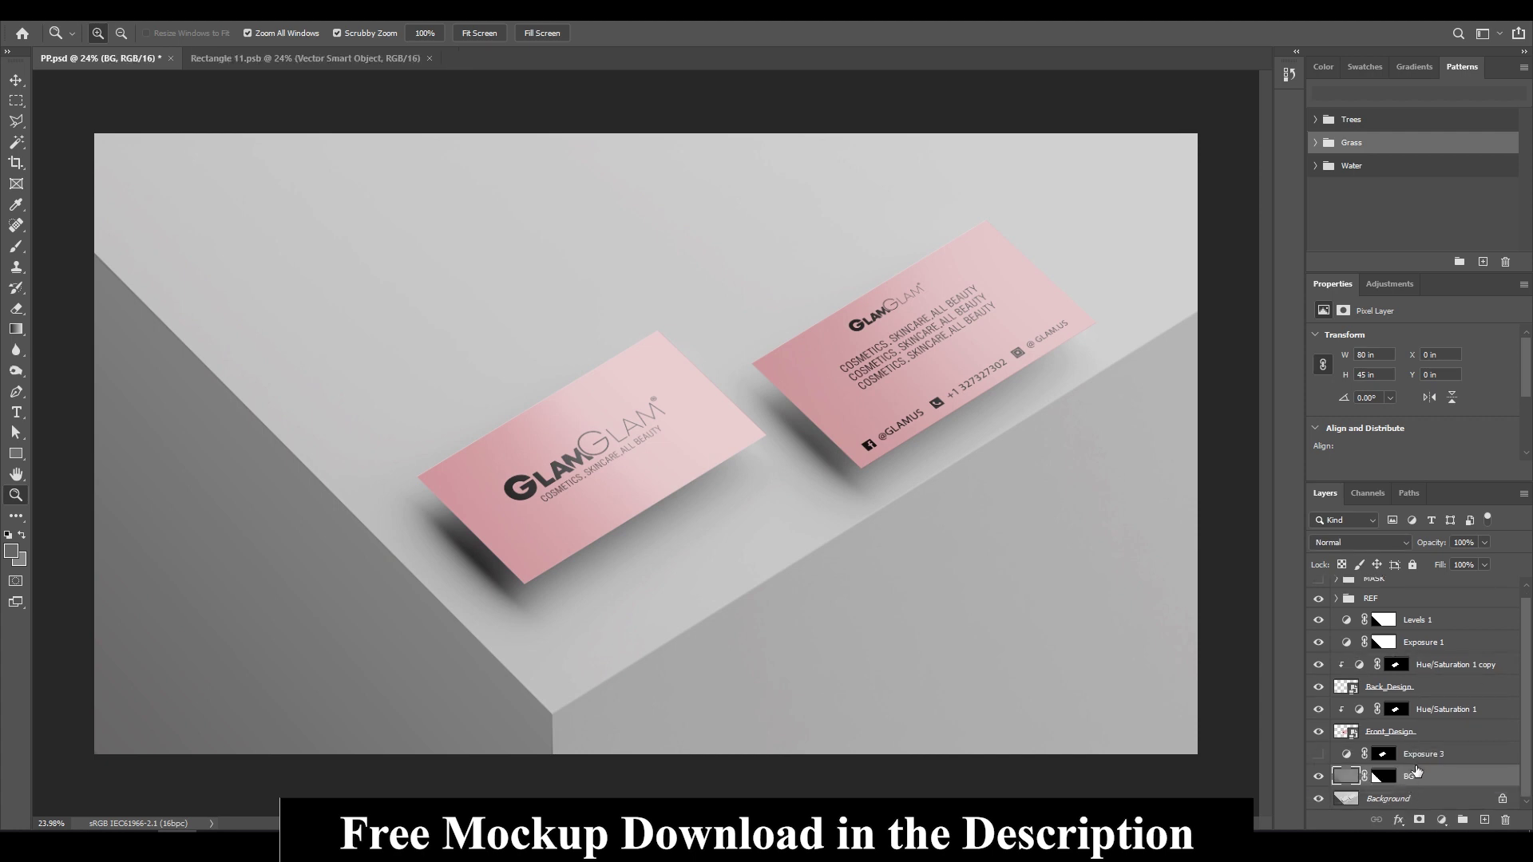
click(1429, 776)
key(Delete)
key(ctrl+g)
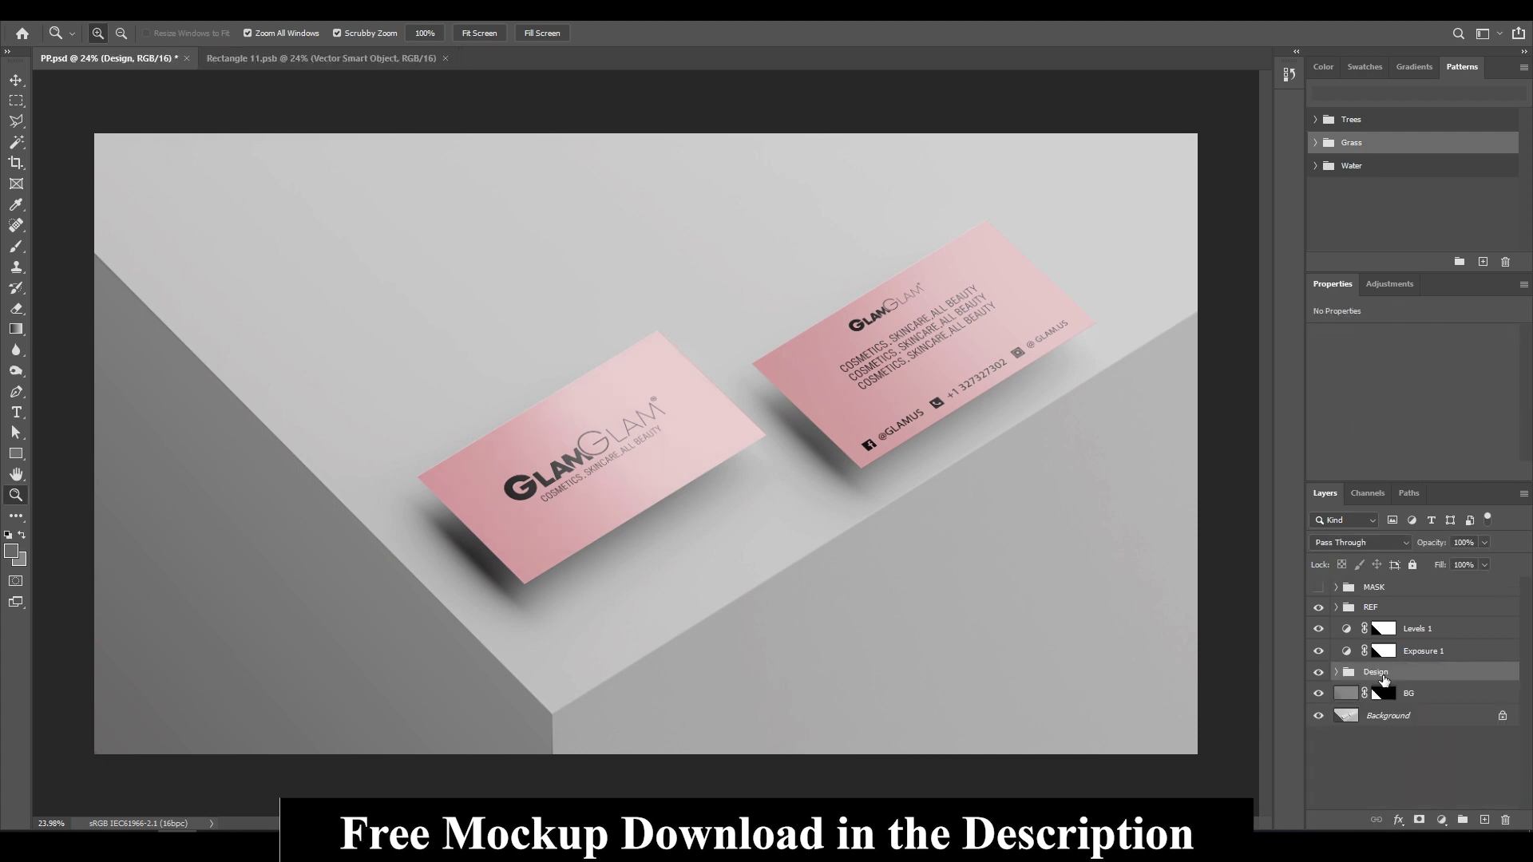
key(ctrl+g)
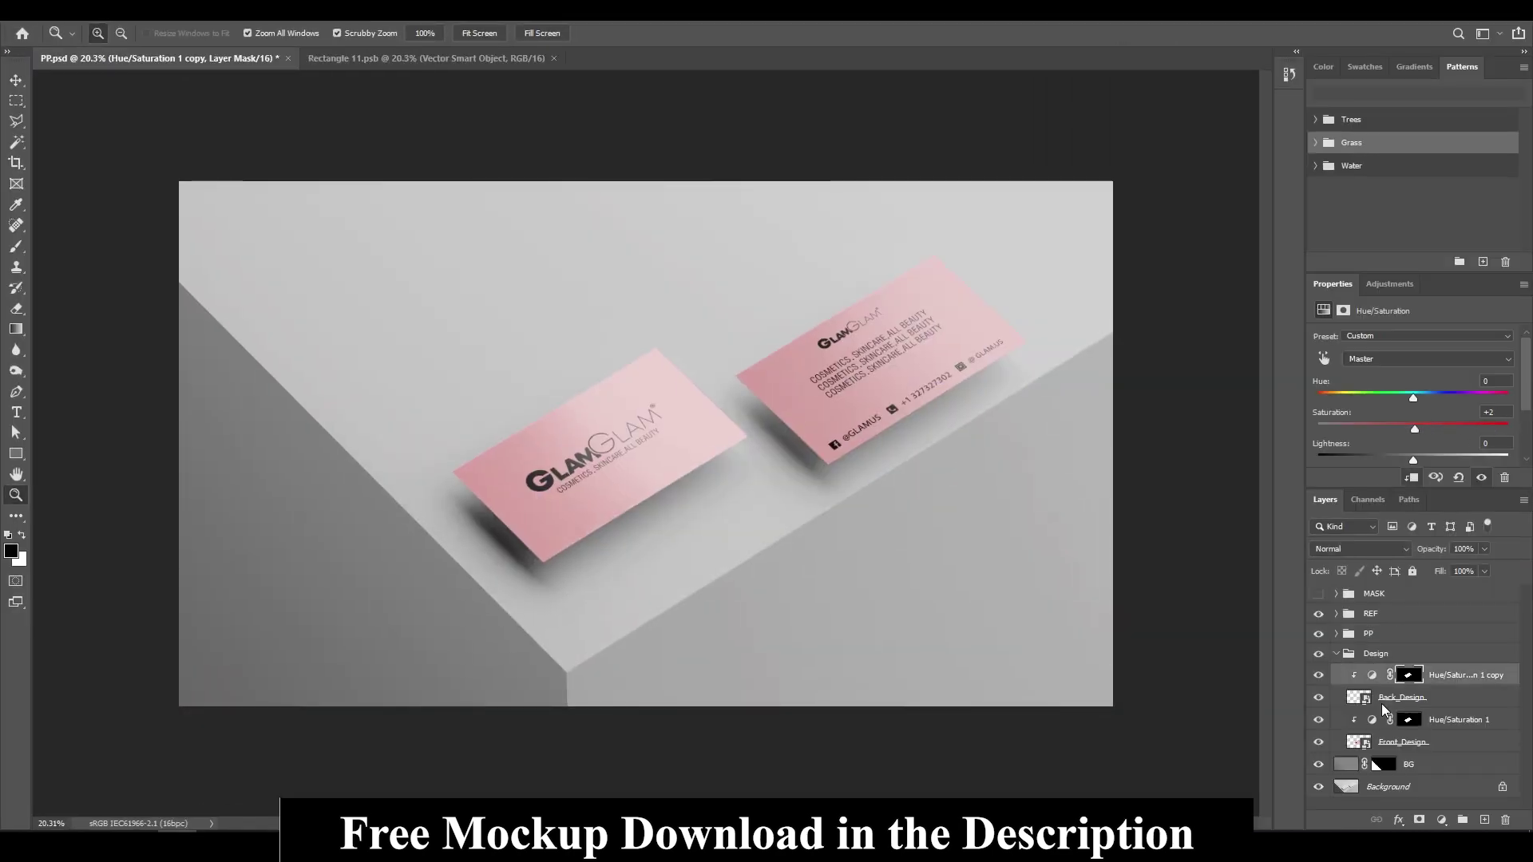
- Raise Saturation to +30 on both cards' Hue/Saturation adjustments, checking colour with reflections hidden
click(1385, 719)
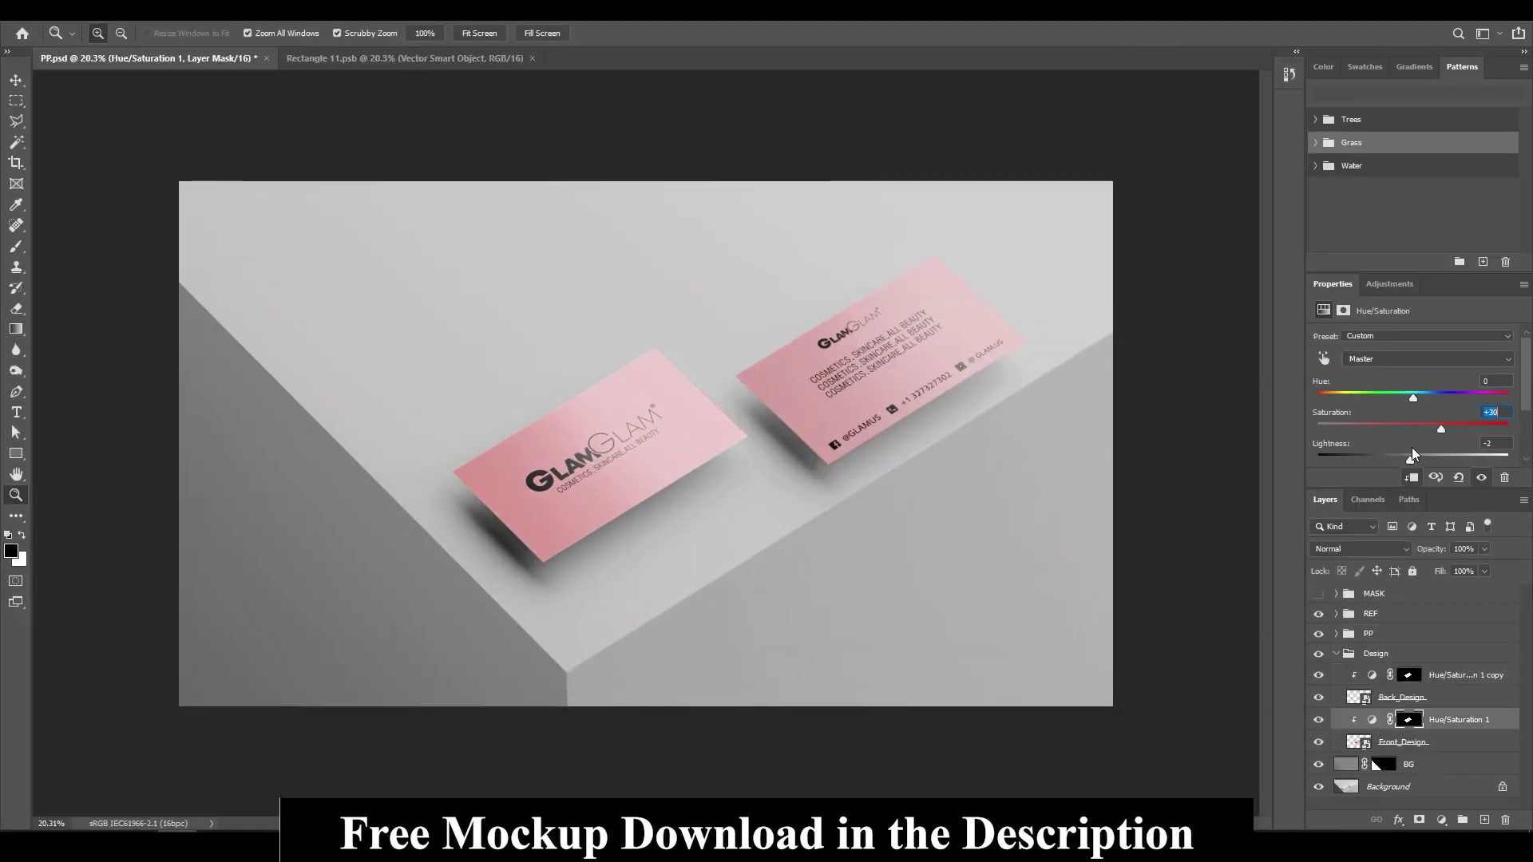
click(1367, 677)
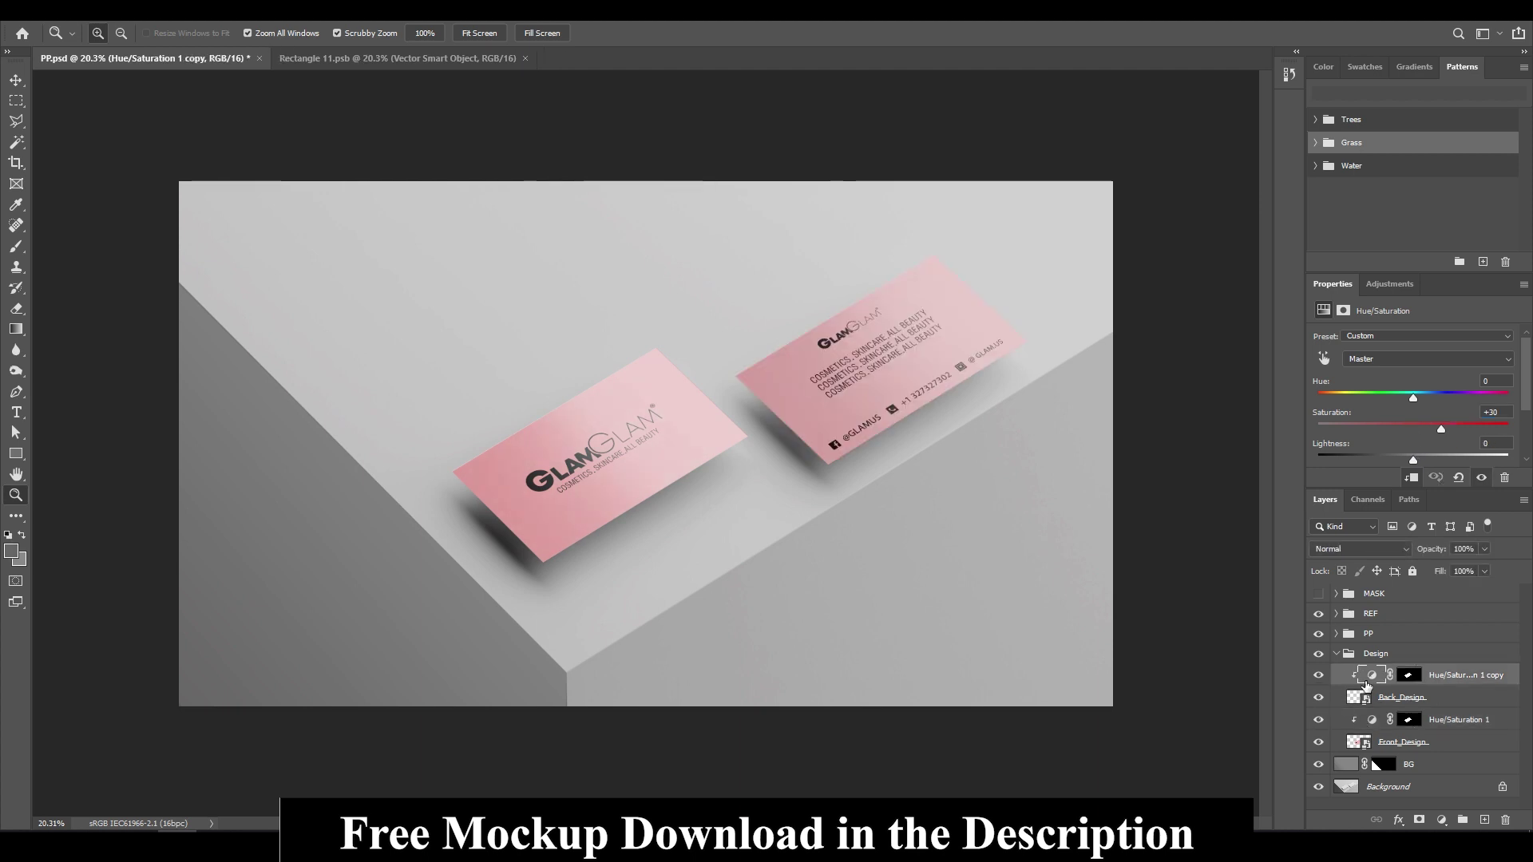
click(1409, 719)
click(1318, 614)
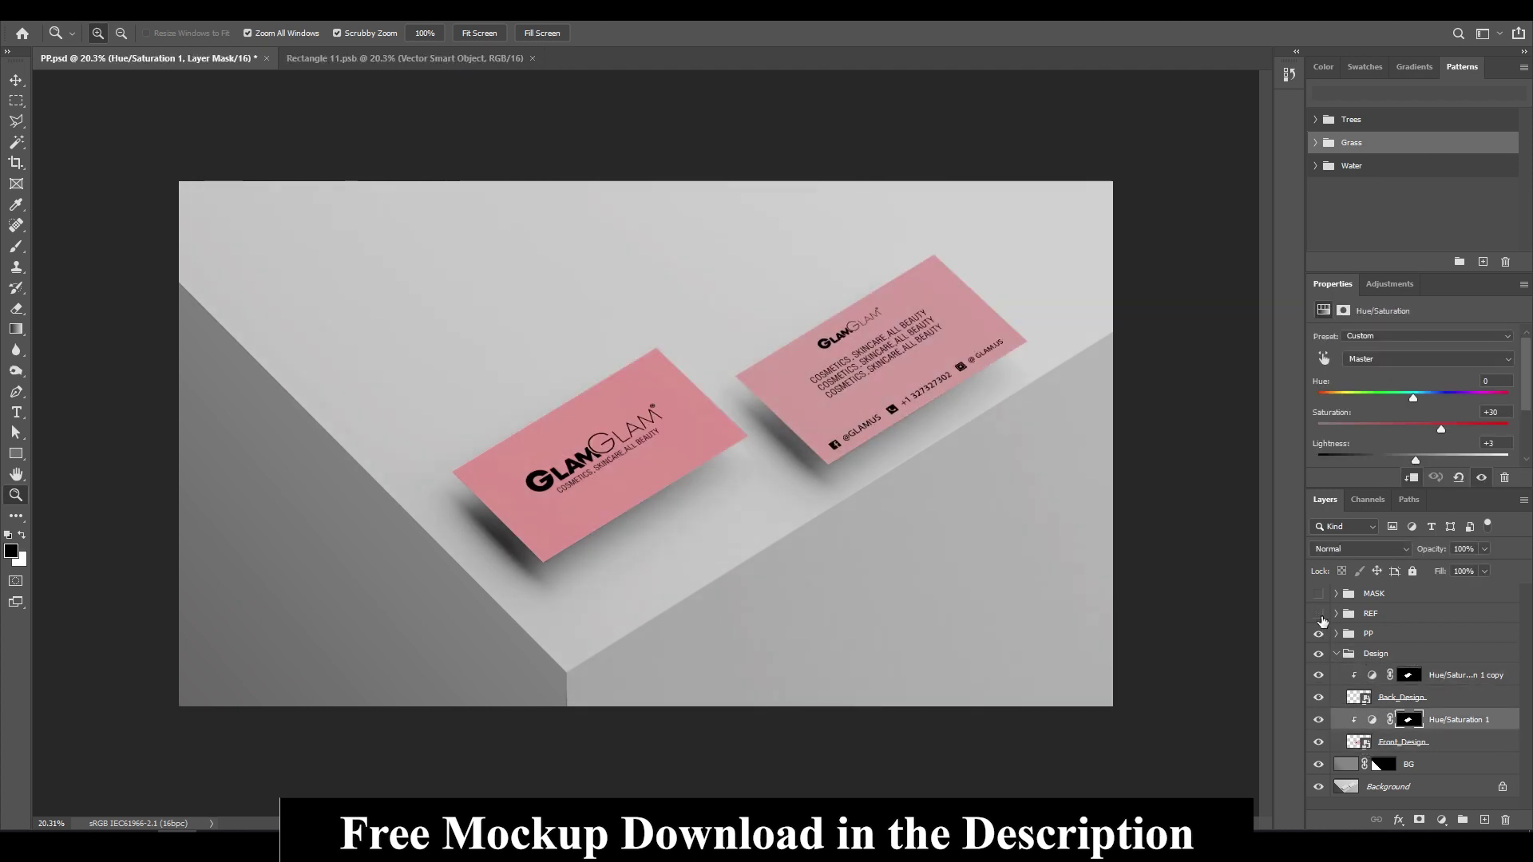
click(1390, 613)
drag(887, 415, 872, 415)
- Set the REF reflection group's opacity to 65%
click(1436, 549)
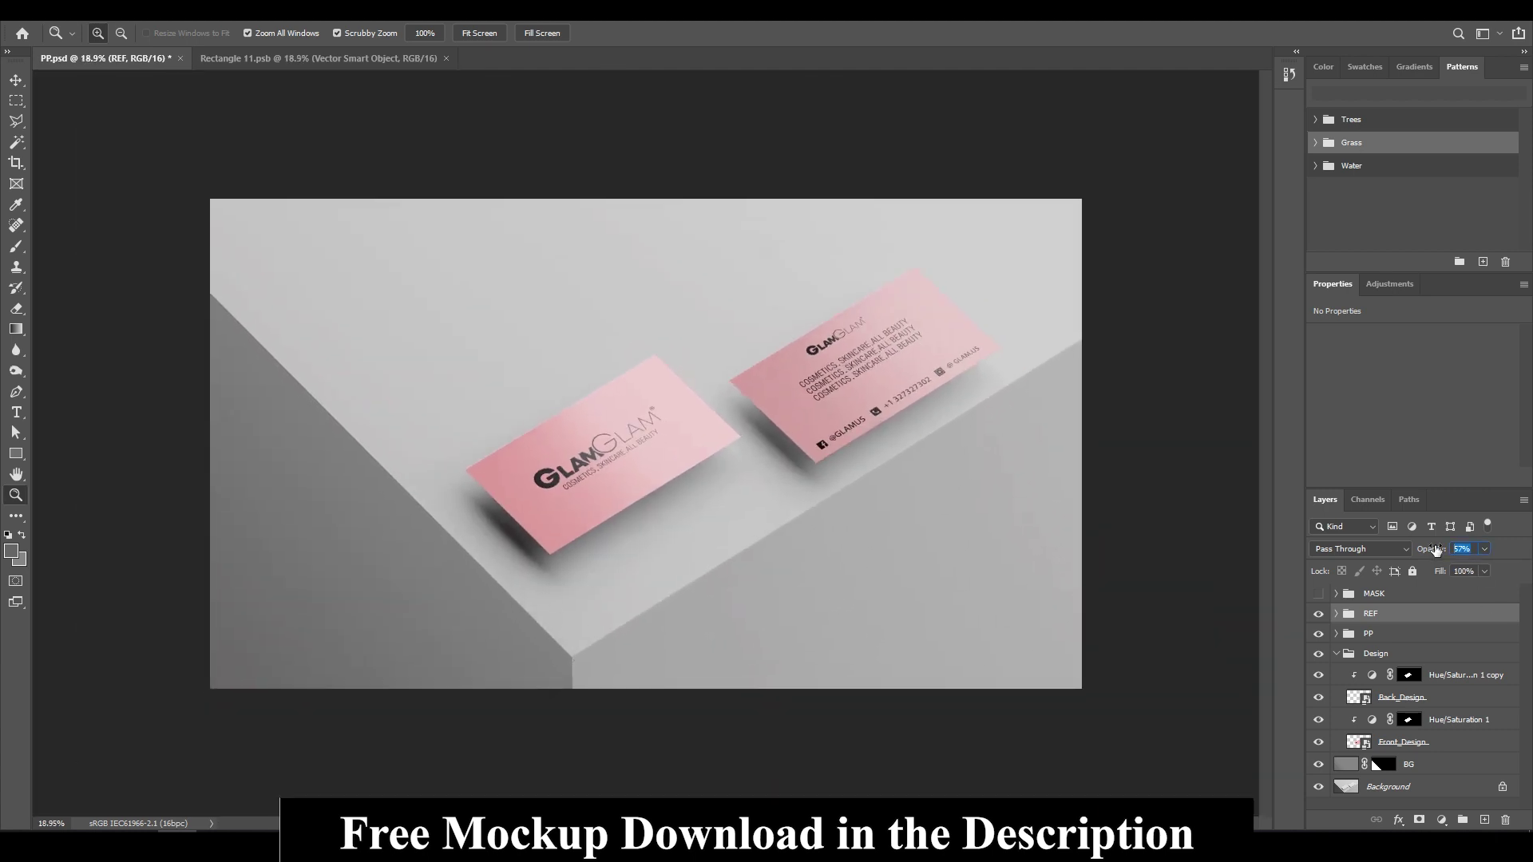
click(1337, 613)
click(1432, 635)
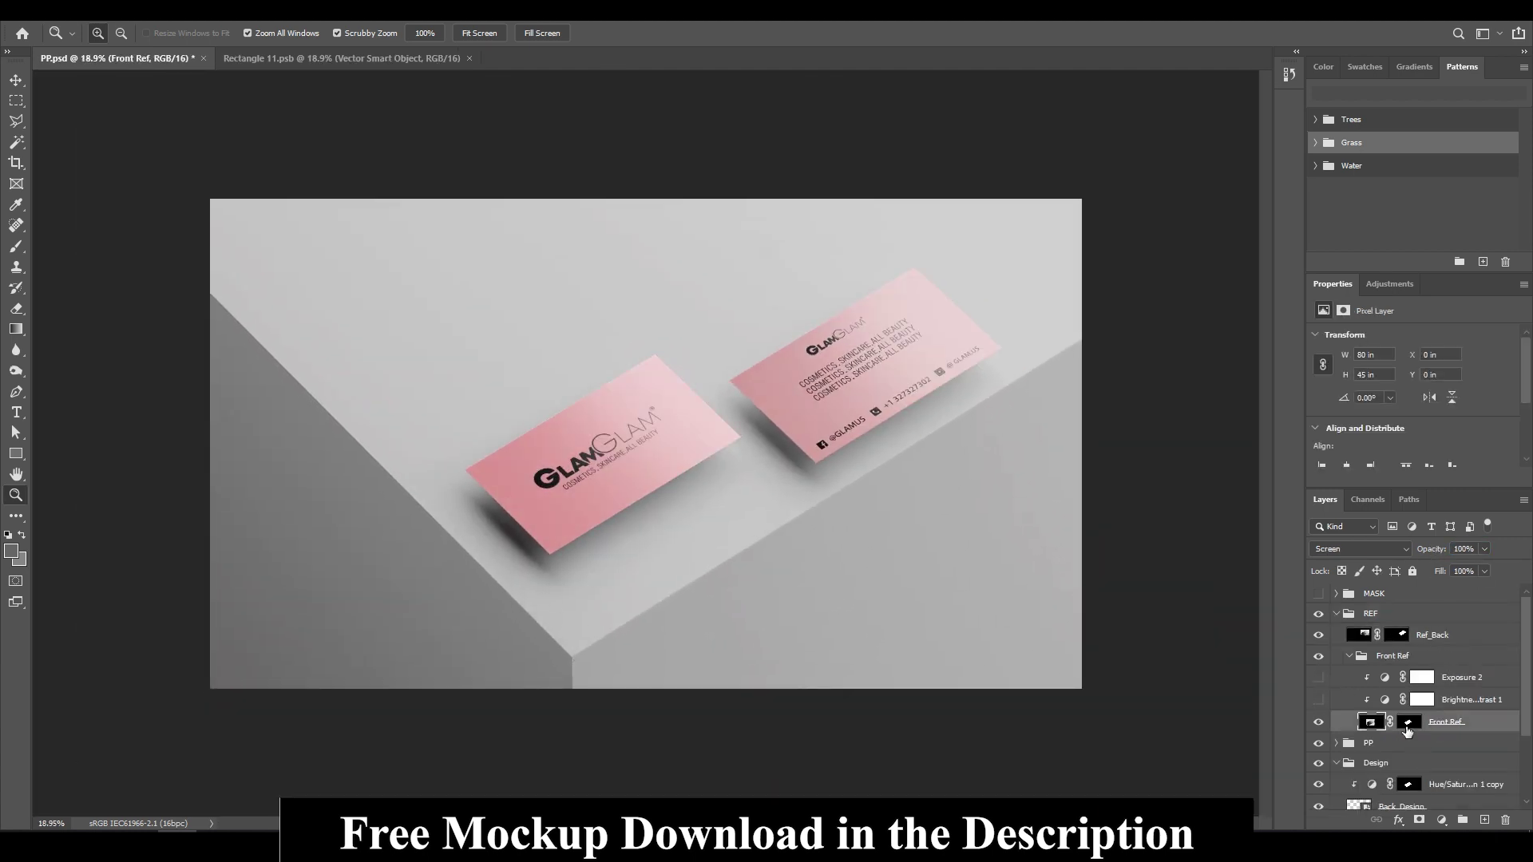
click(1348, 656)
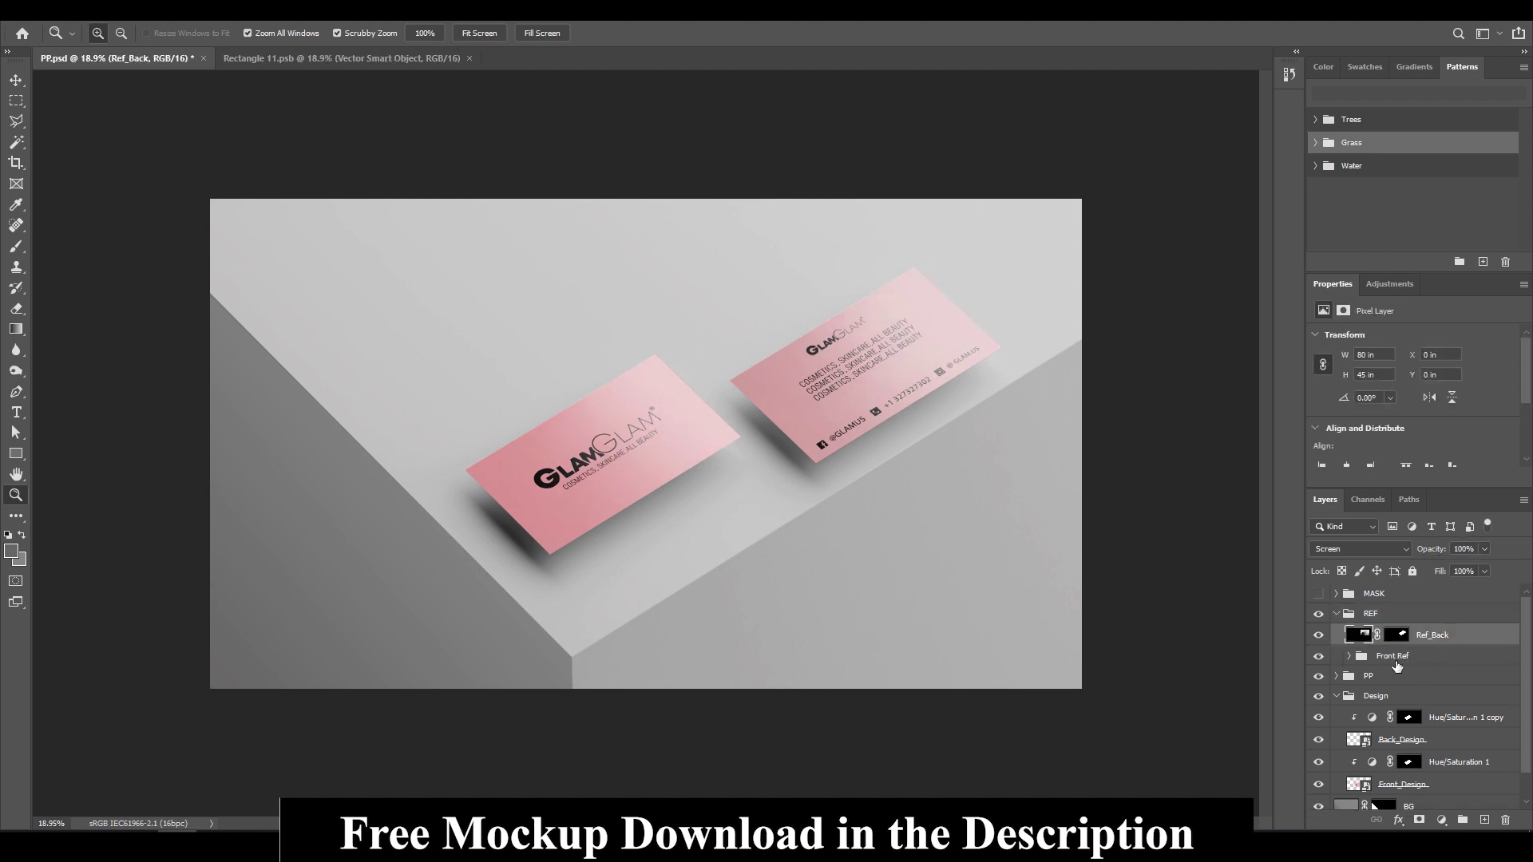
click(1336, 614)
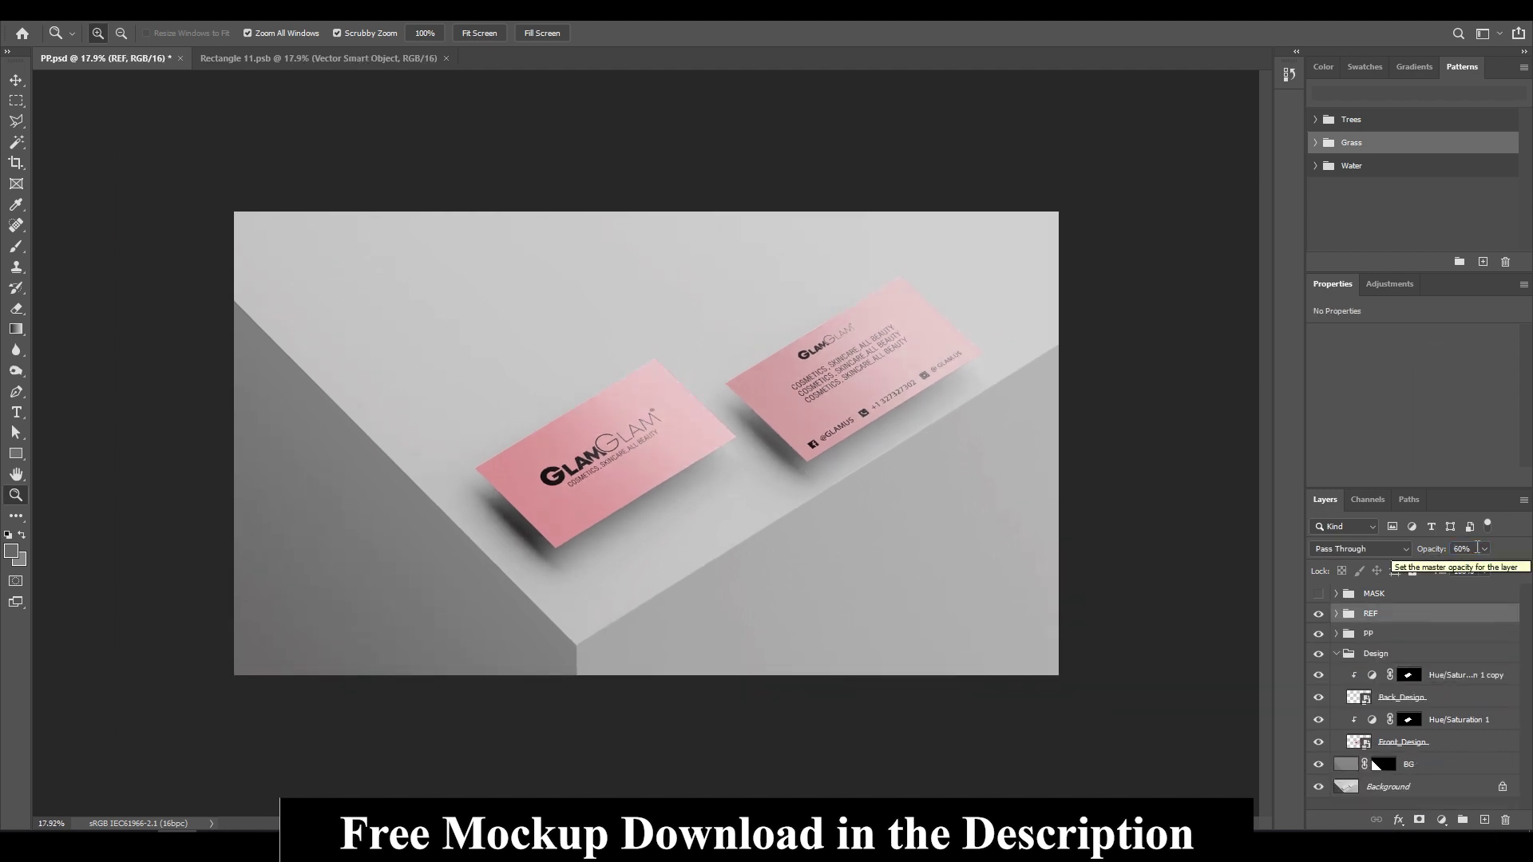
key(ctrl+plus)
key(6)
key(5)
alt+scroll(1089, 455, down, 2)
alt+scroll(705, 376, up, 1)
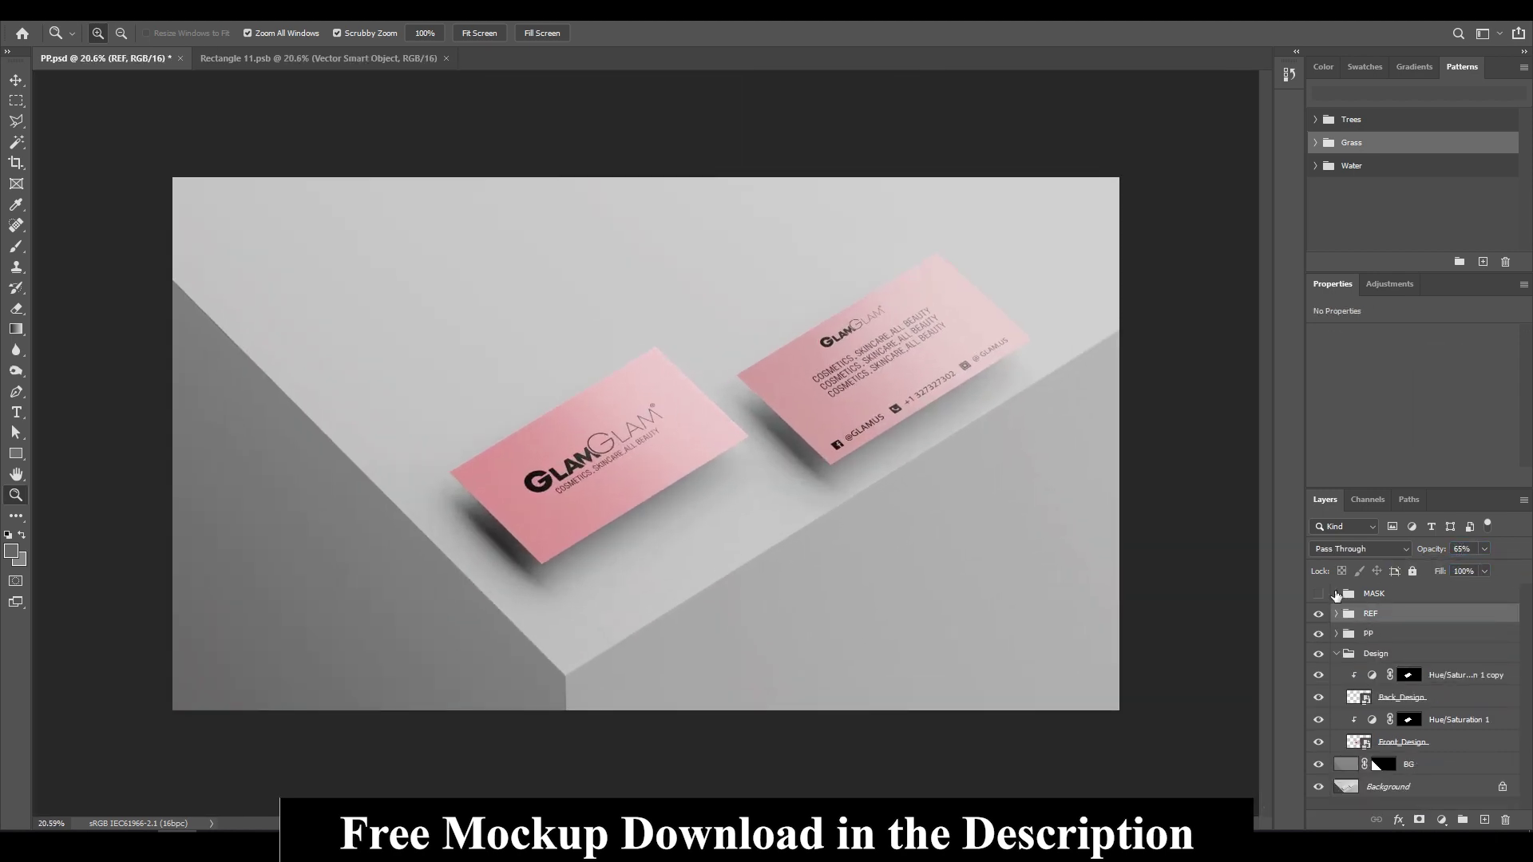